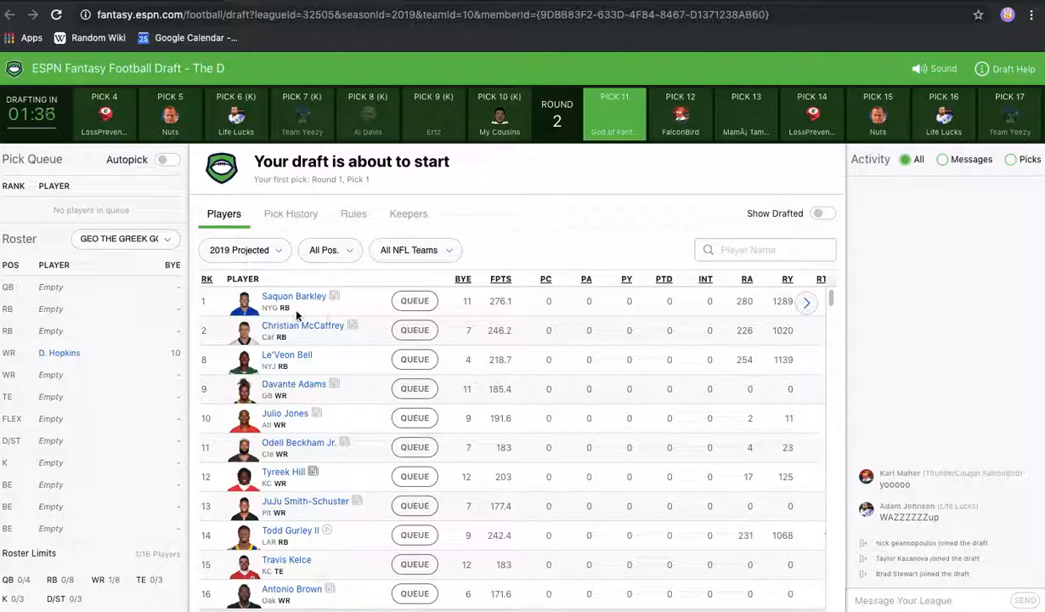
View the rosters of the teams holding picks 4 and 5, returning to the Geo the Greek God of Fantasy roster.
left_click(111, 125)
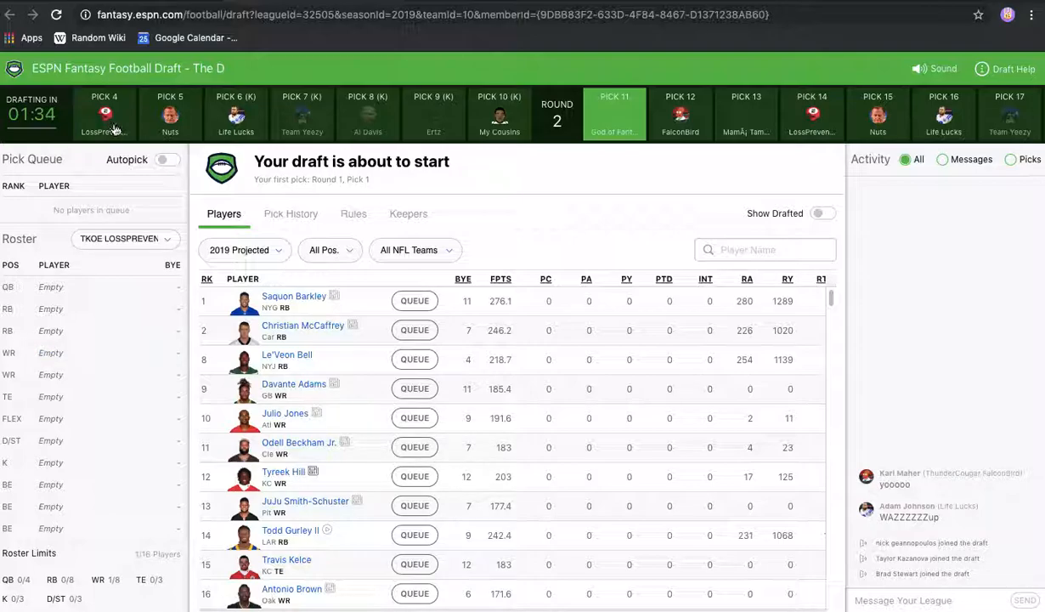
left_click(173, 132)
left_click(115, 126)
left_click(602, 117)
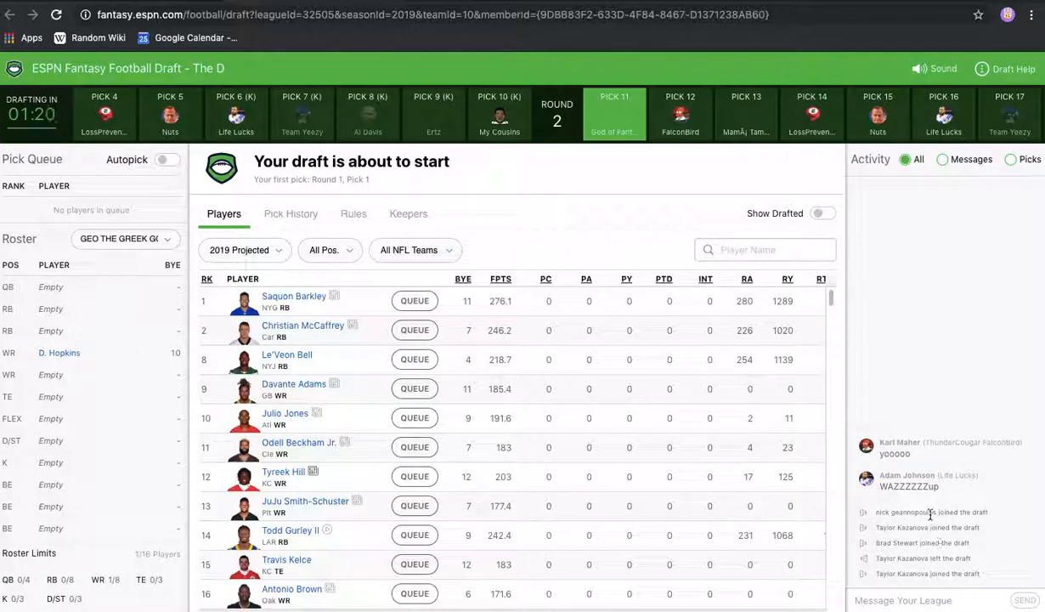
Filter the draft activity feed to messages only, and restore it to all activity.
left_click(942, 162)
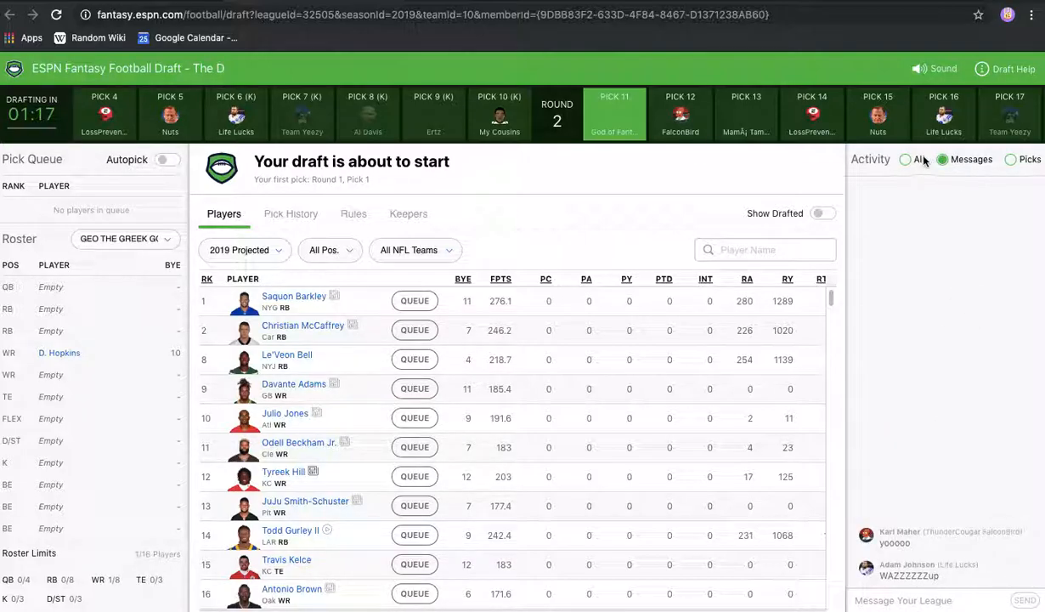
left_click(912, 160)
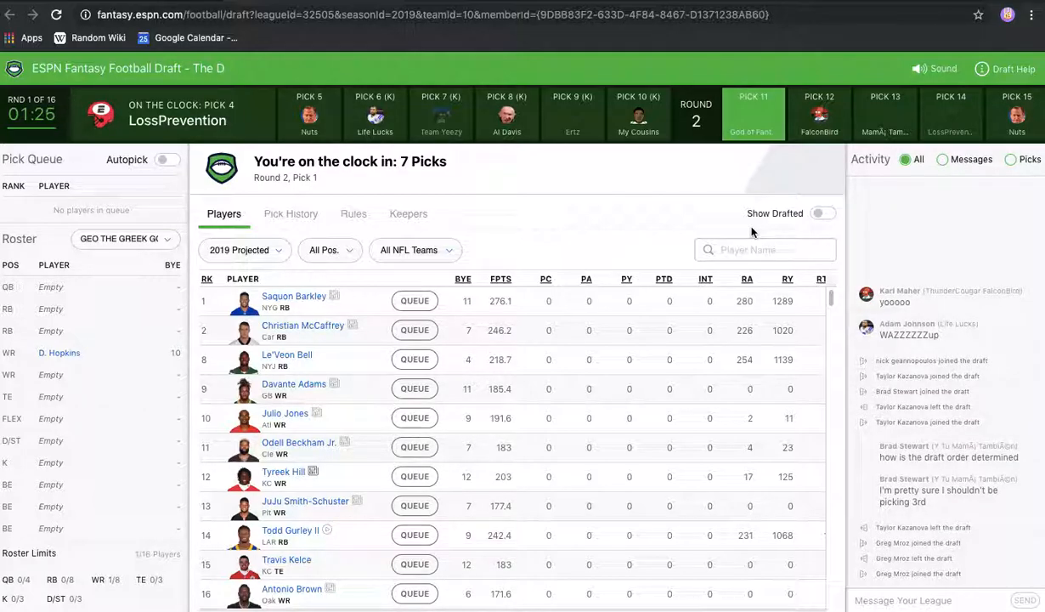
Lower the computer's sound volume by four levels.
key("XF86AudioLowerVolume")
key("XF86AudioLowerVolume")
key("XF86AudioLowerVolume")
key("XF86AudioLowerVolume")
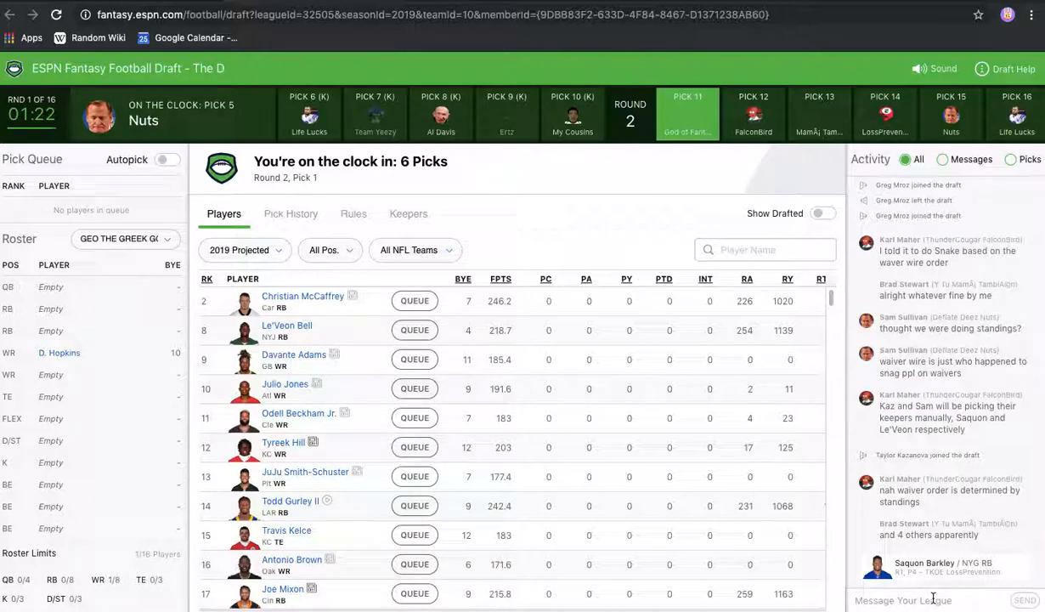
type("But K")
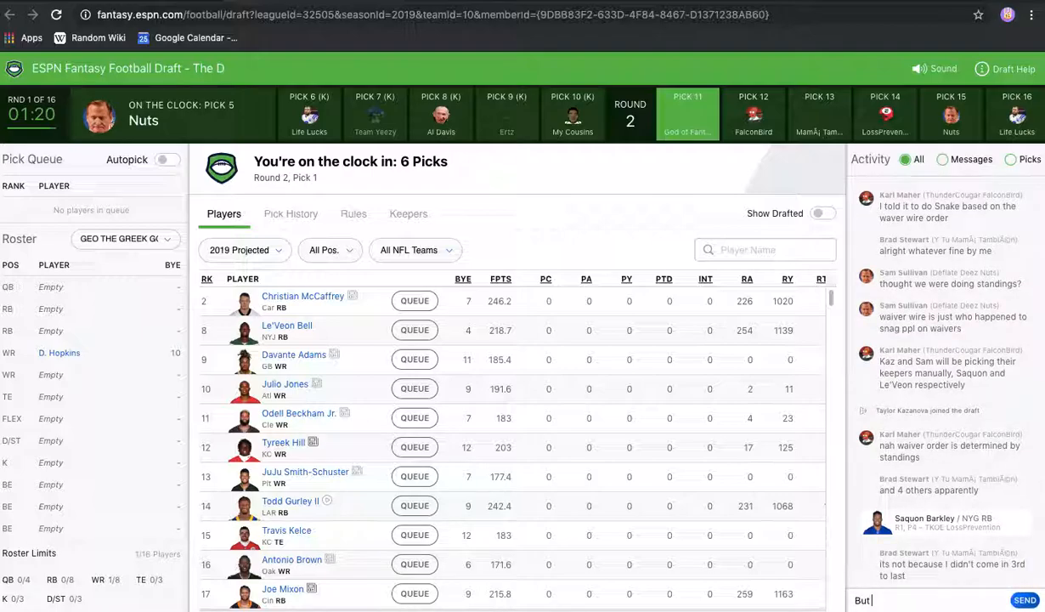
key("BackSpace")
key("BackSpace")
key("BackSpace")
key("BackSpace")
key("BackSpace")
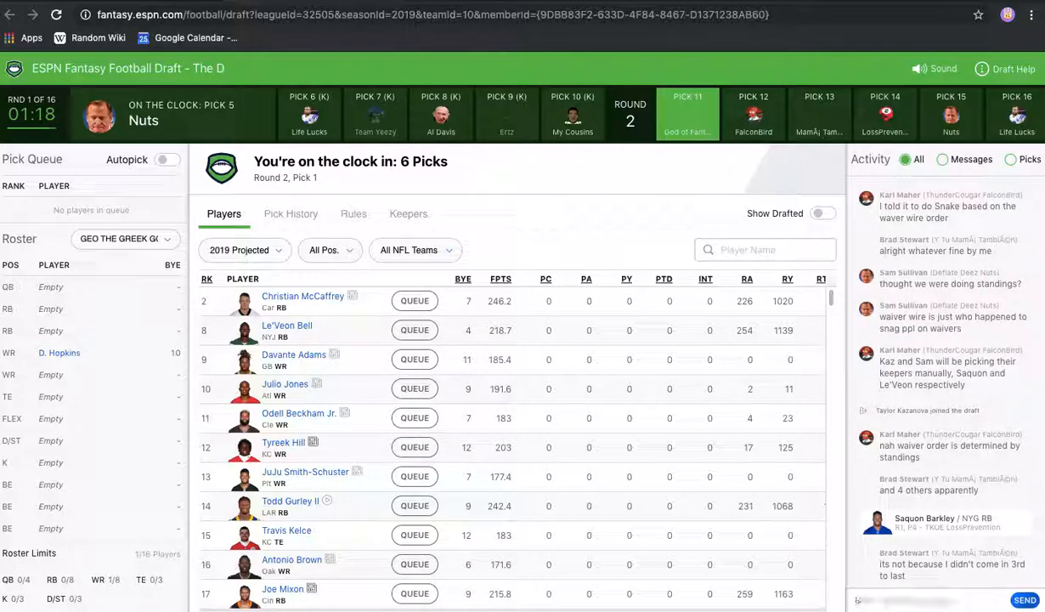
Draft a league chat message agreeing that, as last year's championship teams, you and the other finalist "shouldn't get the first picks".
type("Yeah, ")
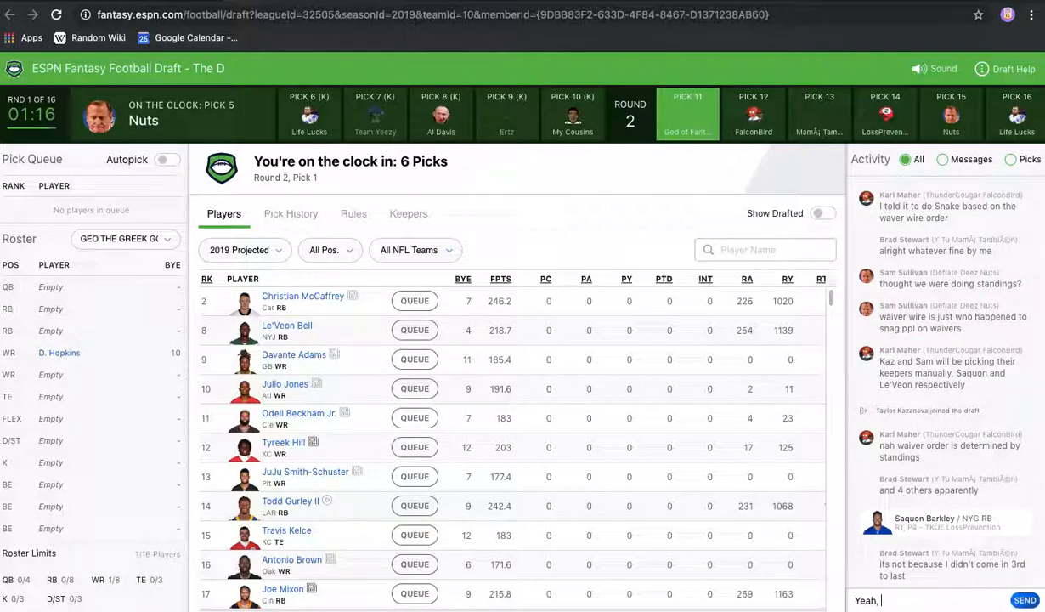
type("Karyl and I were in the champion")
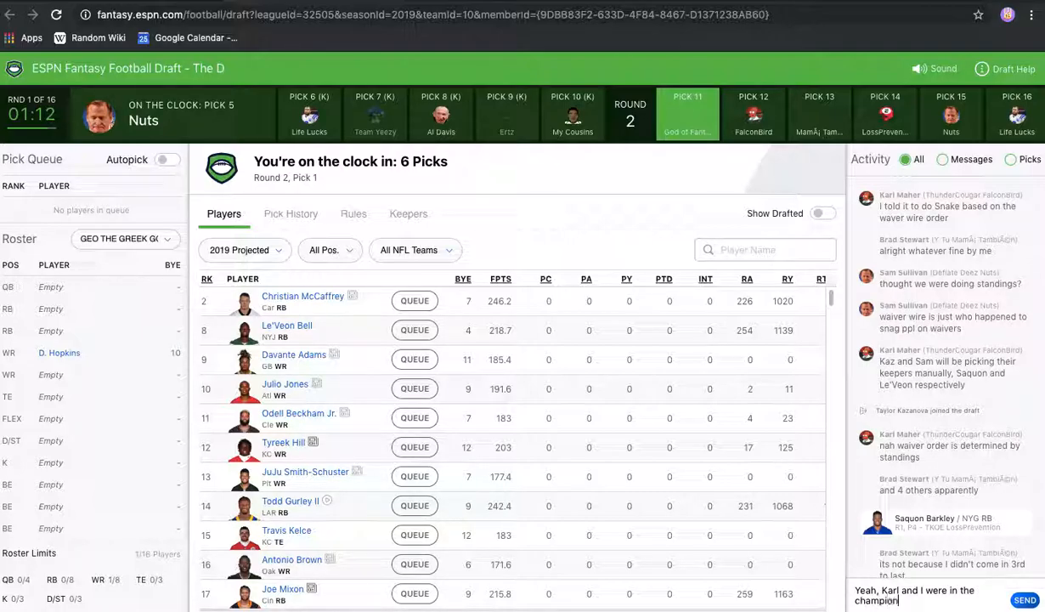
type("ship last year. So feel like ")
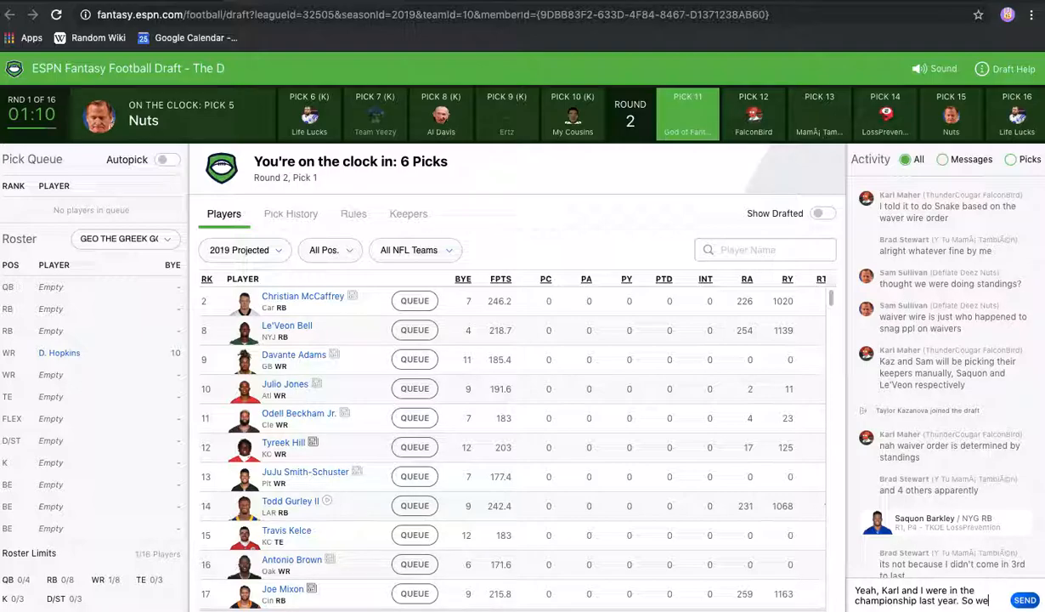
type("we shouldn't get ")
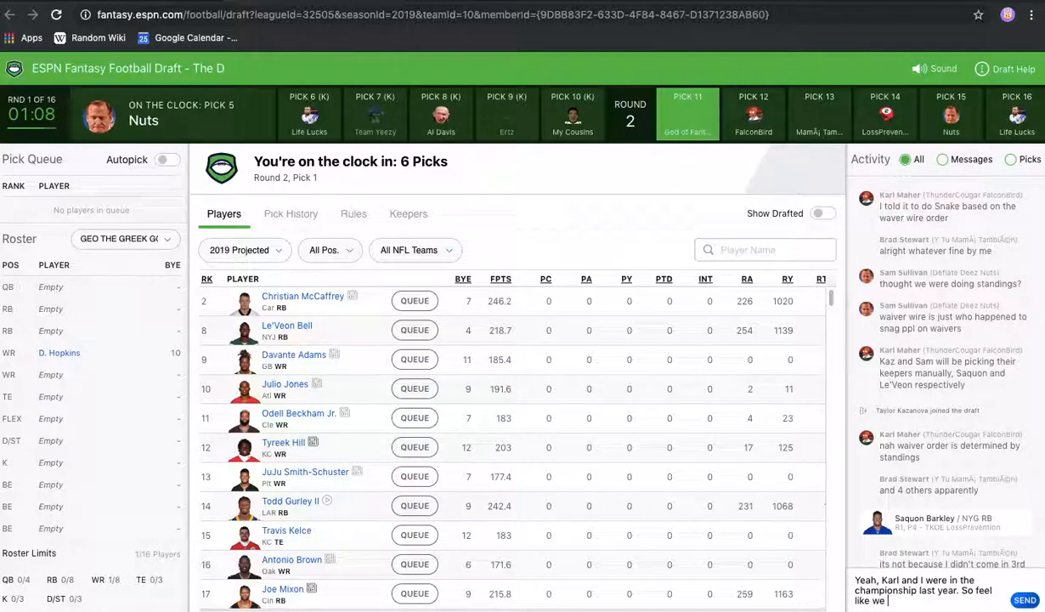
type("the first picks from")
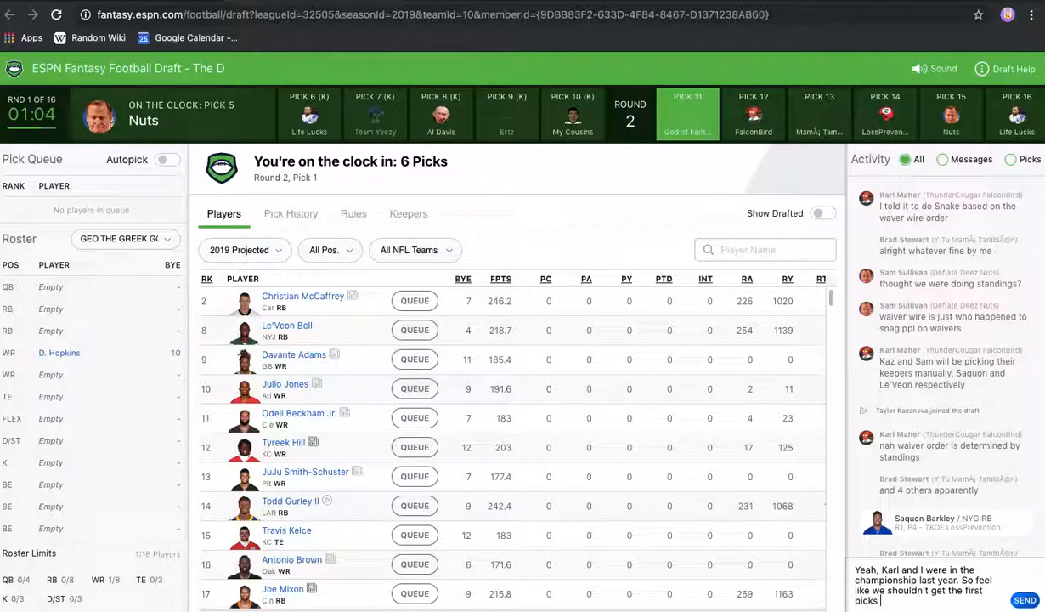
End the chat message with "in 2nd round" and send it to the league.
key("BackSpace")
key("BackSpace")
key("BackSpace")
key("BackSpace")
key("BackSpace")
type(", but")
key("BackSpace")
key("BackSpace")
key("BackSpace")
key("BackSpace")
key("BackSpace")
key("BackSpace")
type("s in 2nd round")
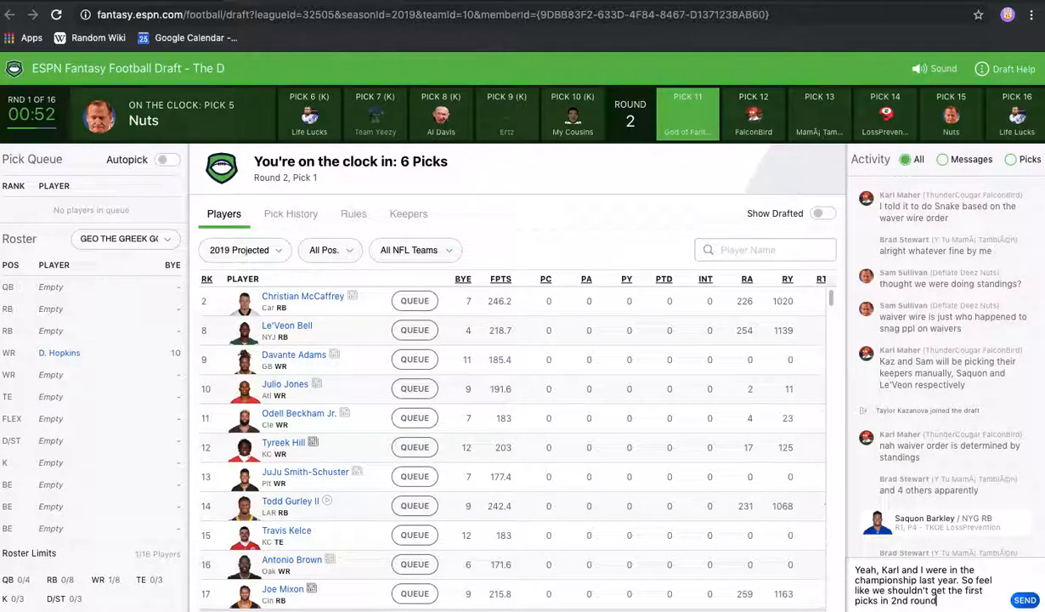
key("Return")
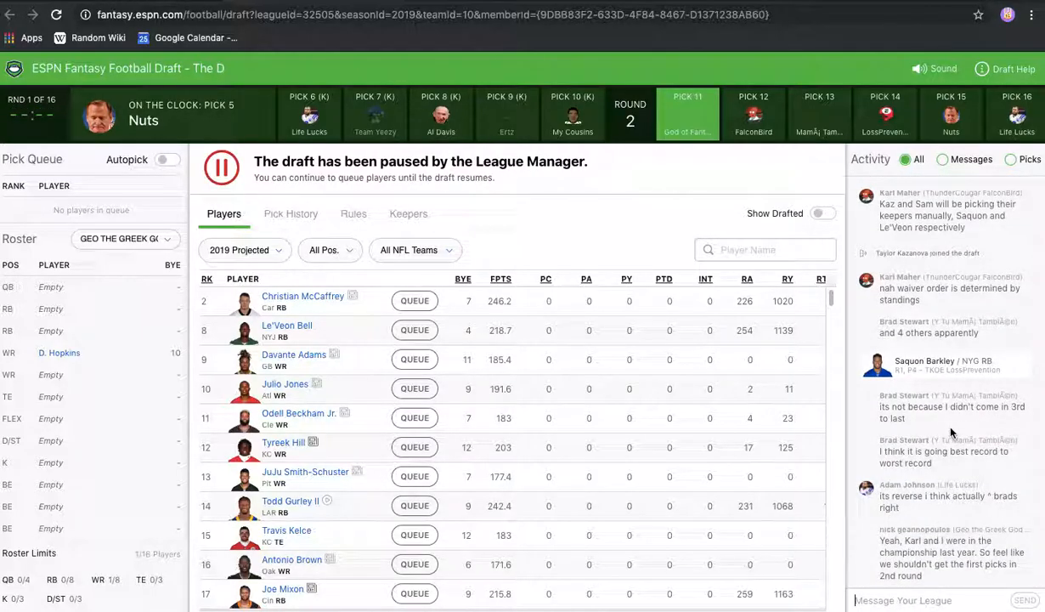
Read the recent league chat messages about the draft order.
scroll(926, 458, "down", 2)
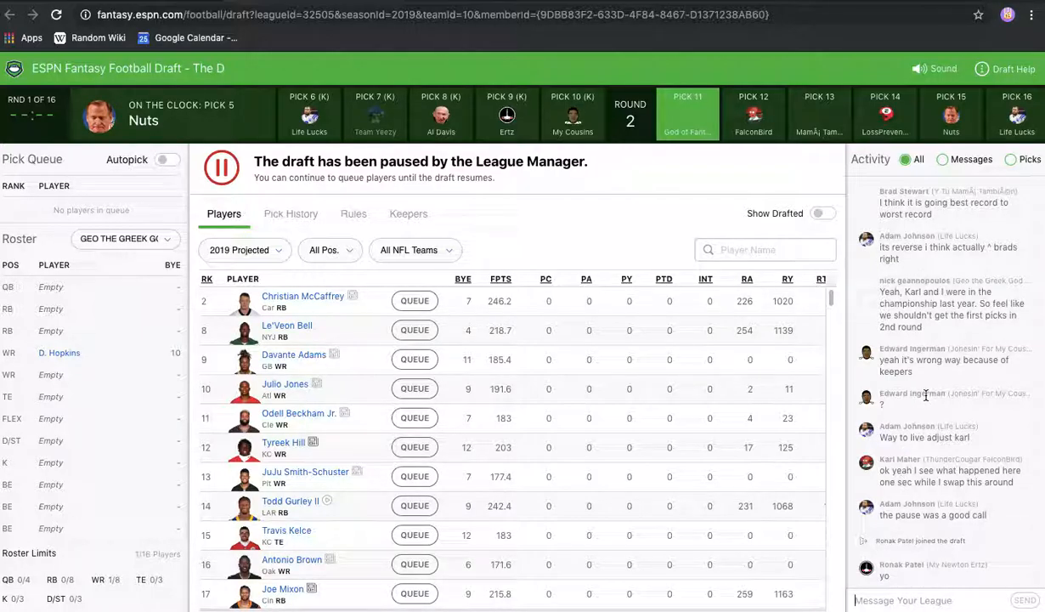
scroll(883, 399, "up", 1)
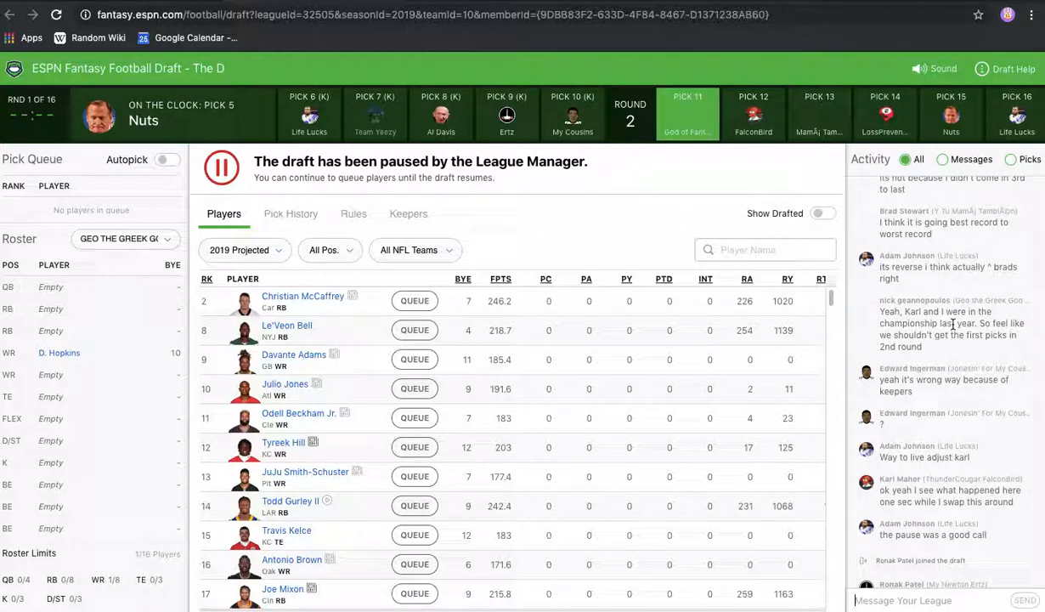
scroll(913, 325, "down", 1)
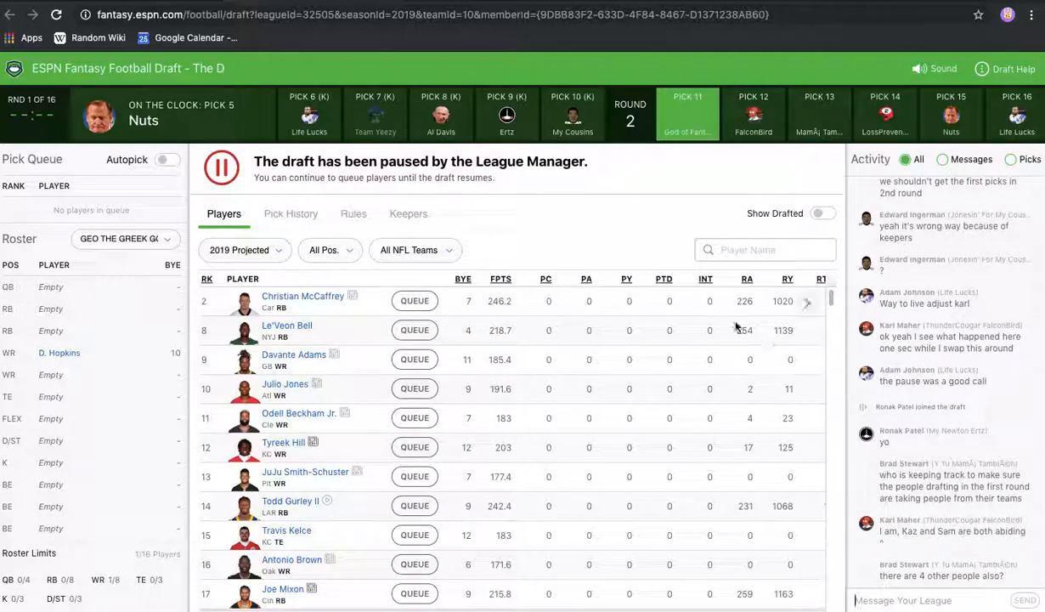
Switch to Pages and open the recent document Fantasy Football Master List 2019.
key("ctrl+Right")
mouse_move(618, 579)
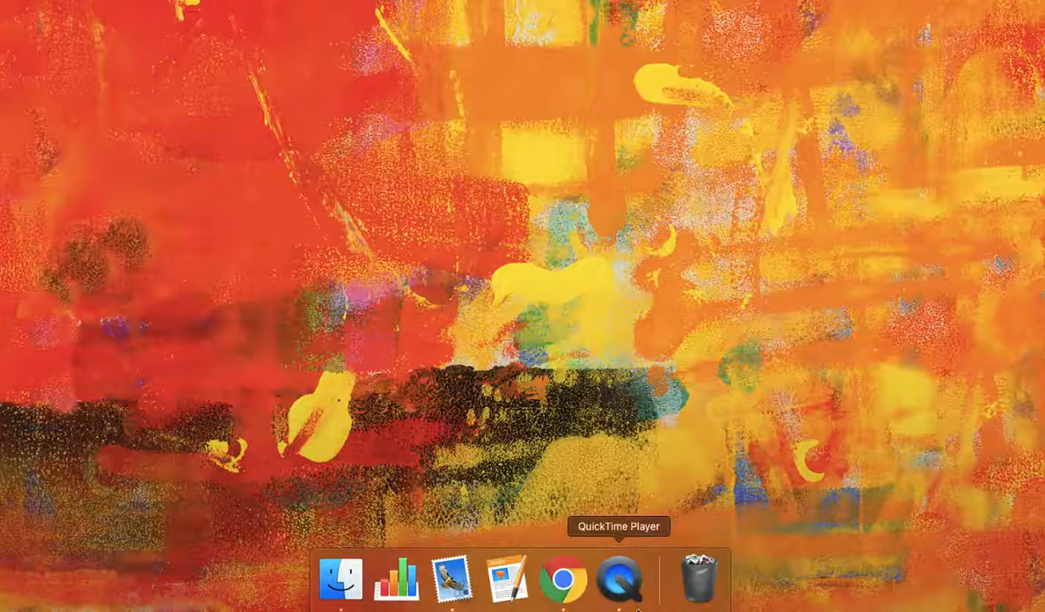
left_click(506, 578)
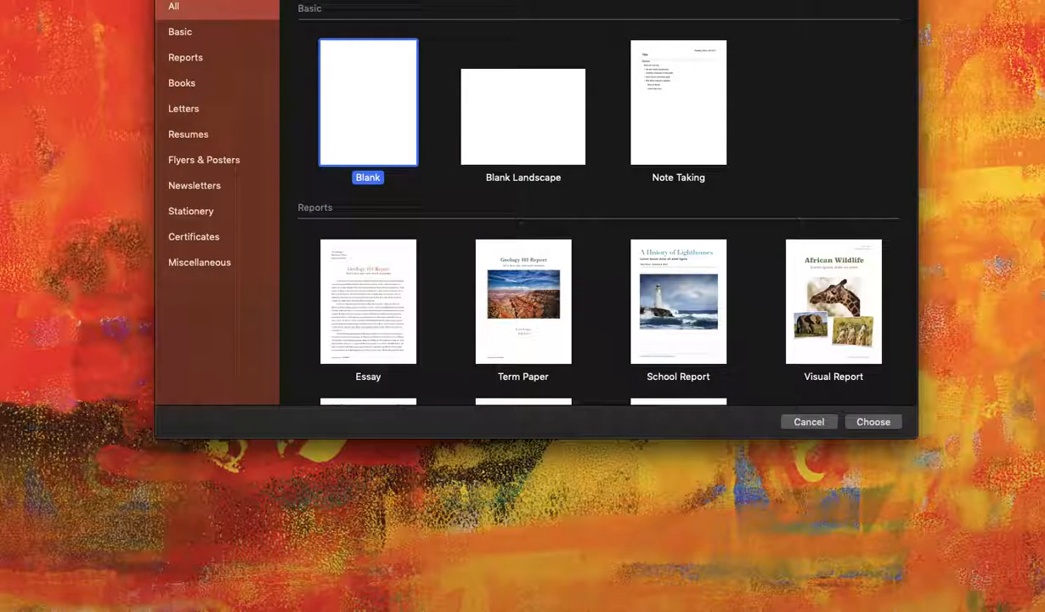
left_click(82, 1)
mouse_move(106, 9)
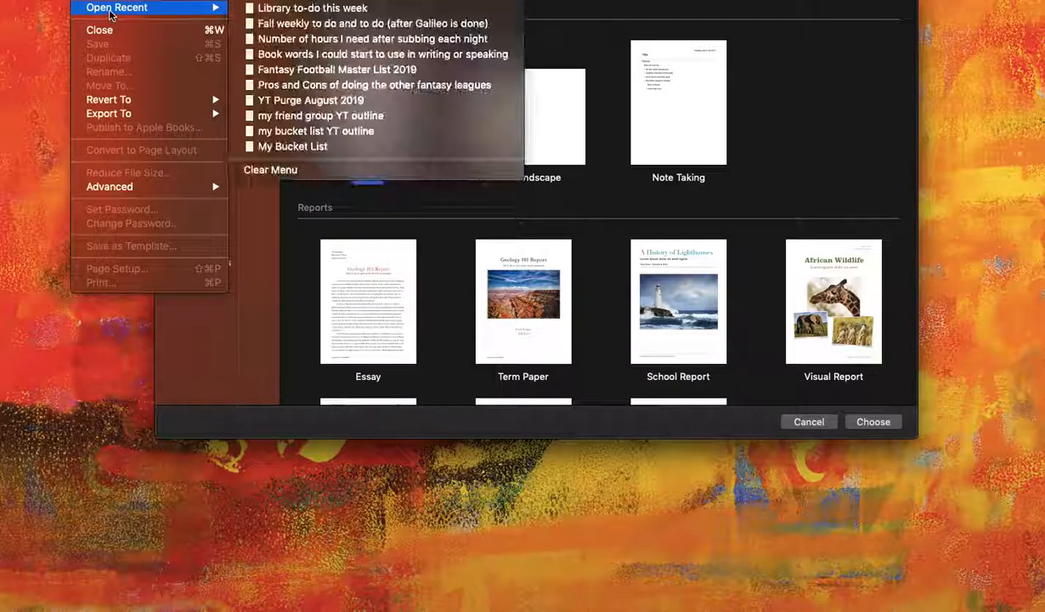
key("Escape")
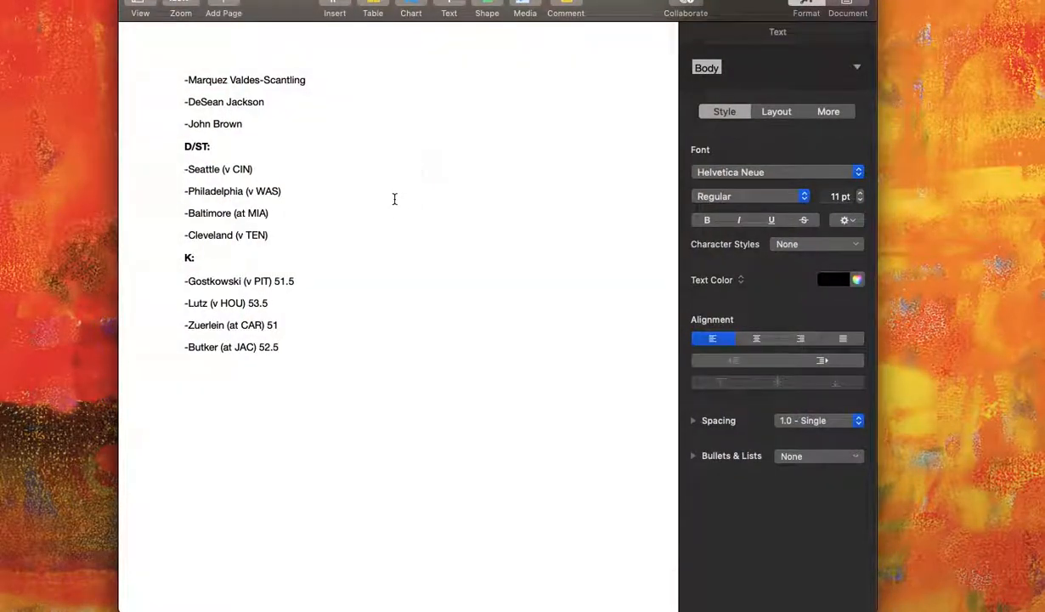
Review the draft notes on budget scenarios, receiver matchups and injuries, and the lists of acceptable players by position.
scroll(394, 199, "up", 10)
scroll(394, 199, "up", 15)
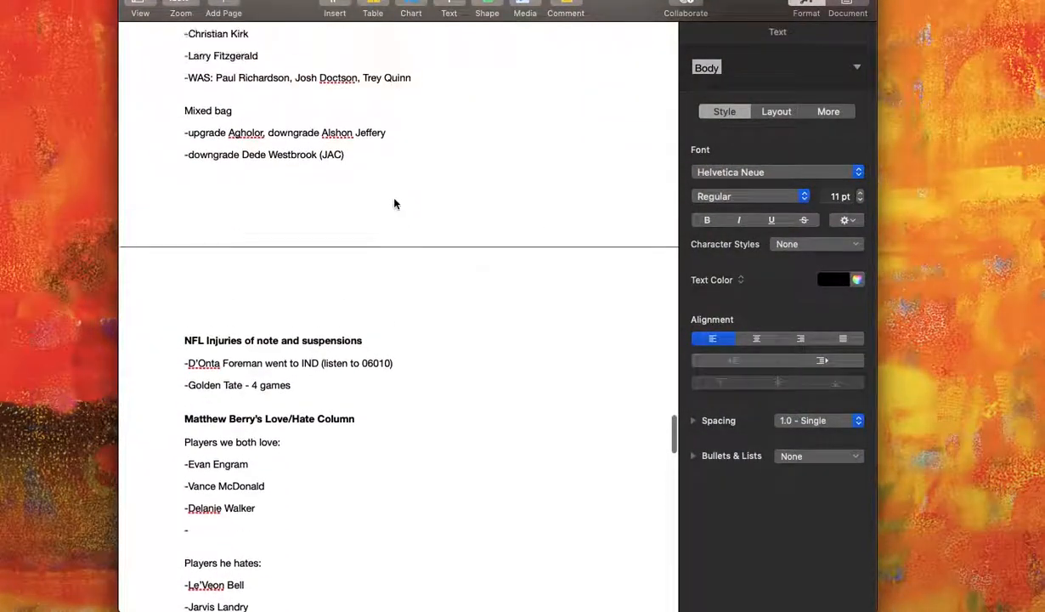
scroll(395, 204, "up", 15)
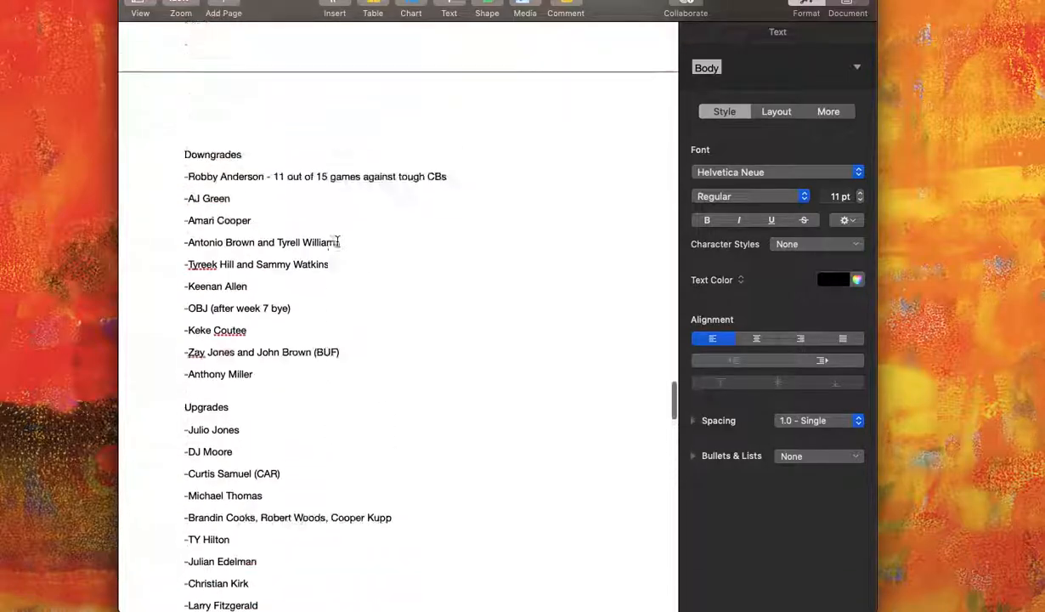
scroll(339, 288, "up", 5)
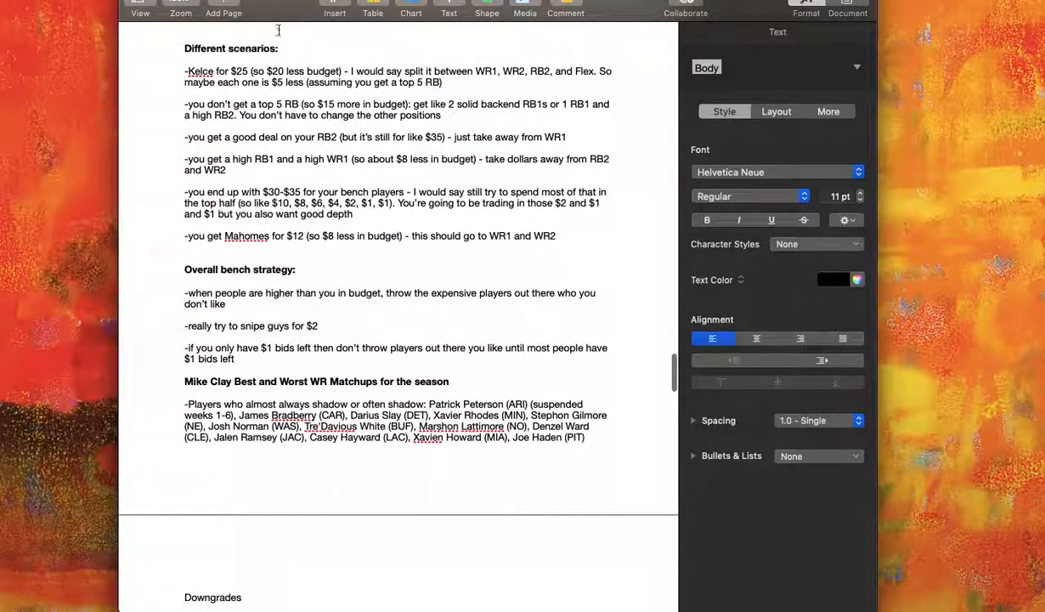
scroll(254, 253, "down", 20)
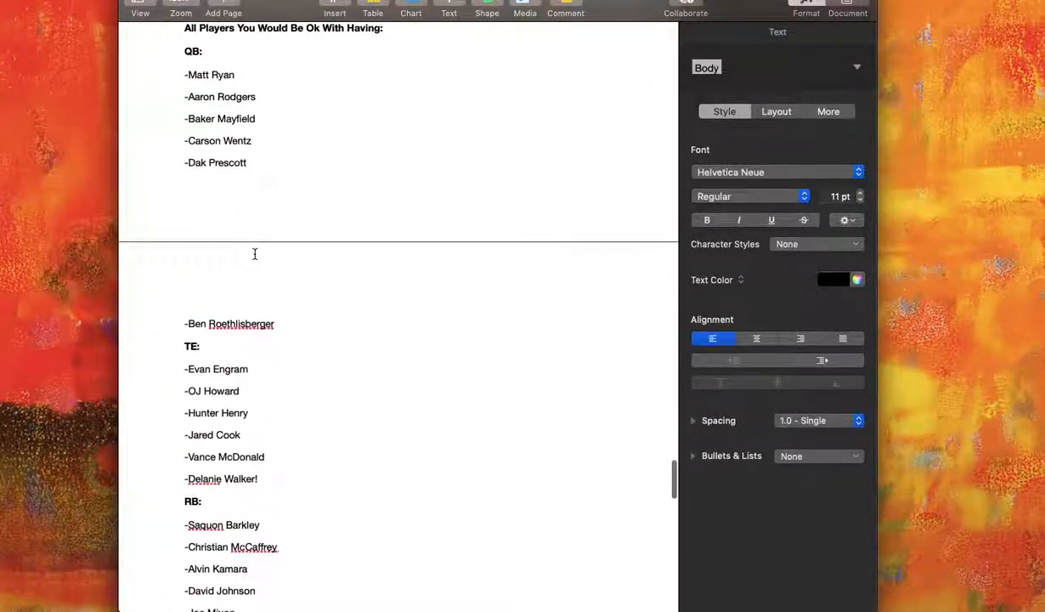
scroll(283, 437, "down", 20)
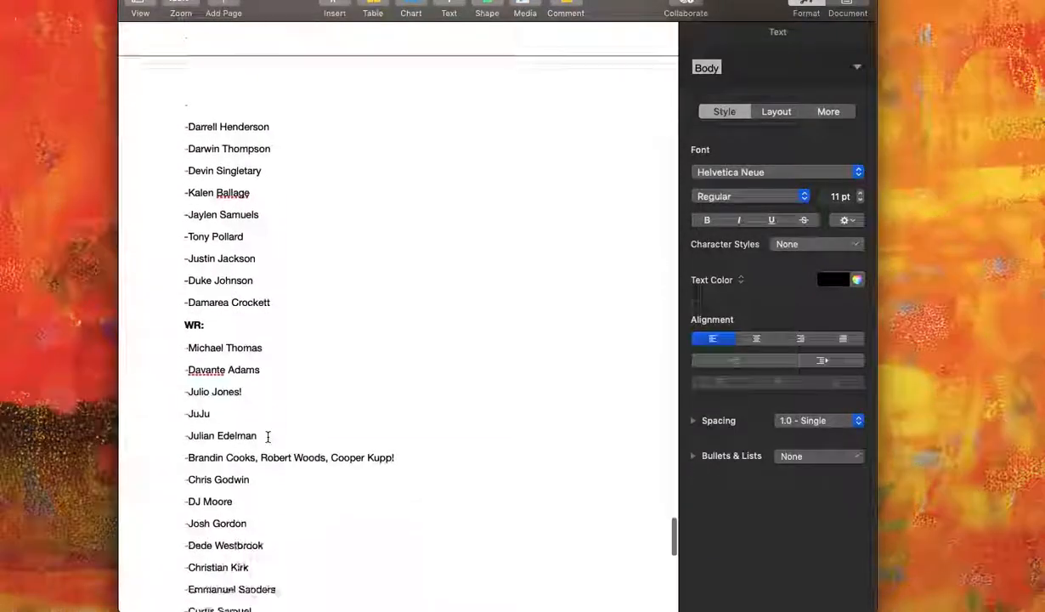
scroll(268, 436, "down", 10)
Switch back to Chrome and open the league's history from the ESPN team page.
key("ctrl+Left")
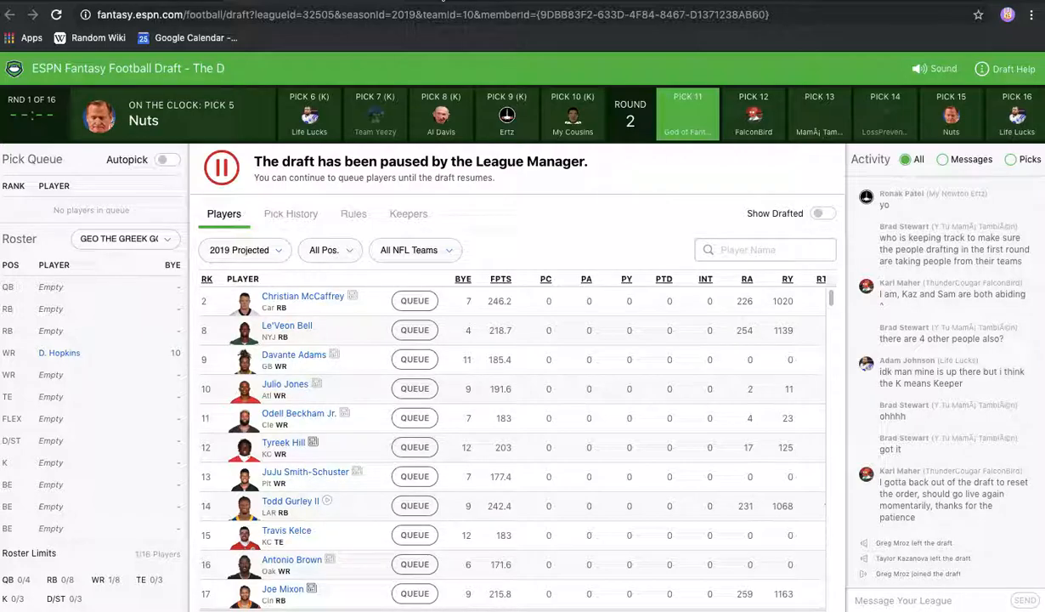
left_click(442, 0)
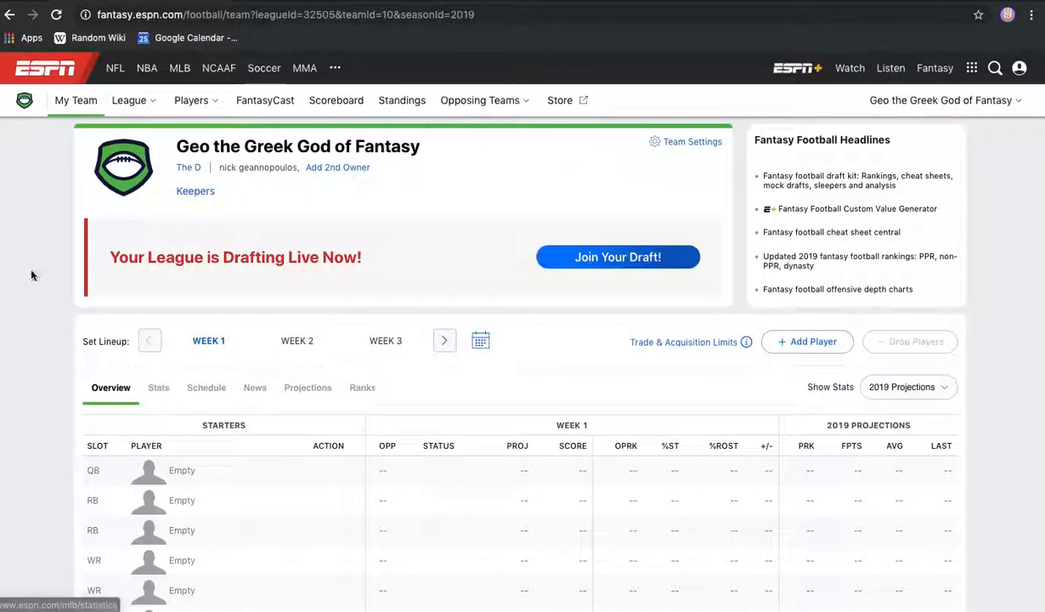
mouse_move(132, 100)
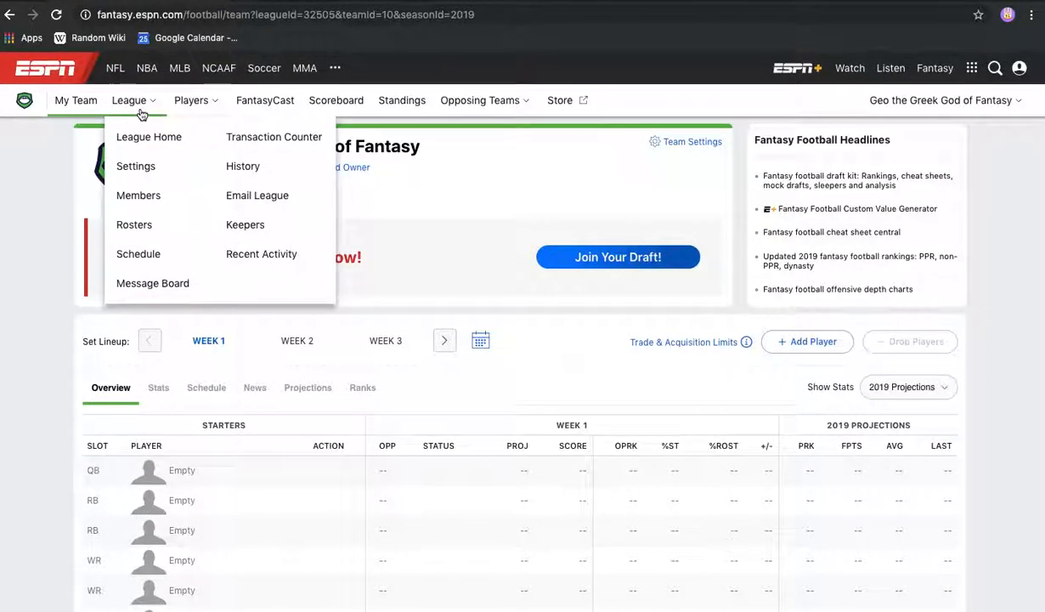
left_click(251, 168)
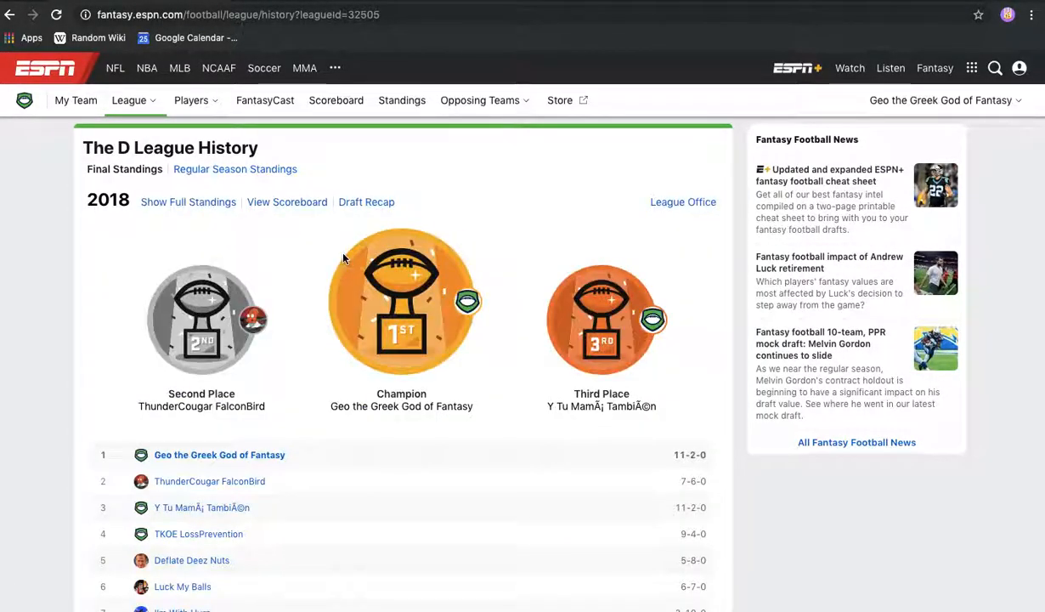
Examine the final standings of the 2018 season and earlier seasons in the league history.
scroll(343, 259, "down", 5)
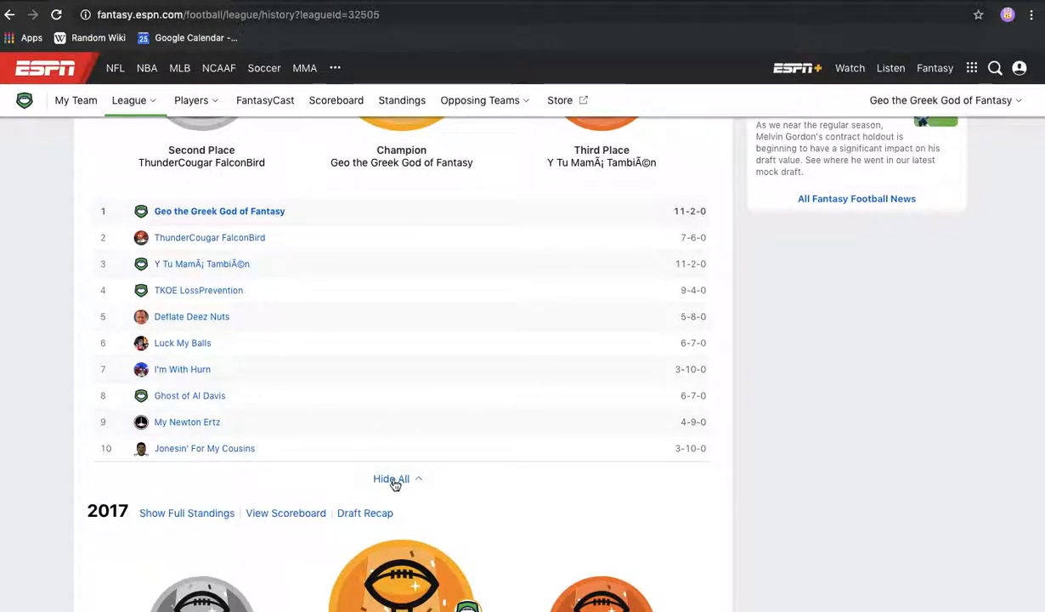
scroll(372, 441, "up", 1)
scroll(244, 460, "down", 6)
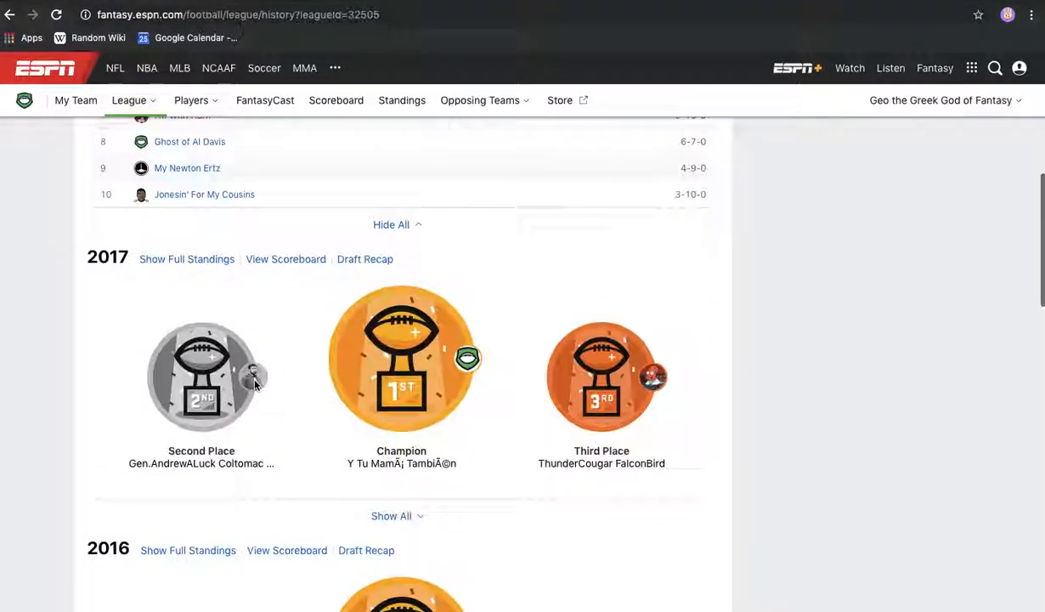
left_click(392, 324)
scroll(372, 355, "down", 5)
scroll(372, 355, "up", 1)
scroll(230, 293, "up", 8)
scroll(232, 298, "up", 4)
scroll(231, 299, "down", 2)
scroll(231, 300, "up", 3)
scroll(273, 411, "up", 3)
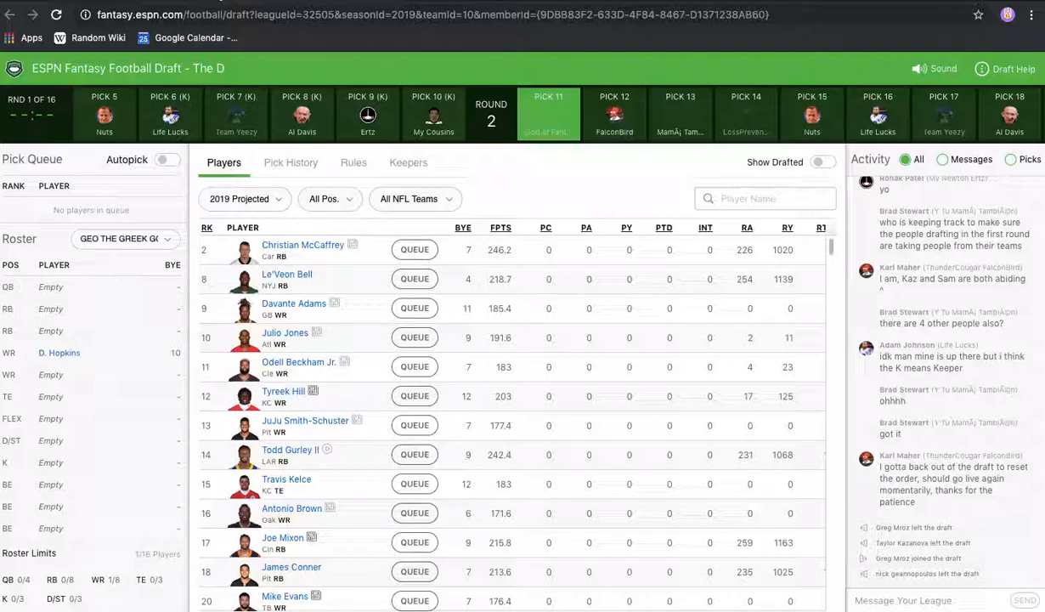
Reload the draft room page and confirm the reload.
left_click(935, 599)
left_click(364, 15)
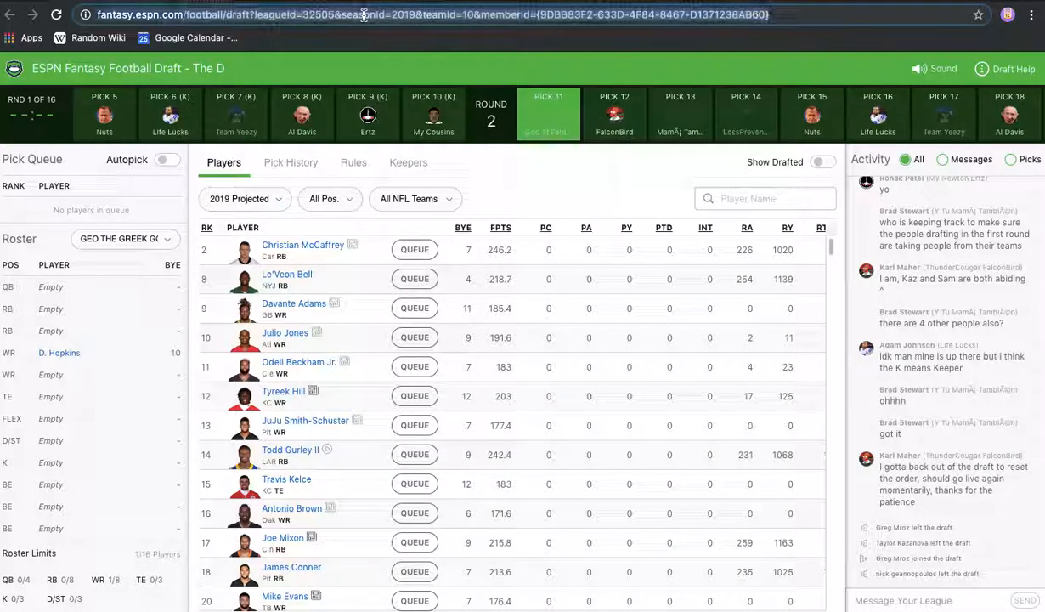
key("Return")
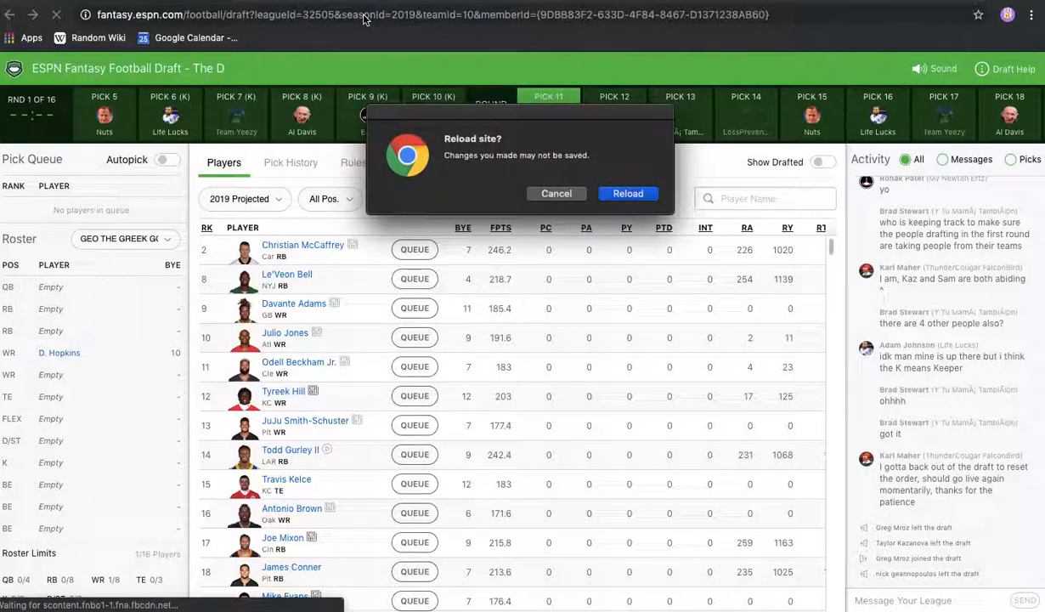
left_click(627, 194)
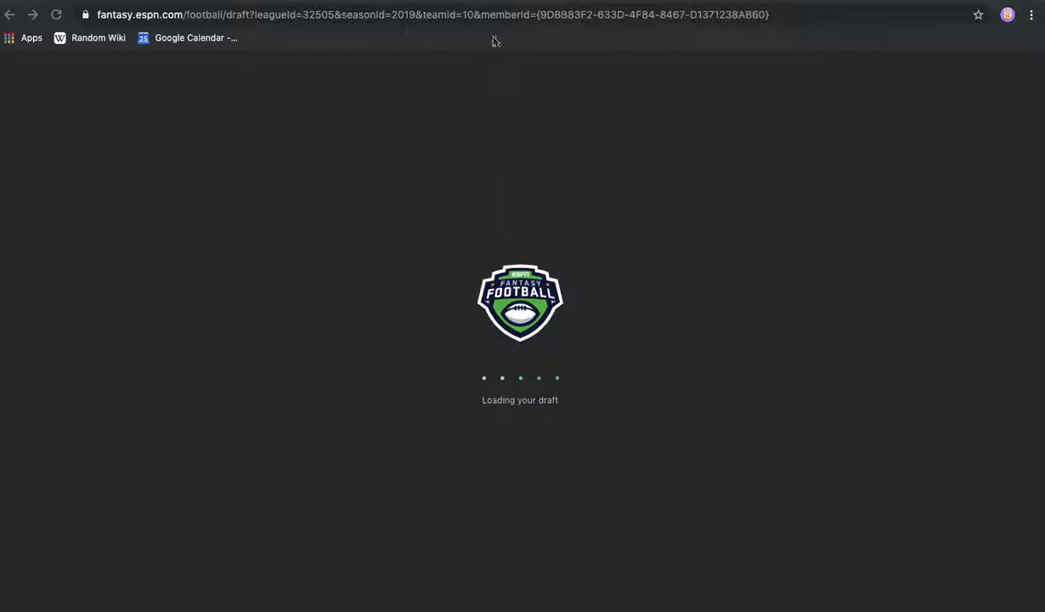
Try to get past the stuck draft loading page by opening espn.com in a new tab and reloading the draft address.
left_click(451, 14)
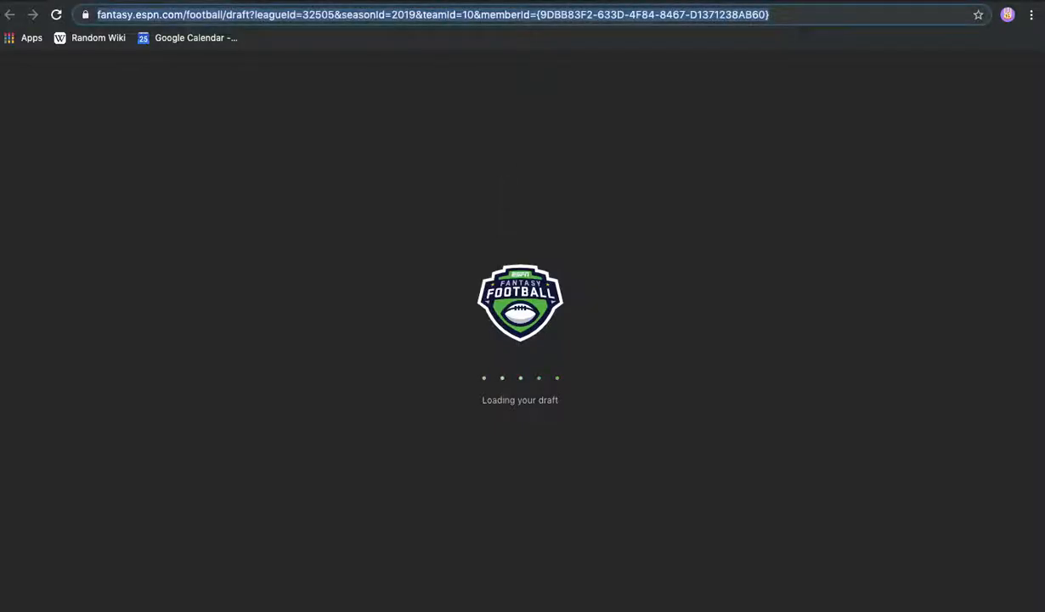
key("super+t")
type("espn.com")
key("Return")
triple_click(376, 15)
key("Return")
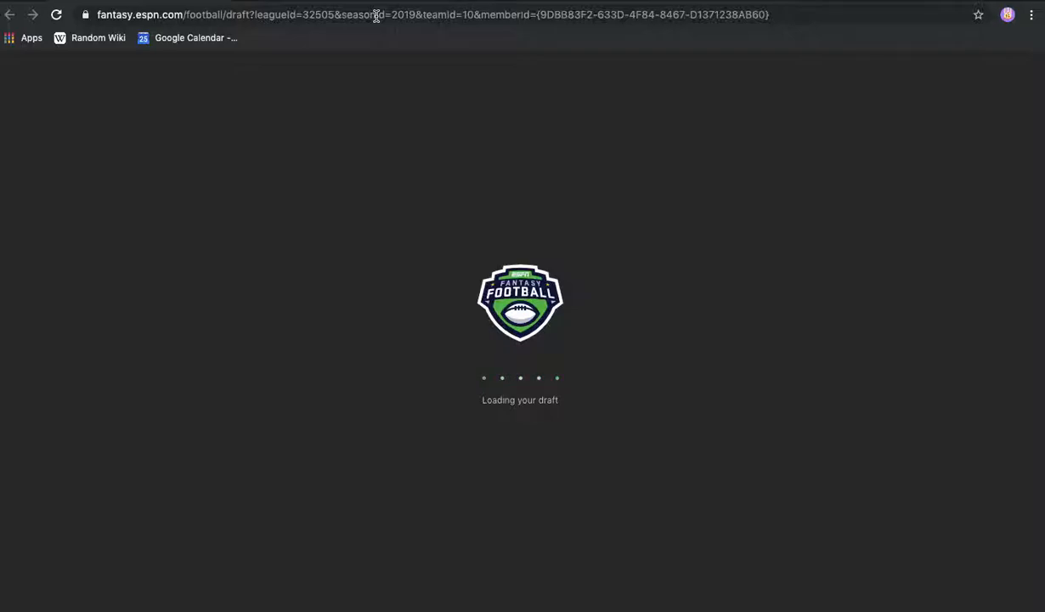
Open a random Wikipedia article in a new tab and close it.
key("super+t")
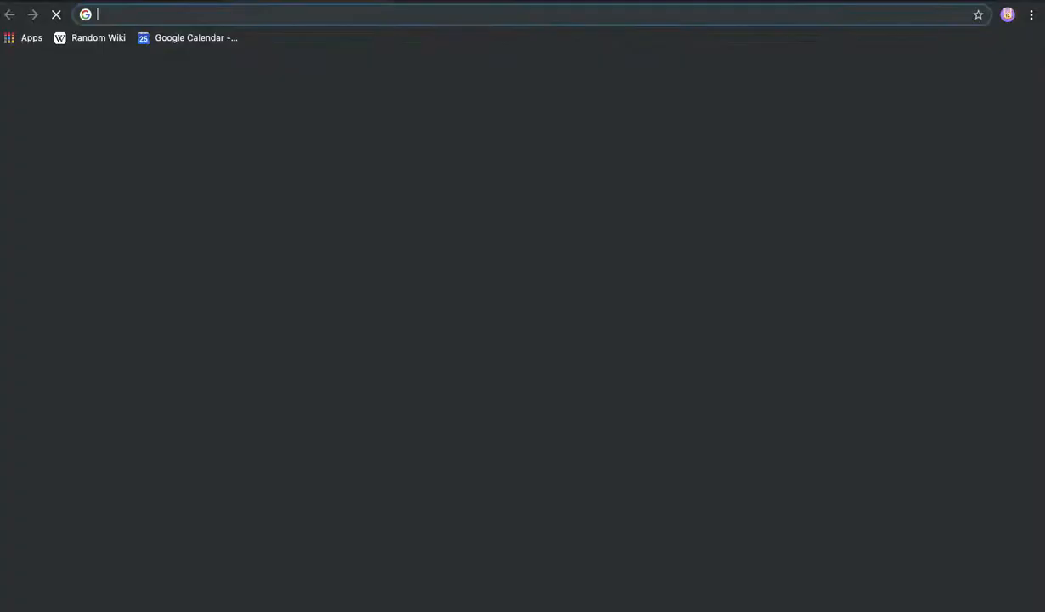
type("fa")
key("BackSpace")
key("BackSpace")
key("BackSpace")
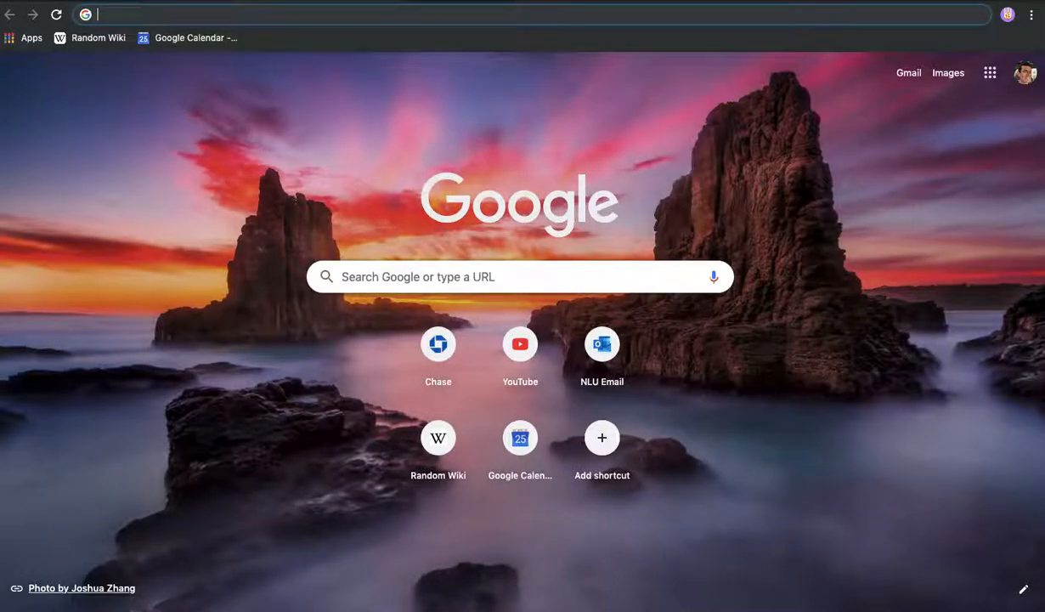
left_click(431, 433)
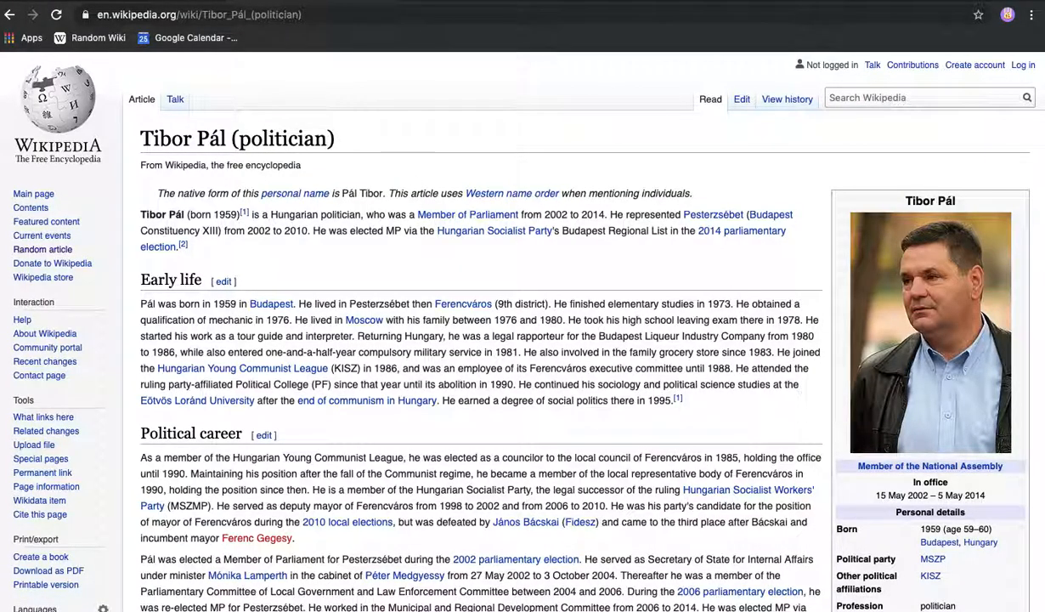
key("super+w")
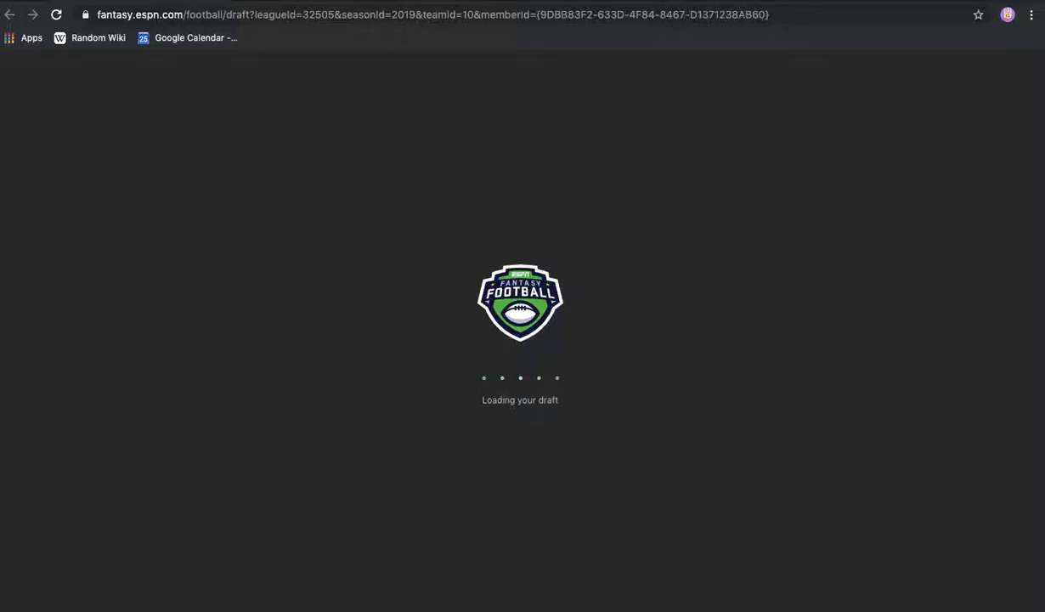
Rejoin the live draft from the Geo the Greek God of Fantasy team page, reached through ESPN's fantasy football section in a new tab.
left_click(371, 12)
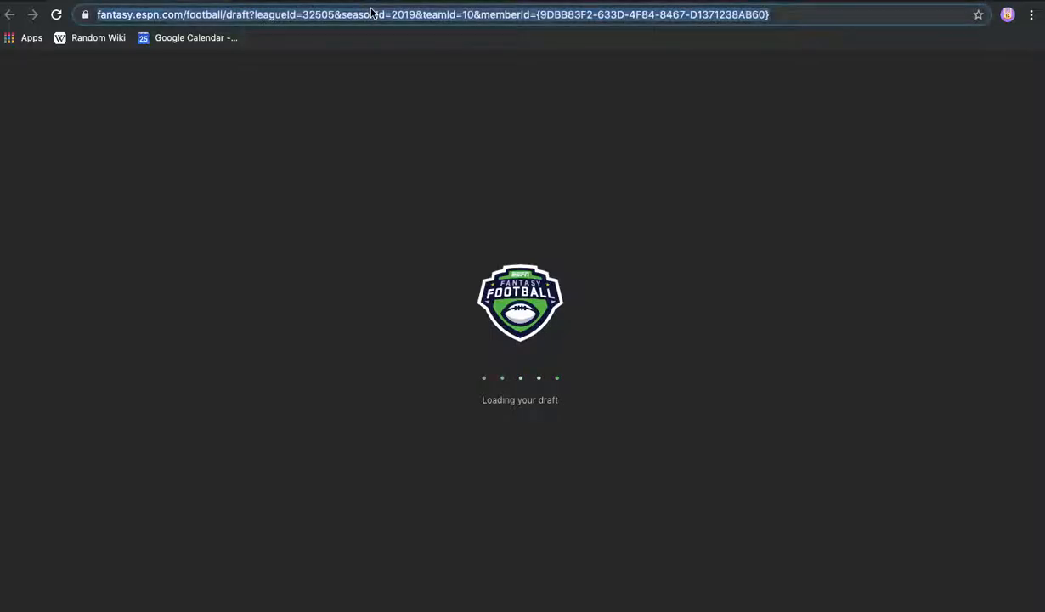
key("super+t")
type("es")
key("Return")
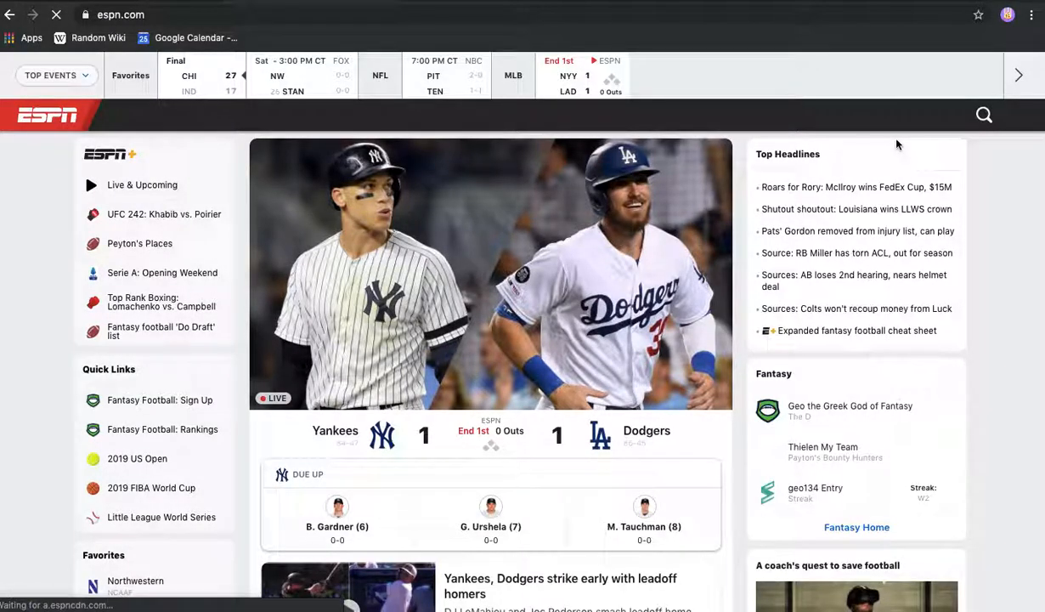
mouse_move(912, 122)
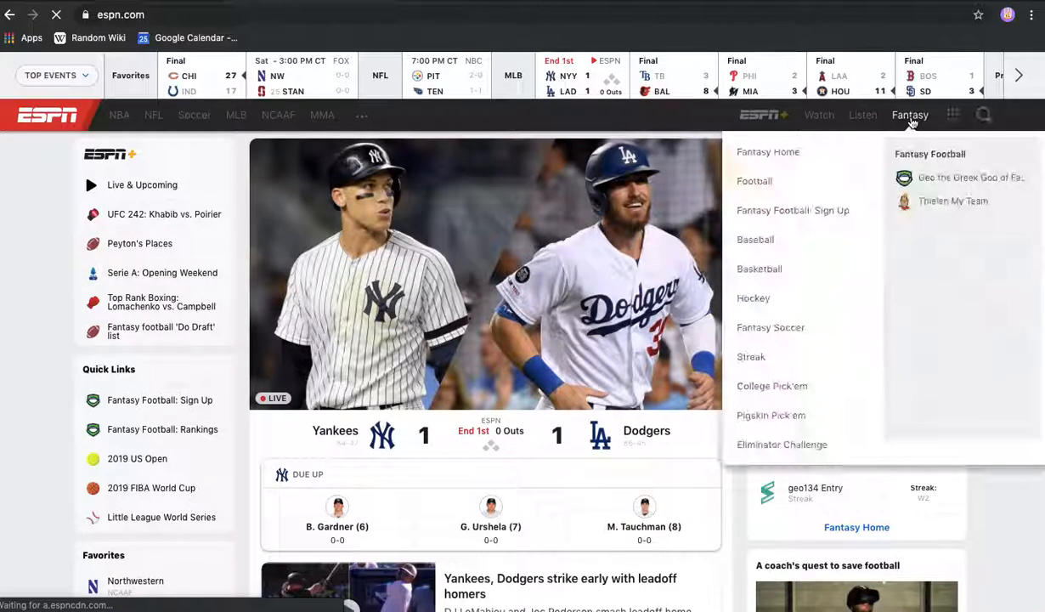
left_click(782, 184)
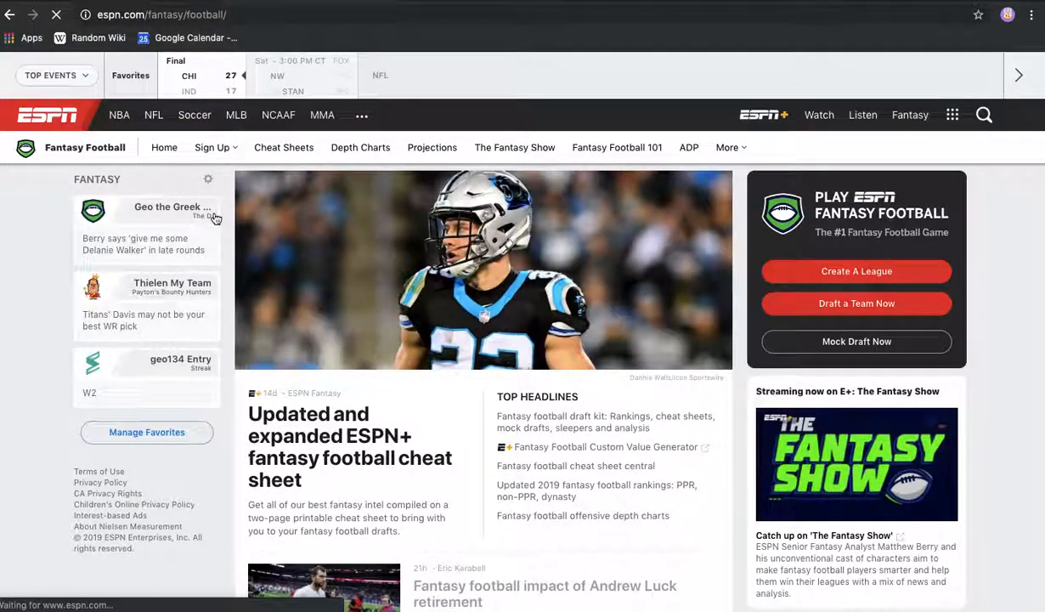
left_click(144, 208)
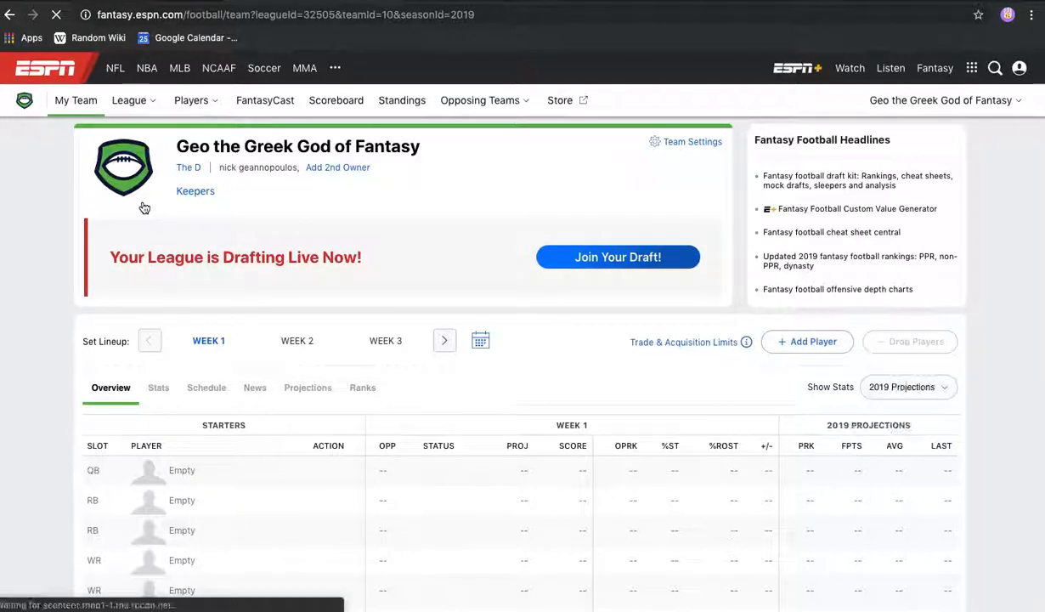
left_click(585, 260)
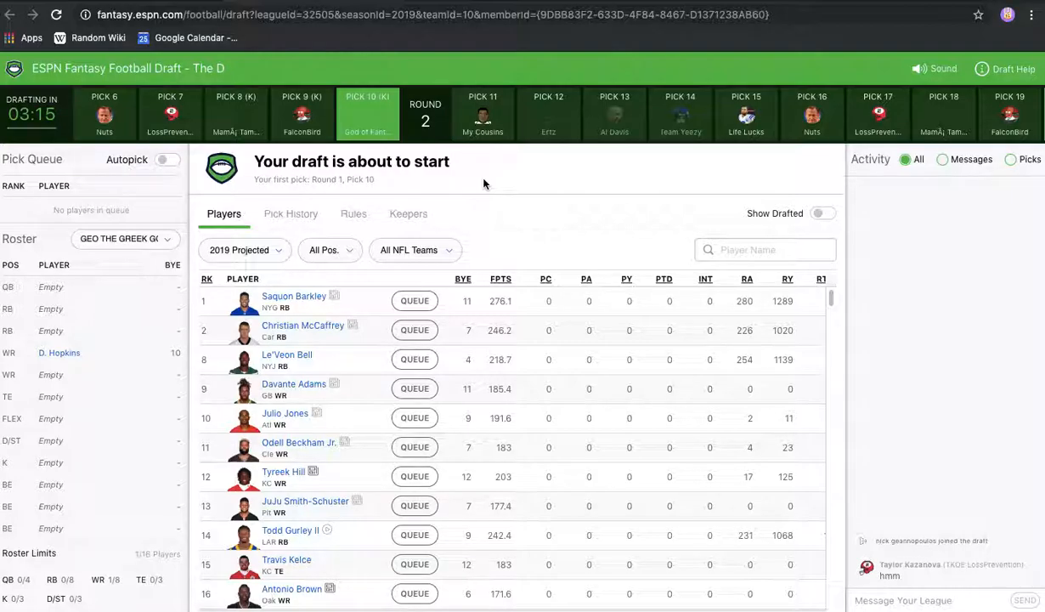
Filter the available players to the FLEX position and browse the list.
left_click(322, 250)
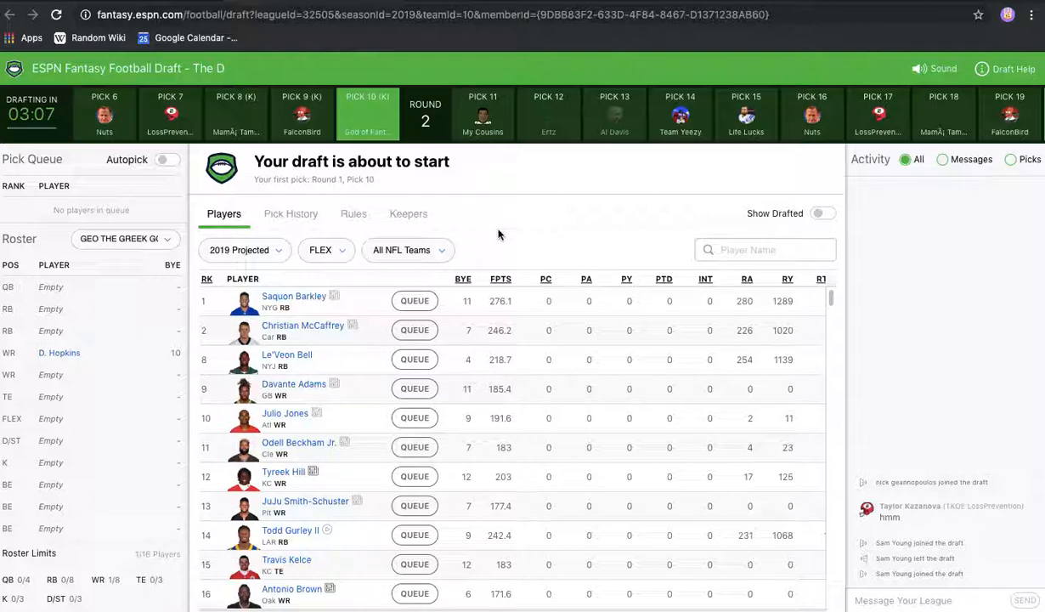
scroll(364, 350, "down", 1)
scroll(362, 350, "down", 2)
scroll(363, 350, "up", 3)
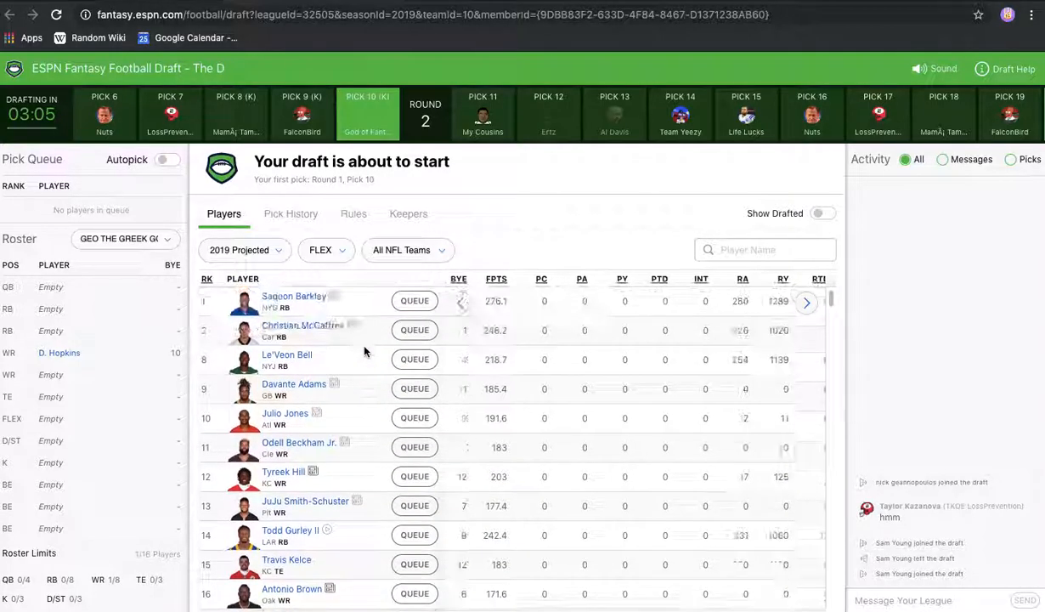
scroll(502, 401, "down", 2)
scroll(501, 401, "up", 2)
scroll(502, 401, "left", 1)
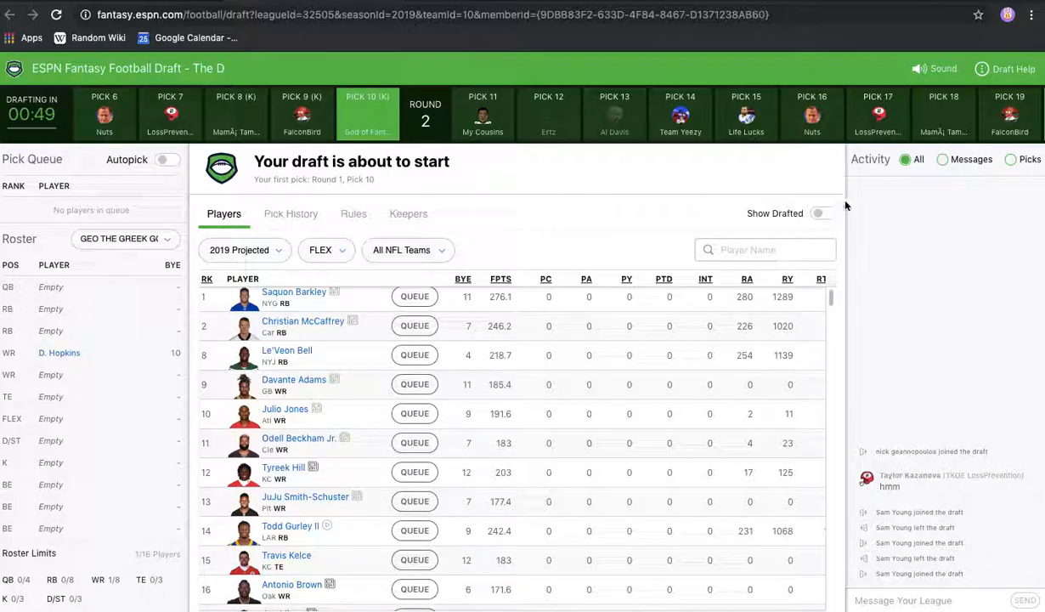
View only messages in the activity feed, restore all activity, and look over the available players.
left_click(941, 159)
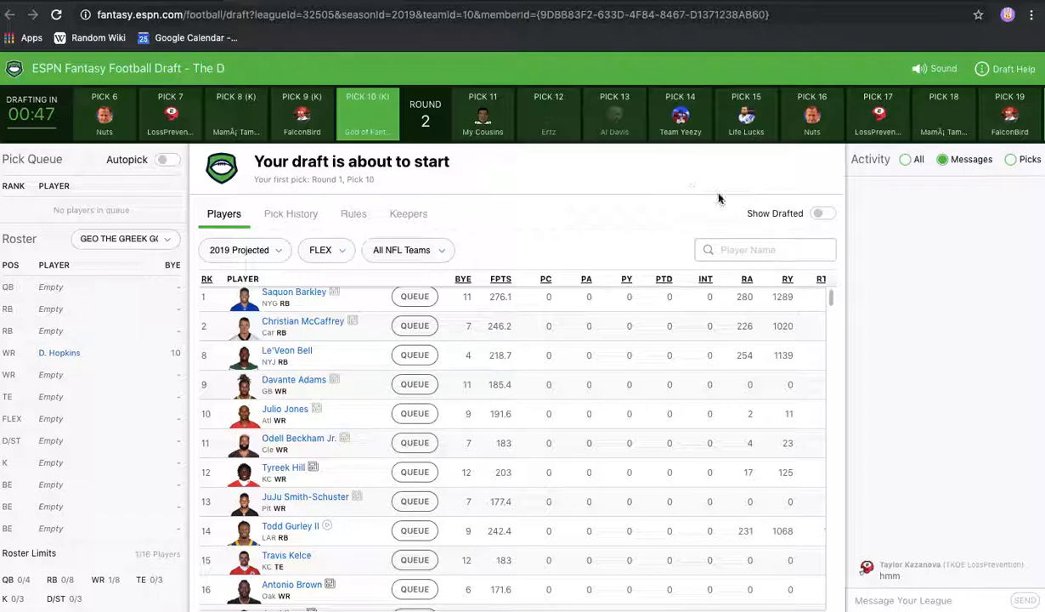
left_click(909, 160)
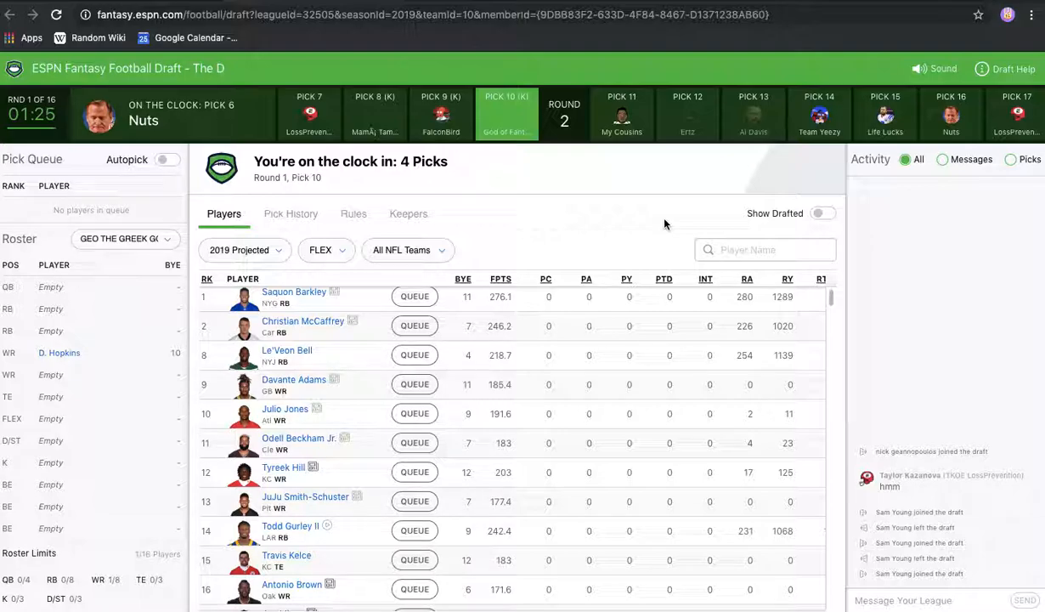
mouse_move(451, 605)
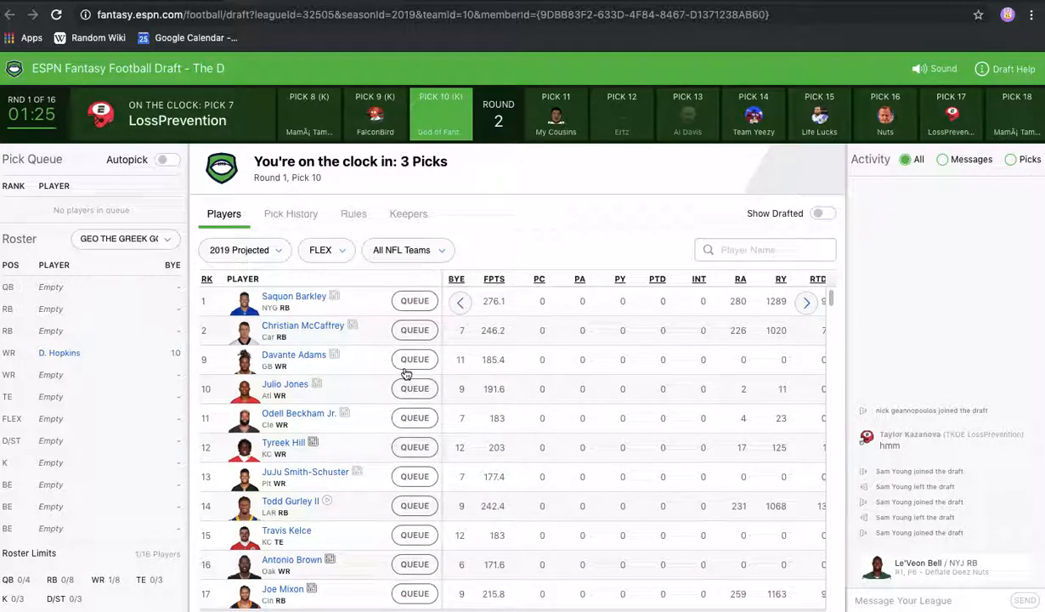
scroll(355, 395, "down", 1)
scroll(355, 395, "up", 1)
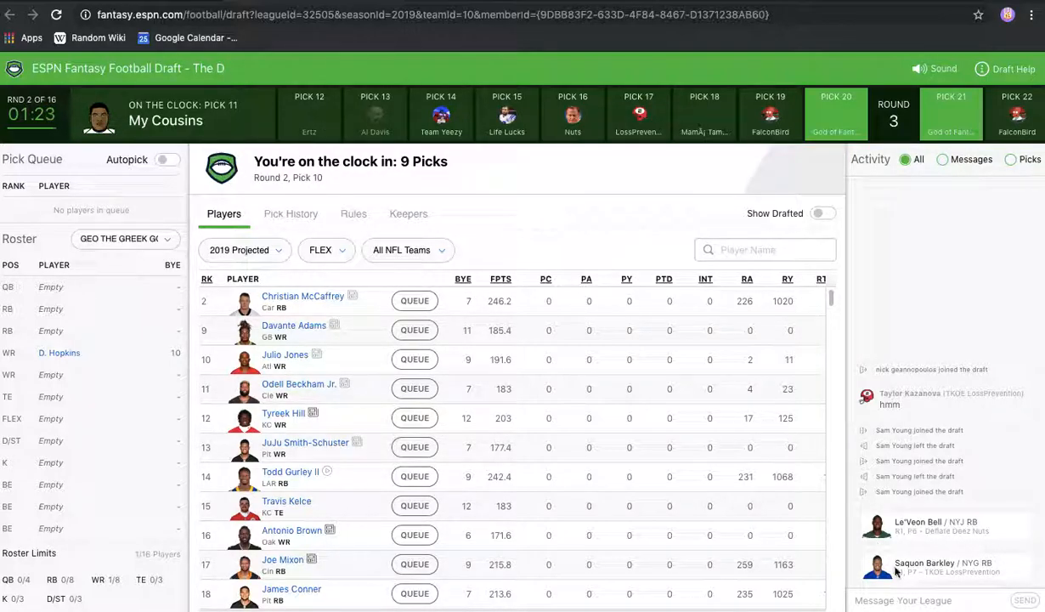
Switch to Mail and read the newest ESPN Fantasy Games message about the changed draft settings.
left_click(470, 586)
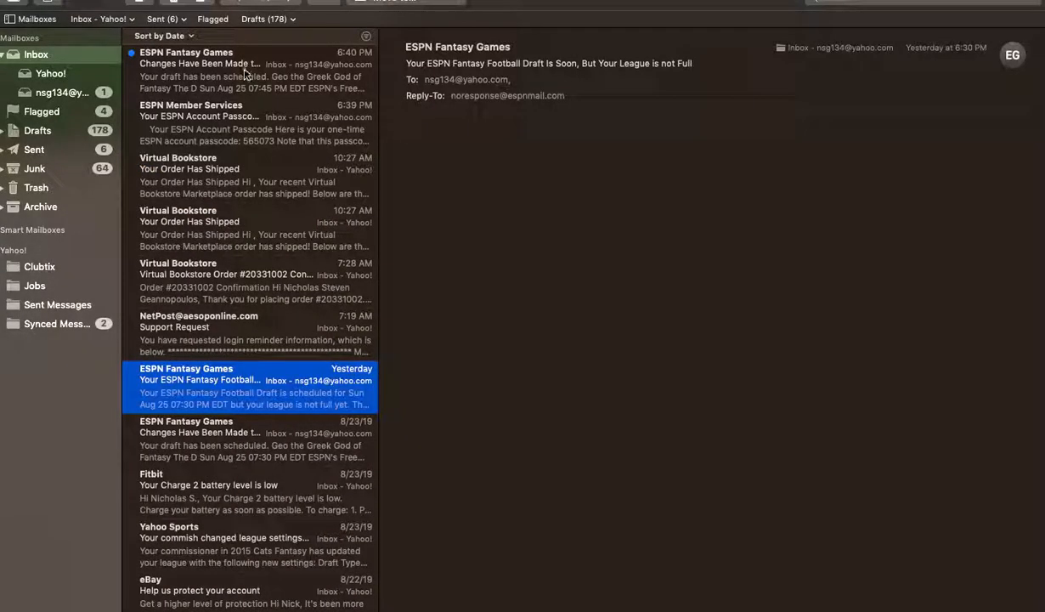
left_click(244, 71)
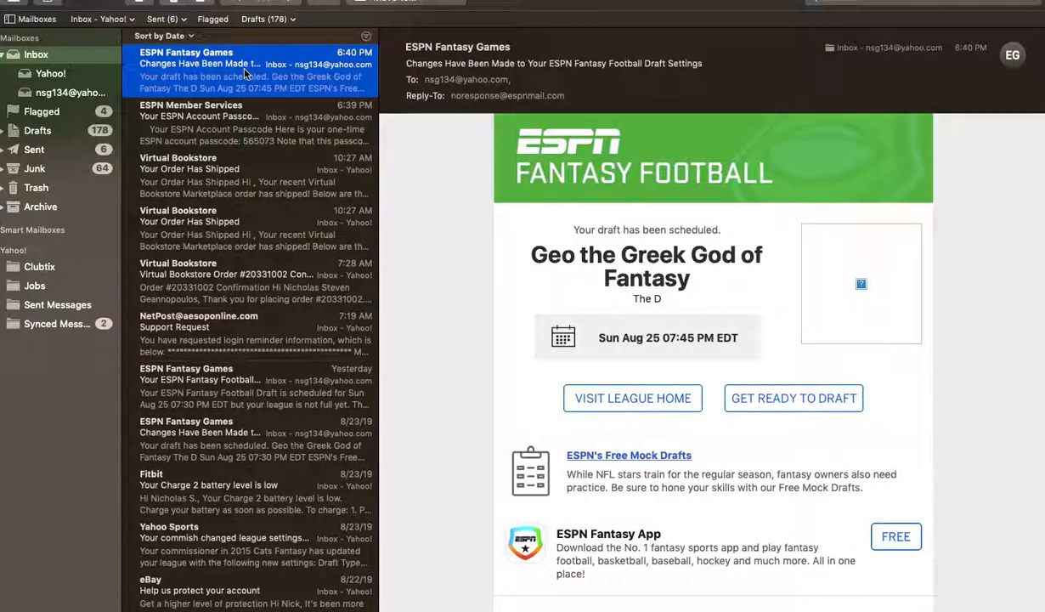
mouse_move(687, 349)
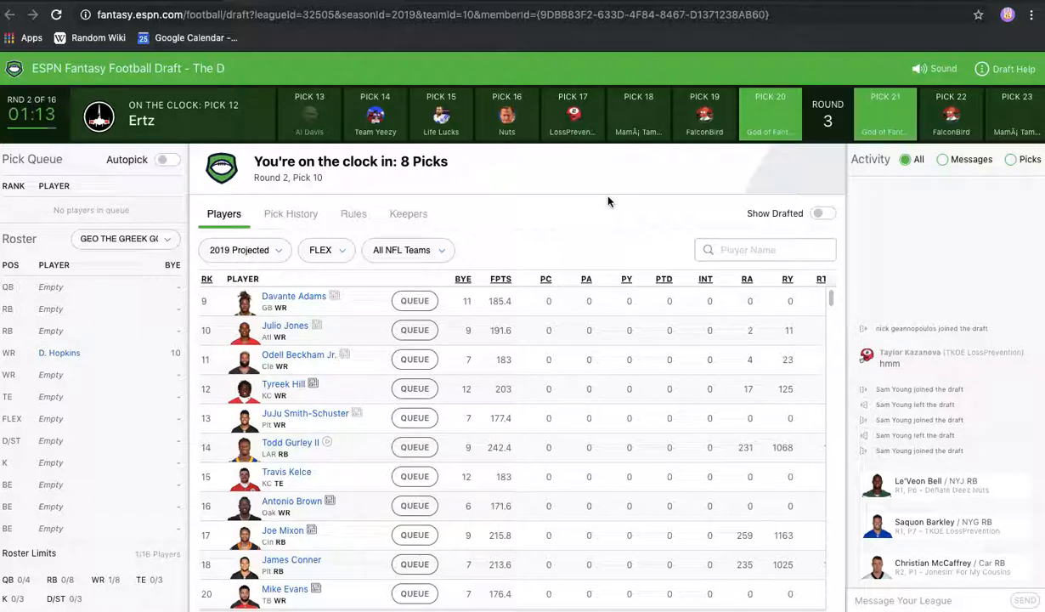
Review the round 1 and round 2 selections in the draft's pick history, and return to the player list.
left_click_drag(259, 452, 295, 458)
left_click(295, 458)
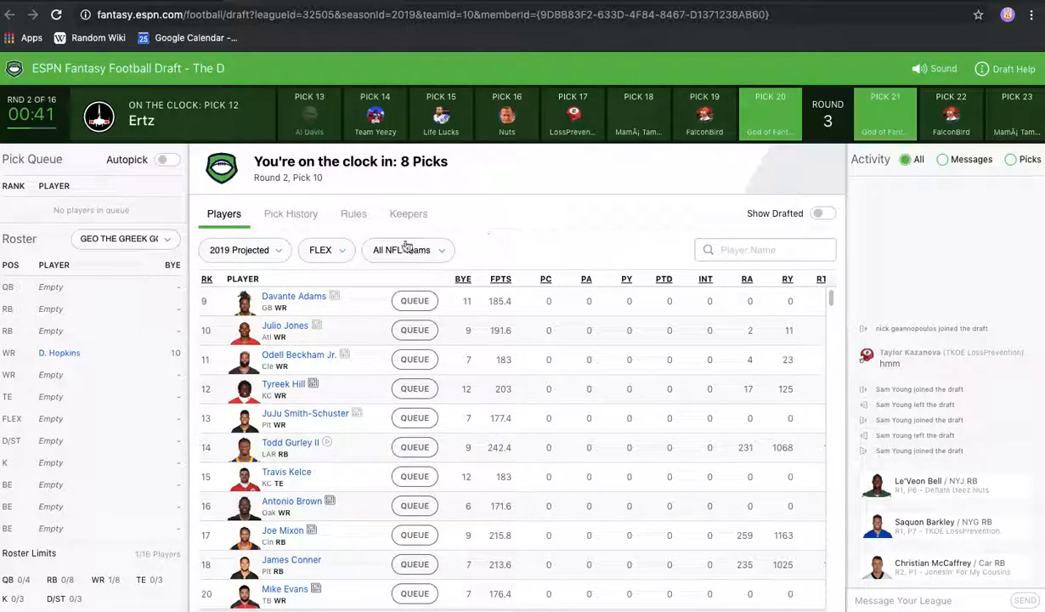
left_click(289, 217)
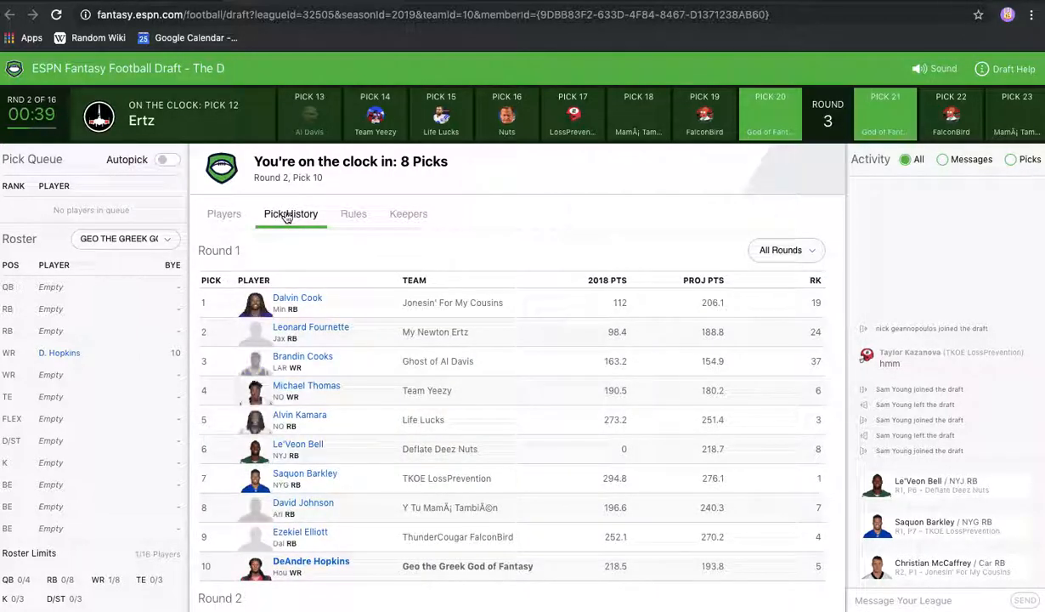
scroll(295, 337, "down", 1)
scroll(295, 337, "down", 1)
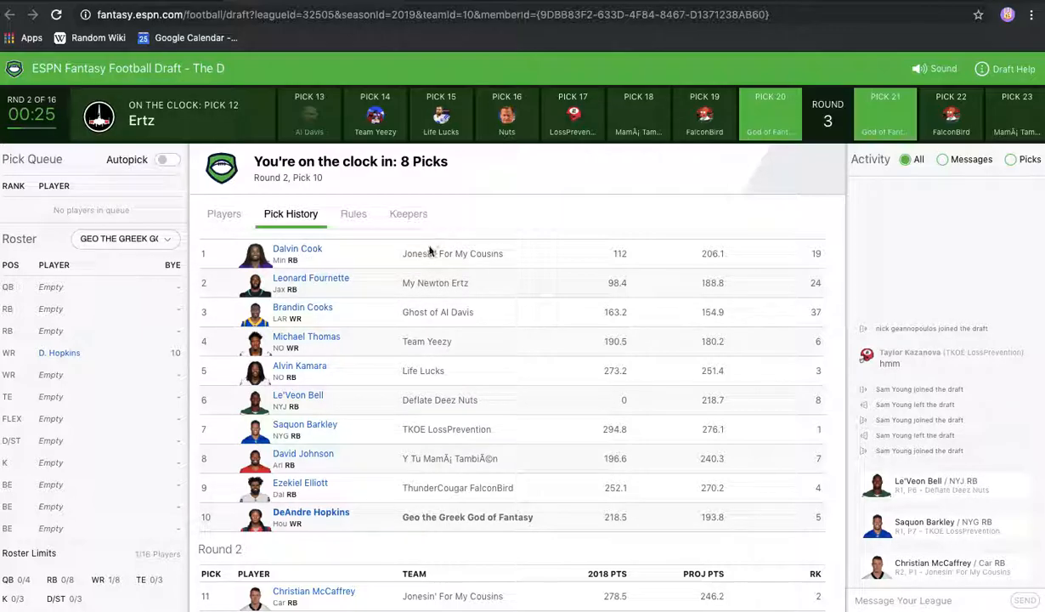
left_click(225, 215)
left_click(283, 214)
left_click(222, 215)
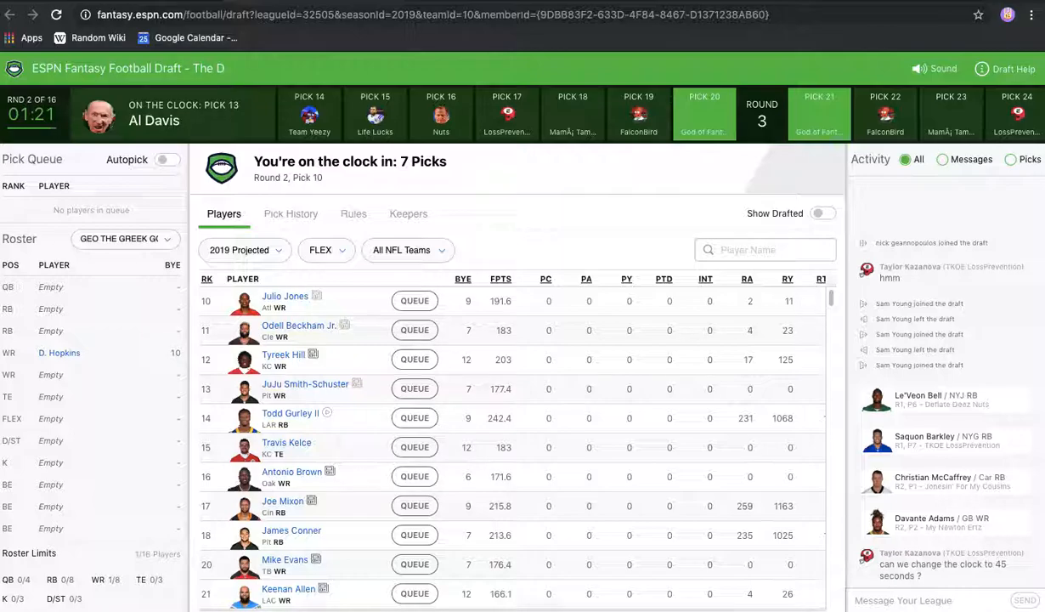
left_click(865, 600)
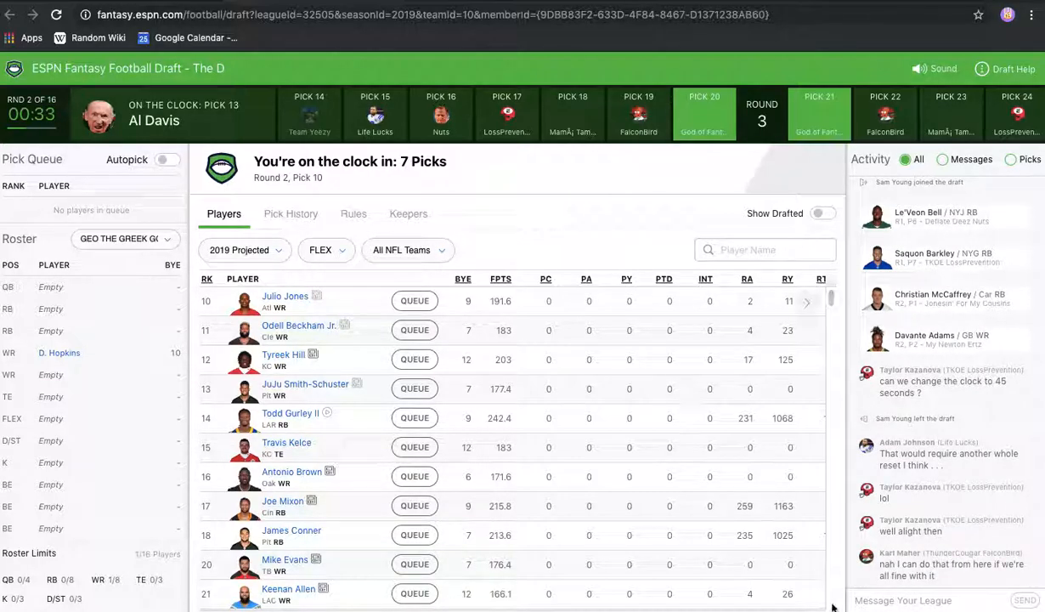
left_click(881, 599)
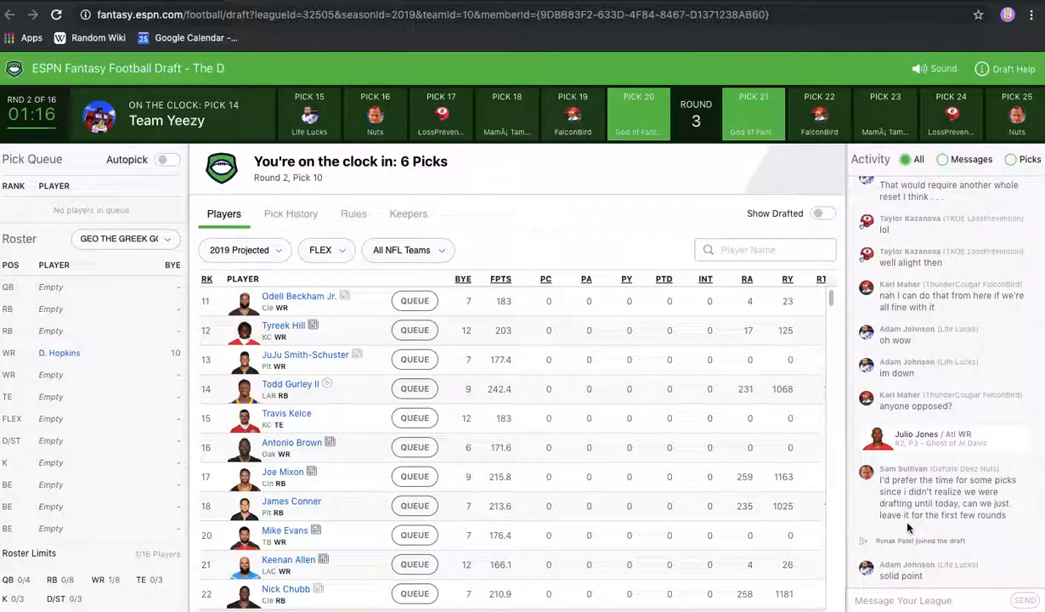
left_click(896, 593)
type("o.")
key("BackSpace")
key("BackSpace")
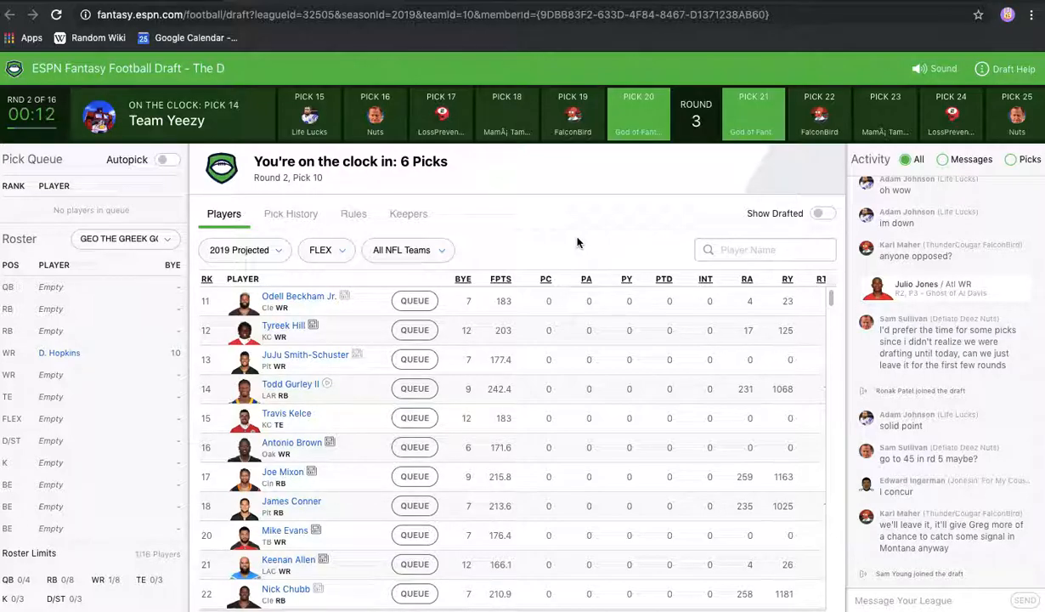
Glance at the Pages draft notes and return to the draft room.
key("ctrl+Right")
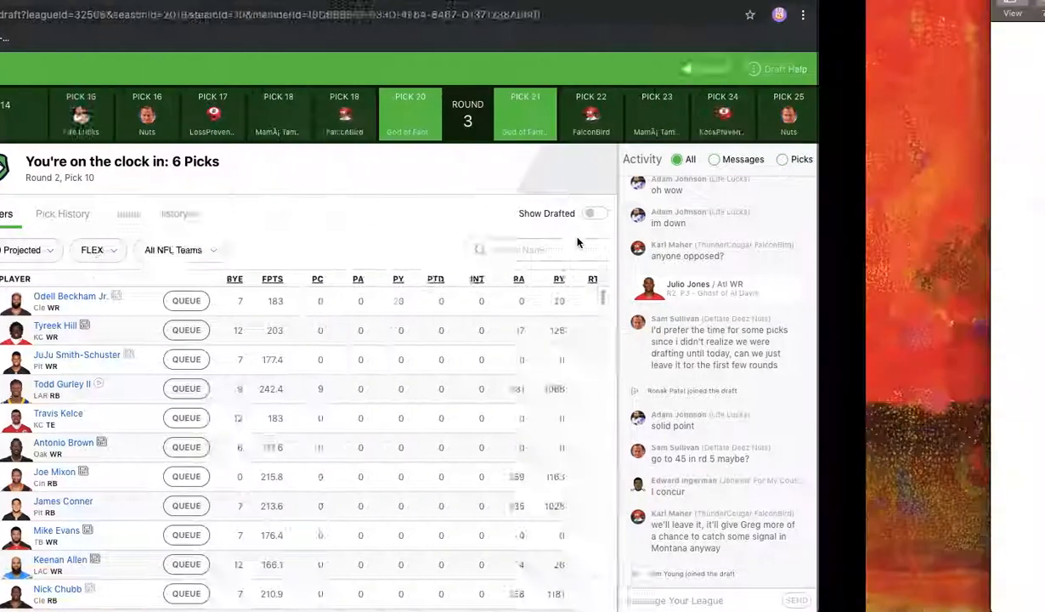
key("ctrl+Left")
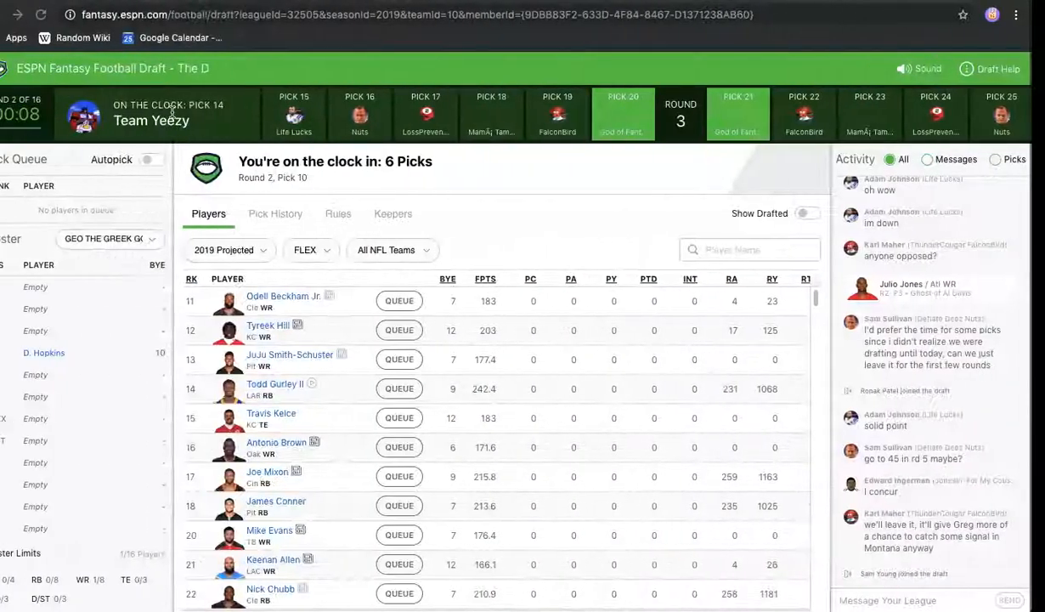
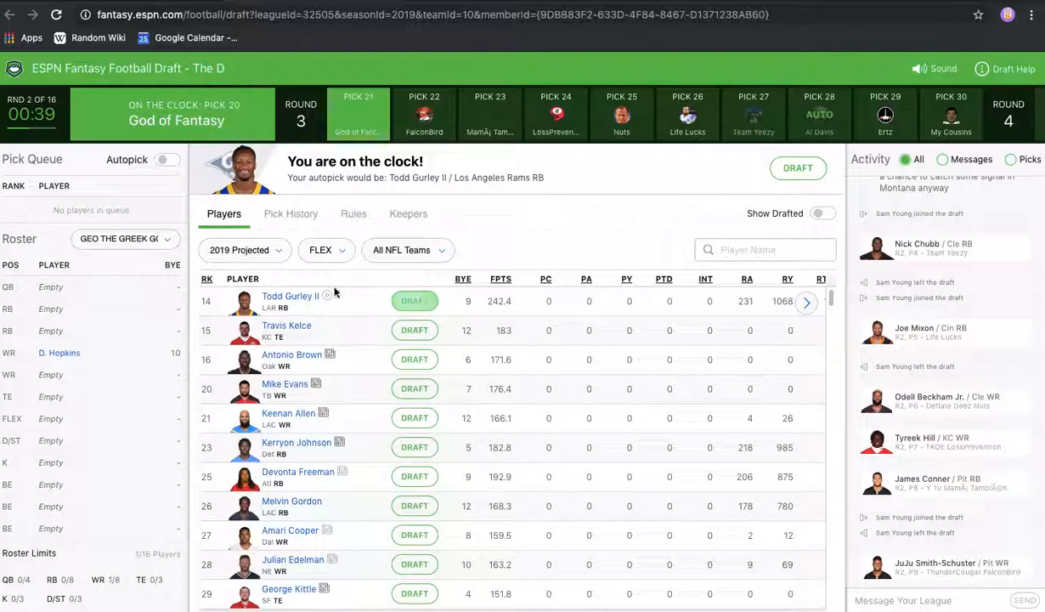
Check the available RBs, restore the FLEX position filter, and draft Todd Gurley II.
left_click(322, 251)
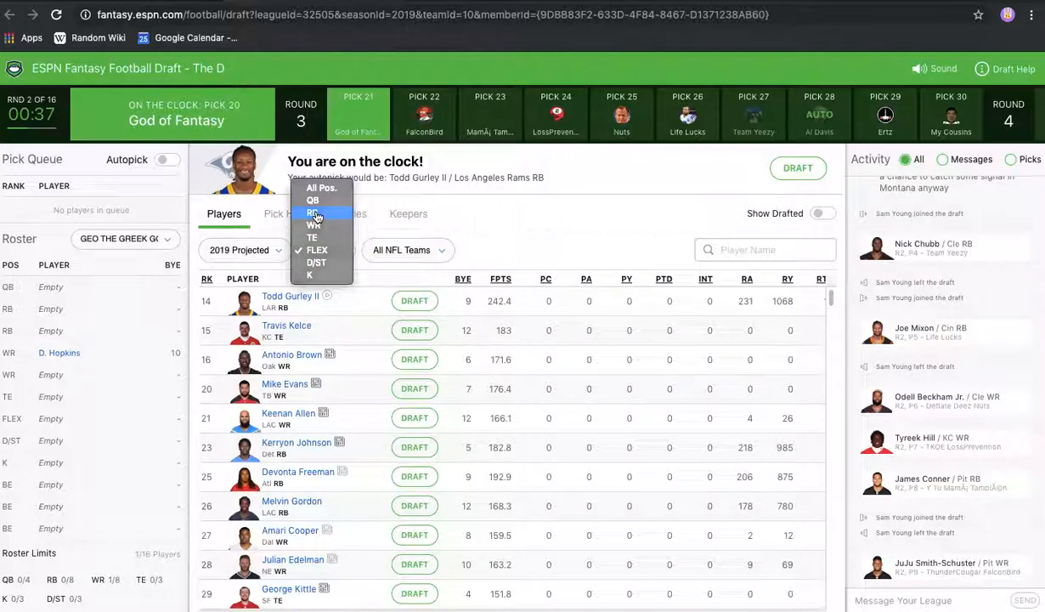
left_click(322, 214)
left_click(323, 252)
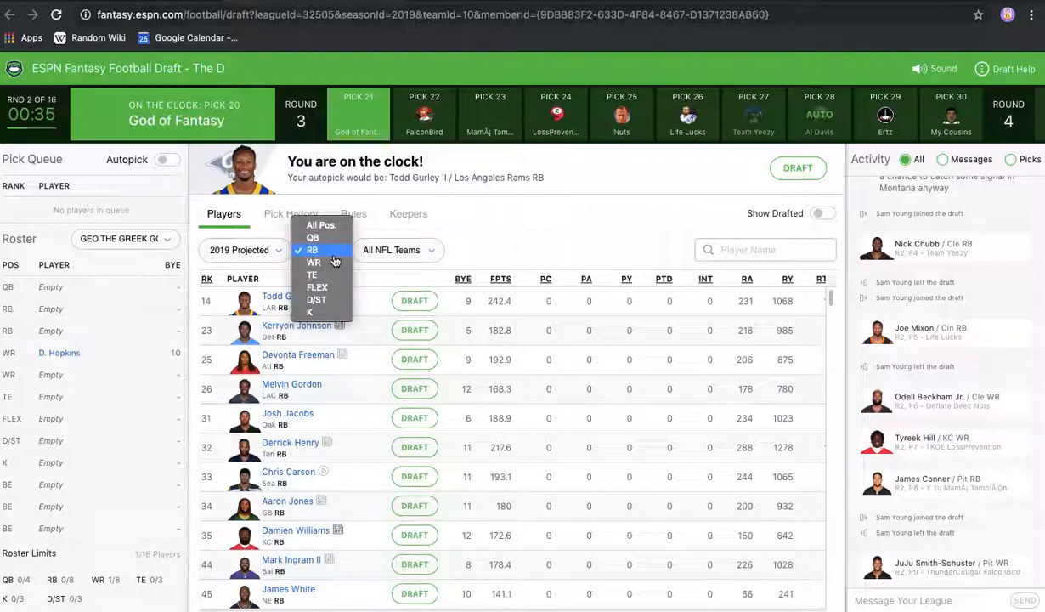
left_click(330, 289)
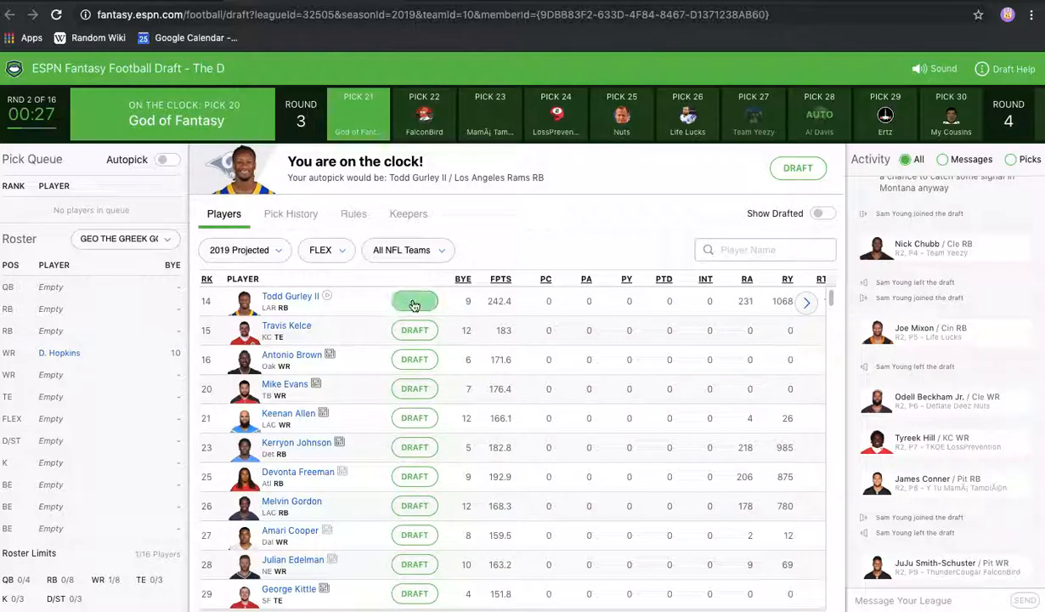
left_click(417, 303)
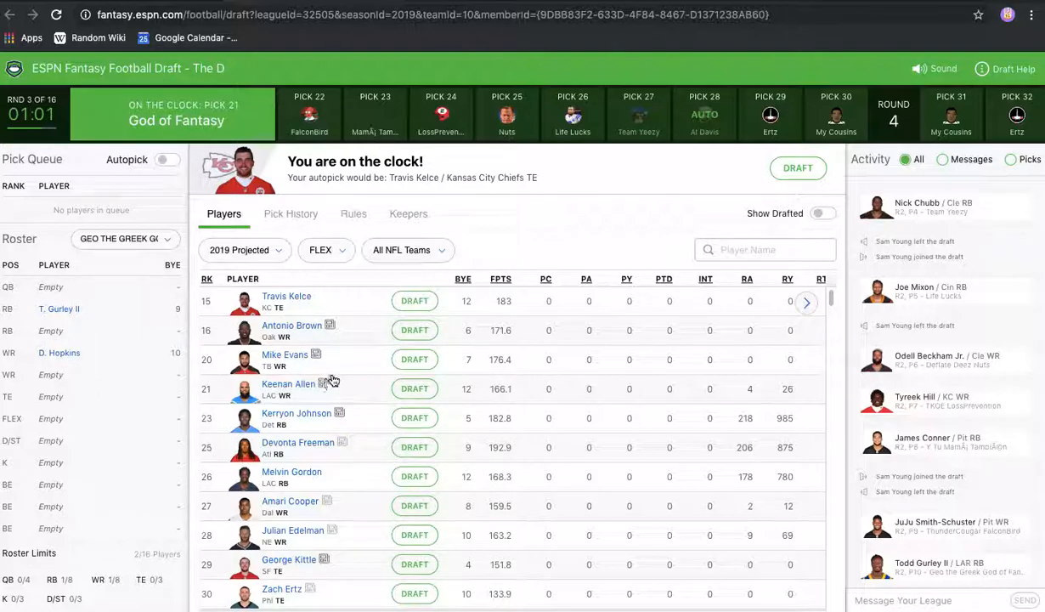
Look over the remaining FLEX players and draft Travis Kelce with pick 21.
scroll(365, 387, "down", 3)
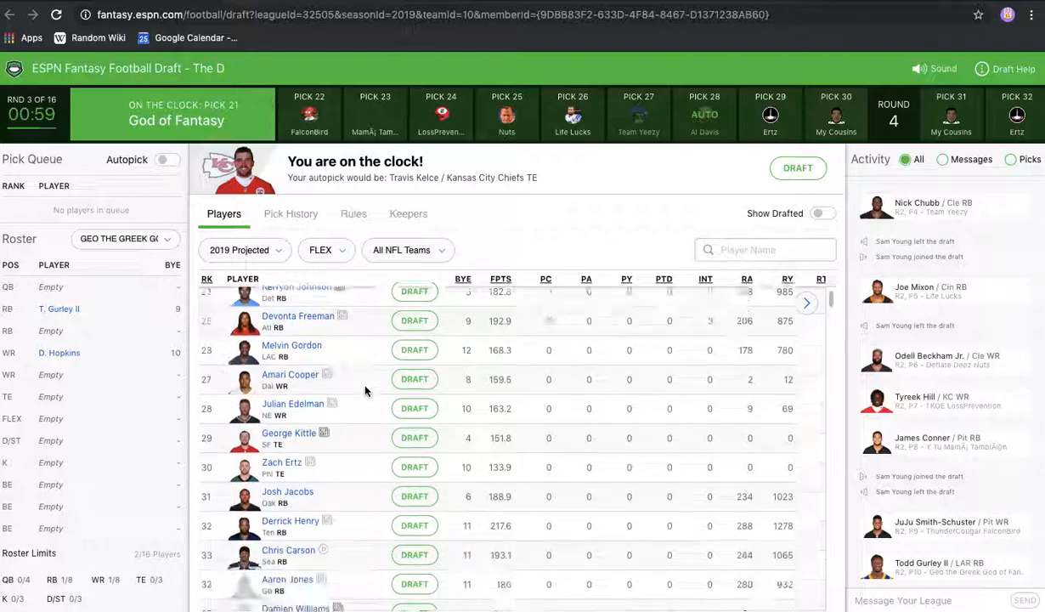
scroll(365, 390, "up", 3)
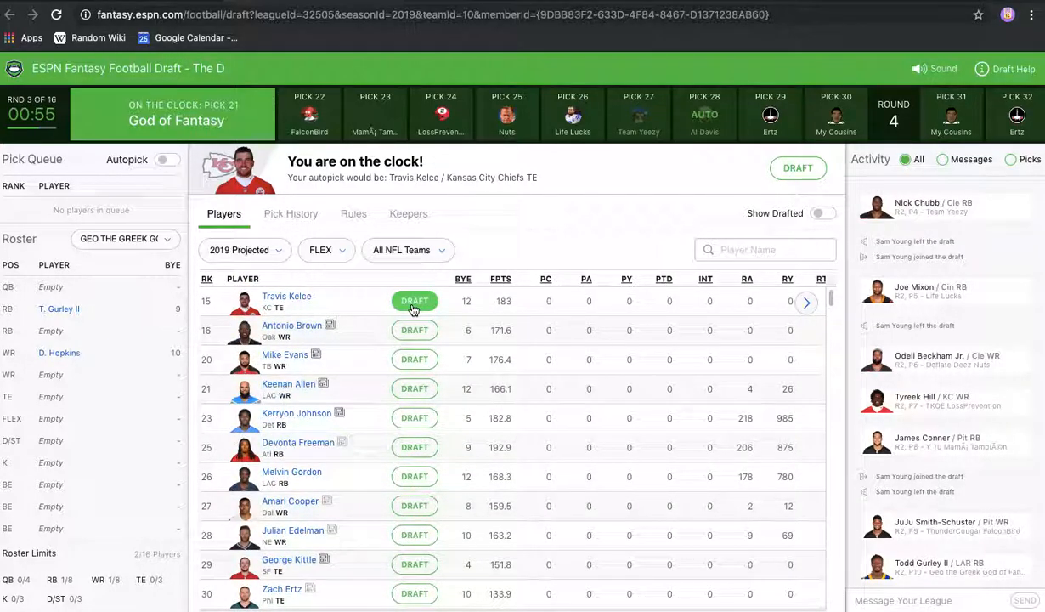
scroll(355, 351, "down", 3)
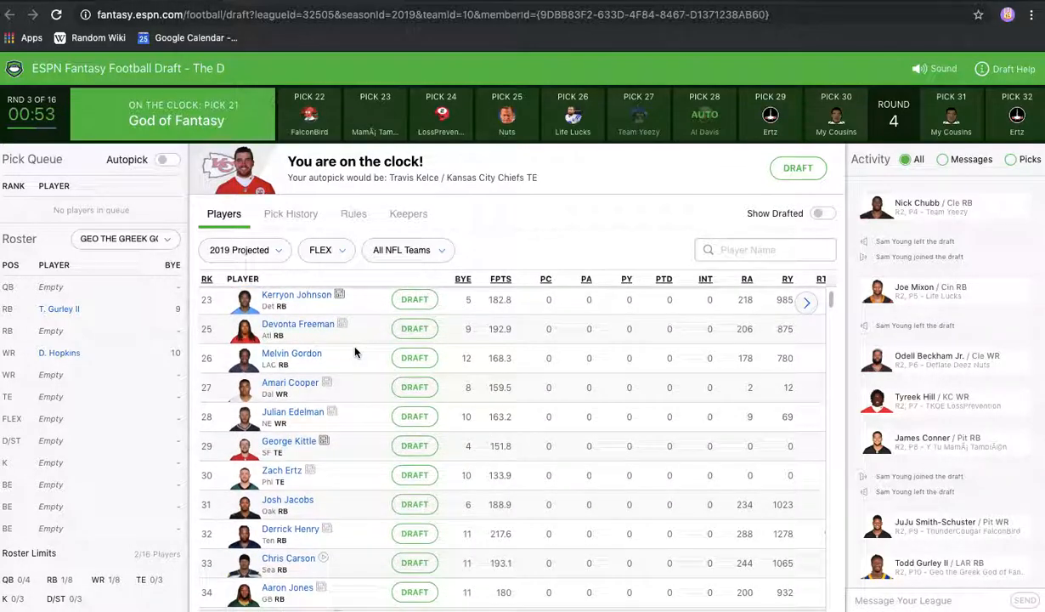
scroll(355, 350, "up", 3)
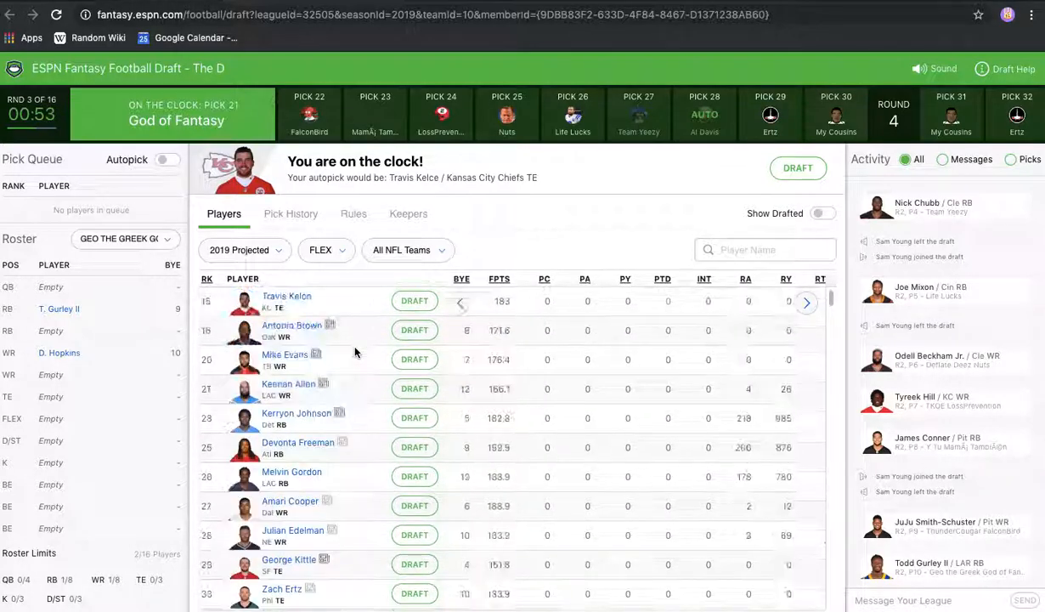
left_click(415, 302)
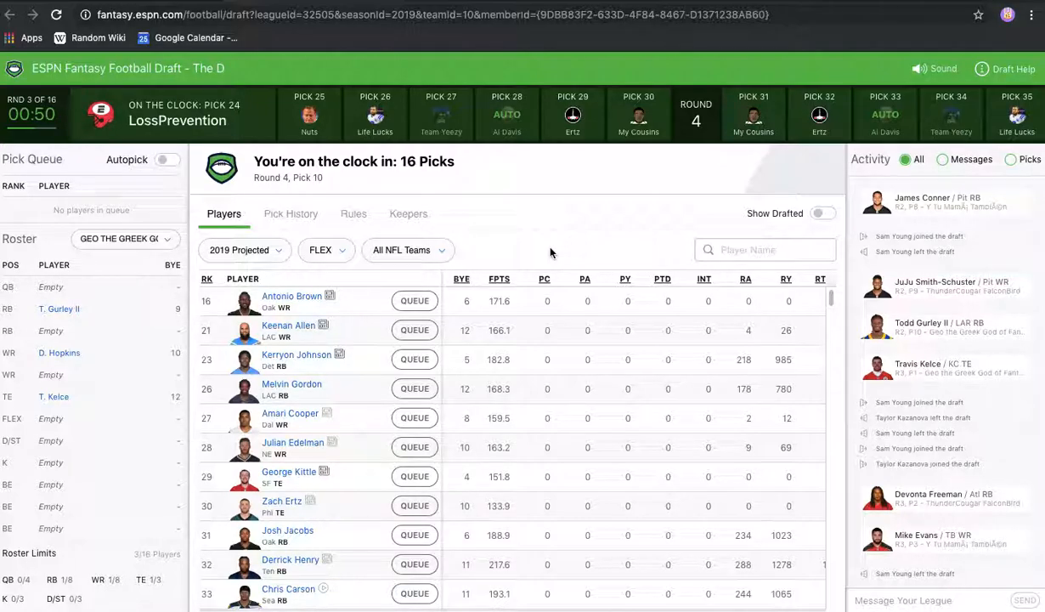
Switch to Mail, read the new 2019-20 Pigskin Pick'em message, and return to the draft room.
mouse_move(451, 585)
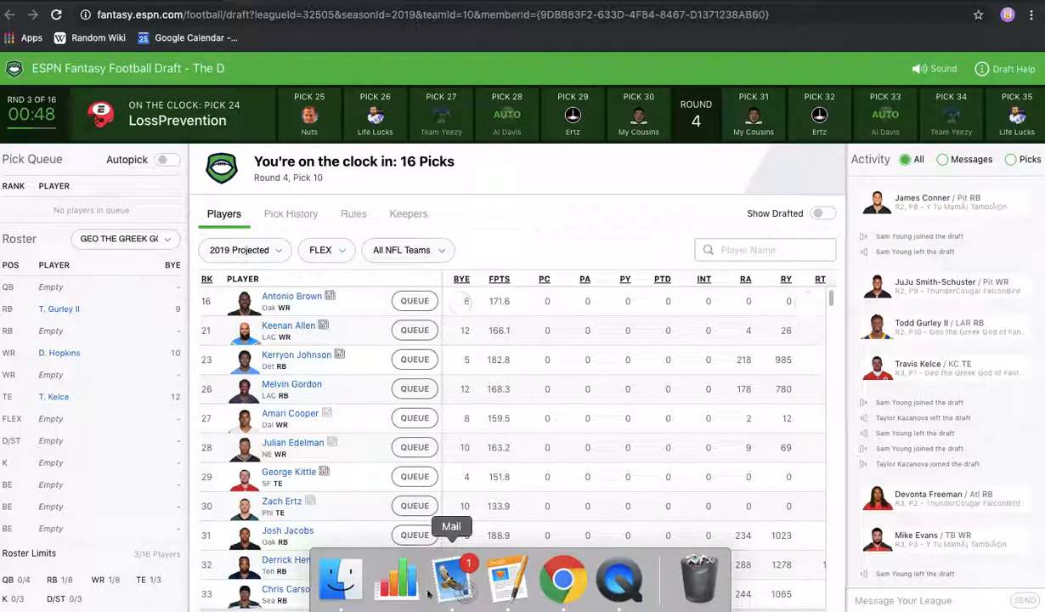
left_click(451, 584)
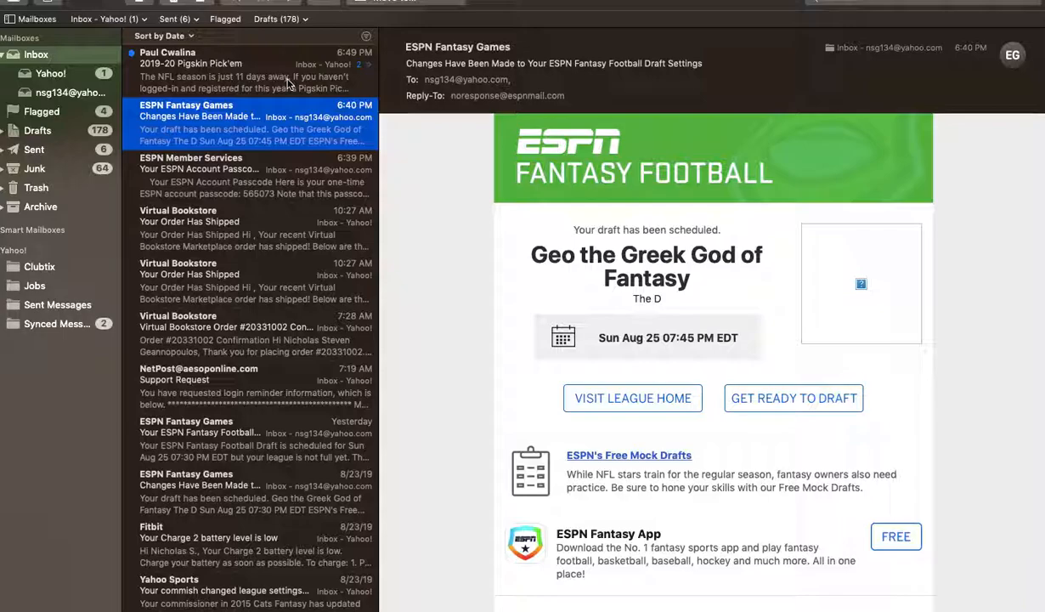
left_click(287, 83)
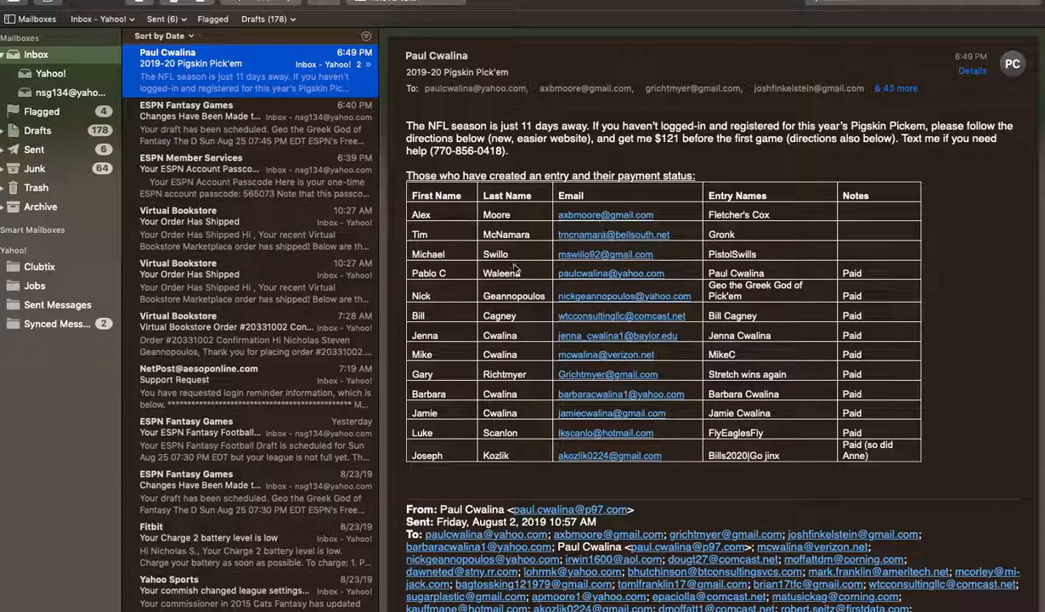
scroll(501, 255, "down", 3)
scroll(505, 270, "up", 3)
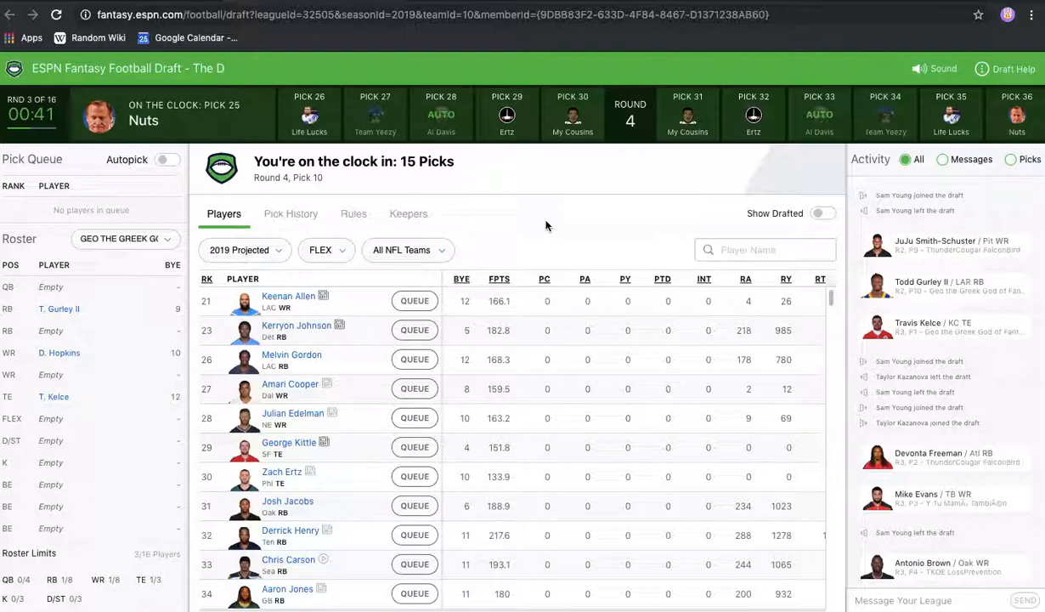
Look over the available FLEX players down to the mid-40s ranks while other teams pick.
scroll(476, 422, "down", 8)
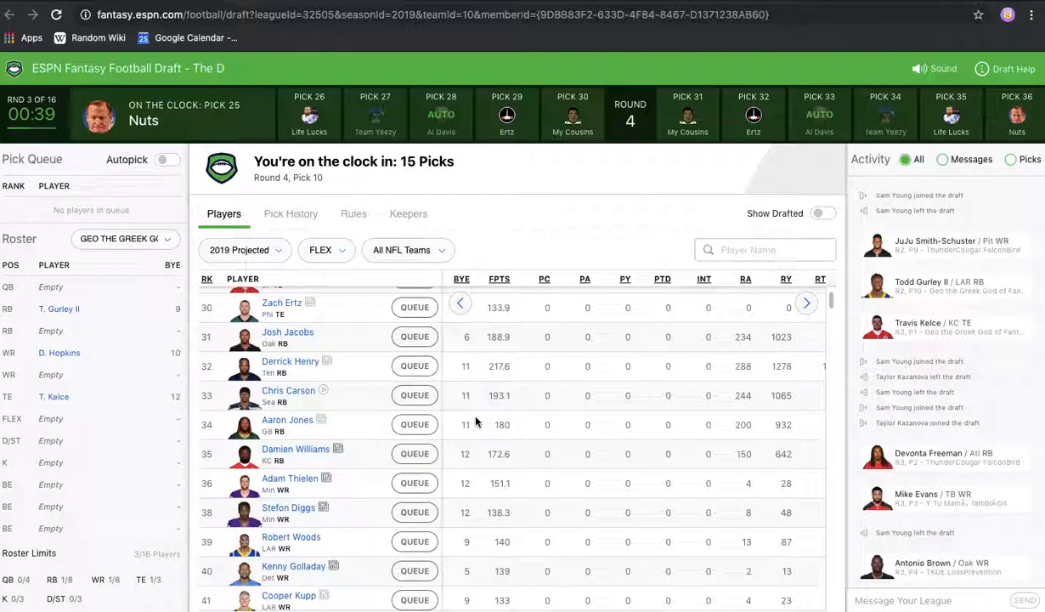
scroll(302, 393, "up", 1)
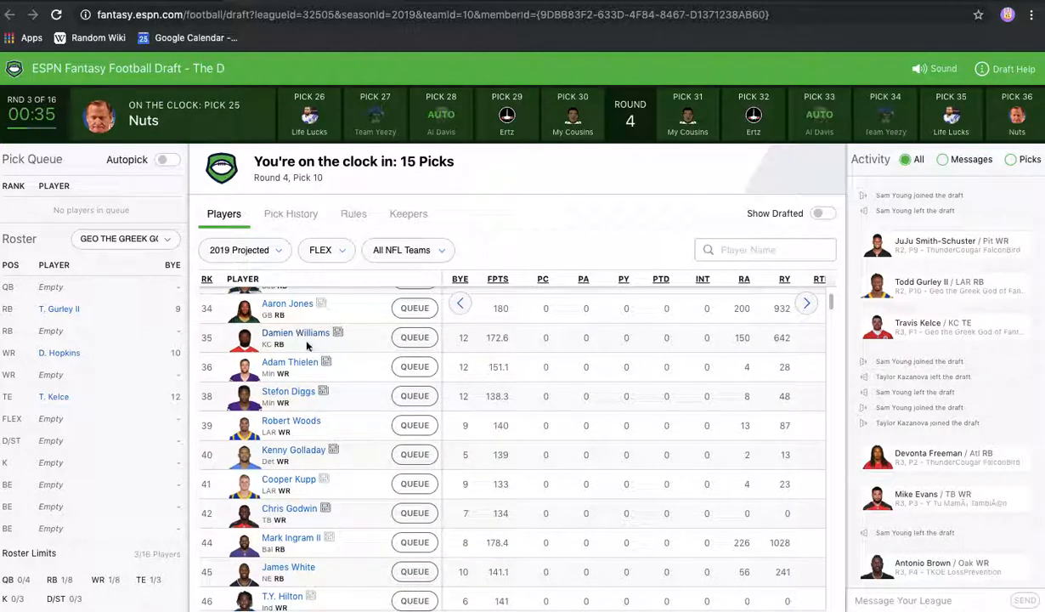
scroll(340, 442, "down", 1)
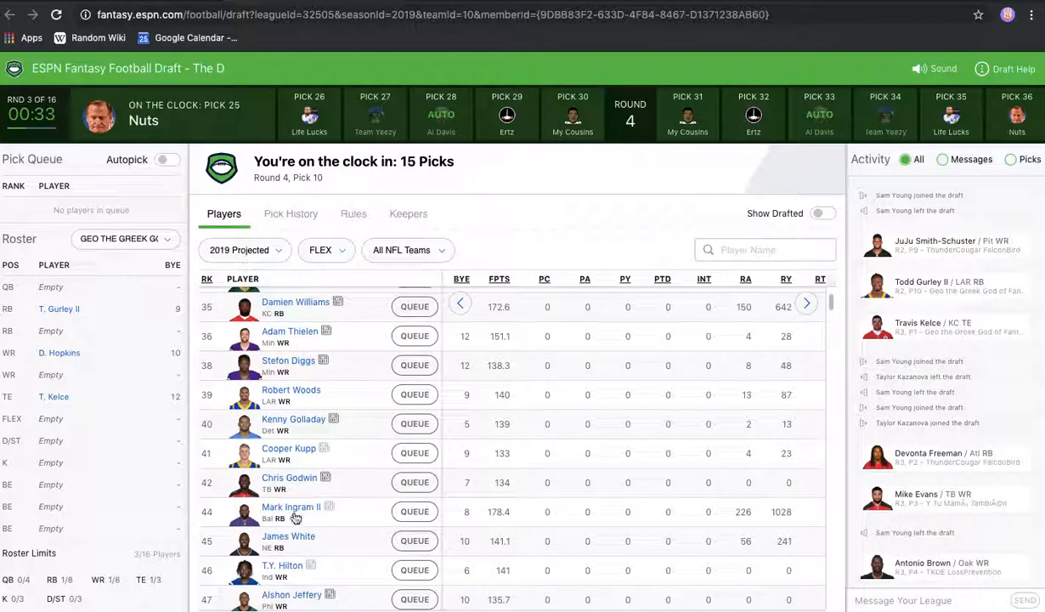
scroll(369, 418, "up", 3)
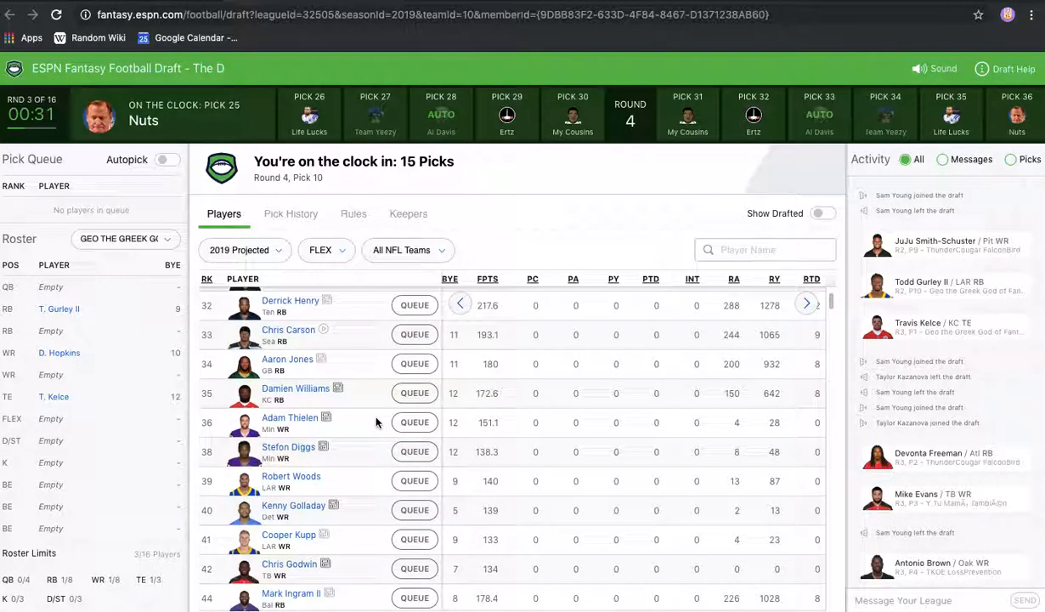
scroll(340, 416, "up", 5)
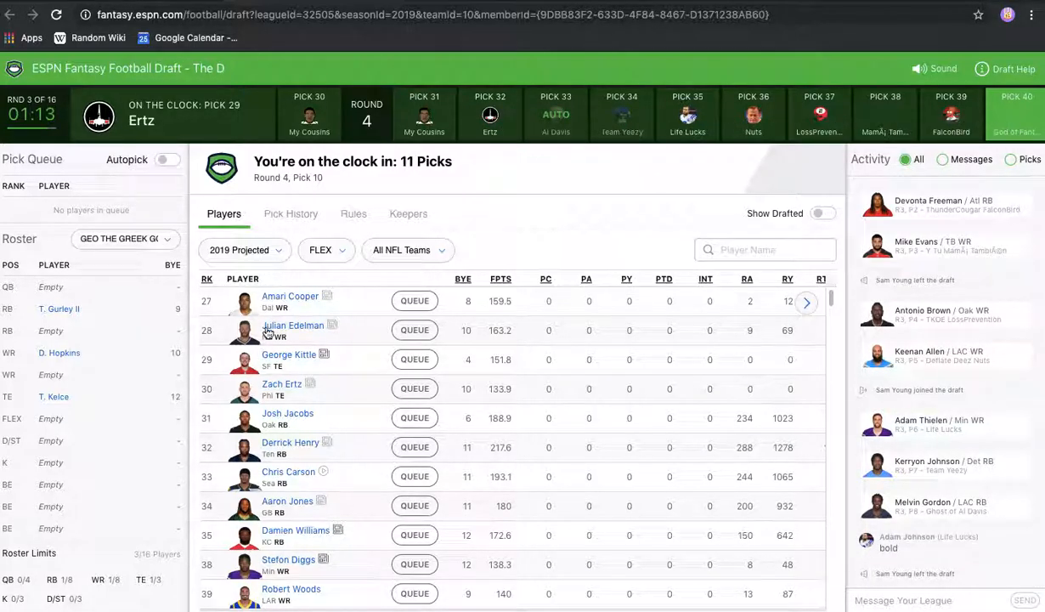
Compare the available FLEX players' projected rushing and receiving stats and average draft positions.
scroll(267, 318, "down", 3)
scroll(265, 337, "down", 3)
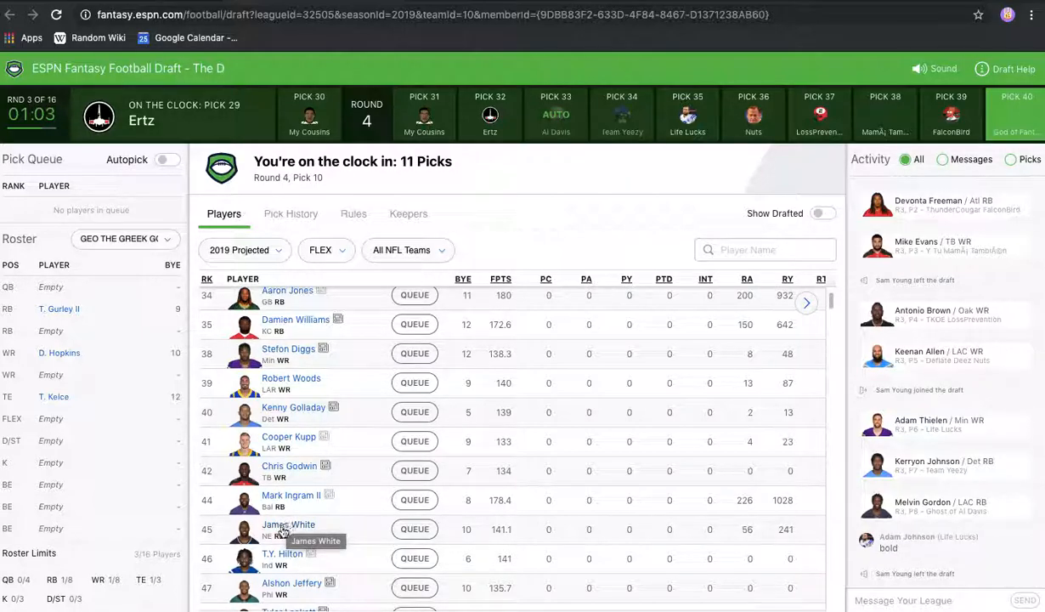
scroll(345, 518, "up", 1)
scroll(347, 518, "down", 1)
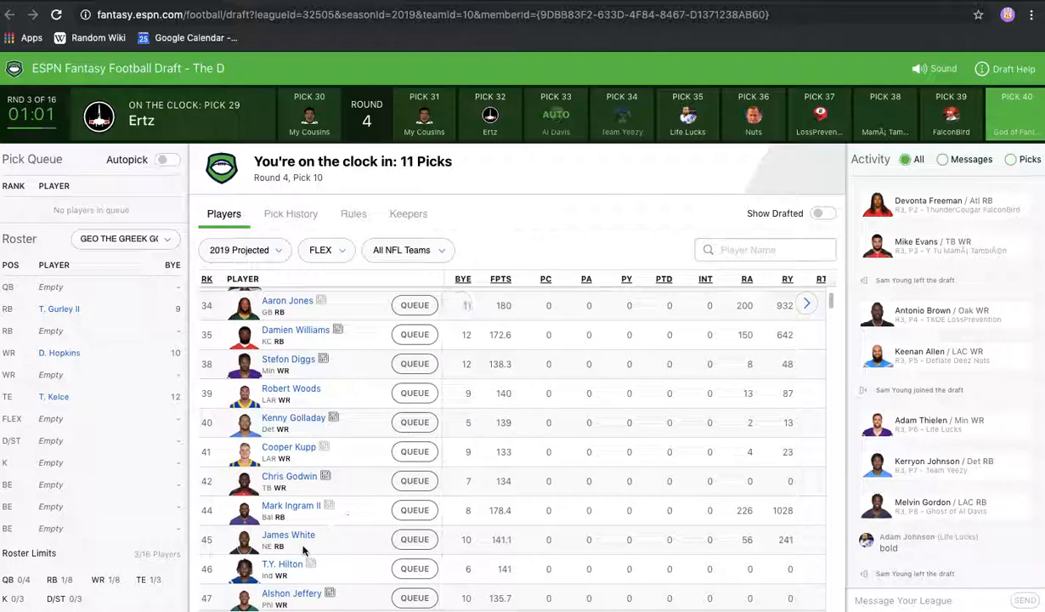
scroll(337, 531, "up", 2)
scroll(337, 531, "up", 3)
scroll(635, 338, "right", 5)
scroll(635, 338, "down", 3)
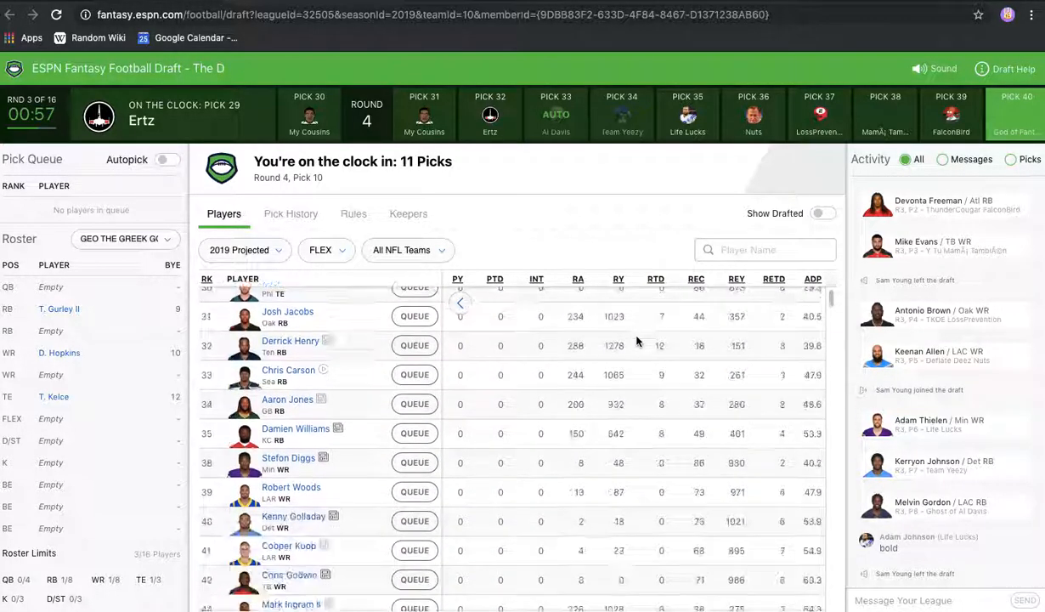
scroll(635, 338, "up", 1)
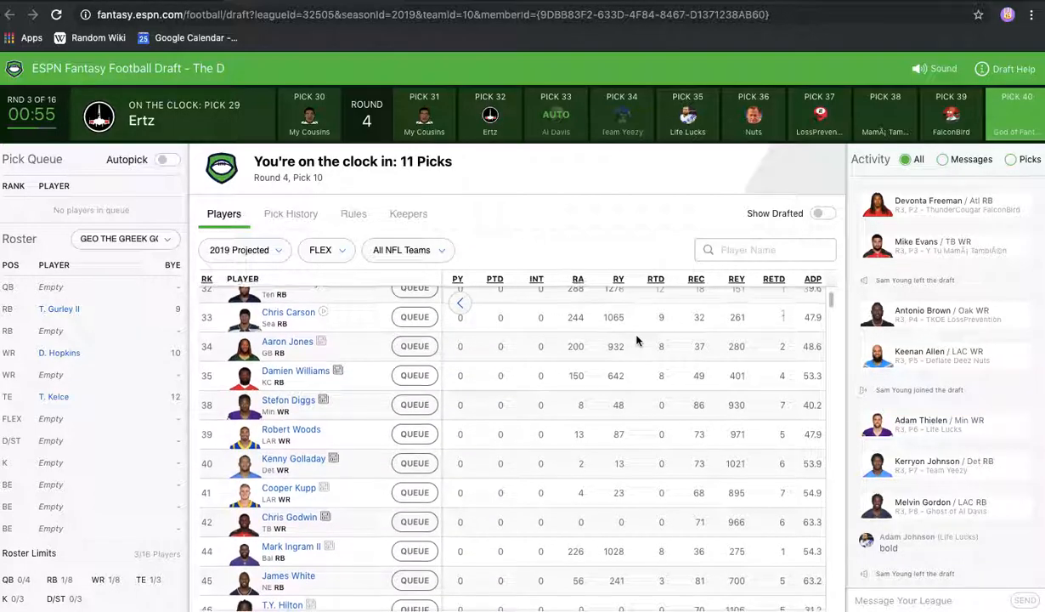
scroll(636, 340, "down", 2)
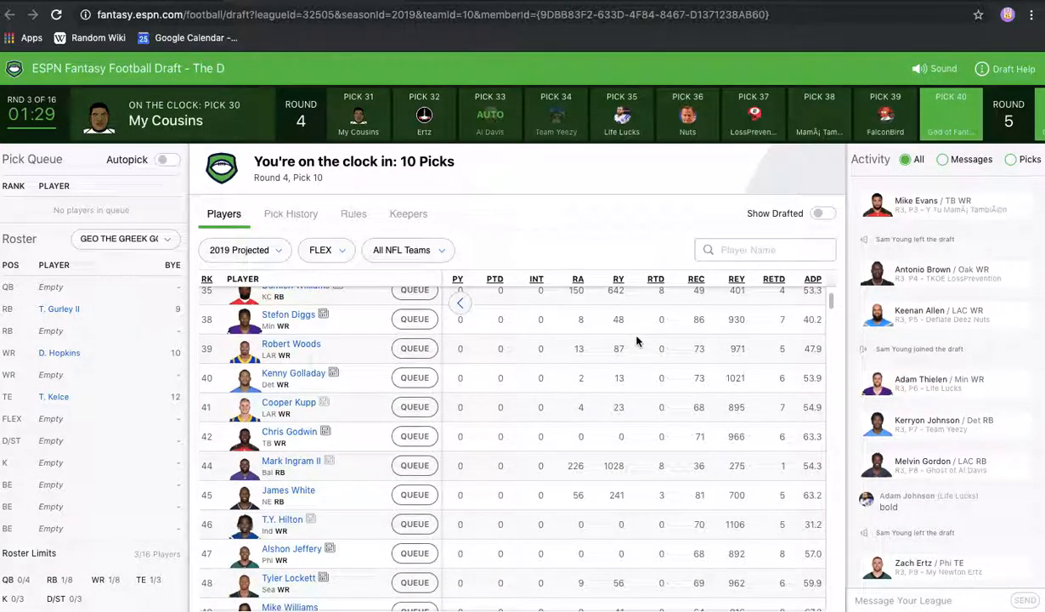
scroll(636, 340, "up", 3)
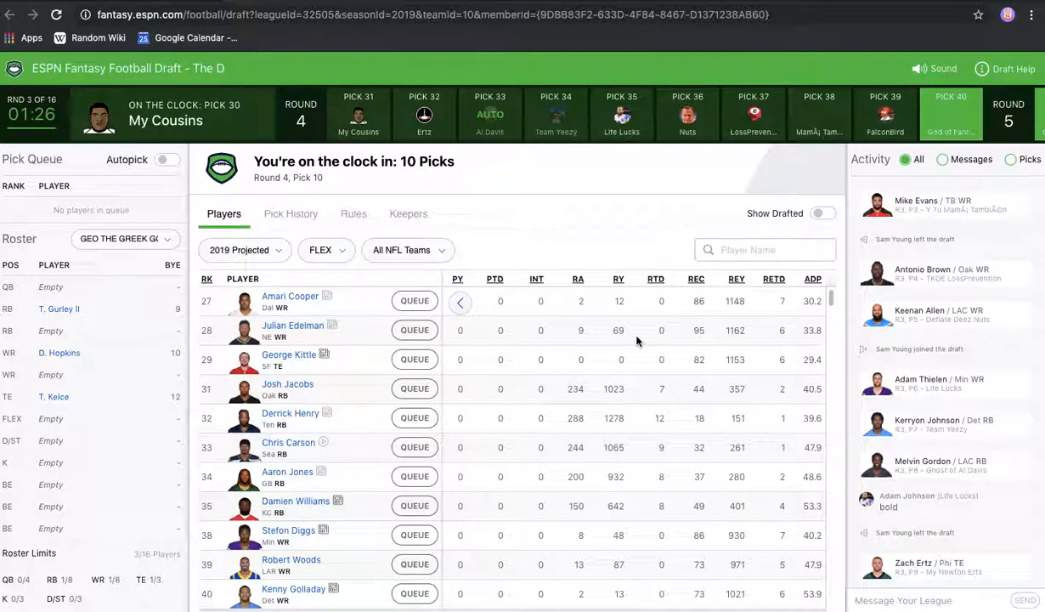
scroll(532, 323, "left", 5)
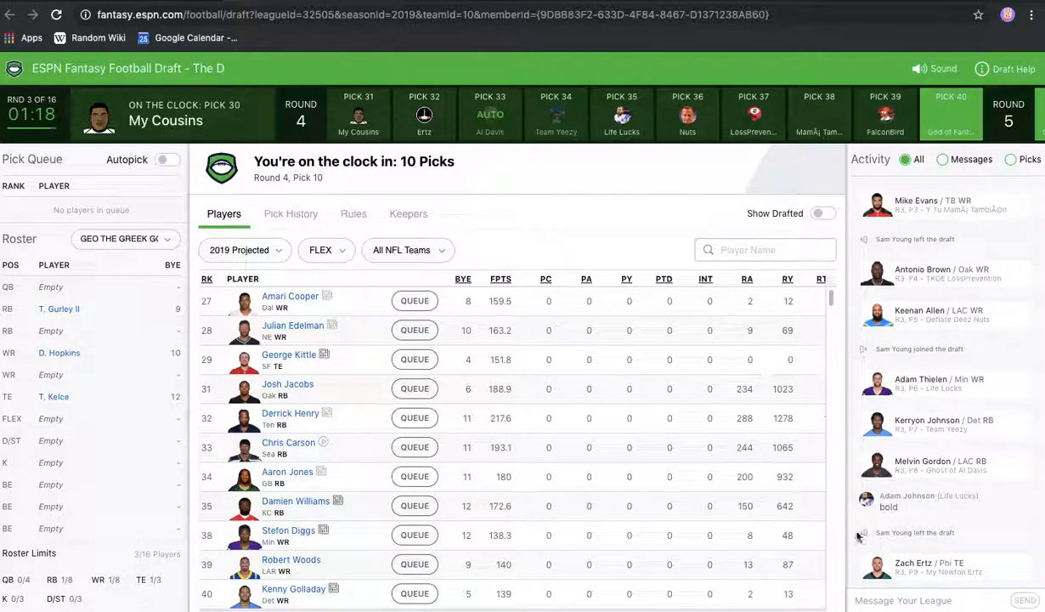
Send the league chat message "auto pick hurt him".
left_click(893, 601)
type("auto p")
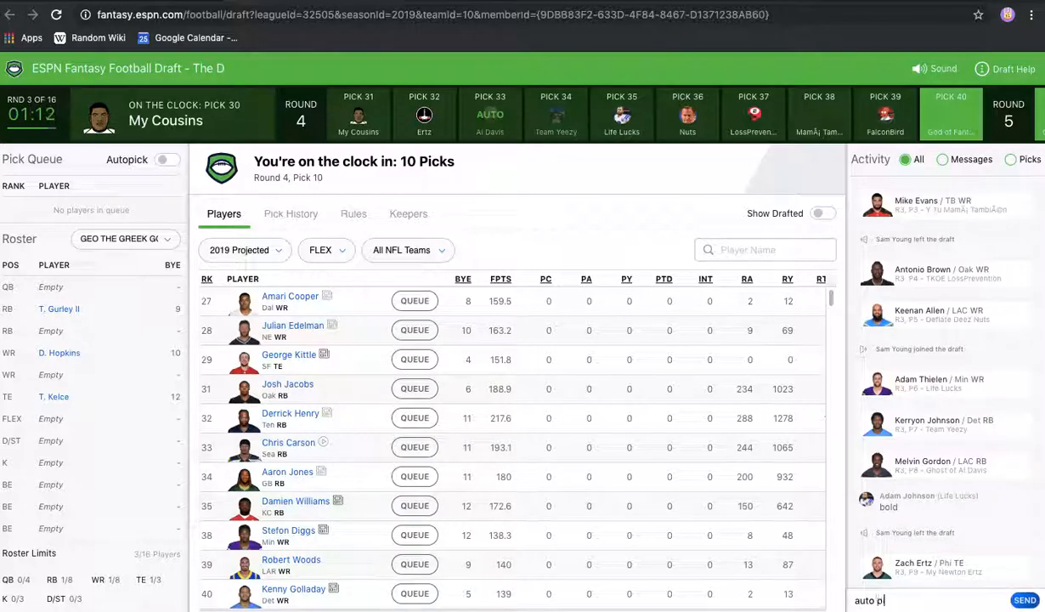
type("ick him")
key("Return")
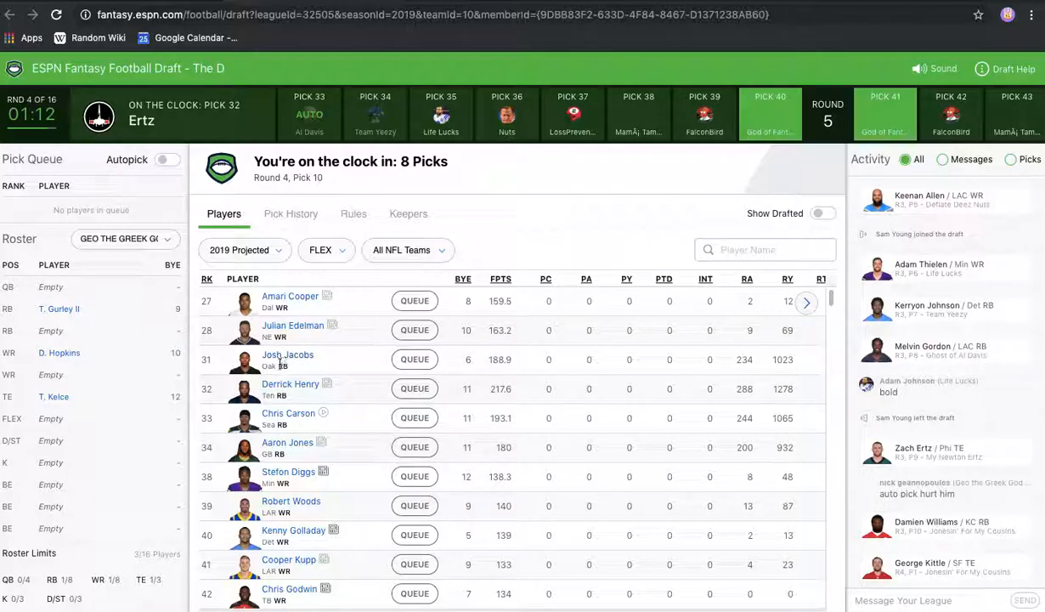
Review the remaining FLEX players and their projections from the top of the list to the low 50s ranks.
scroll(314, 397, "down", 2)
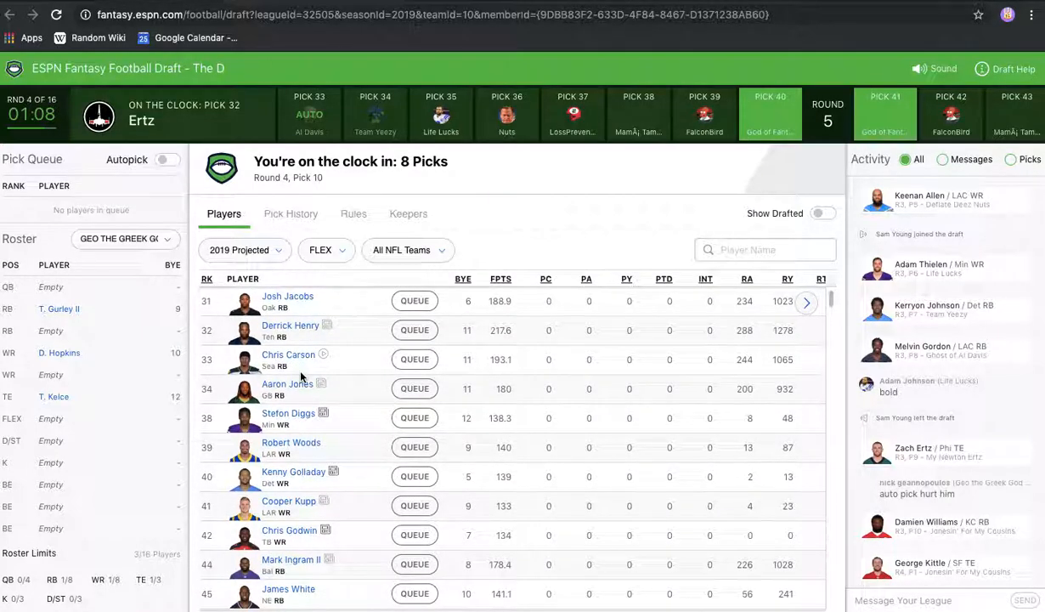
scroll(299, 374, "down", 2)
scroll(299, 376, "down", 3)
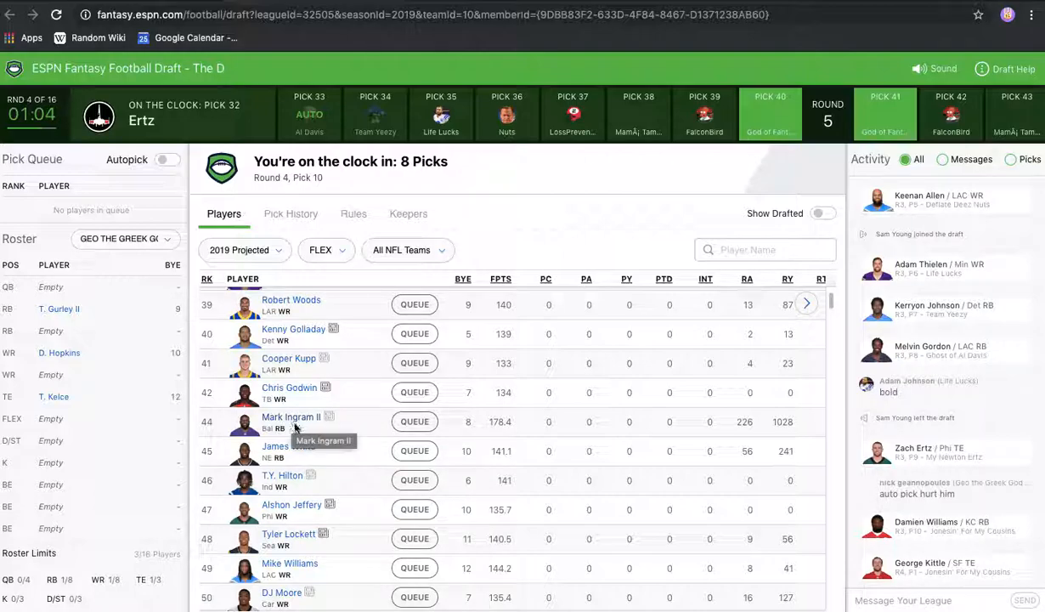
scroll(316, 454, "down", 3)
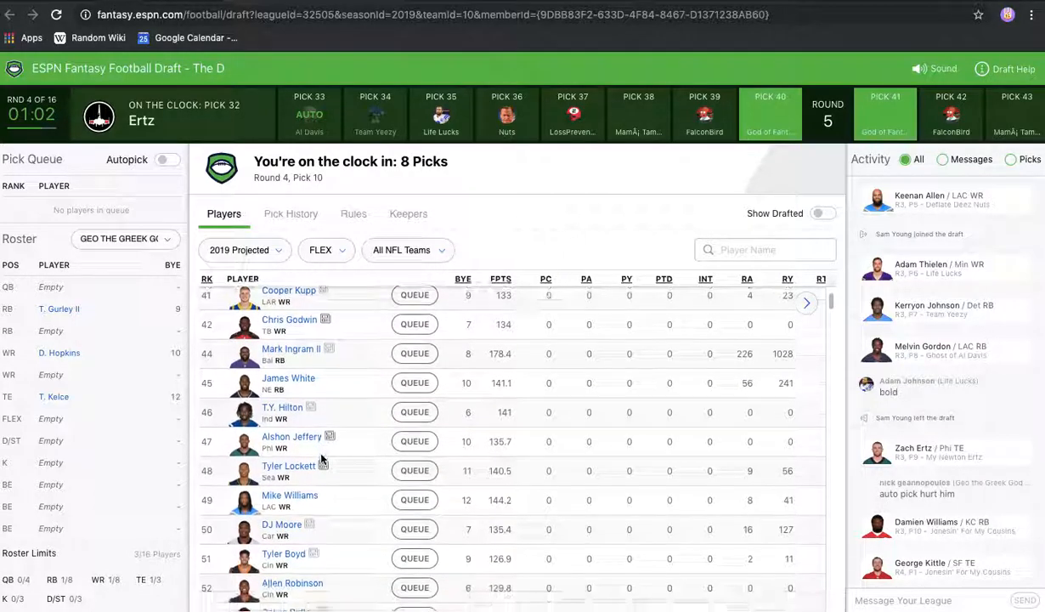
scroll(321, 458, "up", 3)
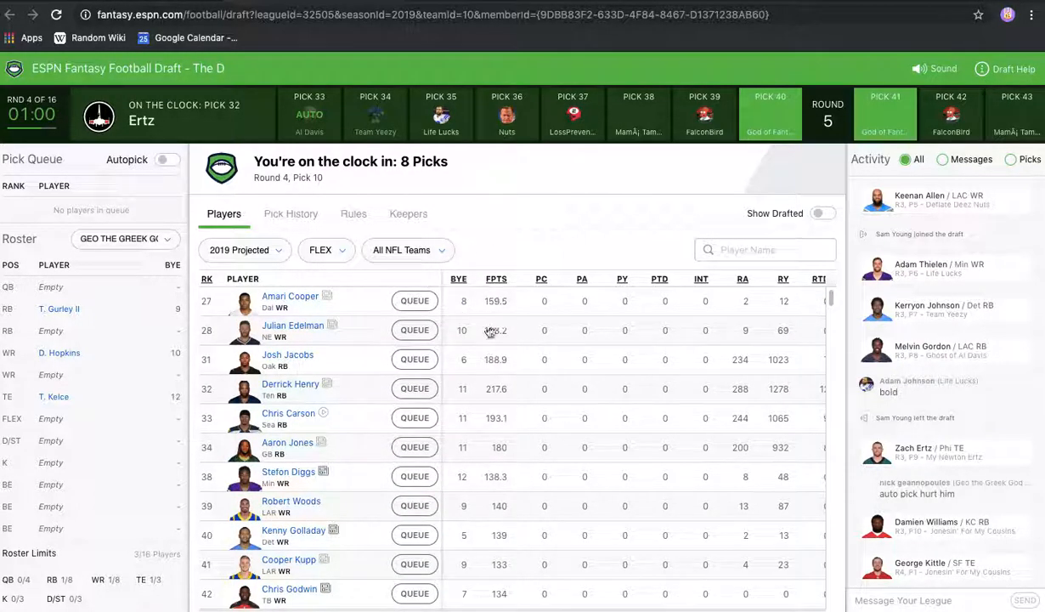
scroll(470, 344, "right", 1)
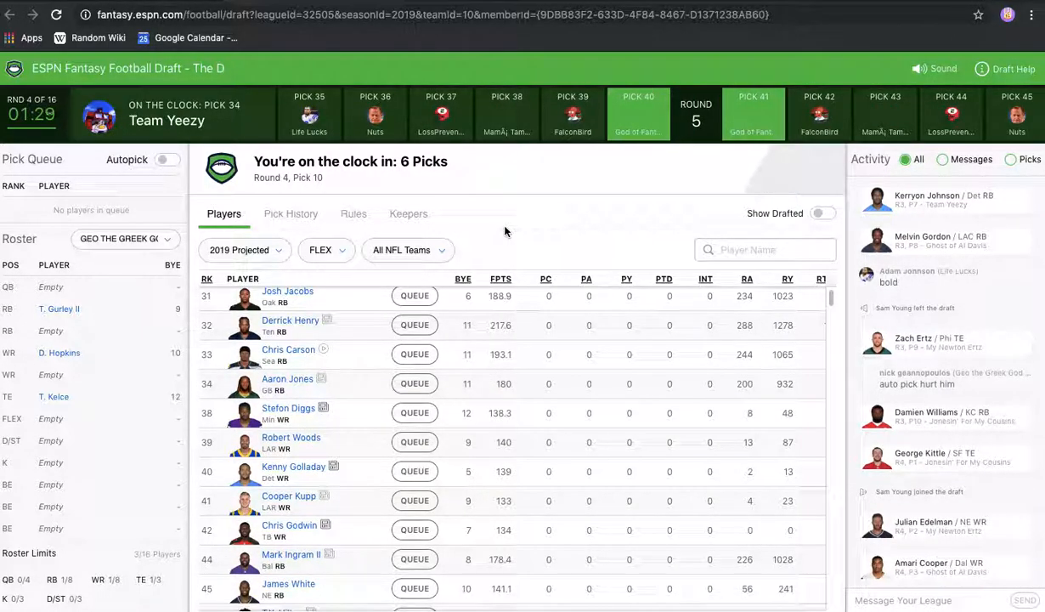
Look back through the draft room lists, view only picks in the activity feed, and restore all activity.
mouse_move(503, 401)
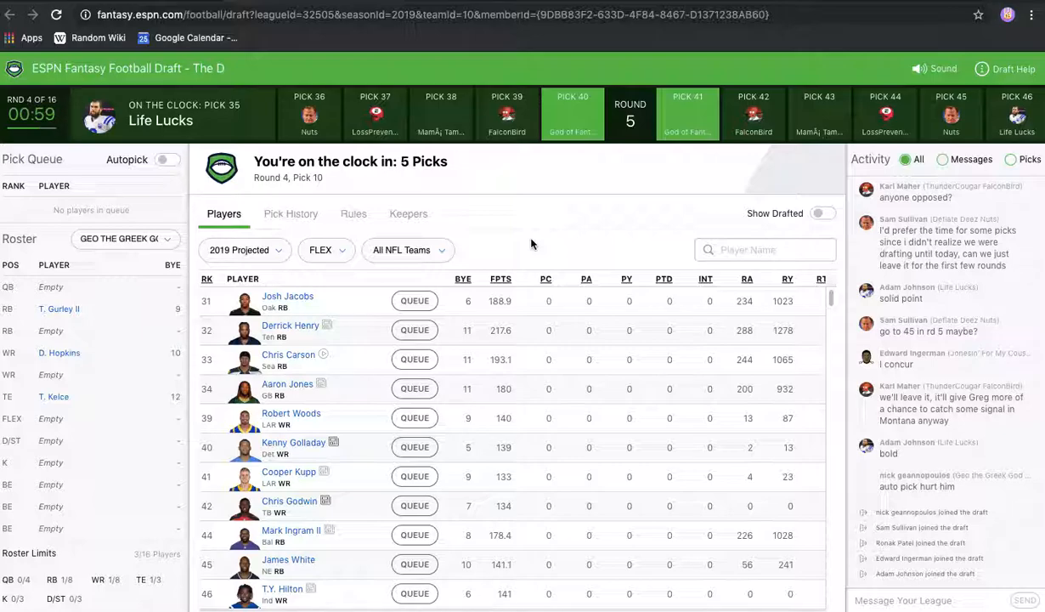
scroll(943, 454, "up", 1)
scroll(943, 454, "down", 1)
scroll(939, 457, "up", 3)
scroll(937, 454, "up", 4)
scroll(938, 455, "down", 7)
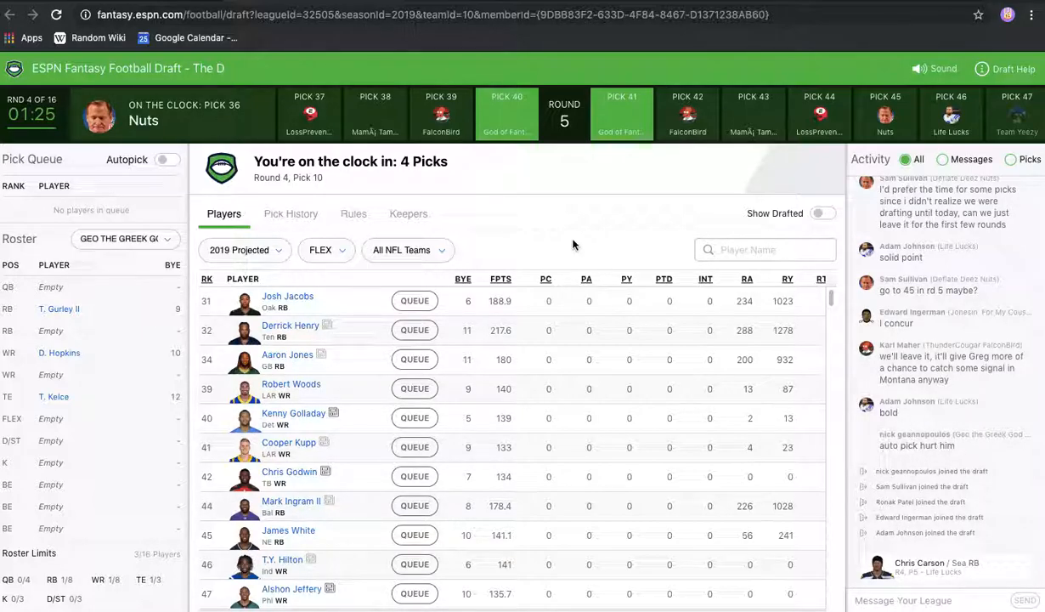
left_click(1012, 160)
left_click(903, 160)
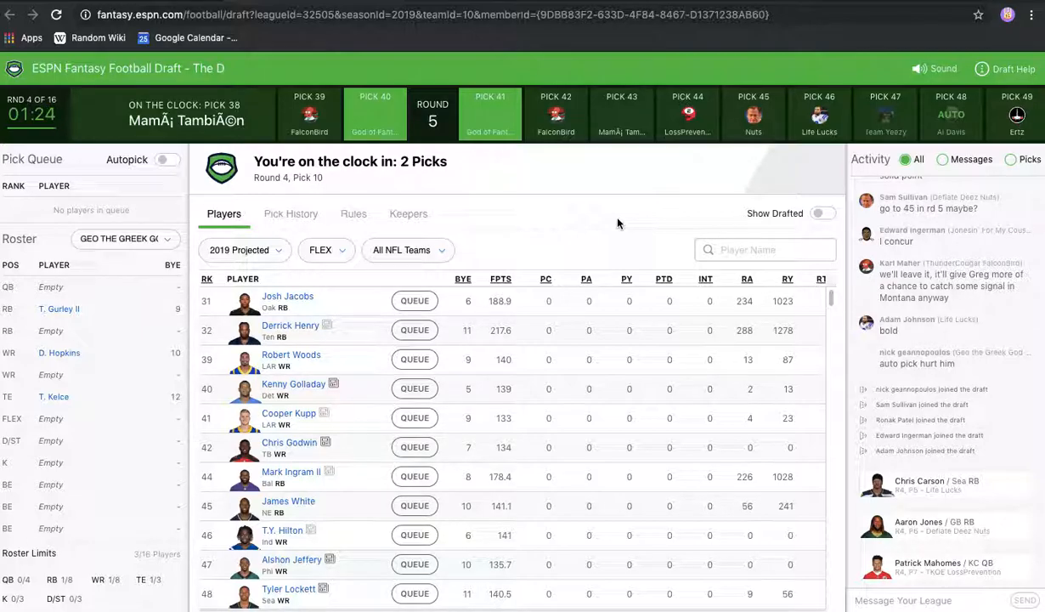
Show players at all positions and review the available ones from the top of the list down to the mid-90s ranks.
scroll(491, 431, "down", 5)
scroll(491, 432, "up", 5)
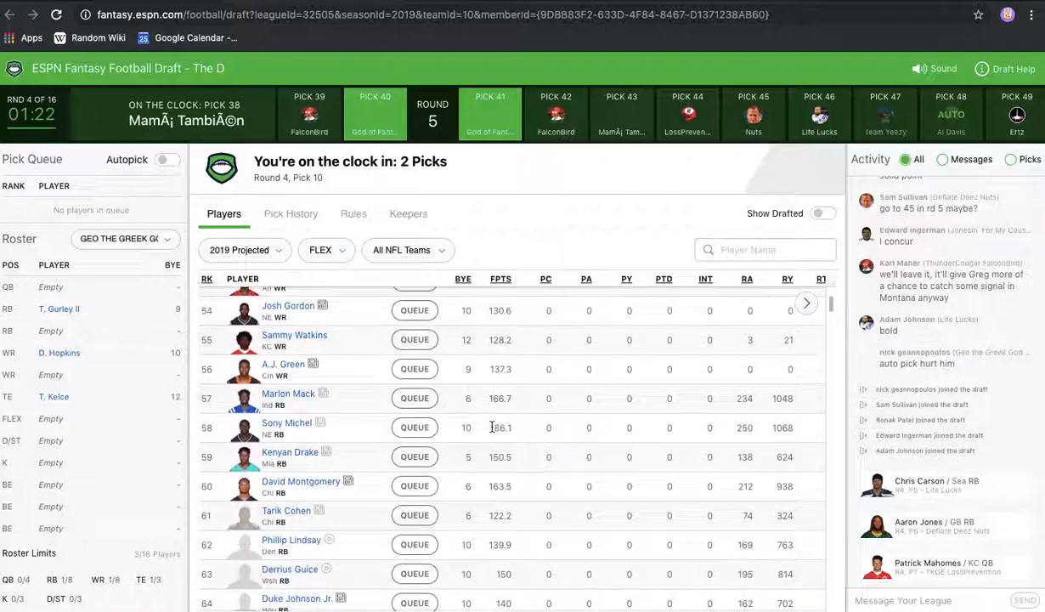
left_click(338, 253)
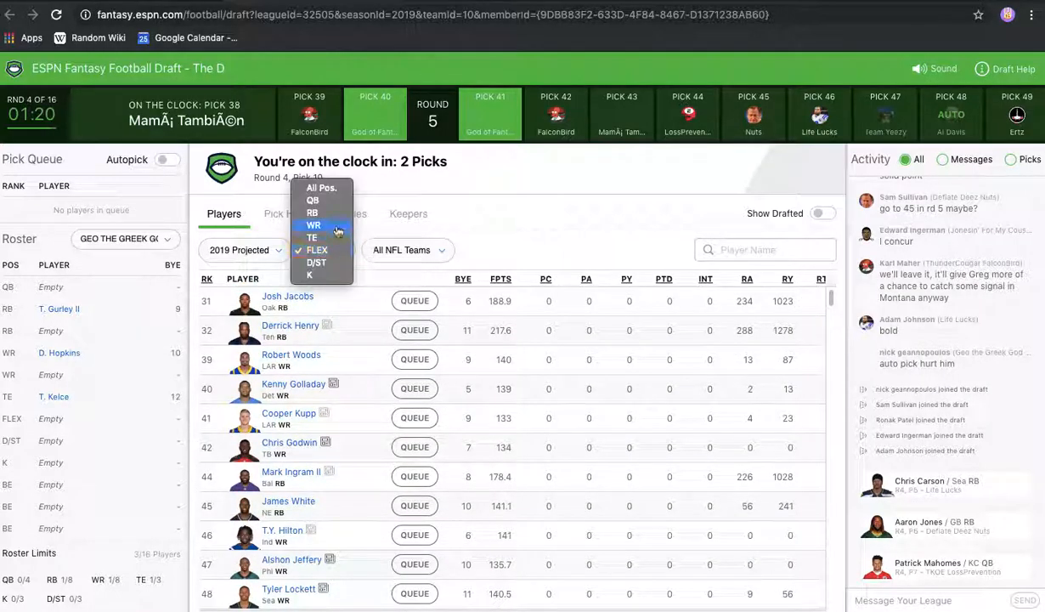
left_click(333, 189)
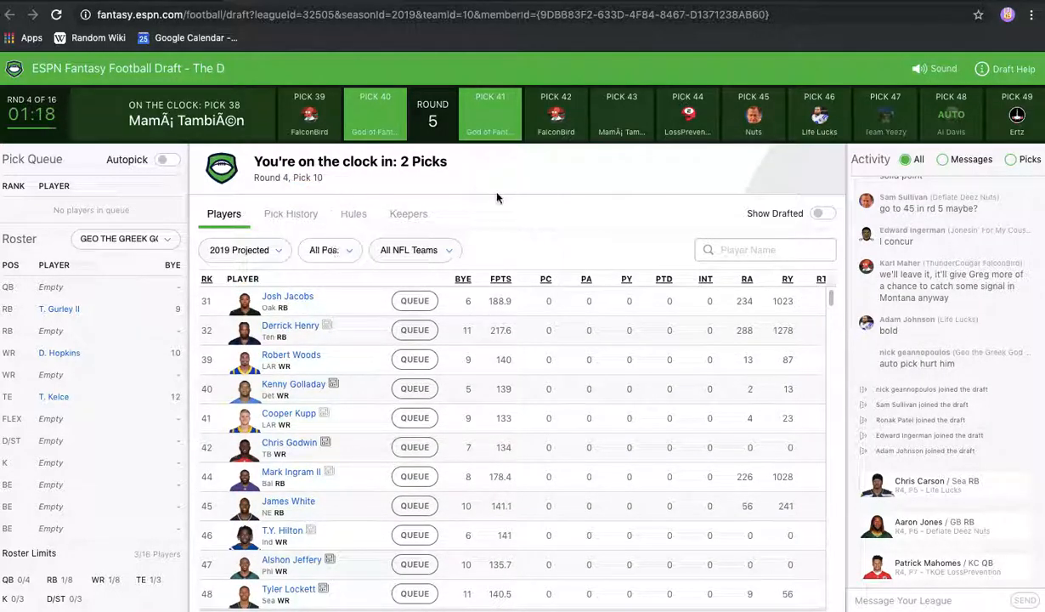
scroll(355, 323, "down", 1)
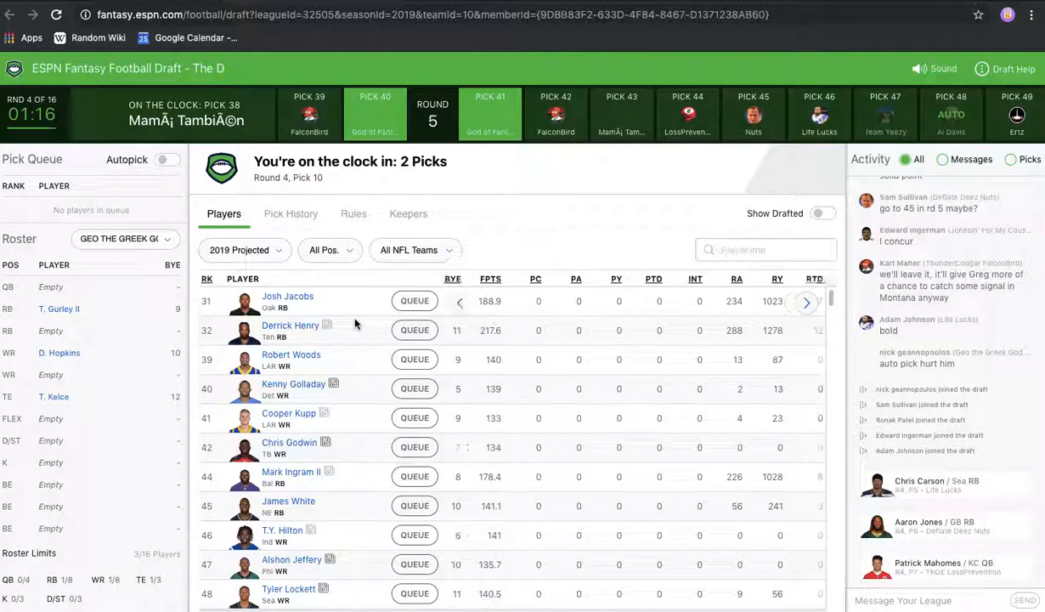
scroll(355, 323, "down", 8)
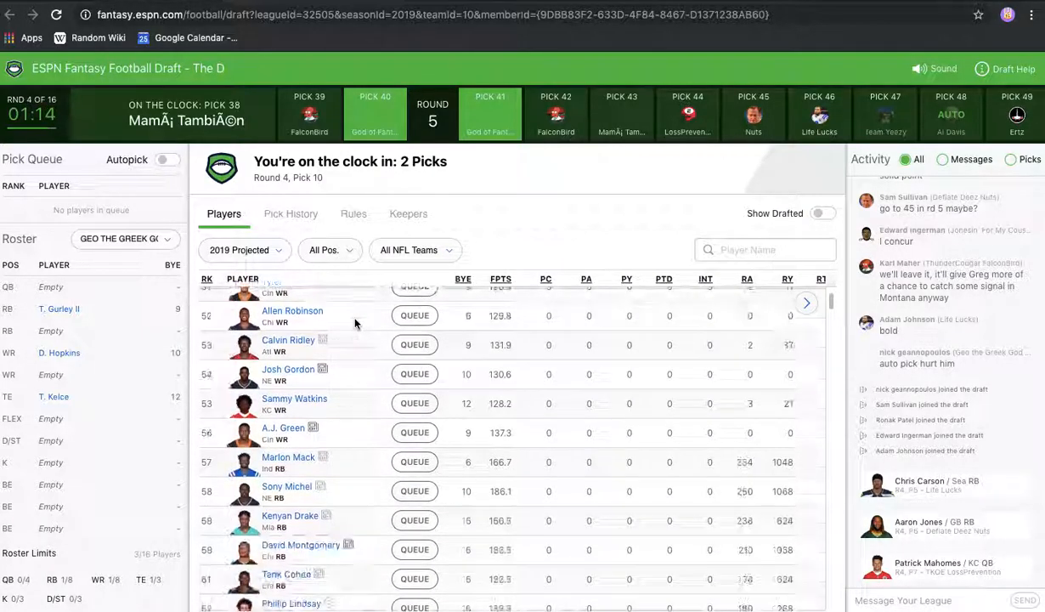
scroll(355, 323, "down", 6)
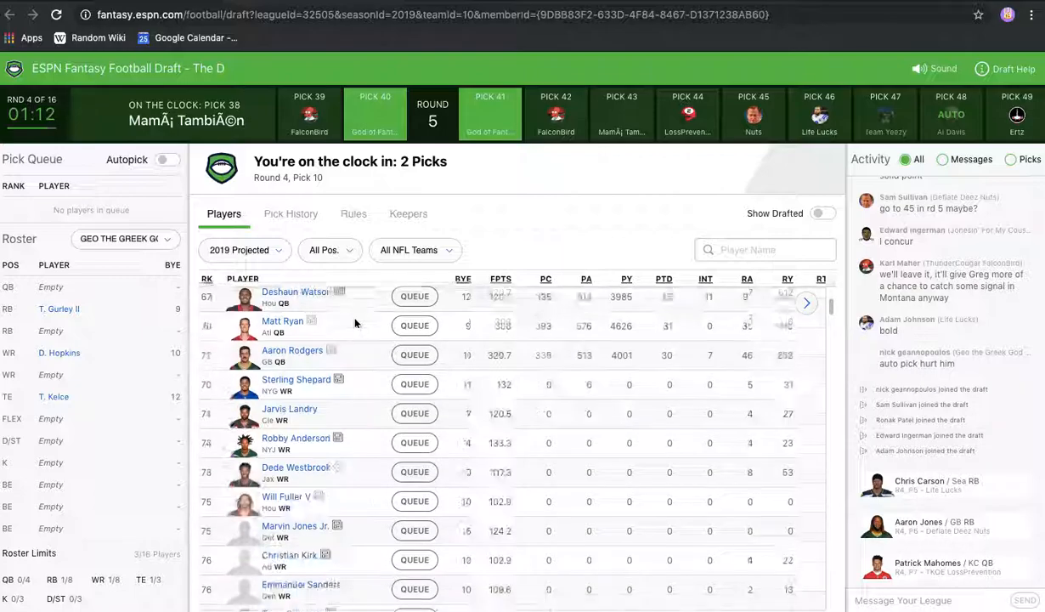
scroll(355, 323, "down", 5)
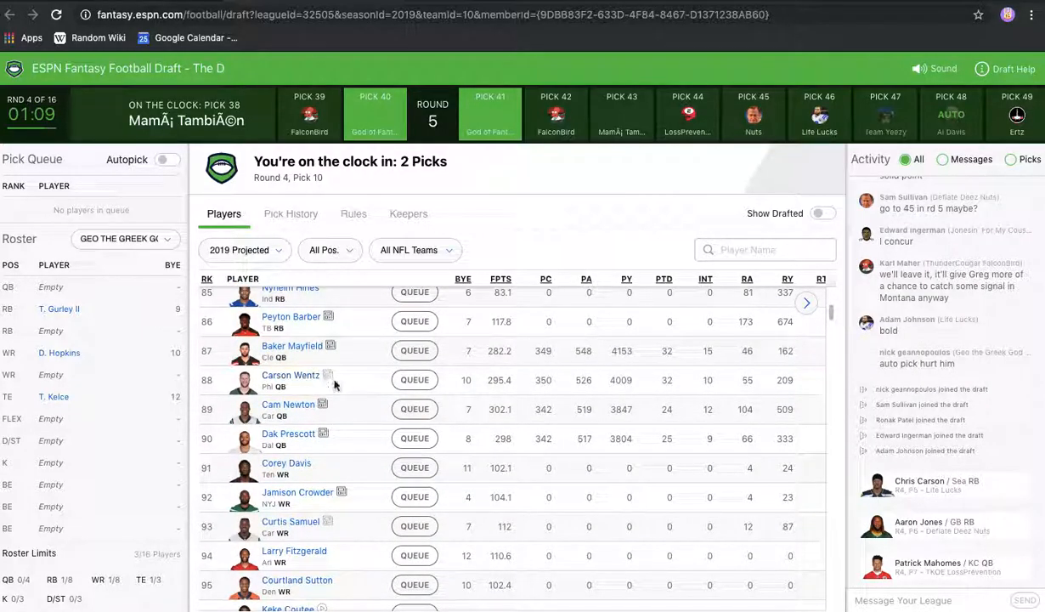
scroll(334, 382, "up", 1)
scroll(334, 385, "up", 10)
Filter the player list to quarterbacks to check their projections, and return it to FLEX players.
left_click(324, 252)
left_click(328, 263)
scroll(331, 348, "up", 5)
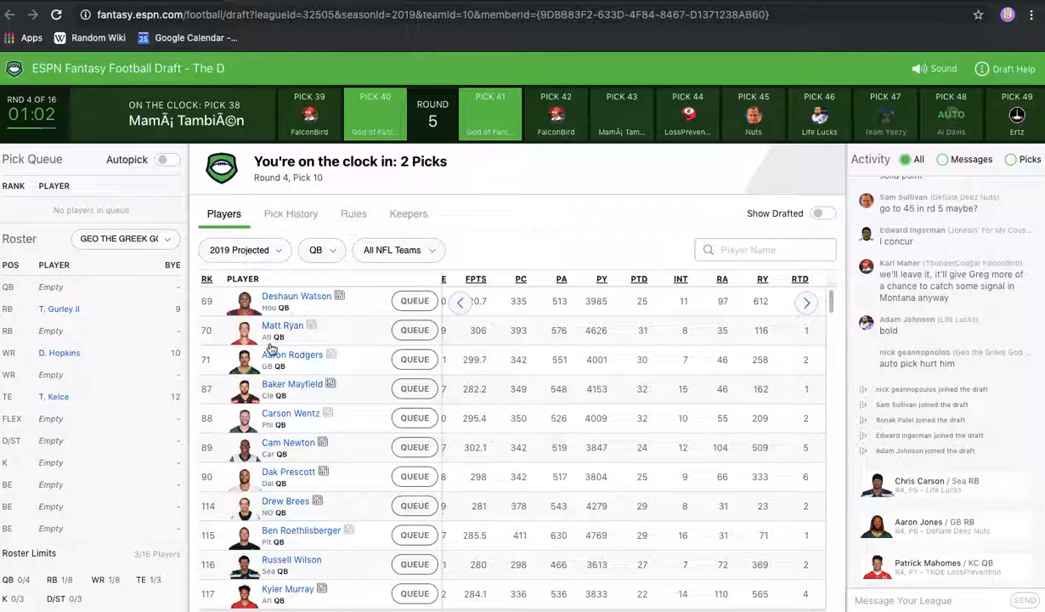
left_click(318, 250)
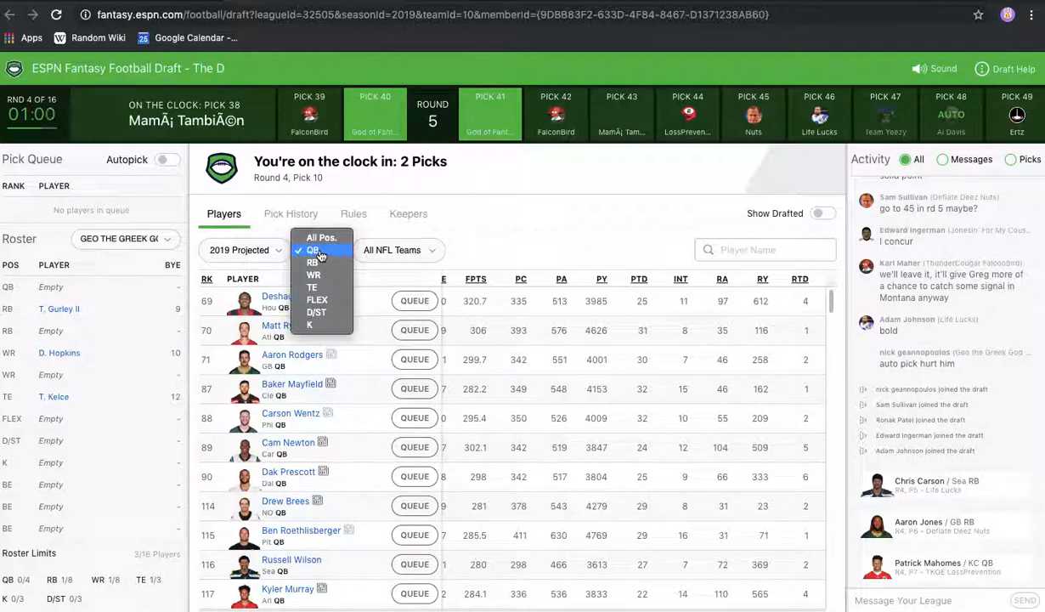
left_click(316, 299)
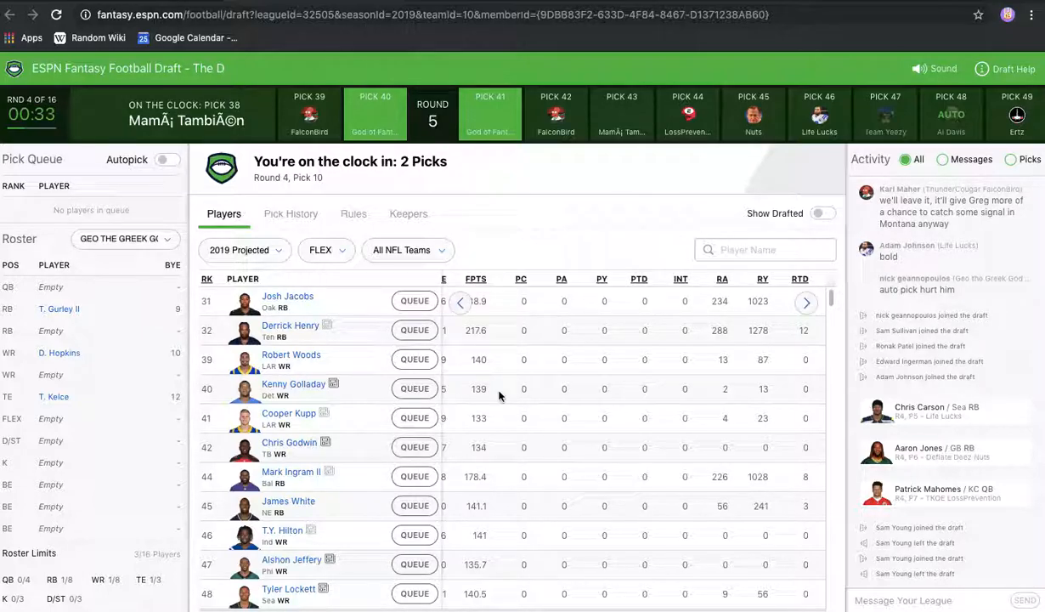
scroll(543, 315, "left", 1)
scroll(543, 315, "left", 1)
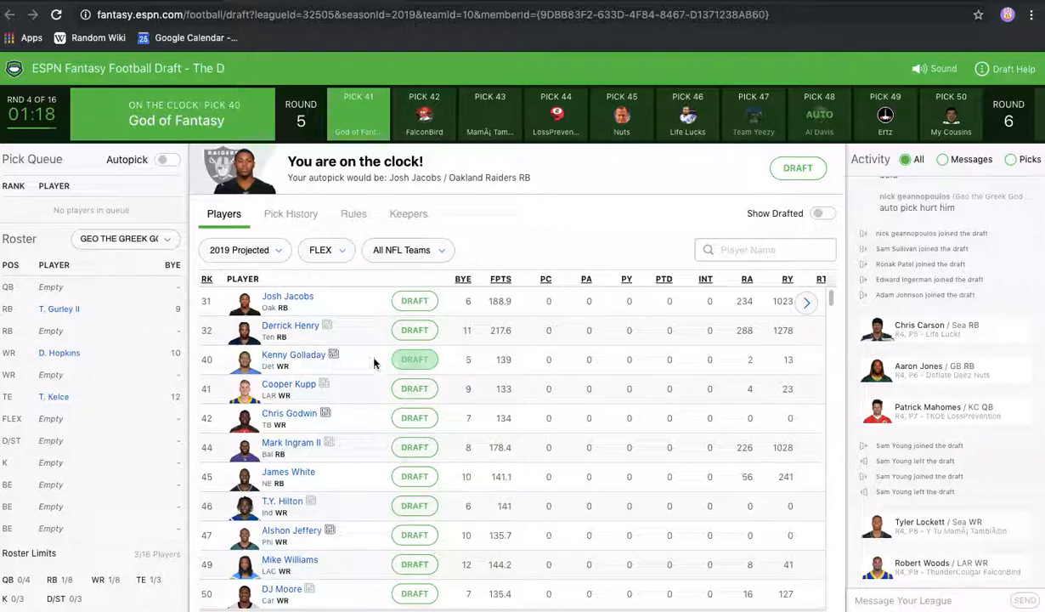
Compare the top FLEX players' projected points, rushing and receiving stats, and average draft positions for the pick 40 decision.
scroll(367, 362, "down", 1)
scroll(367, 362, "down", 2)
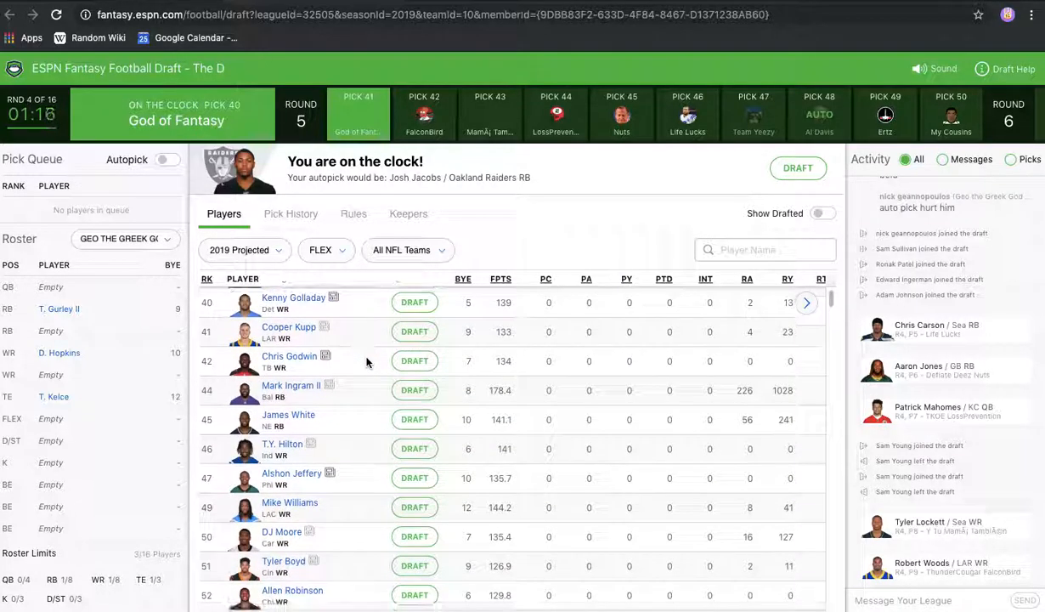
scroll(367, 362, "up", 3)
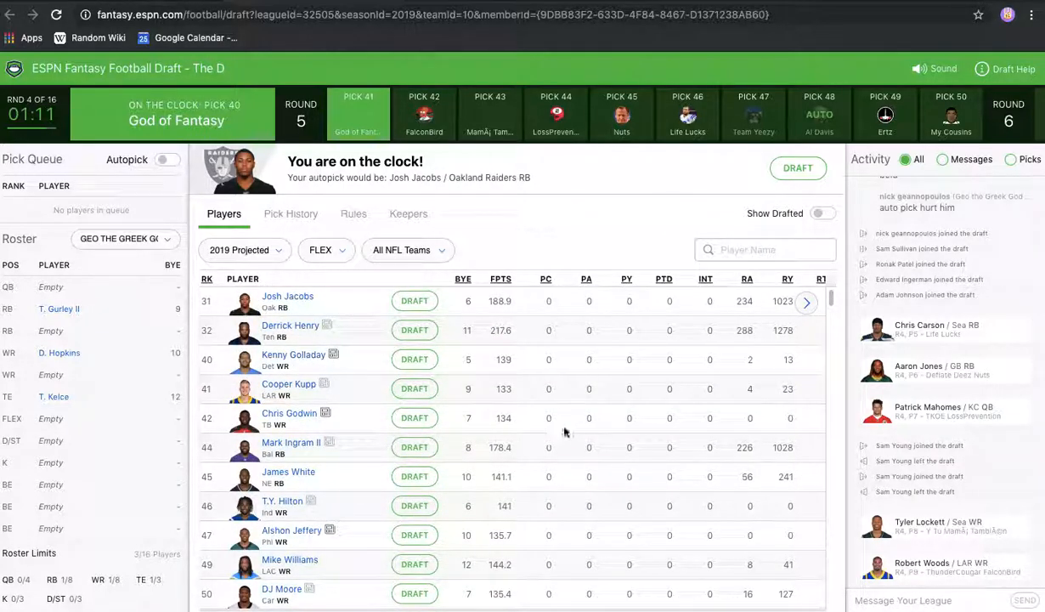
scroll(564, 431, "right", 1)
scroll(570, 432, "right", 4)
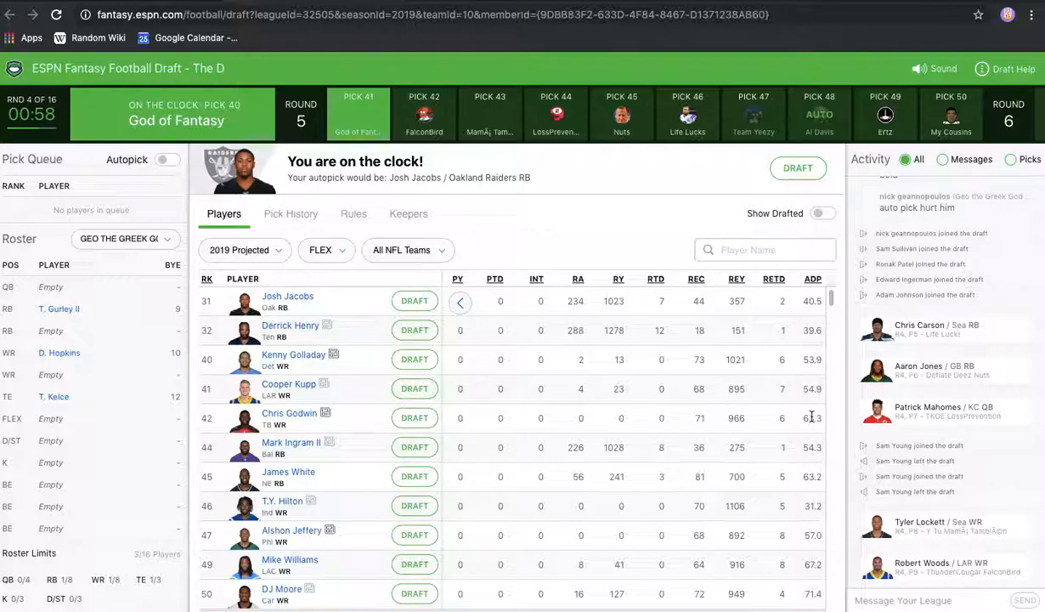
scroll(599, 431, "left", 5)
scroll(596, 430, "down", 2)
scroll(596, 431, "up", 2)
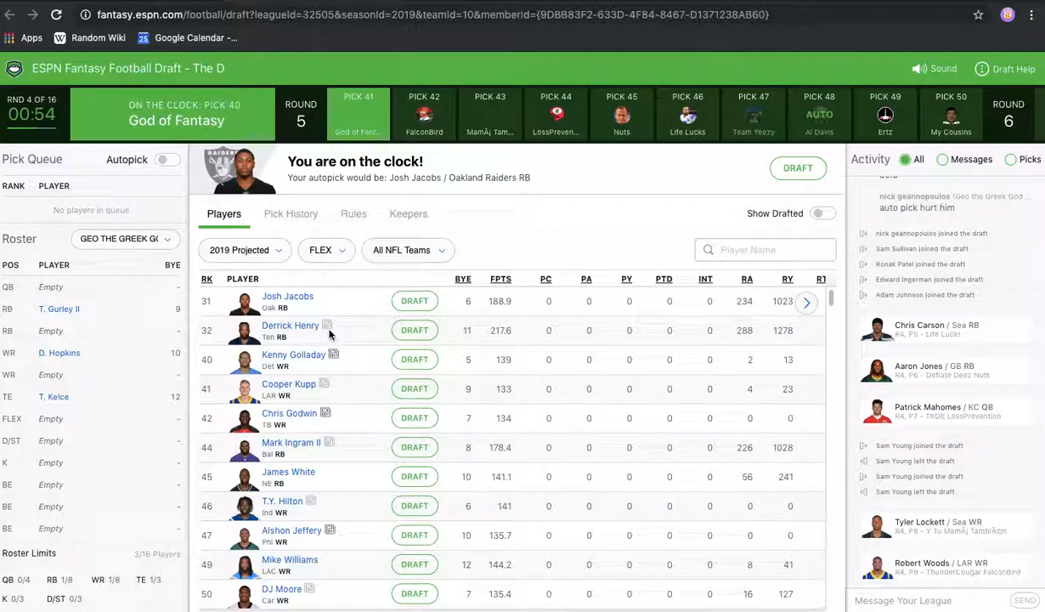
left_click(325, 251)
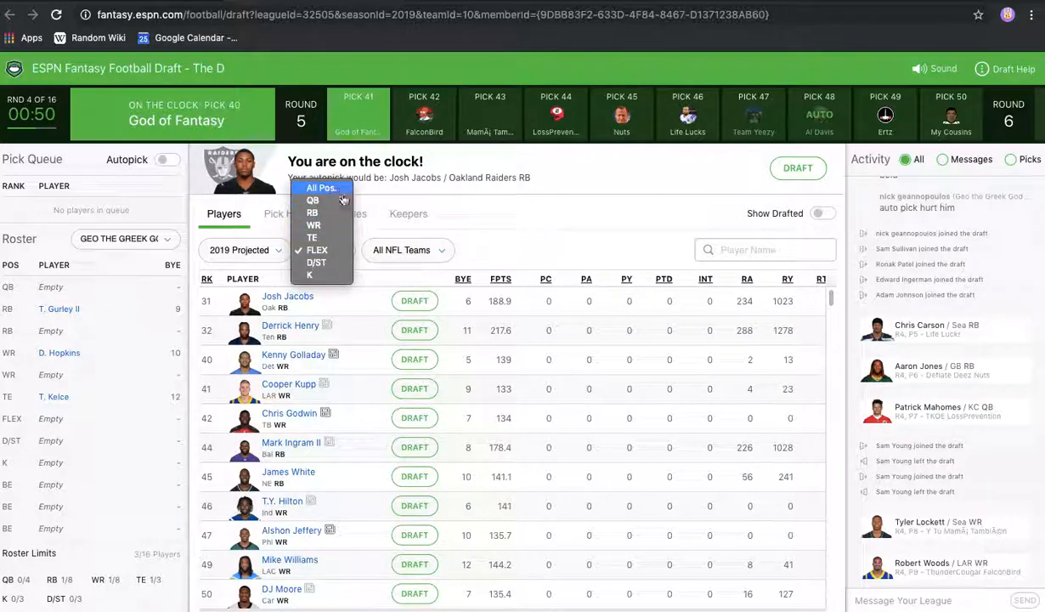
left_click(525, 245)
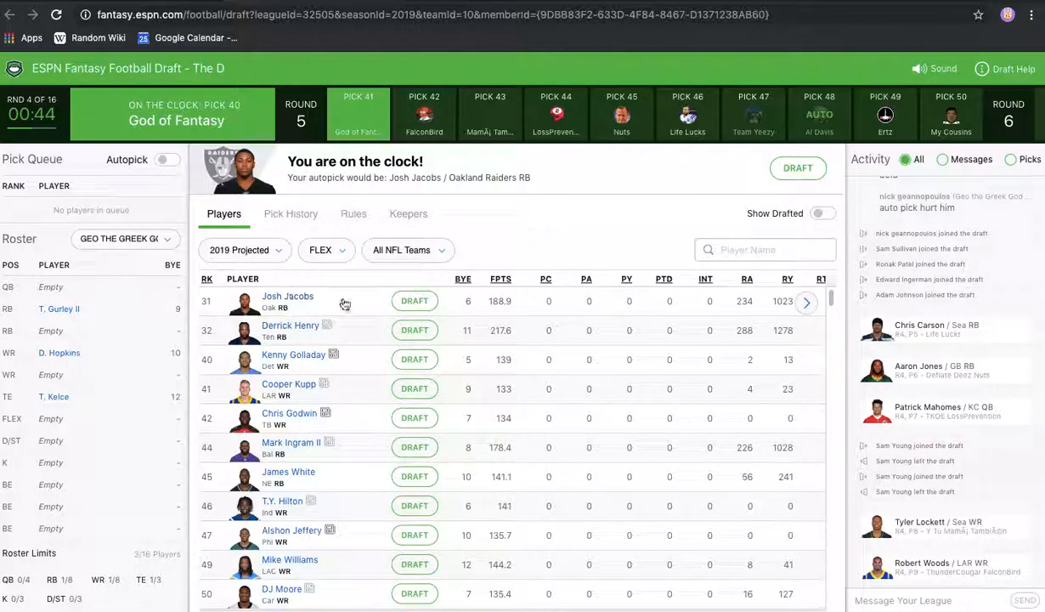
scroll(610, 389, "right", 5)
scroll(609, 389, "up", 1)
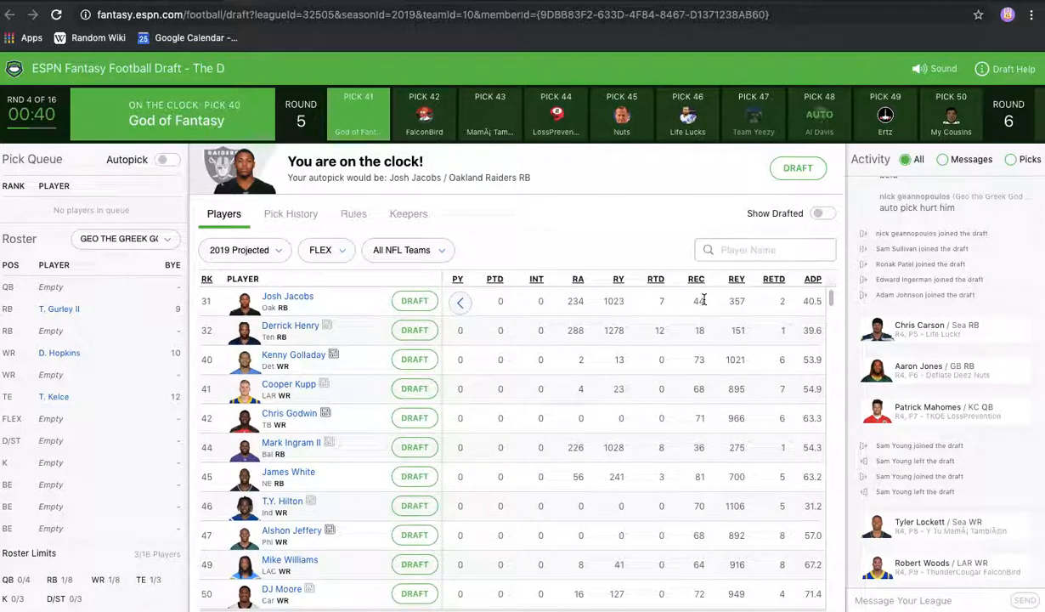
scroll(569, 304, "left", 5)
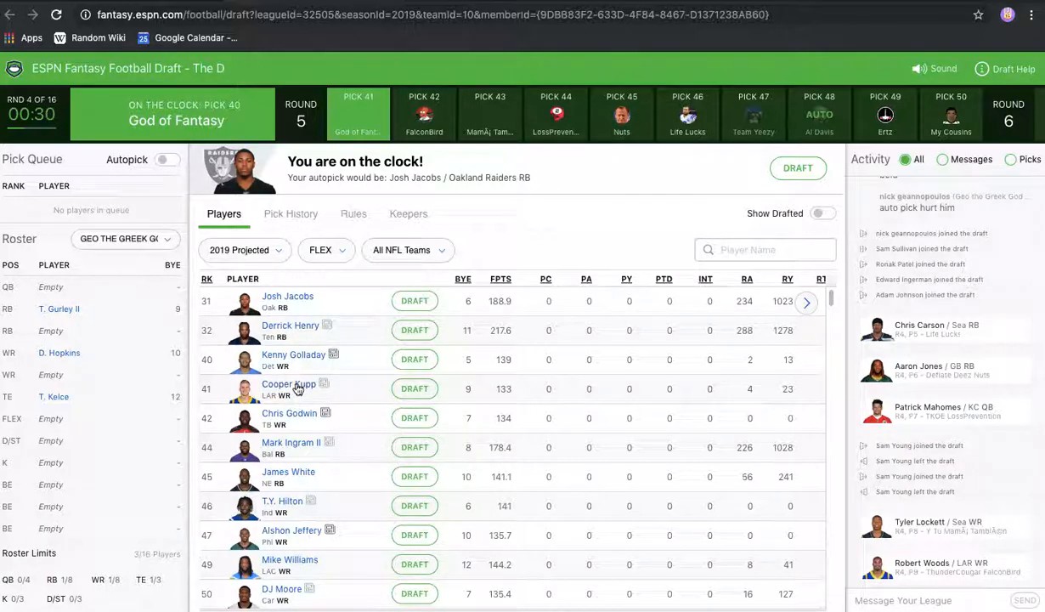
Draft running back Josh Jacobs with pick 40 and wide receiver Cooper Kupp with pick 41.
left_click(409, 302)
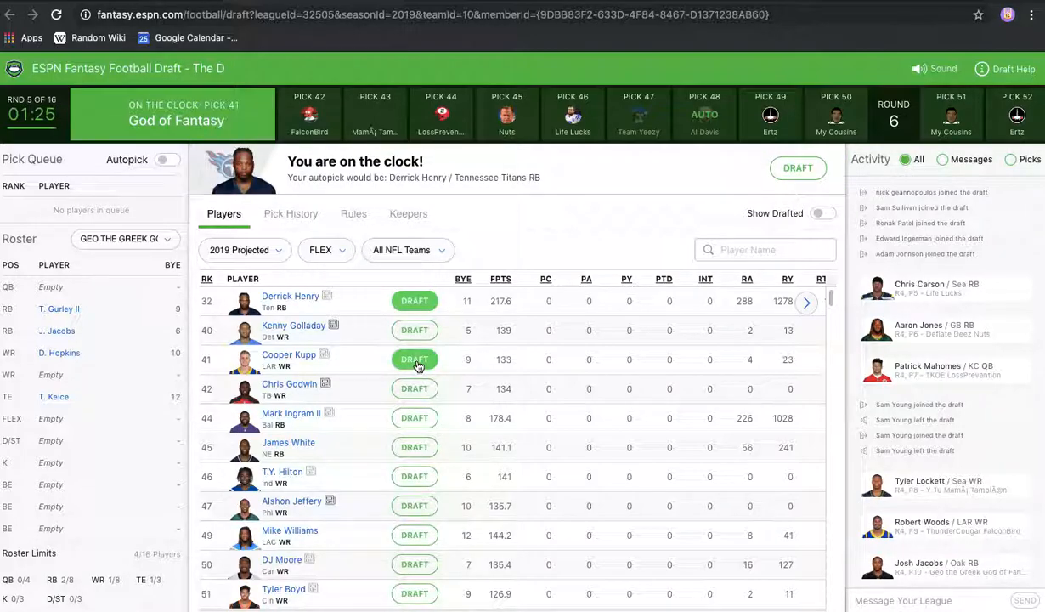
left_click(414, 360)
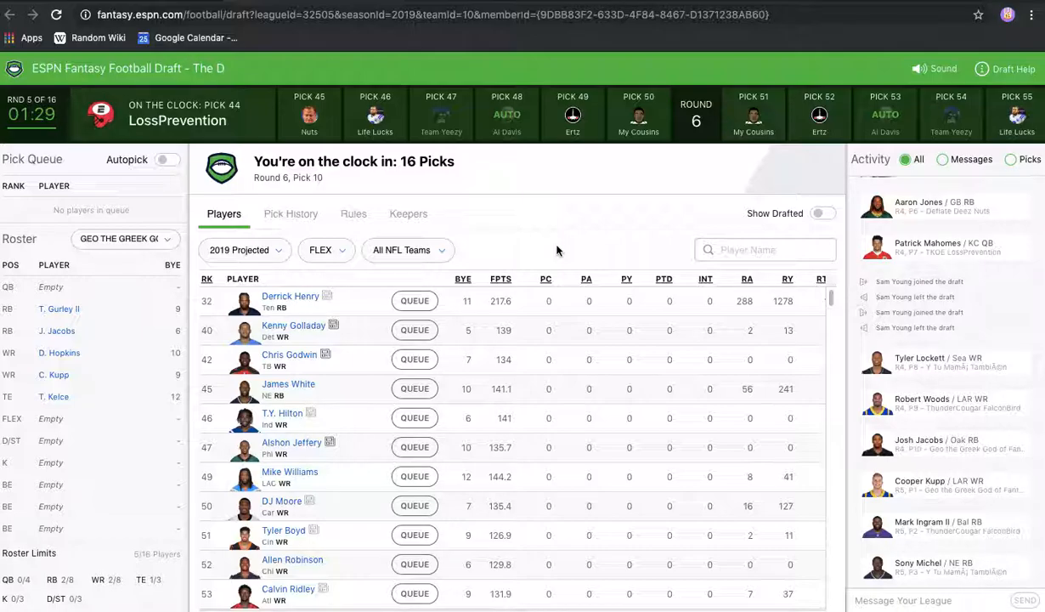
Filter the player list to quarterbacks and compare their projected points, passing and rushing stats, and average draft positions.
left_click(332, 250)
left_click(327, 203)
scroll(331, 331, "right", 2)
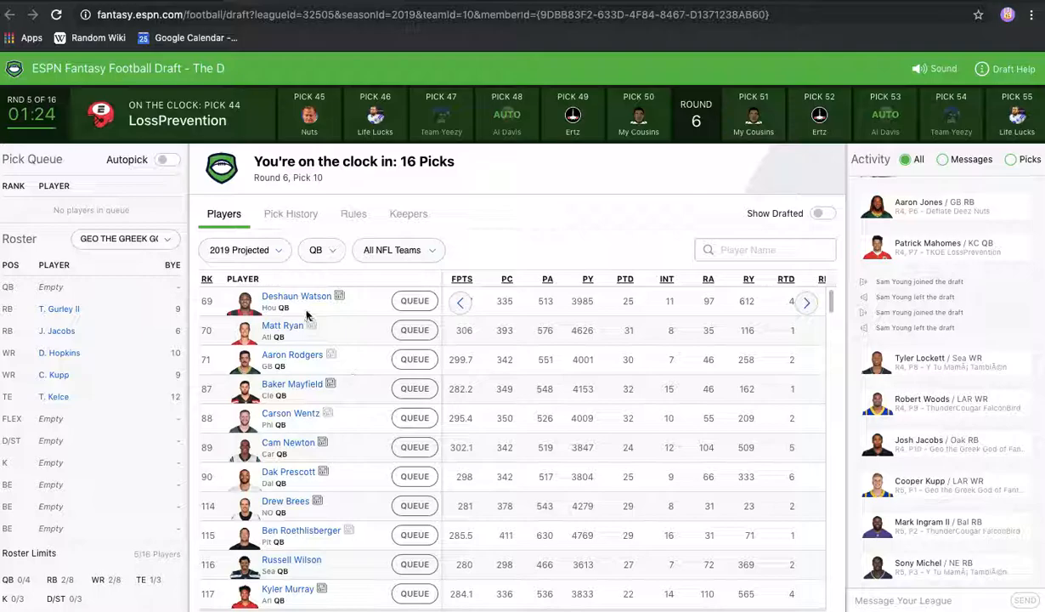
scroll(559, 343, "down", 3)
scroll(560, 342, "right", 1)
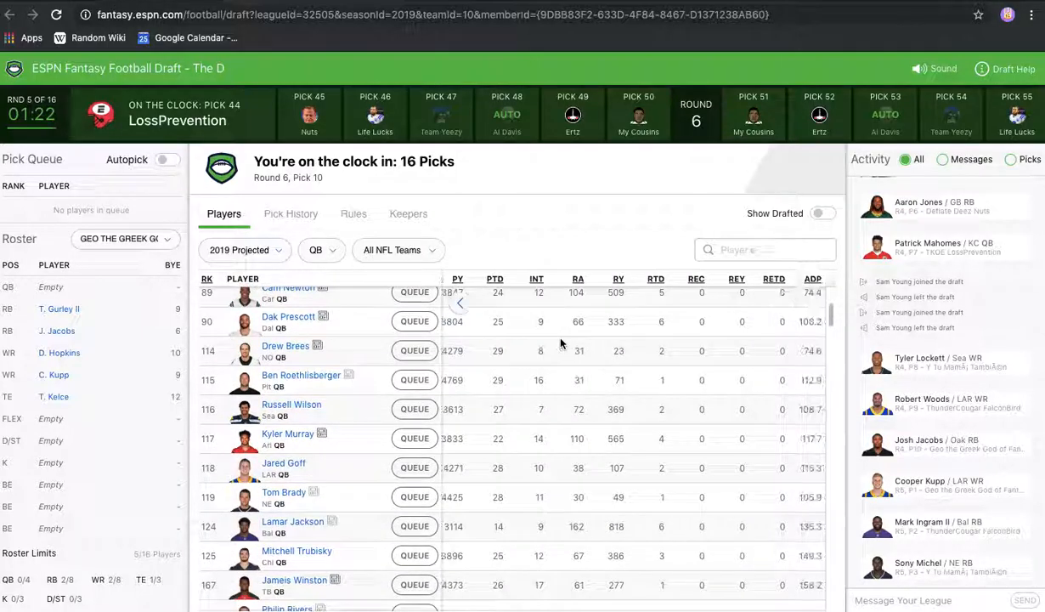
scroll(559, 342, "left", 2)
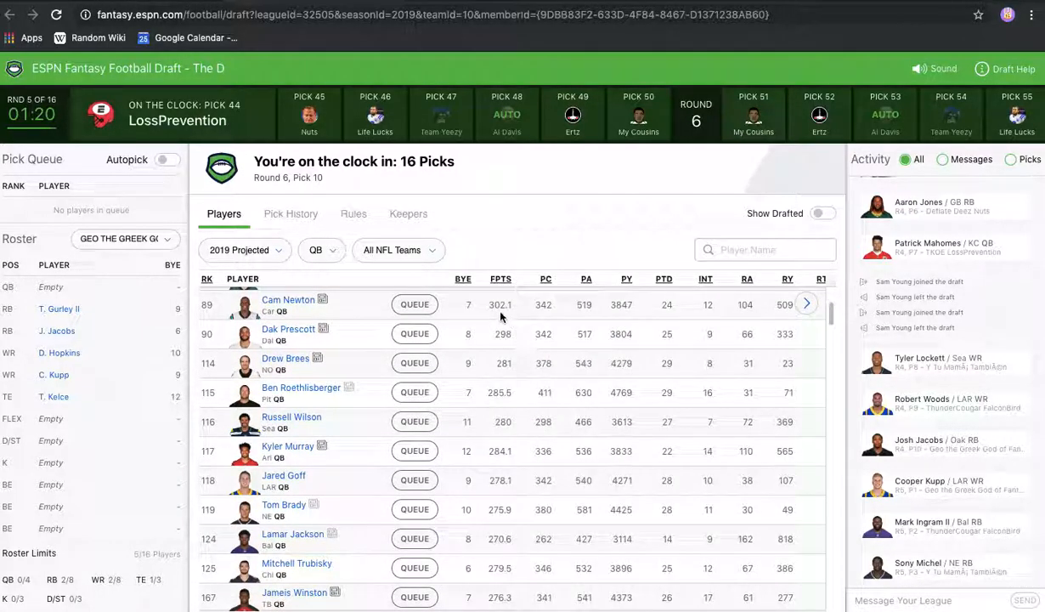
scroll(371, 368, "down", 1)
scroll(509, 395, "up", 1)
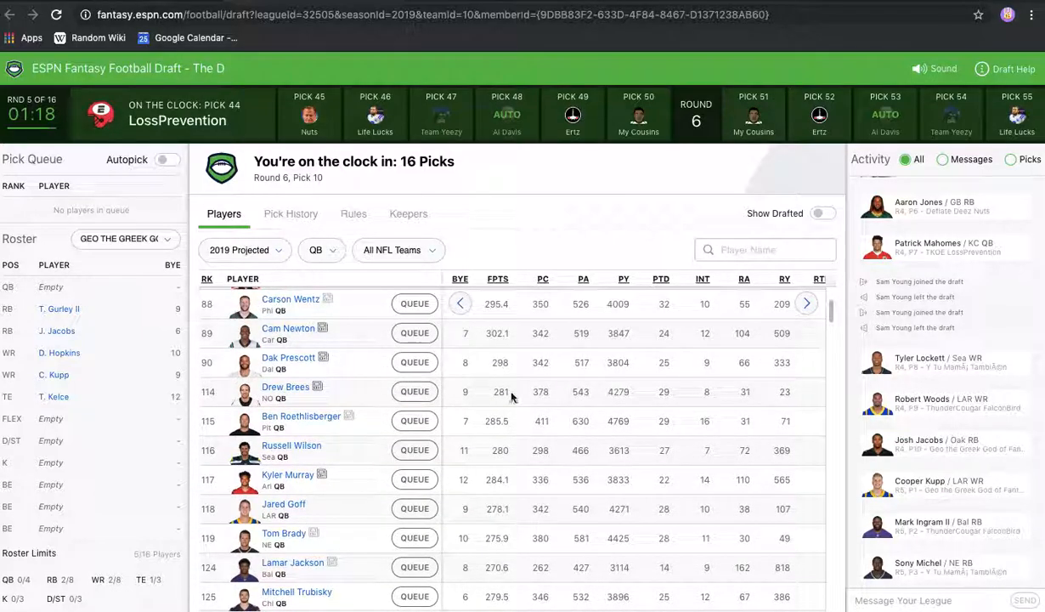
scroll(510, 395, "up", 2)
scroll(511, 395, "right", 1)
scroll(510, 387, "left", 1)
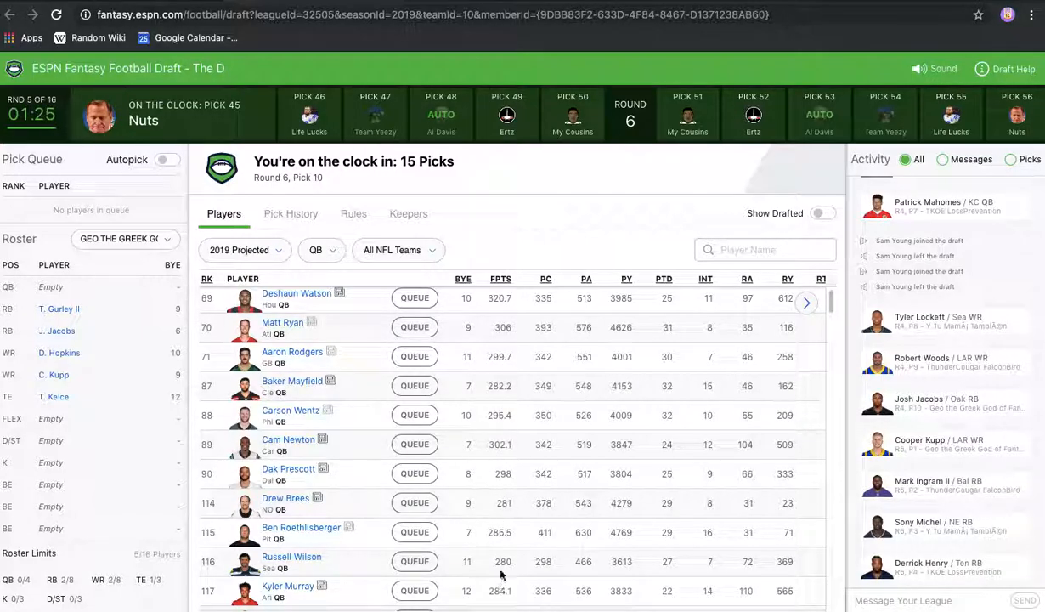
scroll(501, 550, "down", 1)
scroll(500, 561, "down", 2)
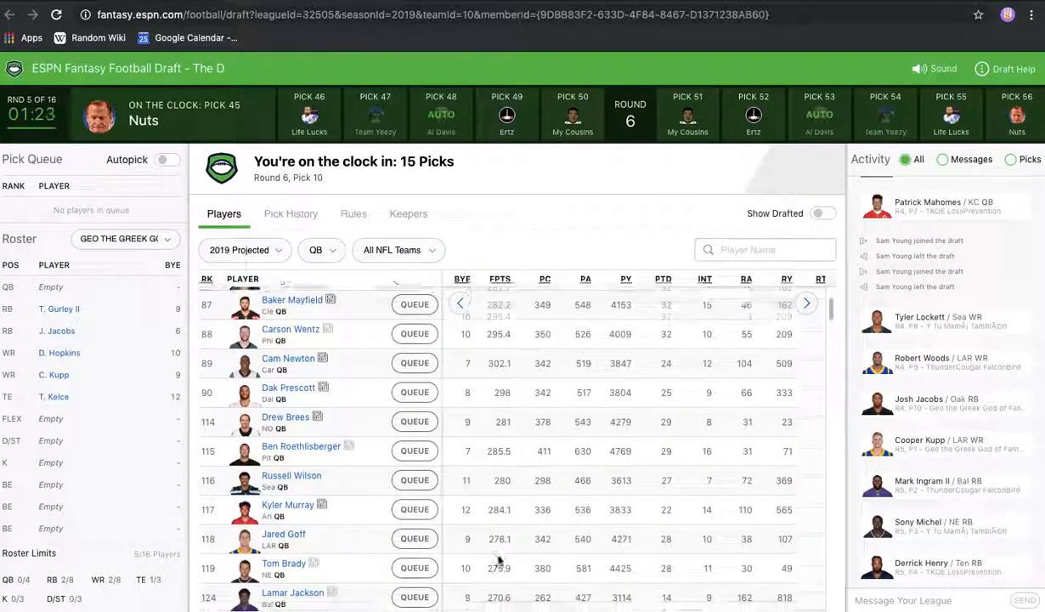
scroll(499, 560, "up", 3)
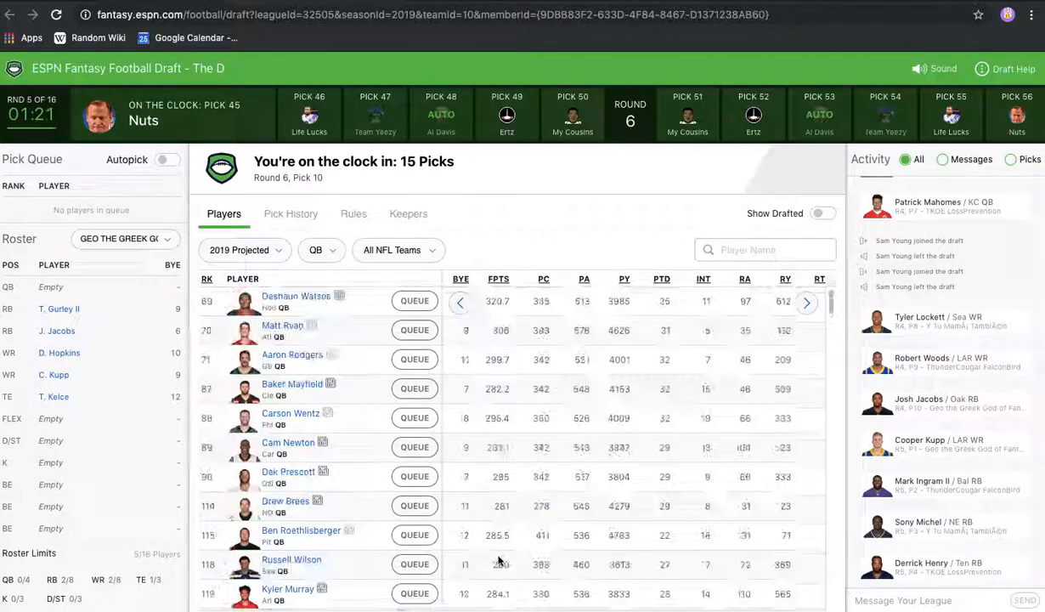
scroll(537, 510, "down", 2)
scroll(537, 476, "down", 2)
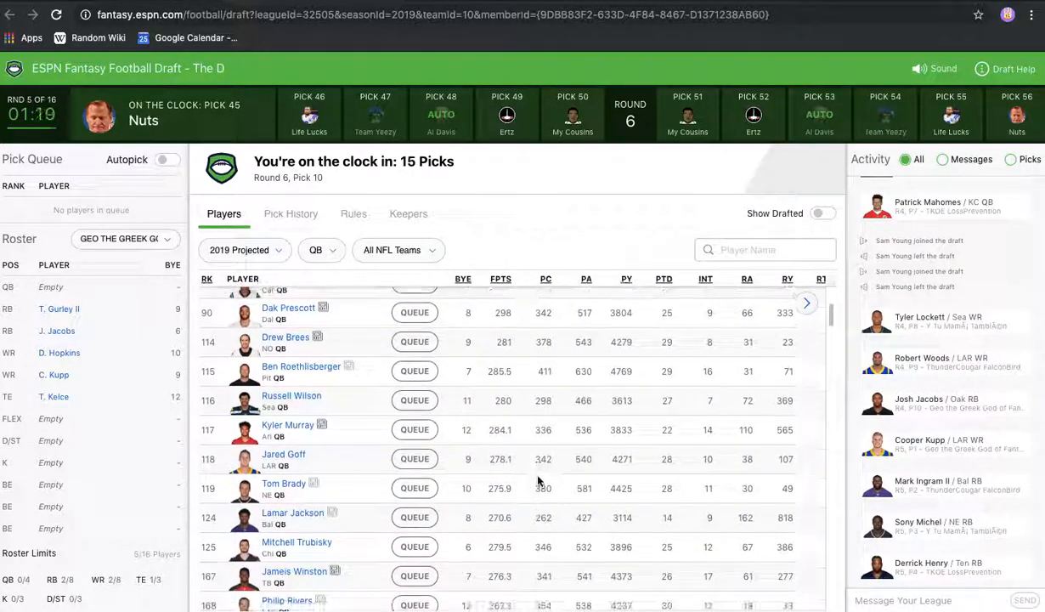
scroll(537, 477, "up", 4)
Return the list to all positions and skim the remaining players down to the high 80s ranks.
left_click(318, 250)
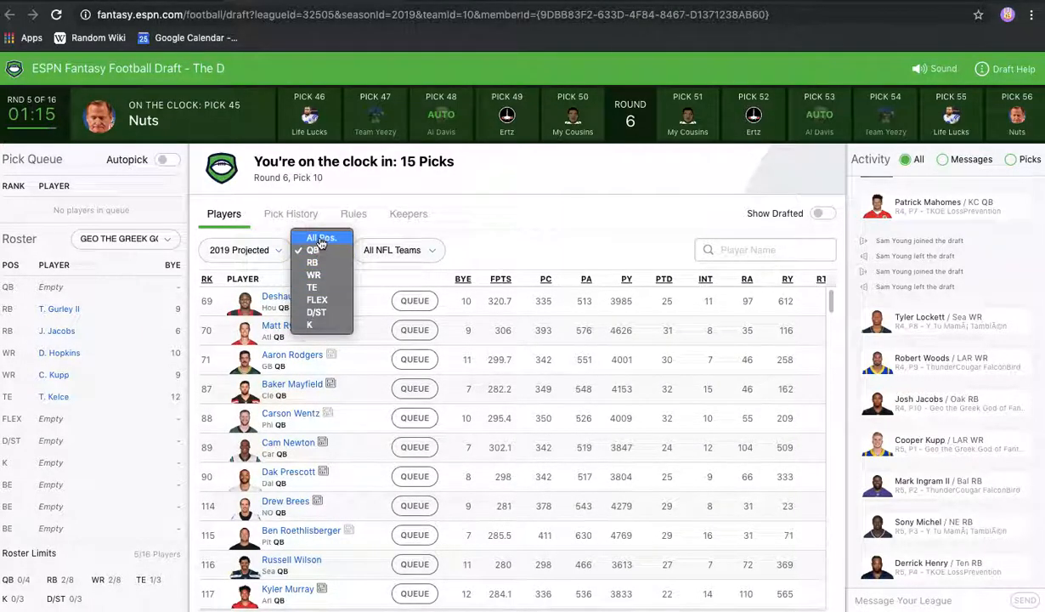
left_click(321, 239)
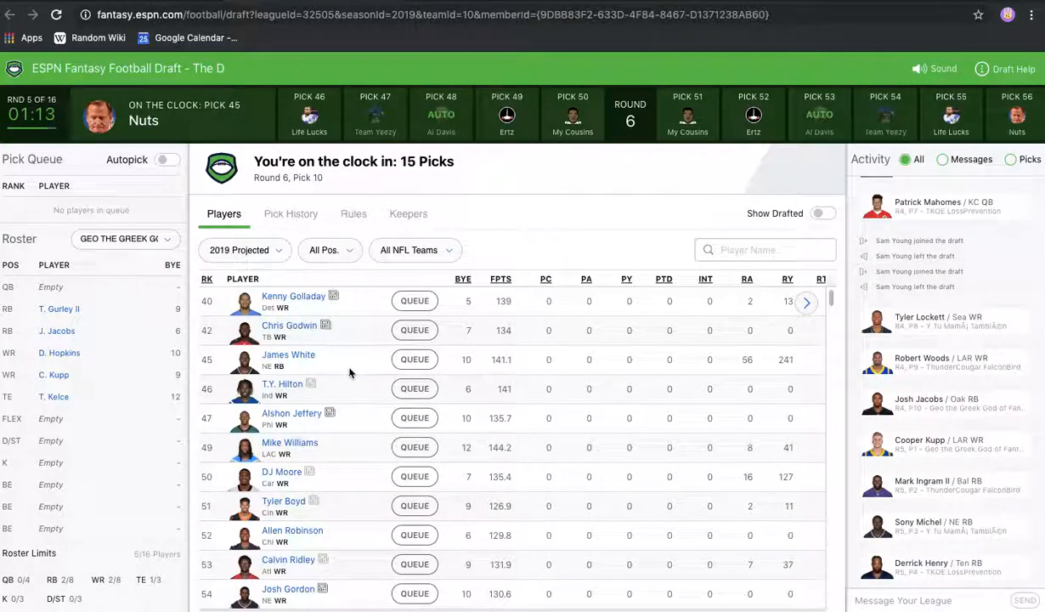
scroll(349, 374, "down", 2)
scroll(349, 374, "down", 12)
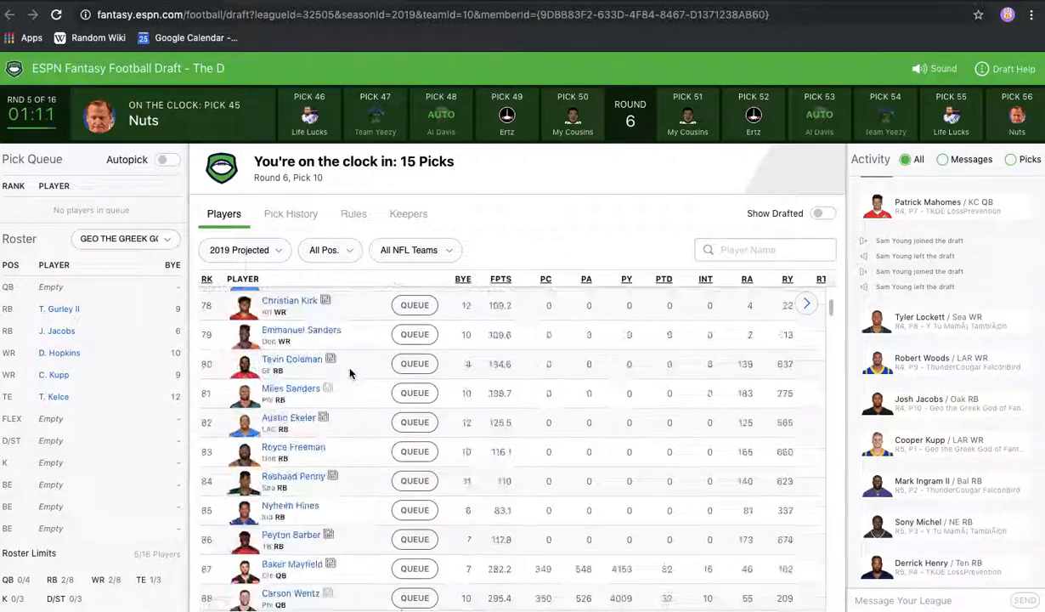
scroll(349, 374, "up", 13)
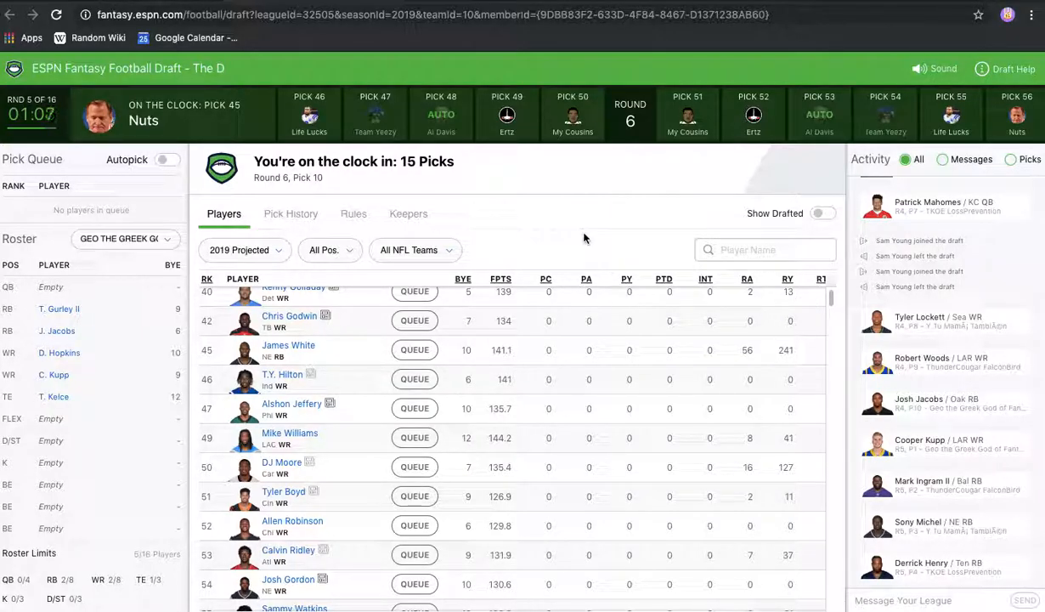
Switch to the Pages notes document to check the listed wide receivers, defenses and kickers, and return to the draft room.
key("ctrl+Right")
key("ctrl+Left")
key("ctrl+Right")
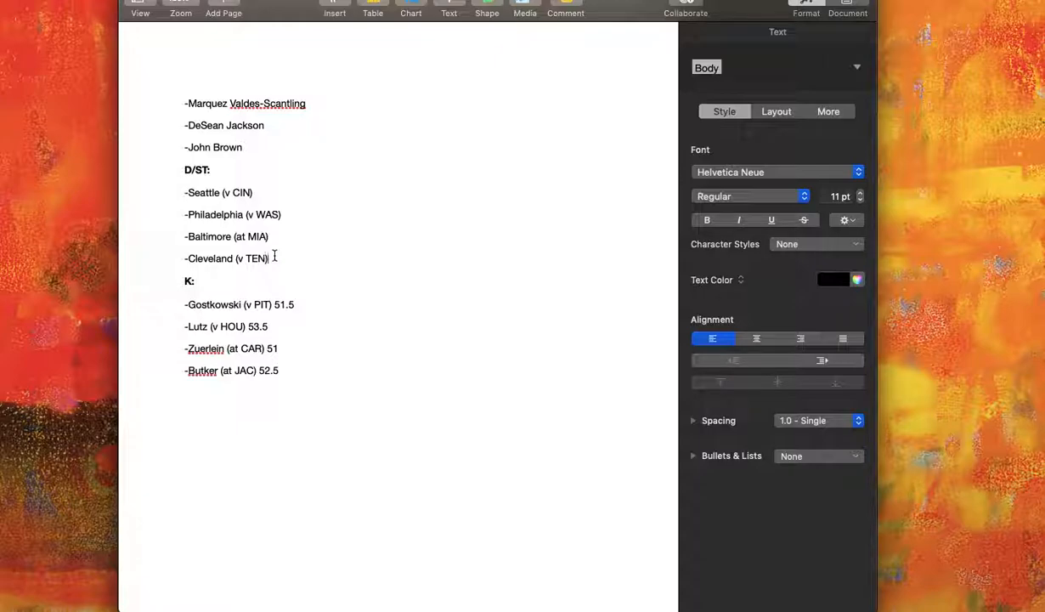
key("ctrl+Left")
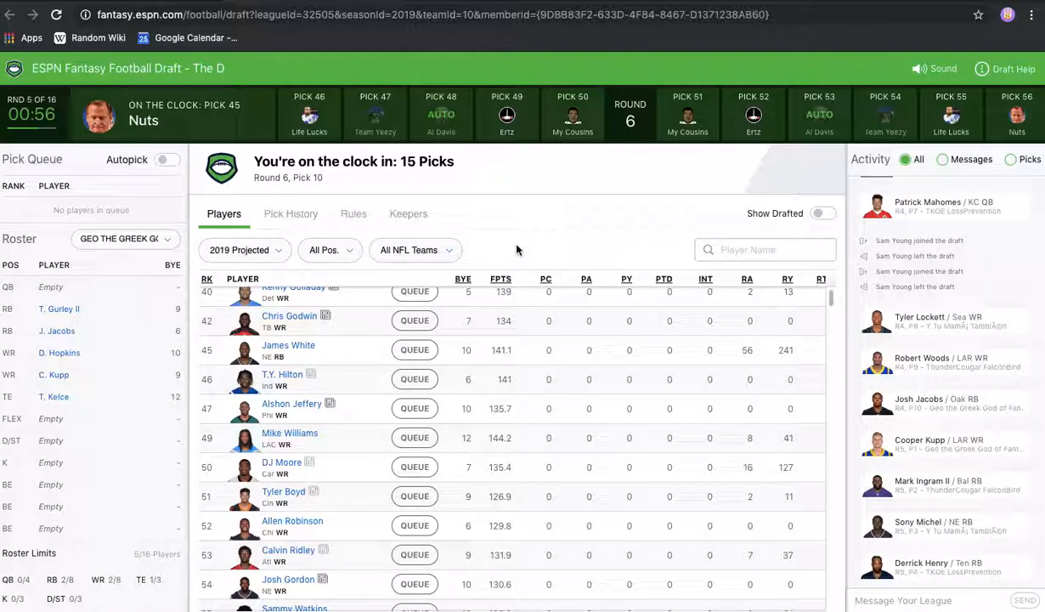
Recheck the defense and kicker lists in the Pages notes document, and return to the draft room.
scroll(331, 365, "up", 1)
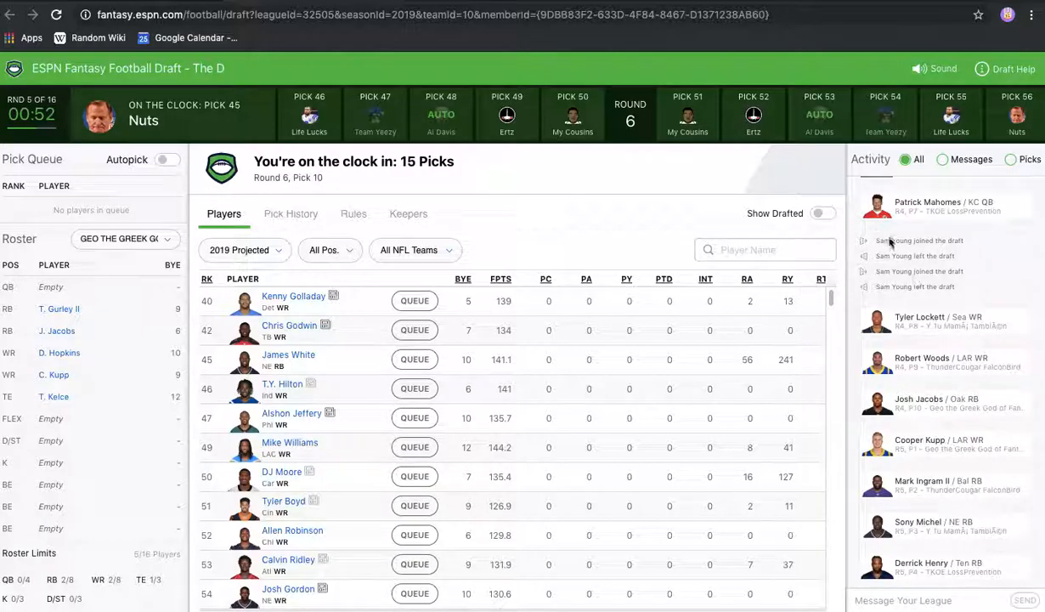
key("ctrl+Right")
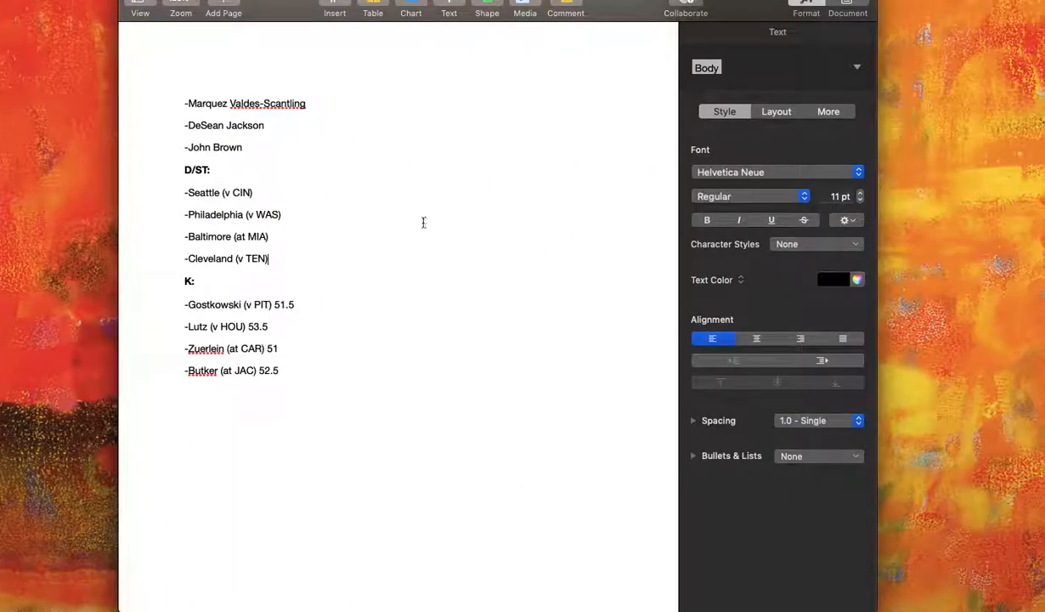
key("ctrl+Left")
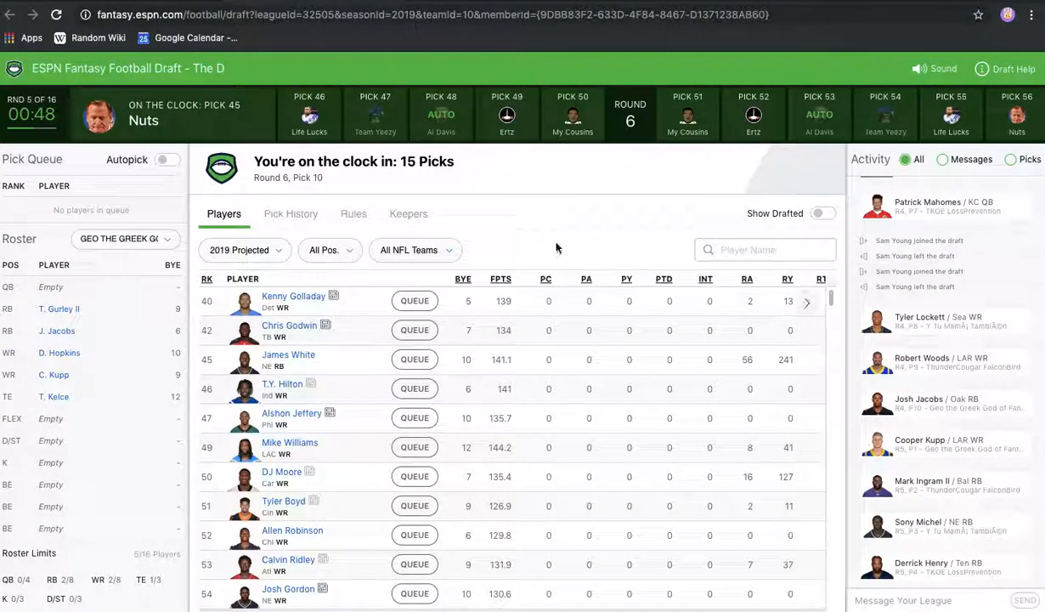
key("ctrl+Right")
key("ctrl+Left")
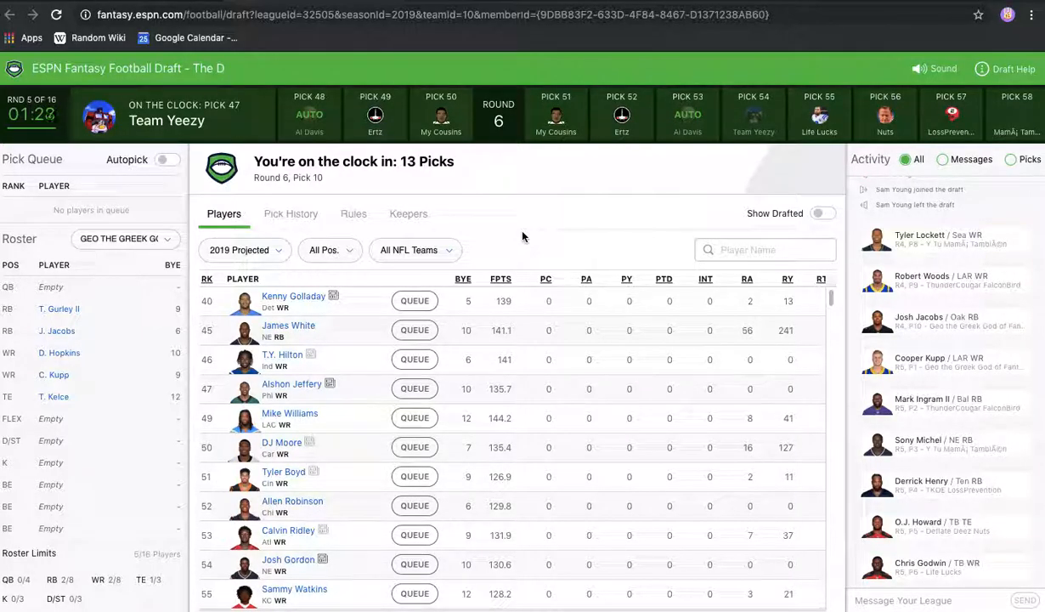
Skim the remaining players down to the mid 70s ranks and compare the top wide receivers' projected points, receiving stats and average draft positions.
scroll(389, 414, "down", 7)
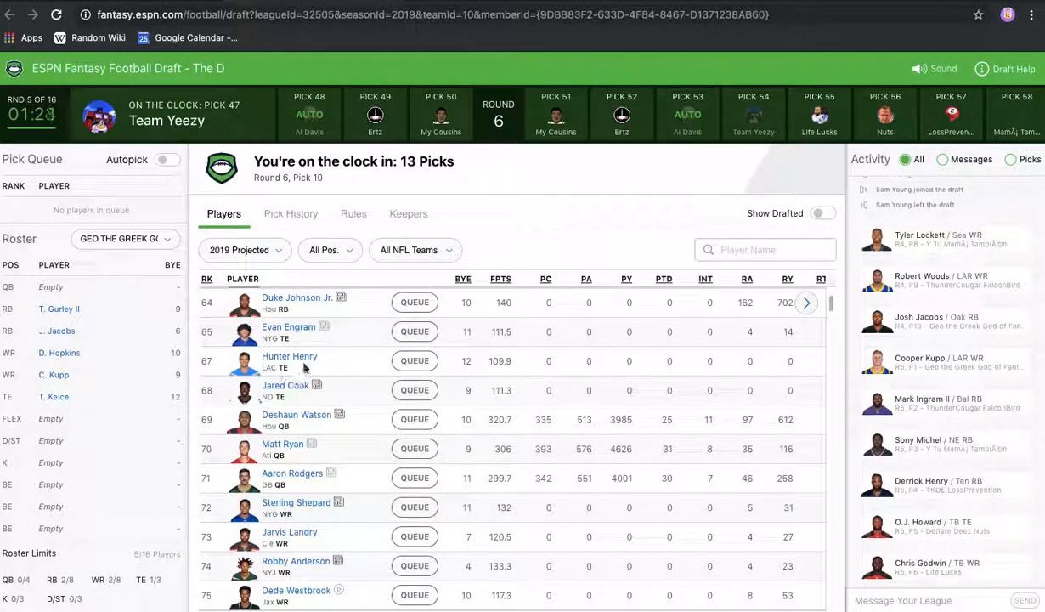
scroll(385, 435, "up", 7)
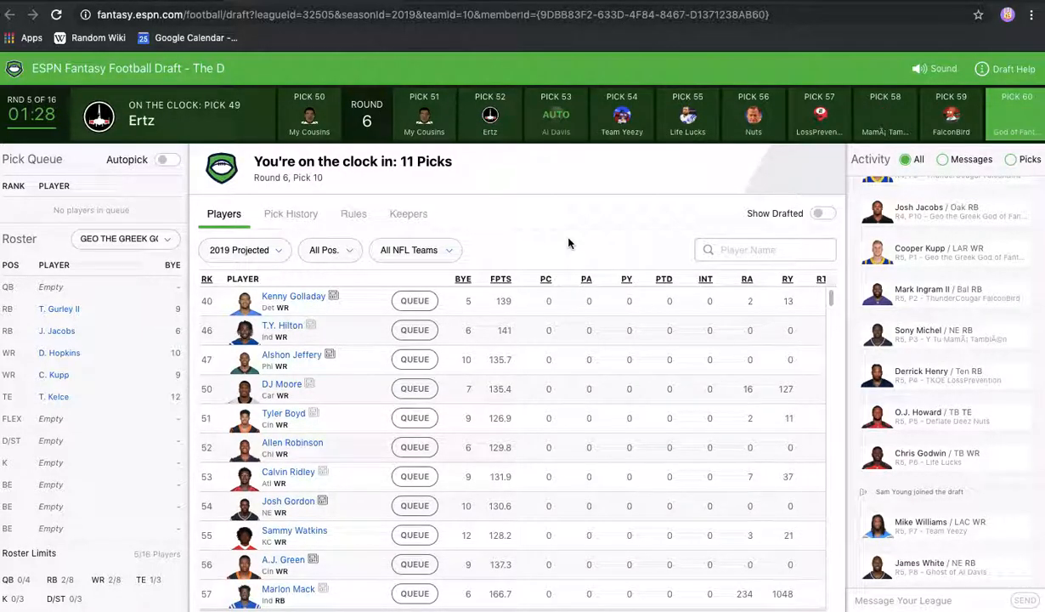
scroll(548, 333, "right", 3)
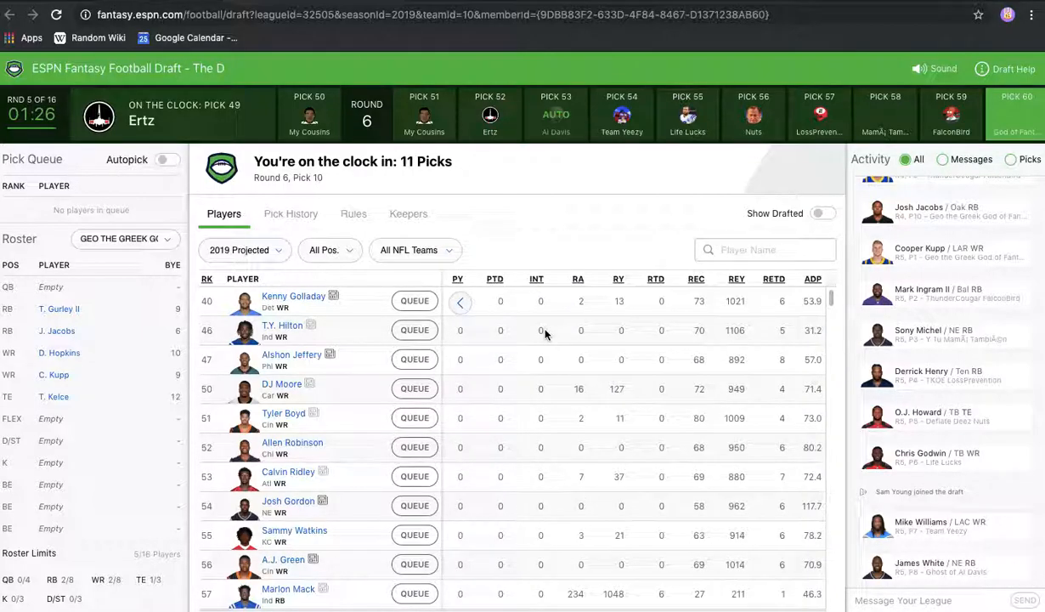
scroll(545, 333, "down", 1)
scroll(545, 334, "left", 2)
scroll(544, 339, "right", 4)
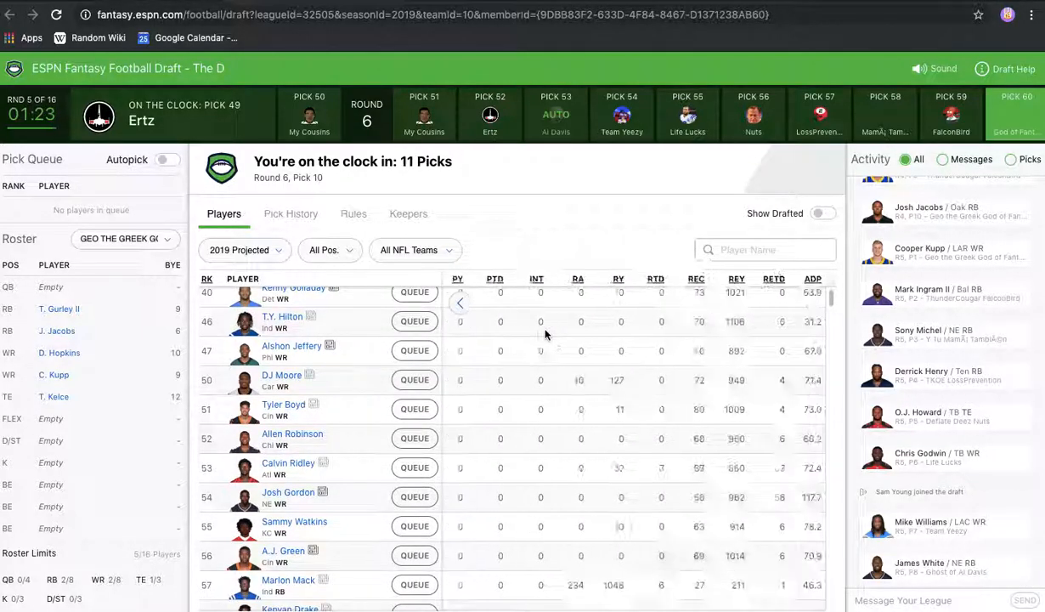
scroll(541, 357, "up", 1)
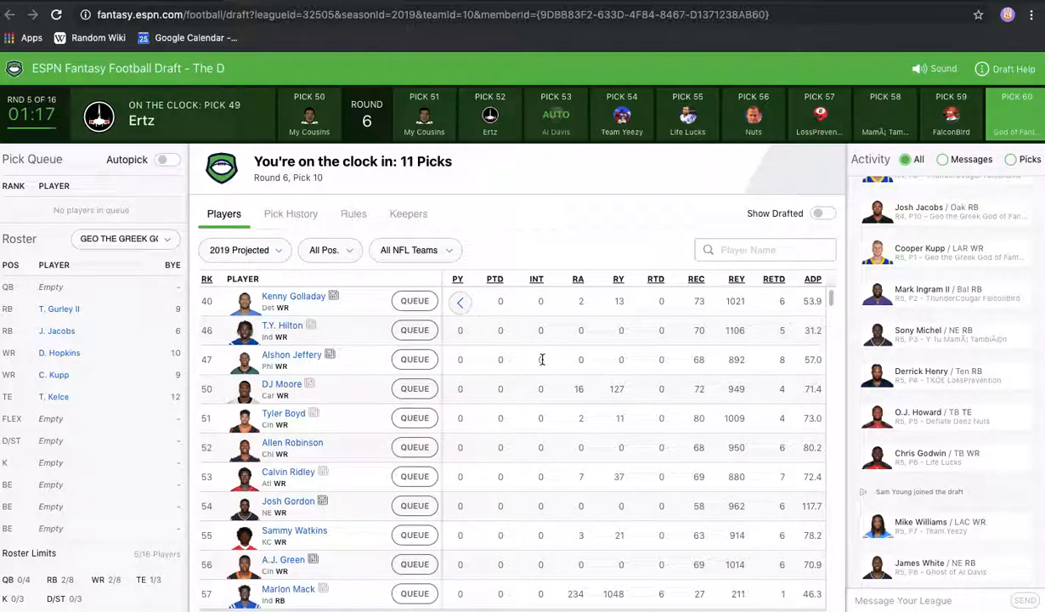
scroll(542, 359, "left", 5)
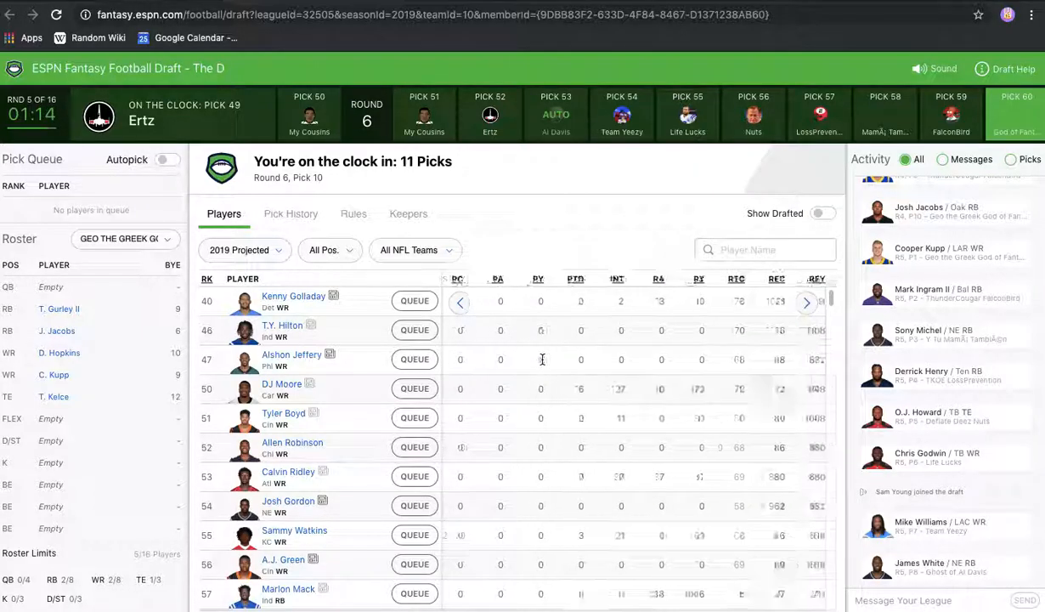
scroll(542, 358, "right", 5)
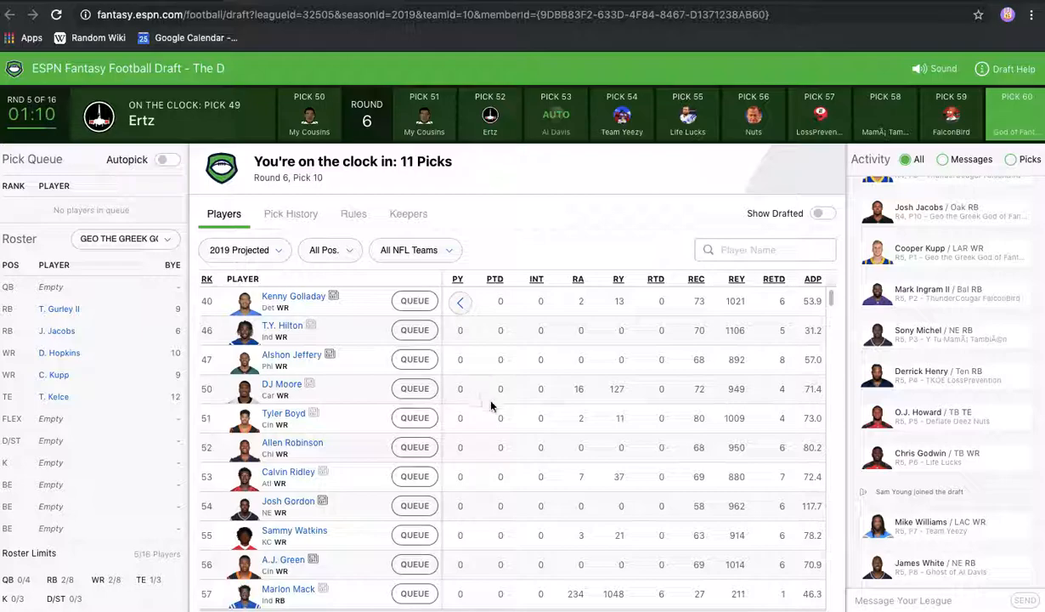
scroll(493, 410, "left", 5)
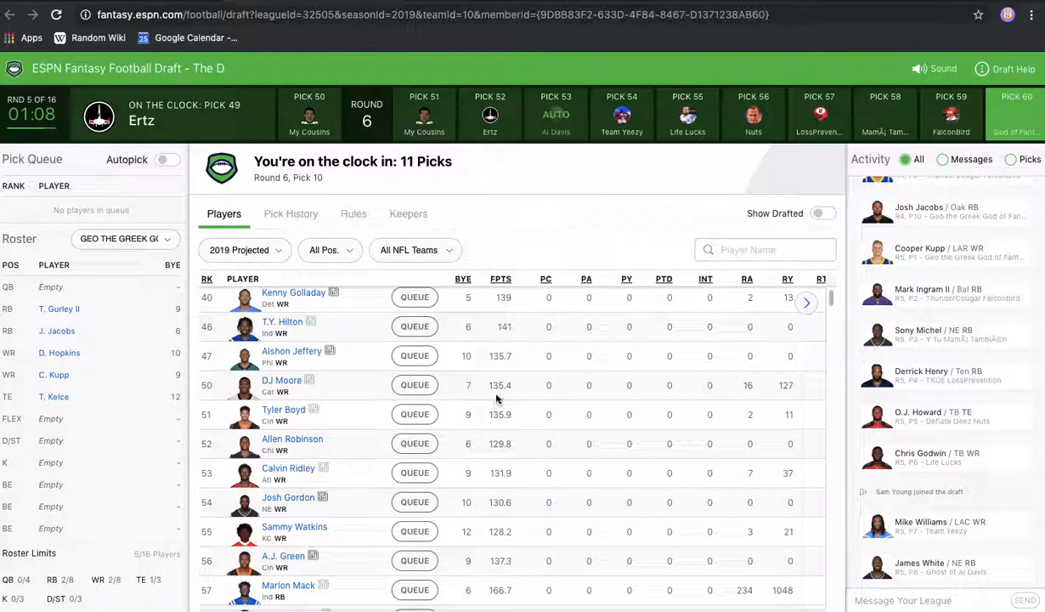
scroll(523, 373, "right", 5)
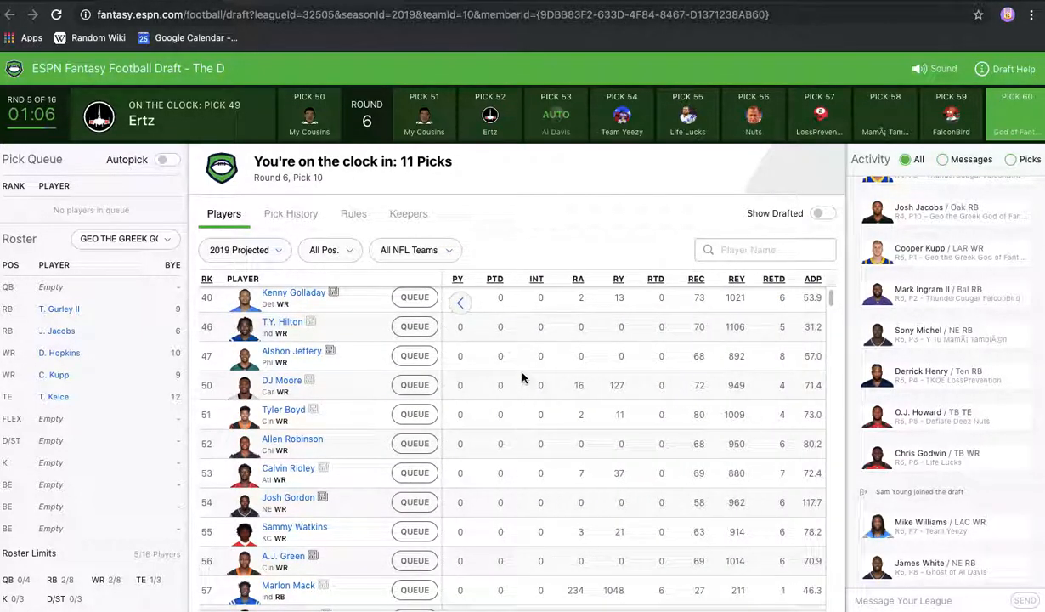
scroll(522, 375, "down", 1)
scroll(522, 378, "up", 1)
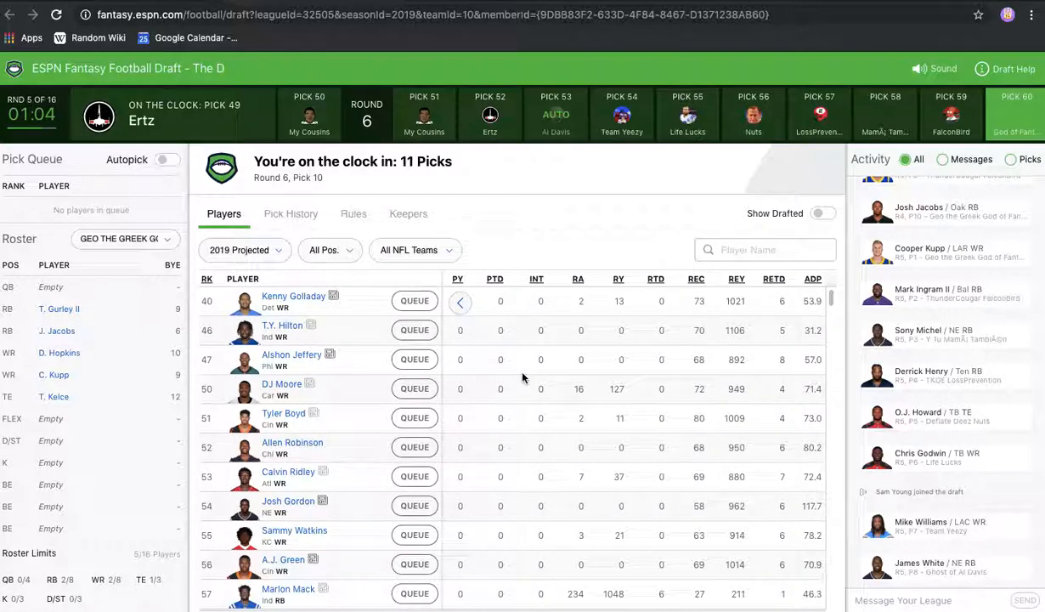
scroll(523, 378, "left", 5)
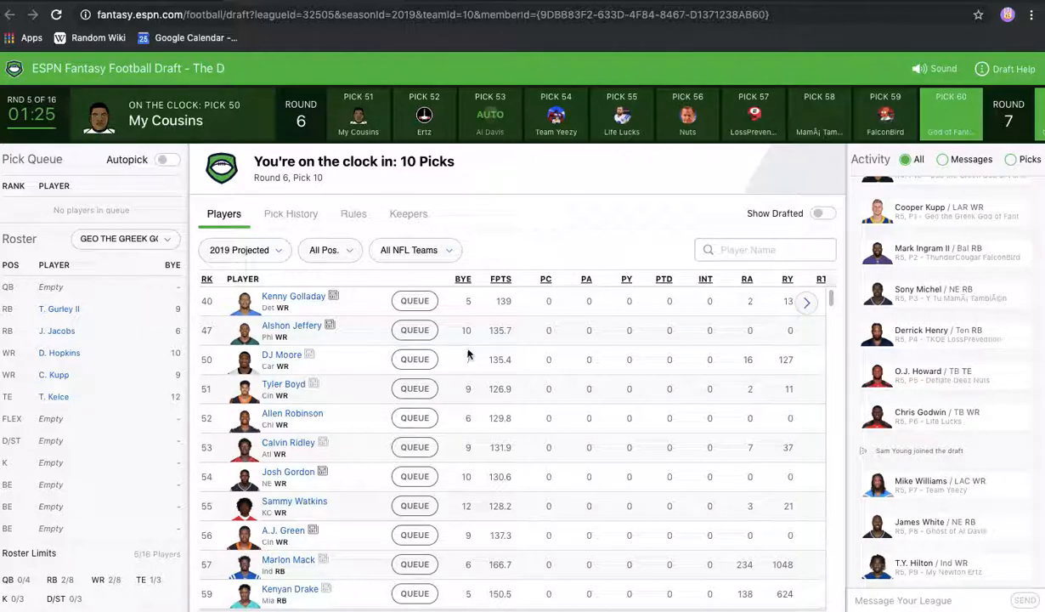
scroll(466, 354, "down", 1)
scroll(467, 354, "right", 5)
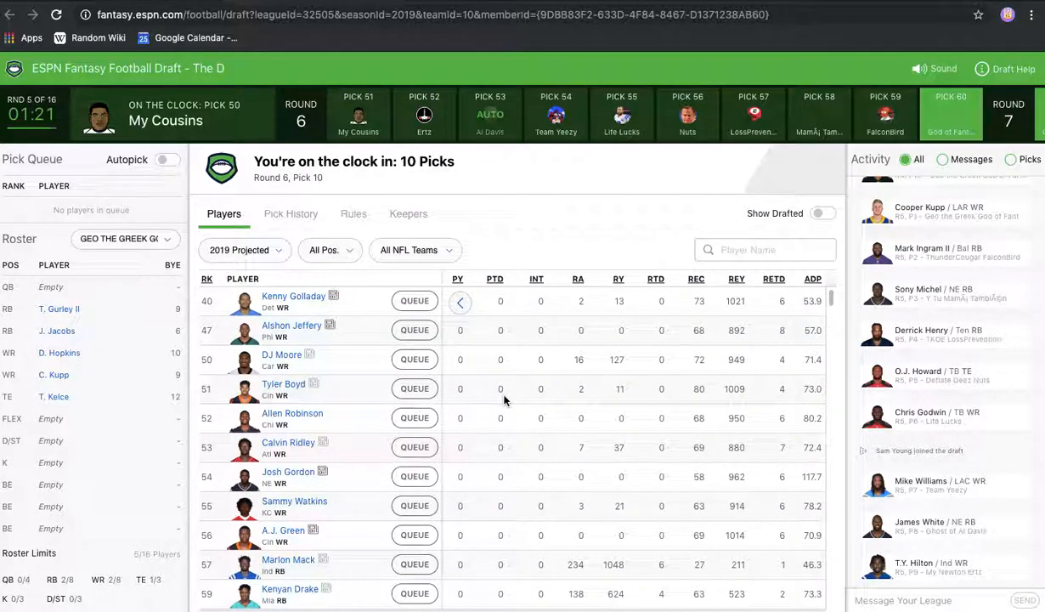
scroll(504, 397, "left", 5)
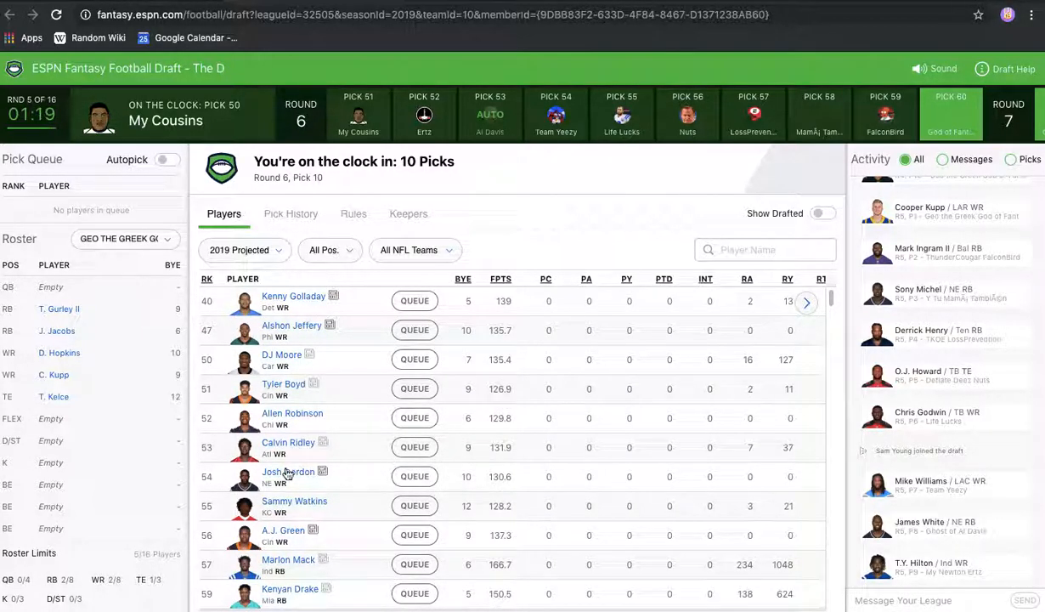
scroll(348, 469, "down", 3)
scroll(348, 472, "up", 3)
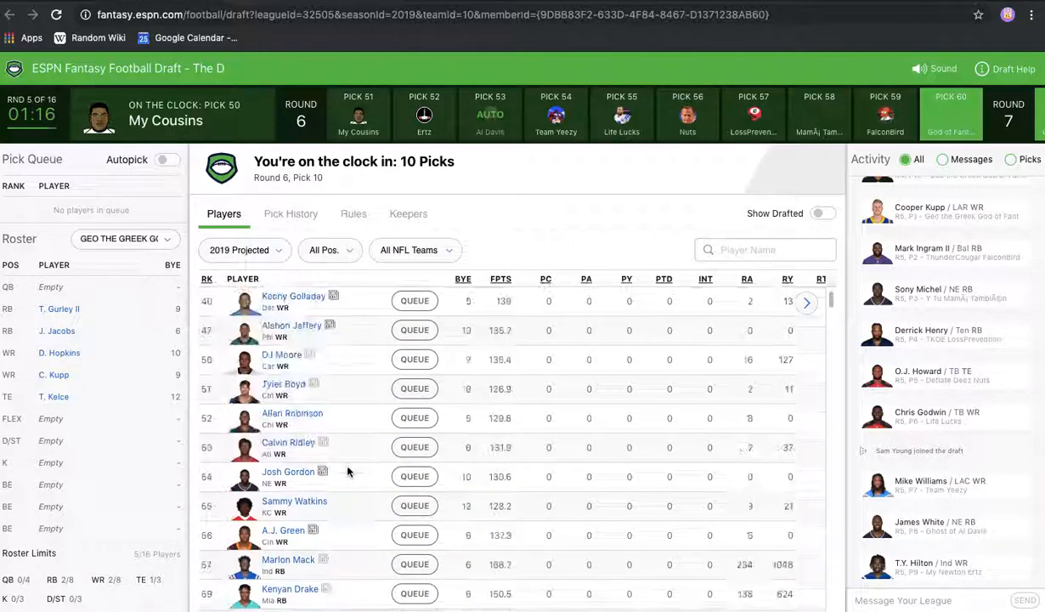
Sort the available players by projected fantasy points, restore the rank order and review their projection columns.
left_click(499, 282)
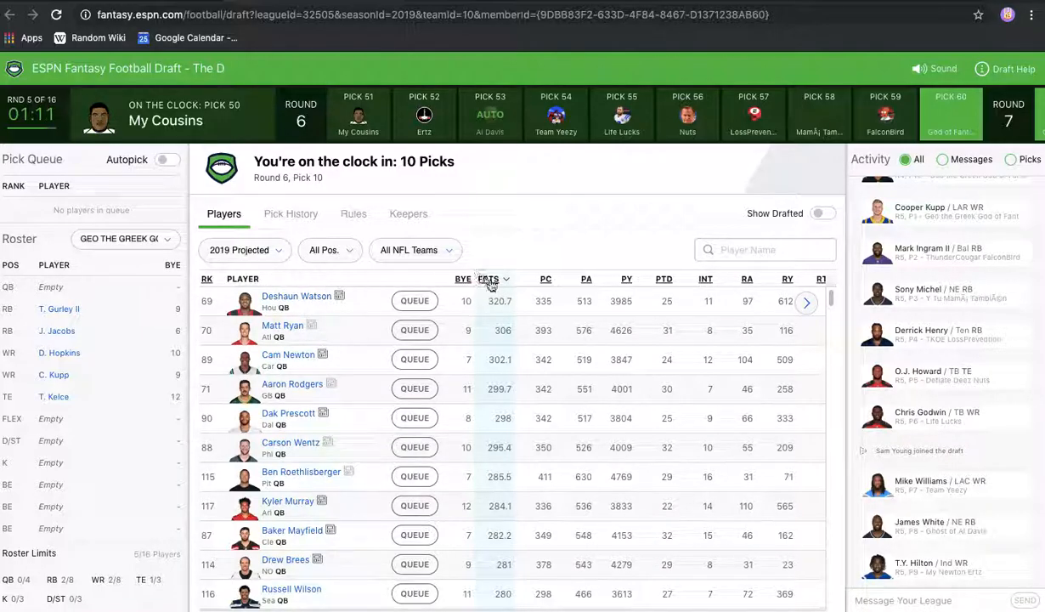
left_click(490, 281)
left_click(490, 281)
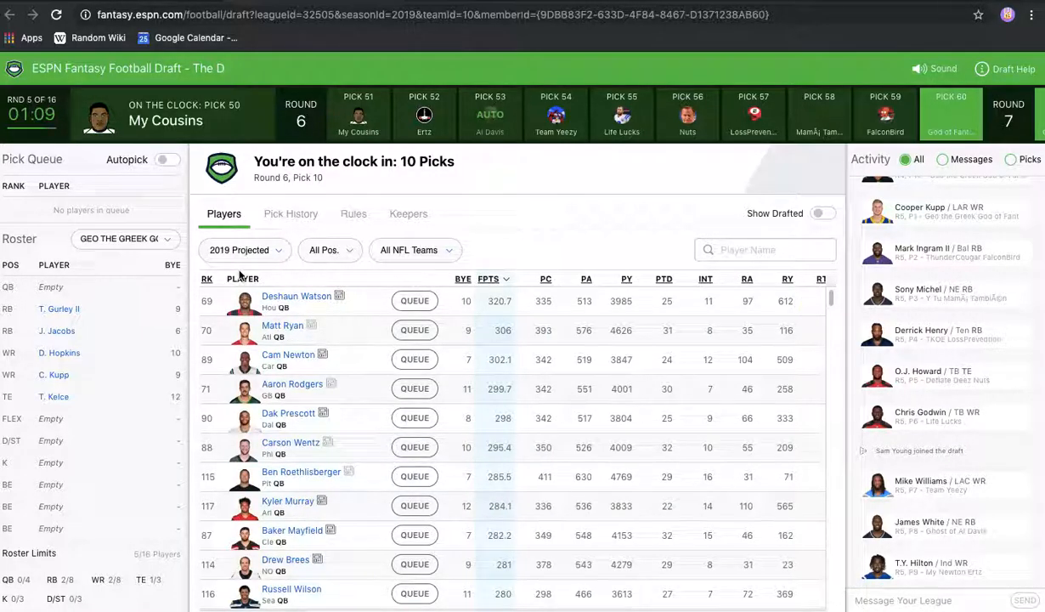
left_click(207, 279)
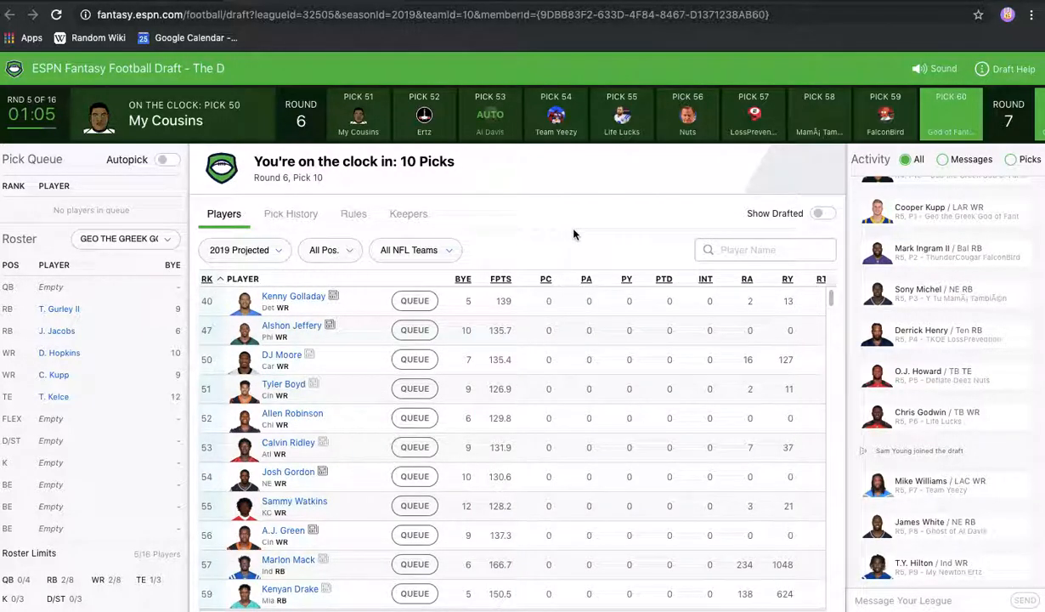
scroll(610, 377, "right", 5)
scroll(610, 377, "left", 5)
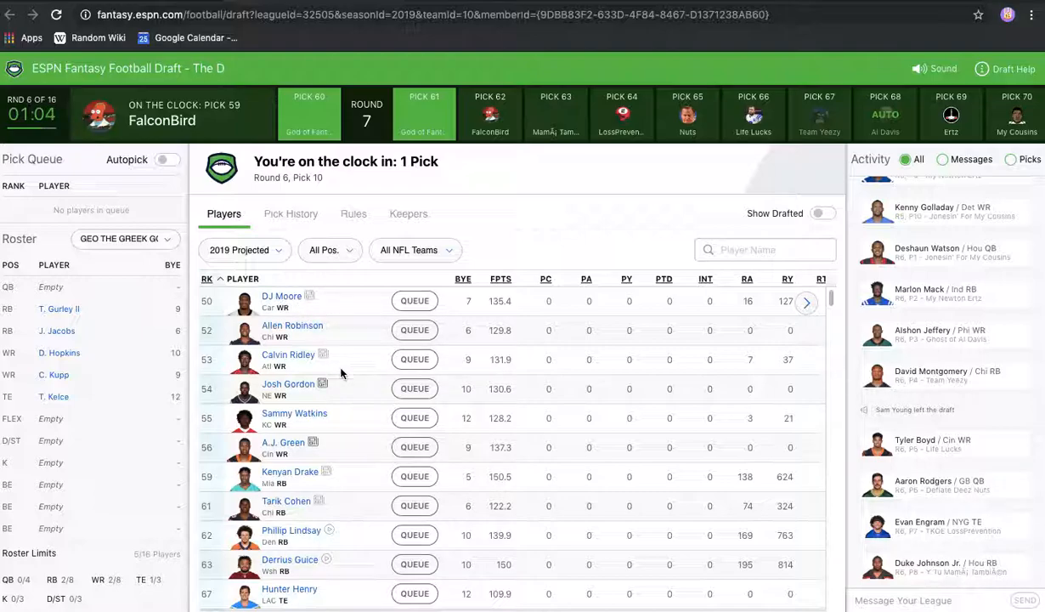
Review the remaining players ranked 50 to 77 ahead of pick 60, and briefly consult the Pages notes.
scroll(341, 374, "down", 1)
scroll(342, 373, "down", 2)
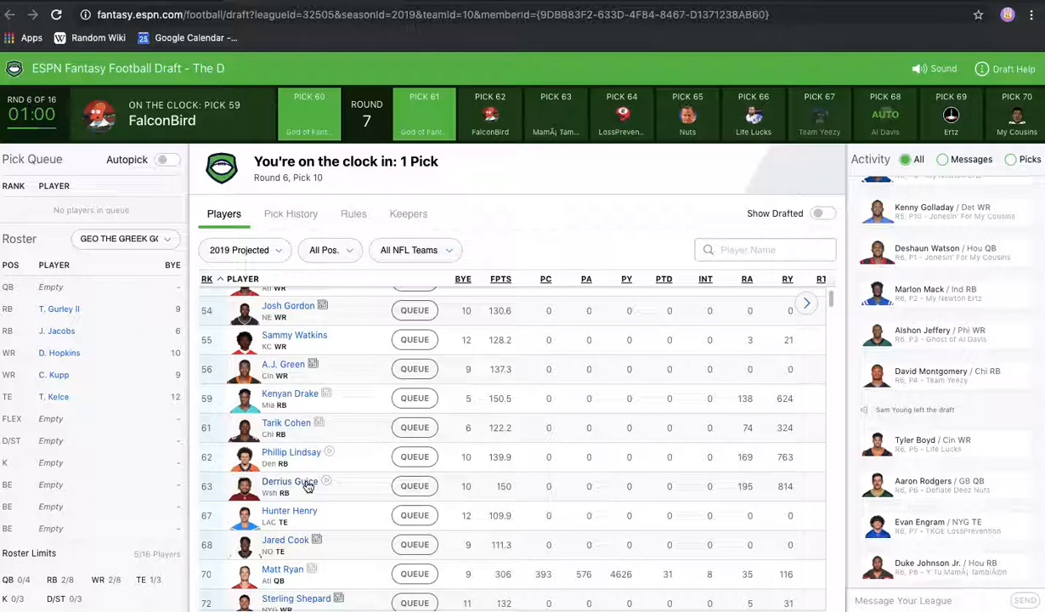
scroll(358, 473, "down", 5)
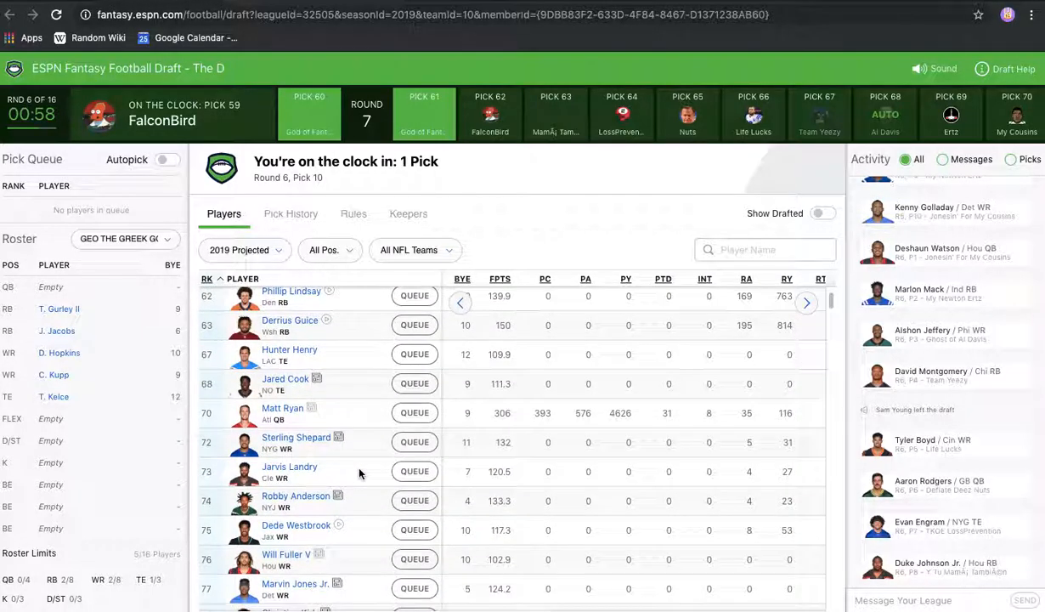
scroll(359, 473, "up", 8)
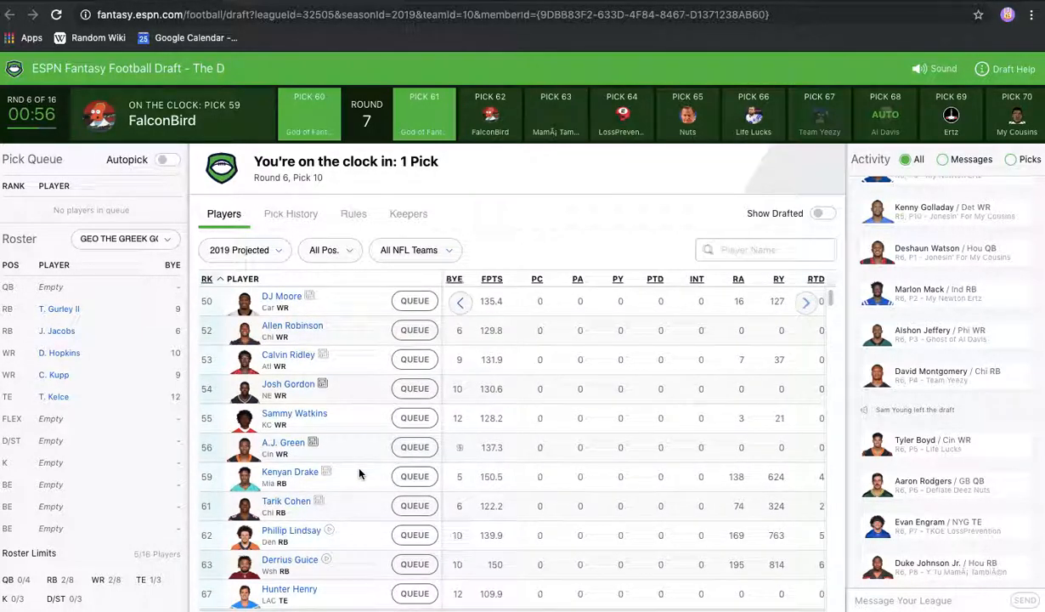
scroll(359, 473, "down", 2)
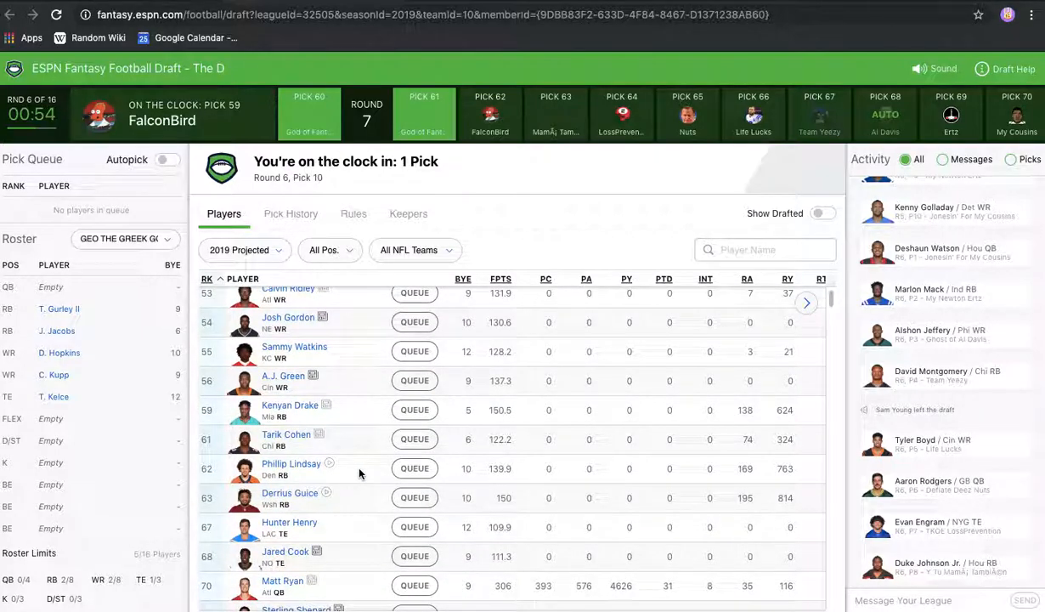
scroll(358, 473, "up", 2)
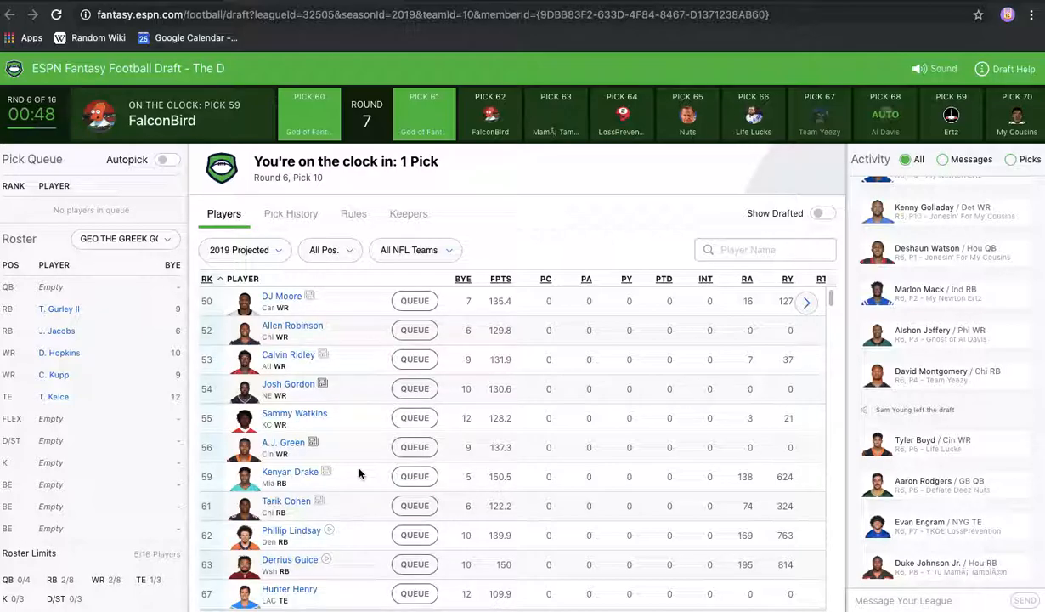
key("ctrl+Right")
key("ctrl+Left")
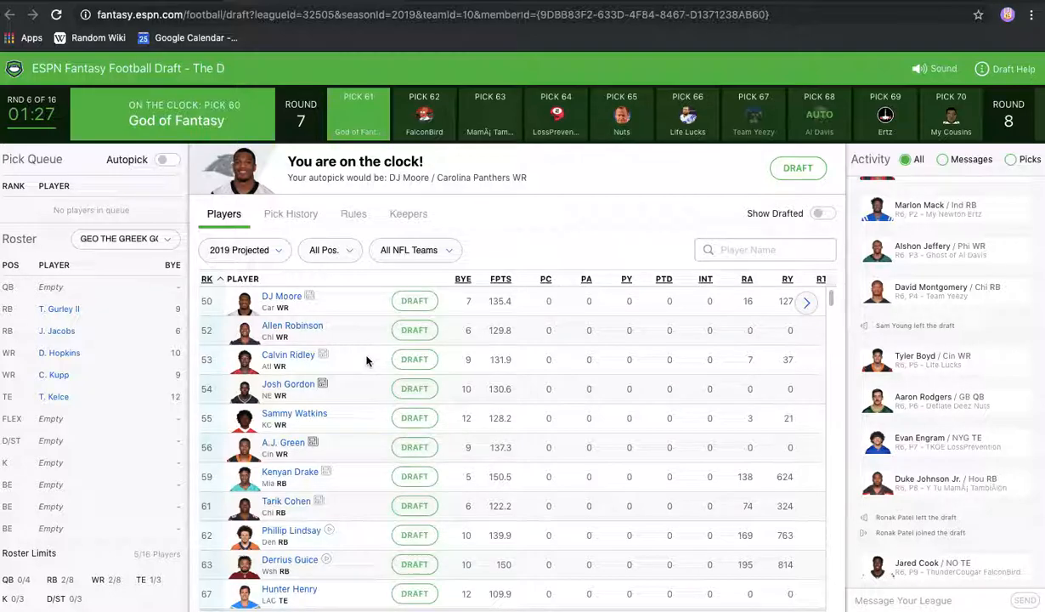
Search the Pages notes for "derrius", step through the mentions of Derrius Guice, and return to the draft room.
scroll(303, 418, "down", 2)
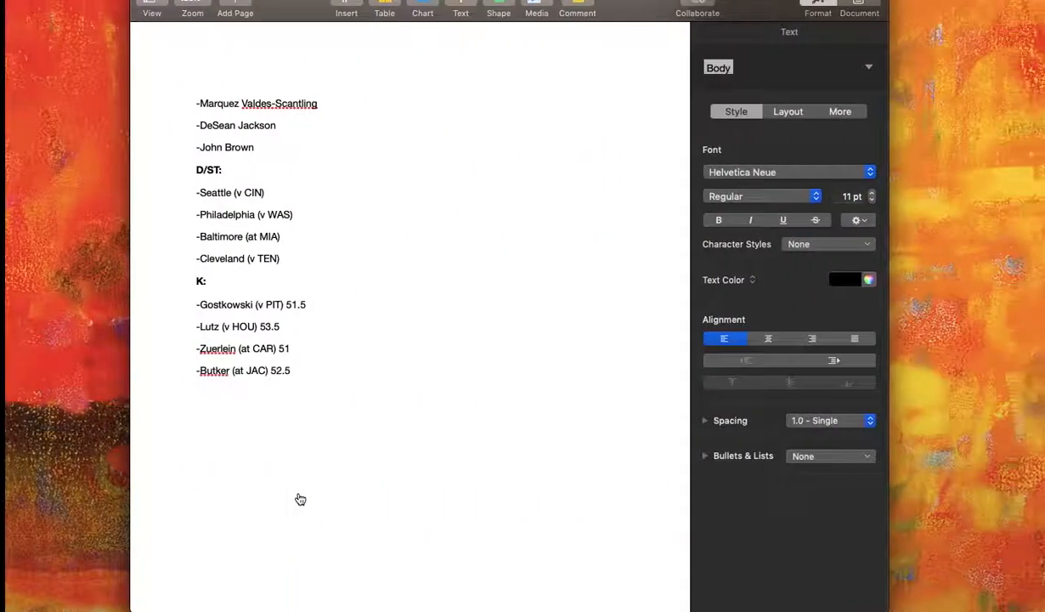
key("super+f")
type("d")
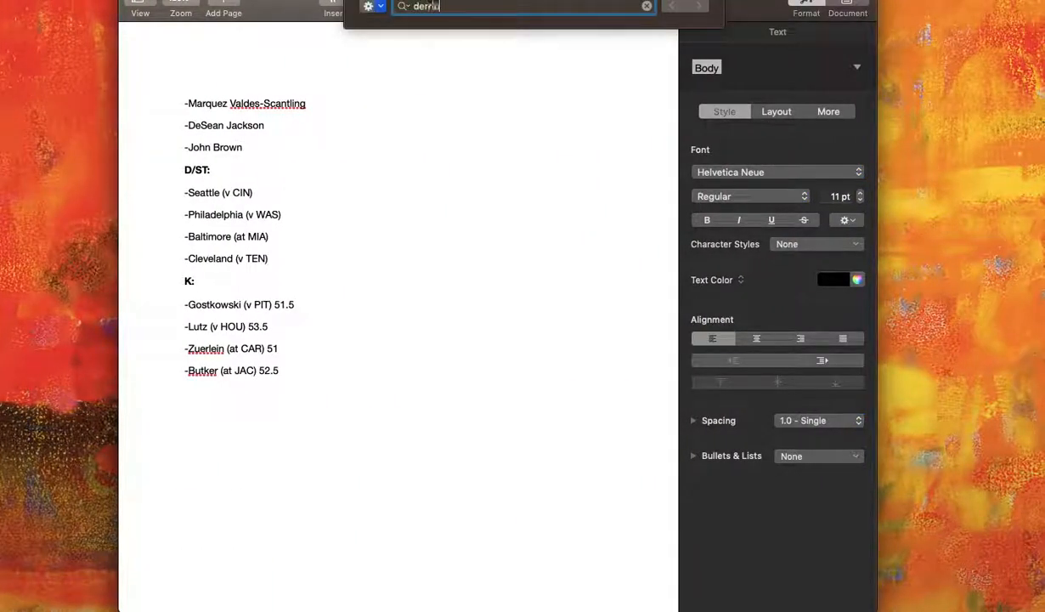
type("errius")
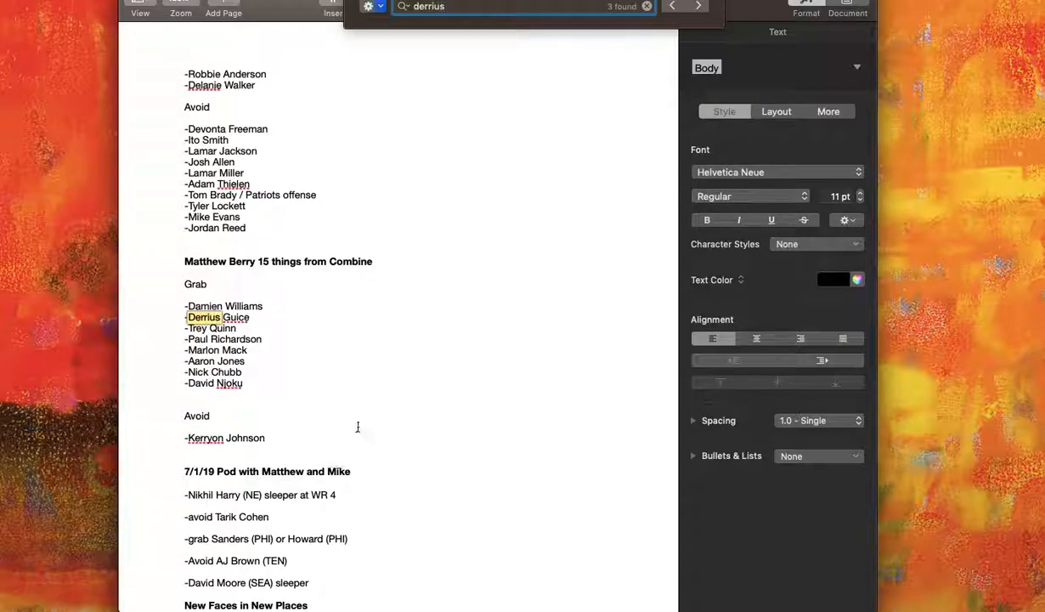
key("Return")
key("Return")
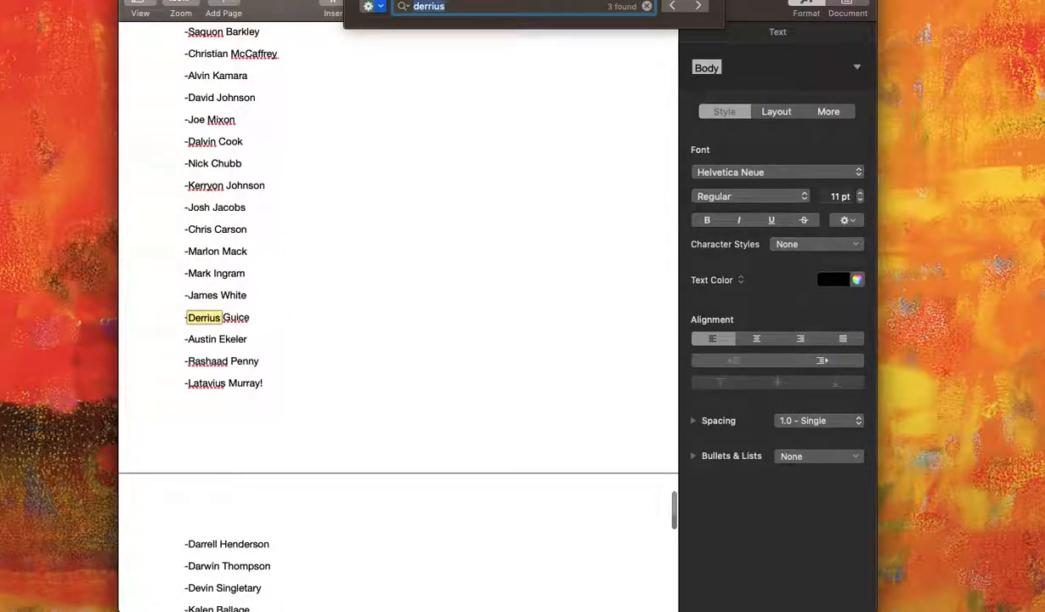
scroll(399, 322, "up", 5)
key("ctrl+Left")
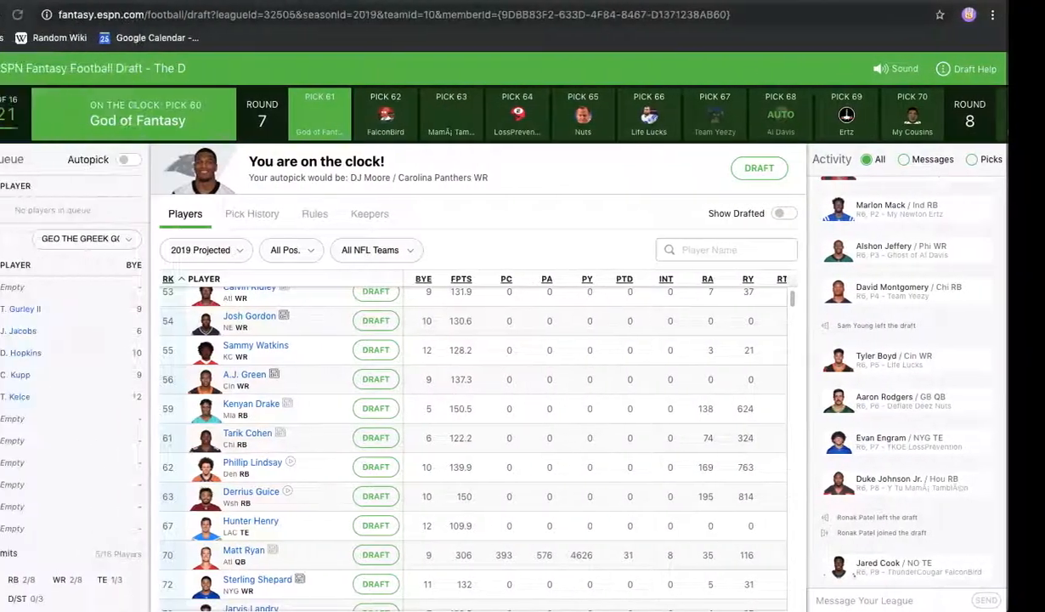
Filter the available player list to running backs.
scroll(360, 423, "up", 2)
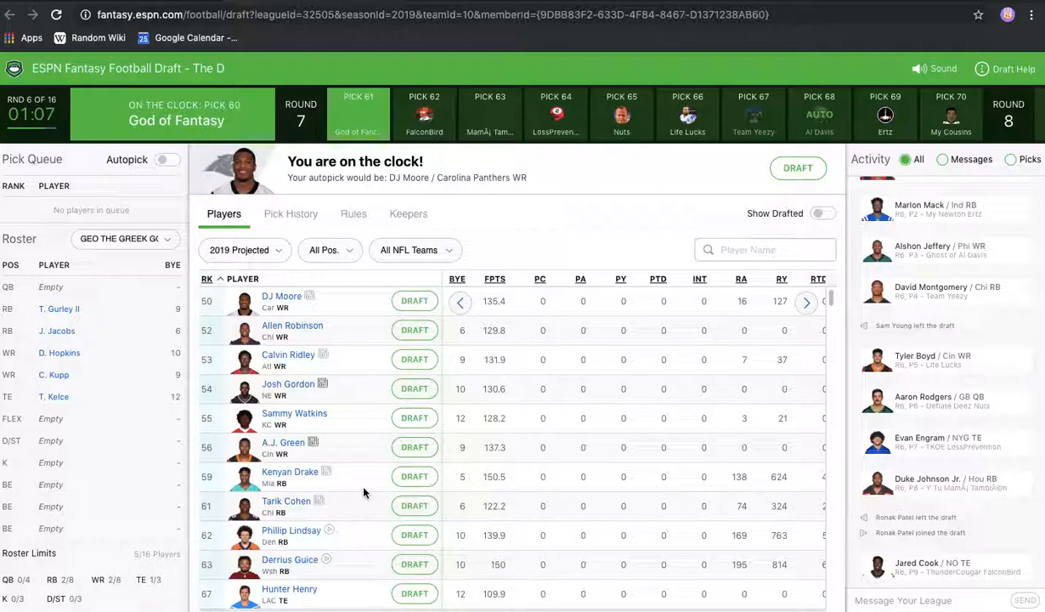
left_click(331, 250)
left_click(335, 275)
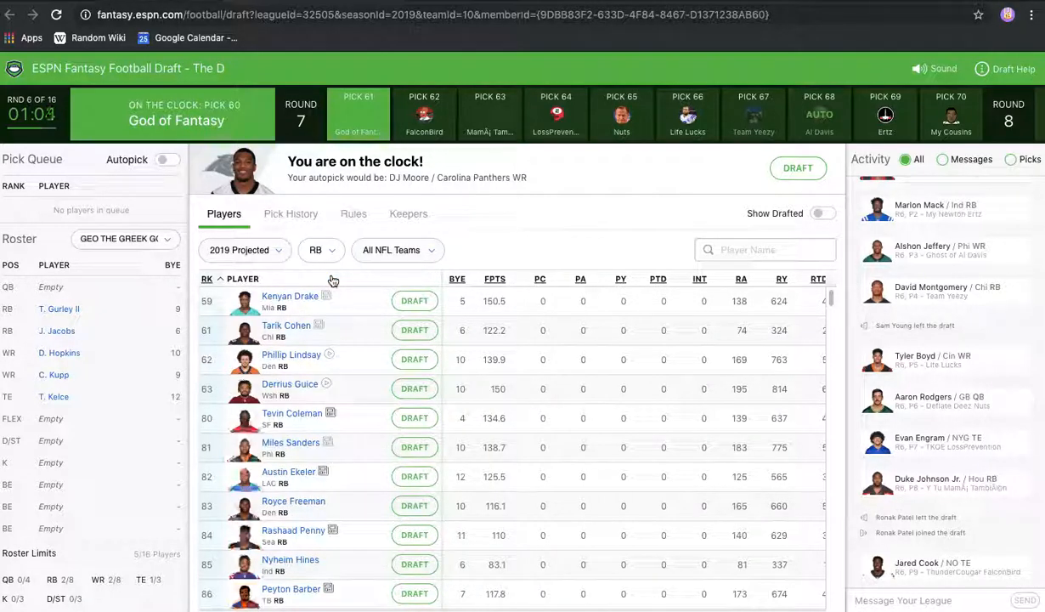
Review the available running backs and sort them by projected fantasy points.
scroll(313, 380, "down", 2)
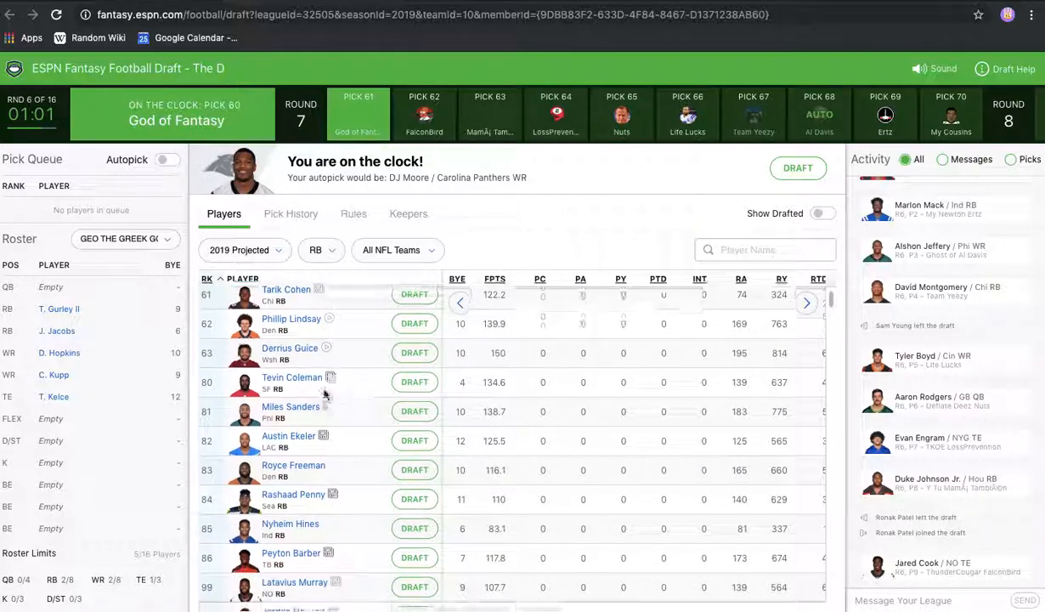
scroll(323, 395, "down", 3)
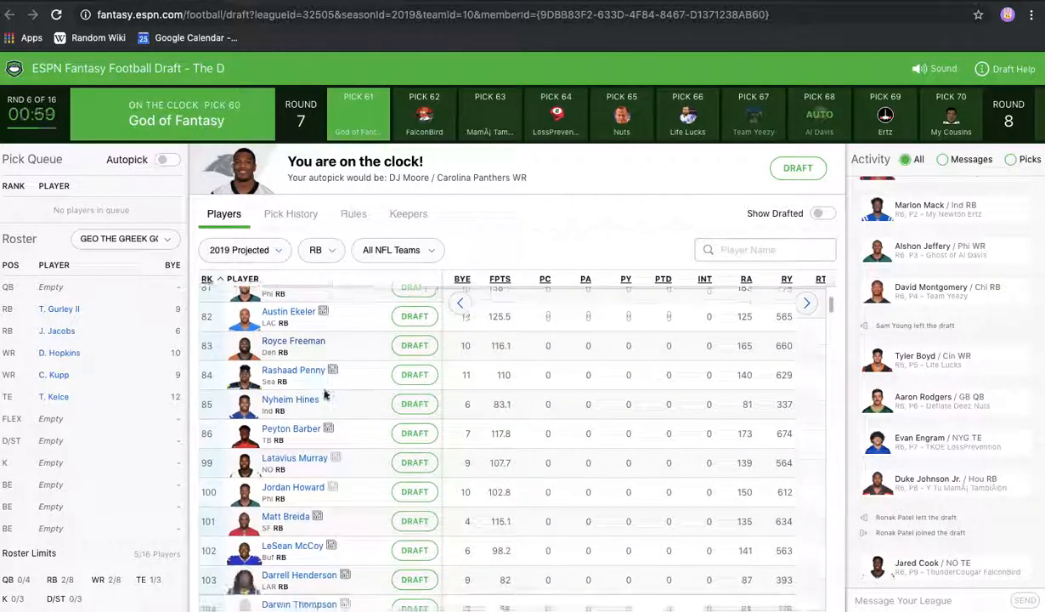
scroll(323, 395, "up", 1)
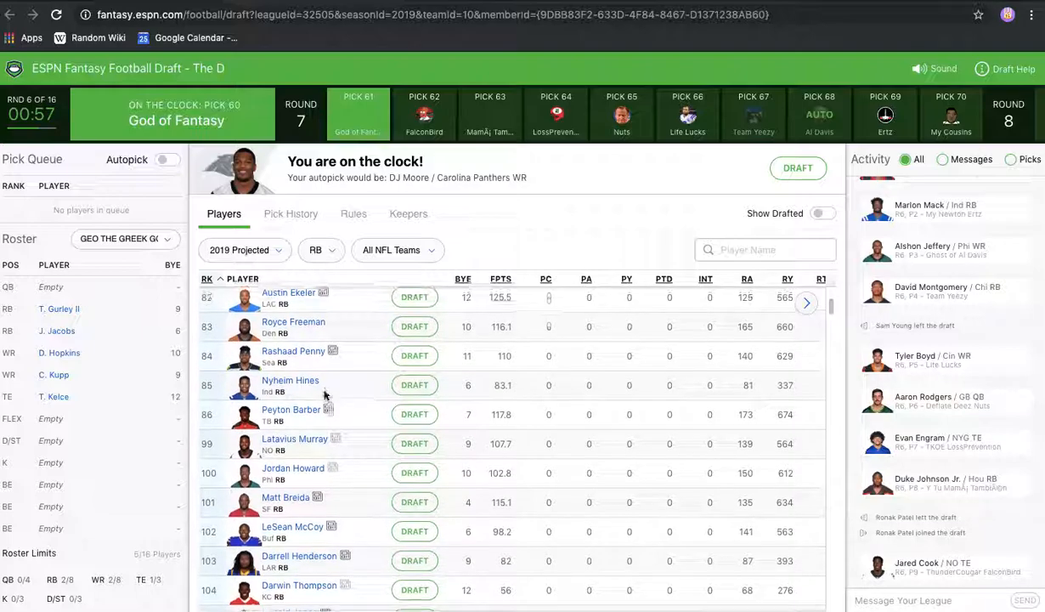
scroll(324, 395, "up", 4)
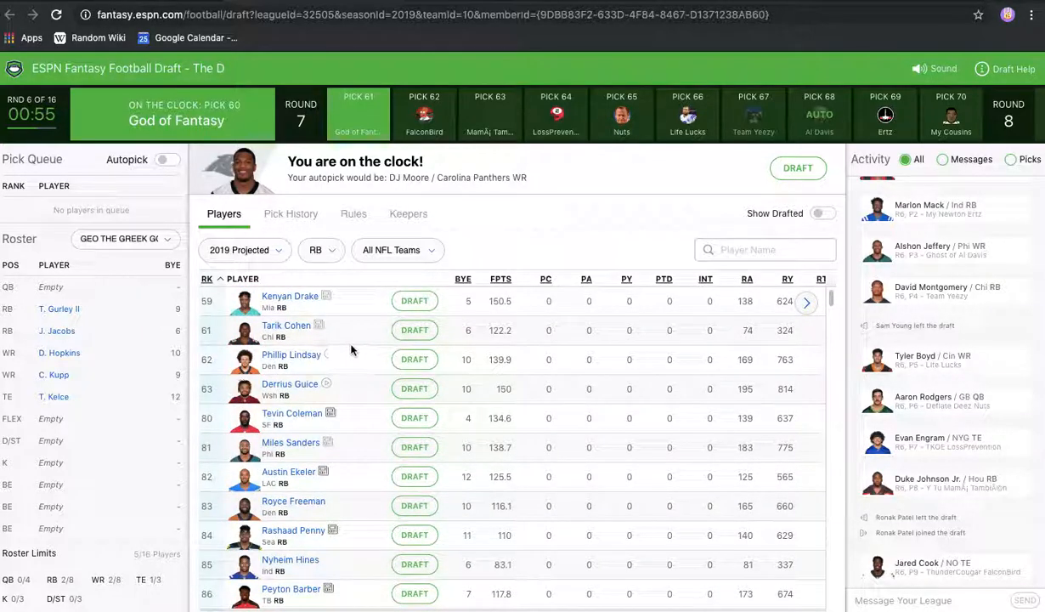
left_click(489, 279)
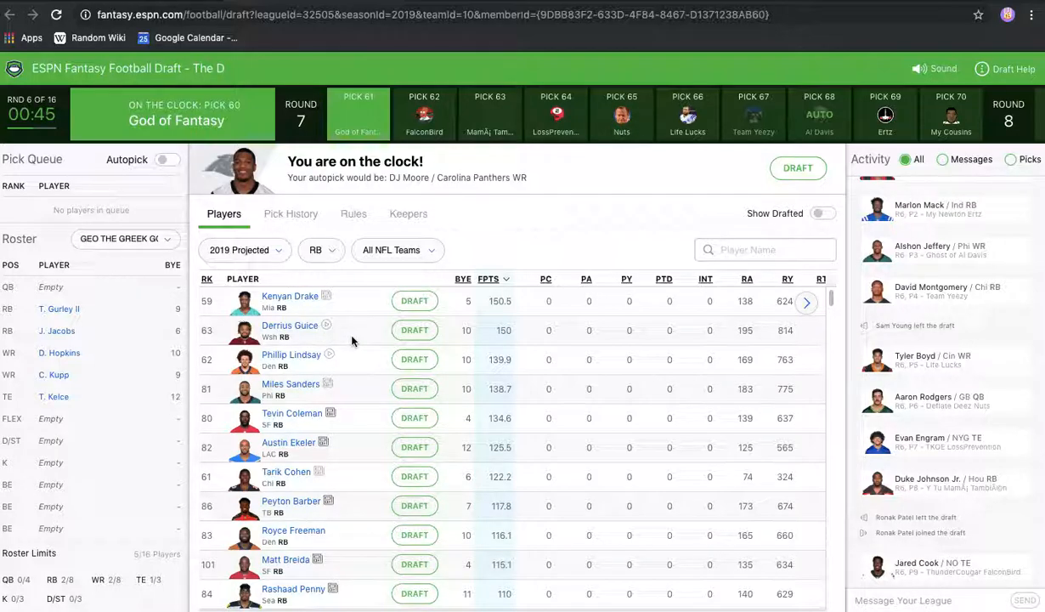
Filter the available players to wide receivers and draft DJ Moore of Carolina with pick 60.
left_click(321, 252)
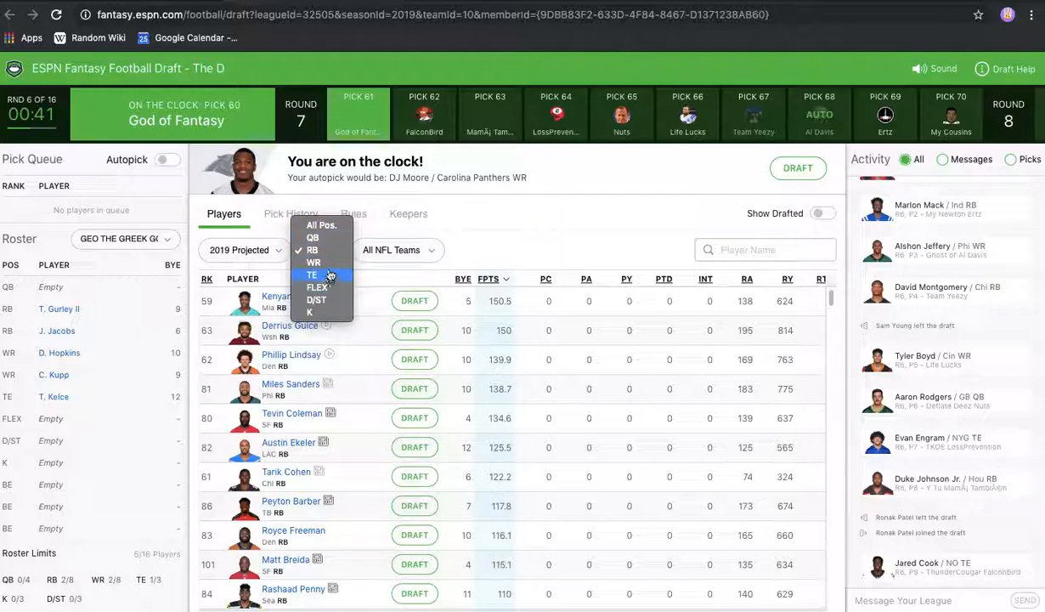
left_click(327, 264)
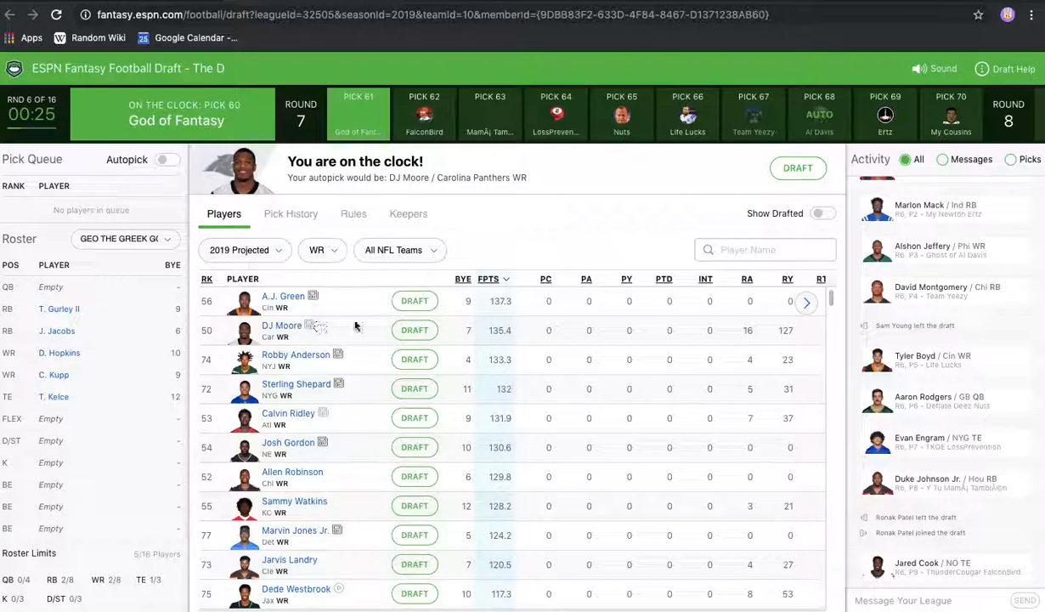
left_click(412, 333)
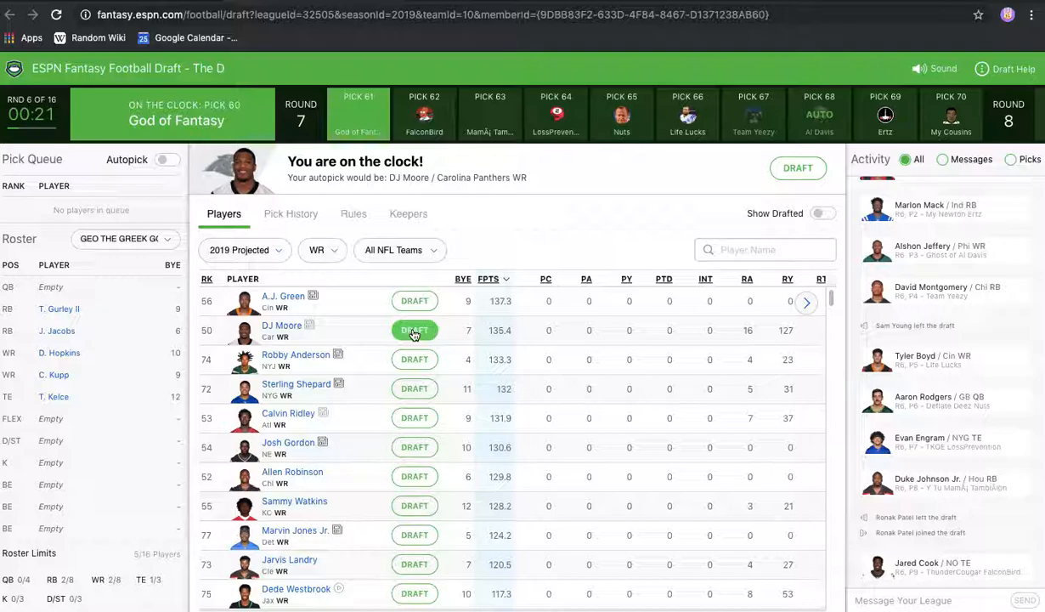
Filter the available players back to running backs and draft Derrius Guice of Washington with pick 61.
left_click(322, 250)
left_click(327, 248)
left_click(335, 277)
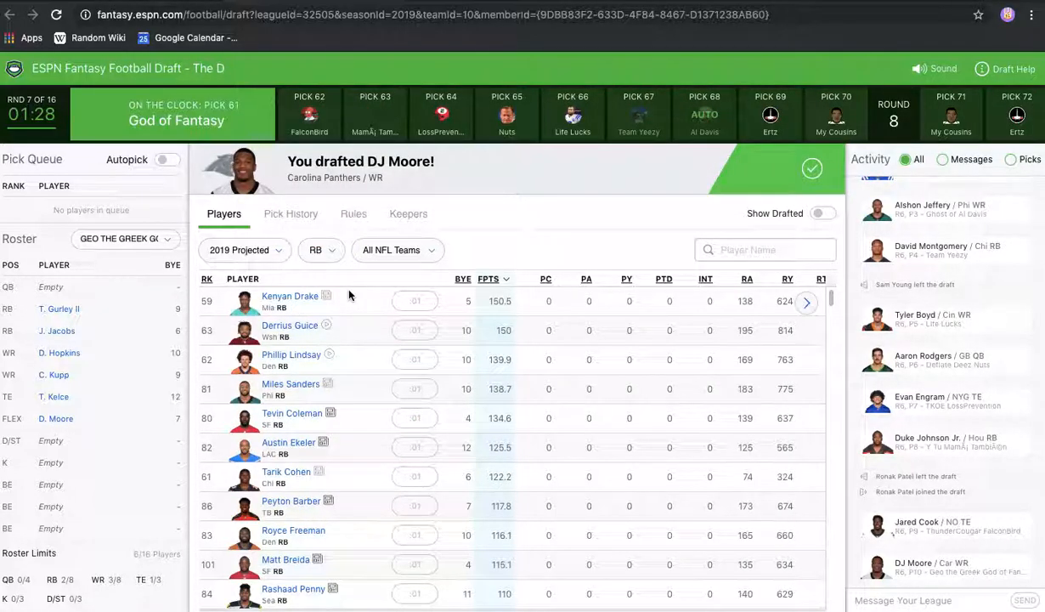
scroll(106, 445, "down", 2)
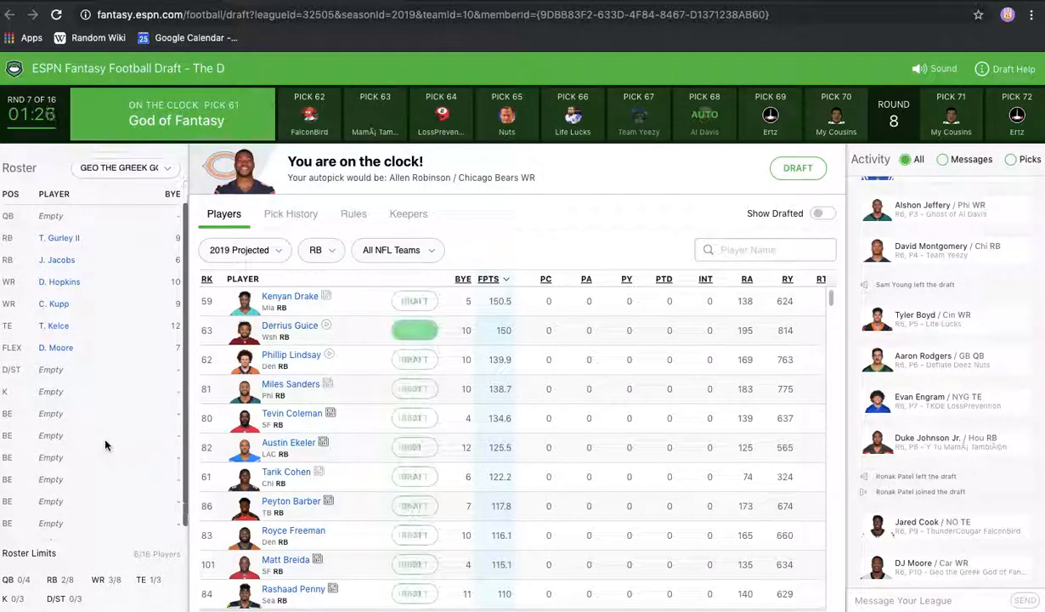
scroll(105, 444, "up", 2)
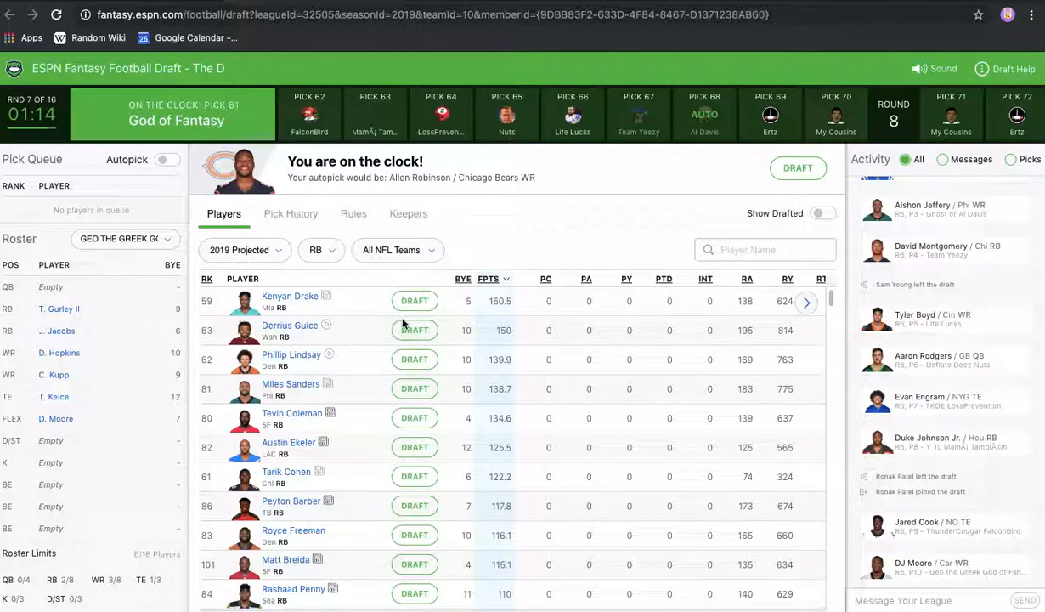
scroll(170, 387, "down", 1)
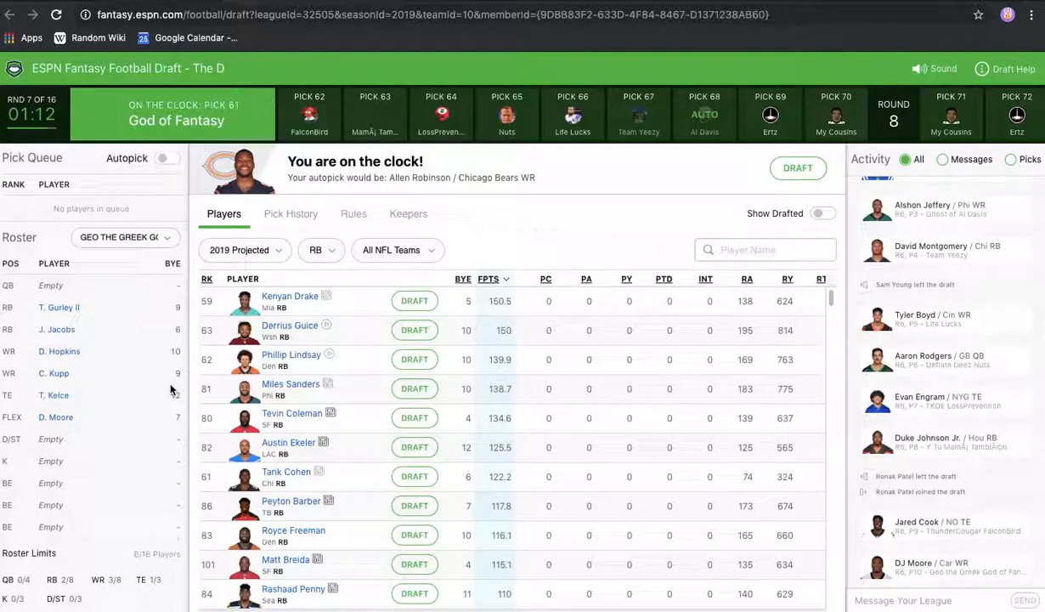
scroll(170, 387, "up", 1)
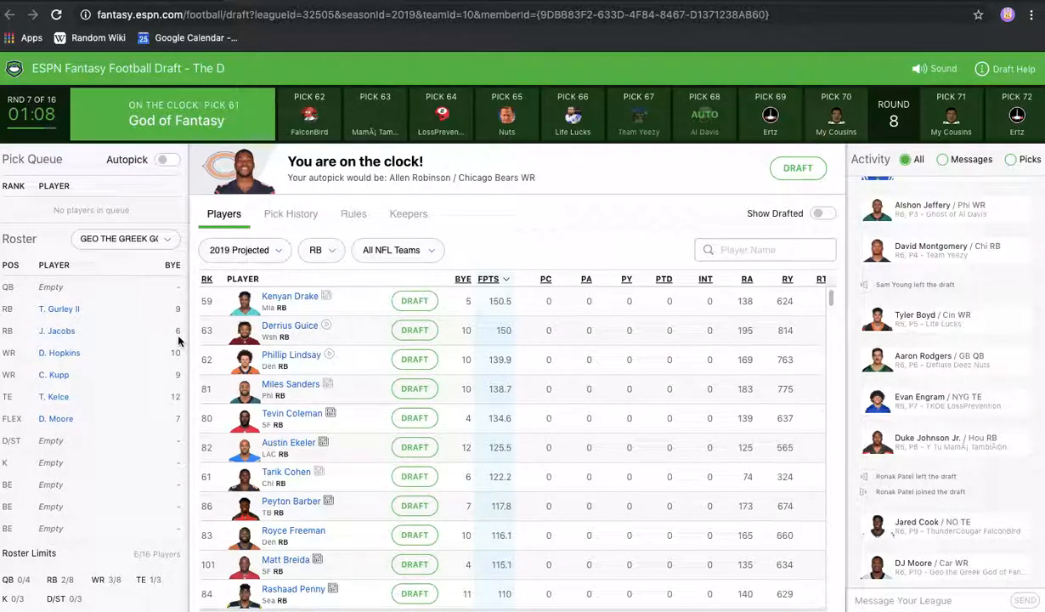
left_click(415, 332)
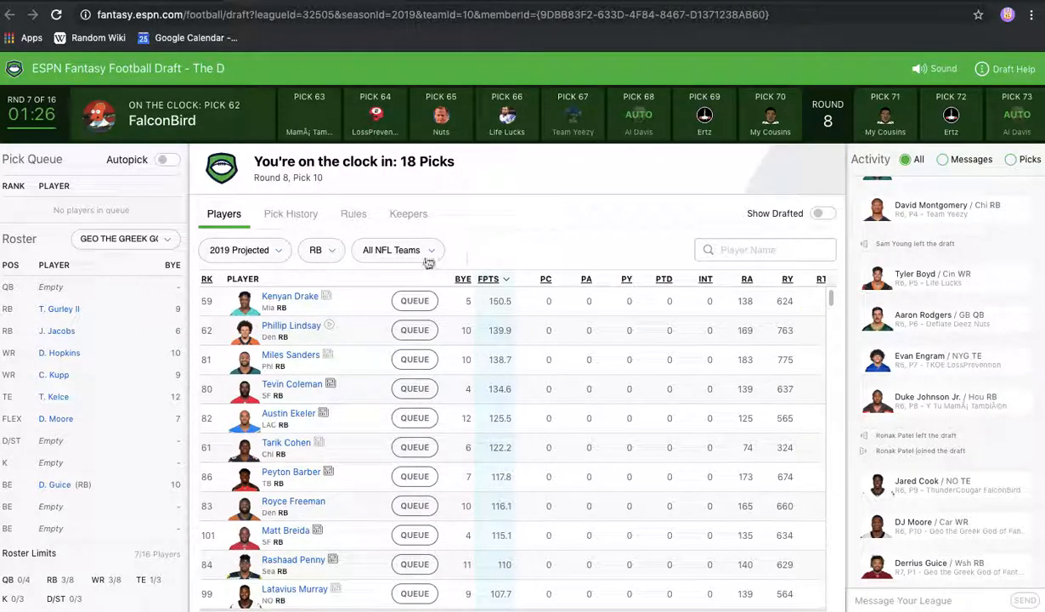
Show available players at all positions and restore the list's rank order.
left_click(317, 250)
left_click(328, 227)
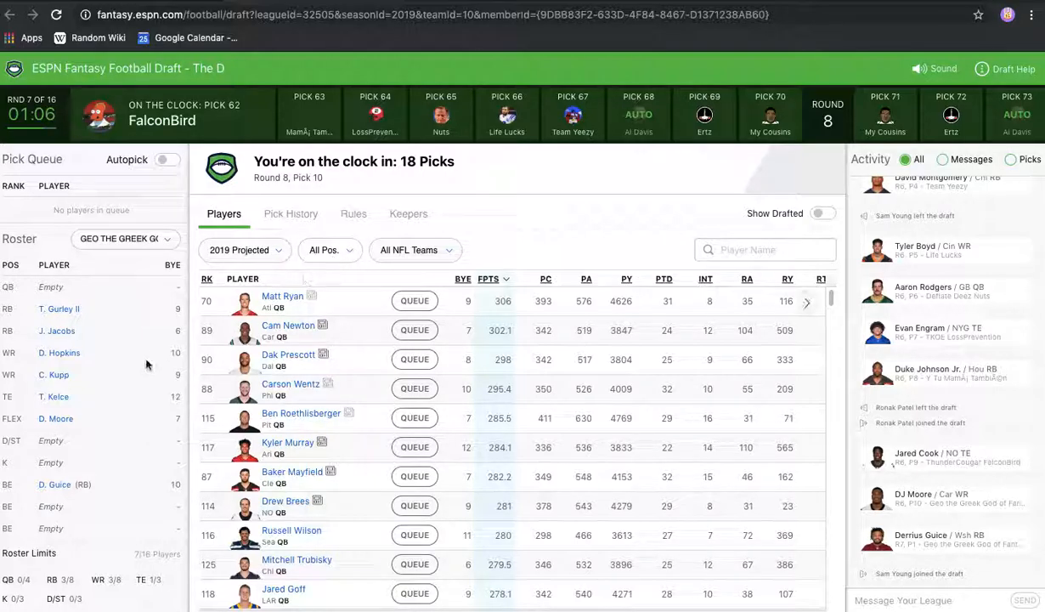
scroll(143, 397, "down", 3)
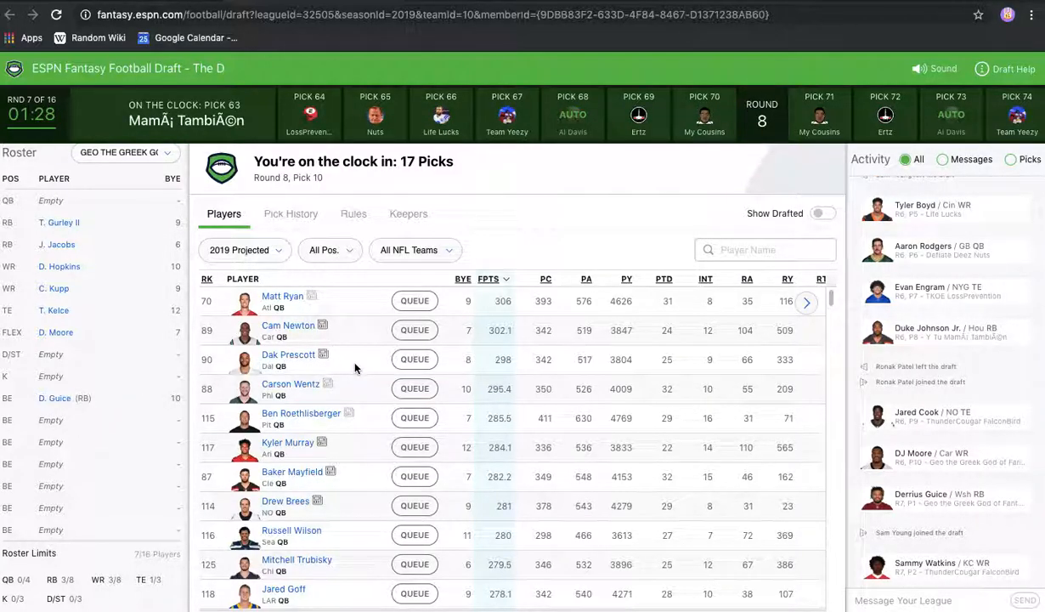
left_click(326, 252)
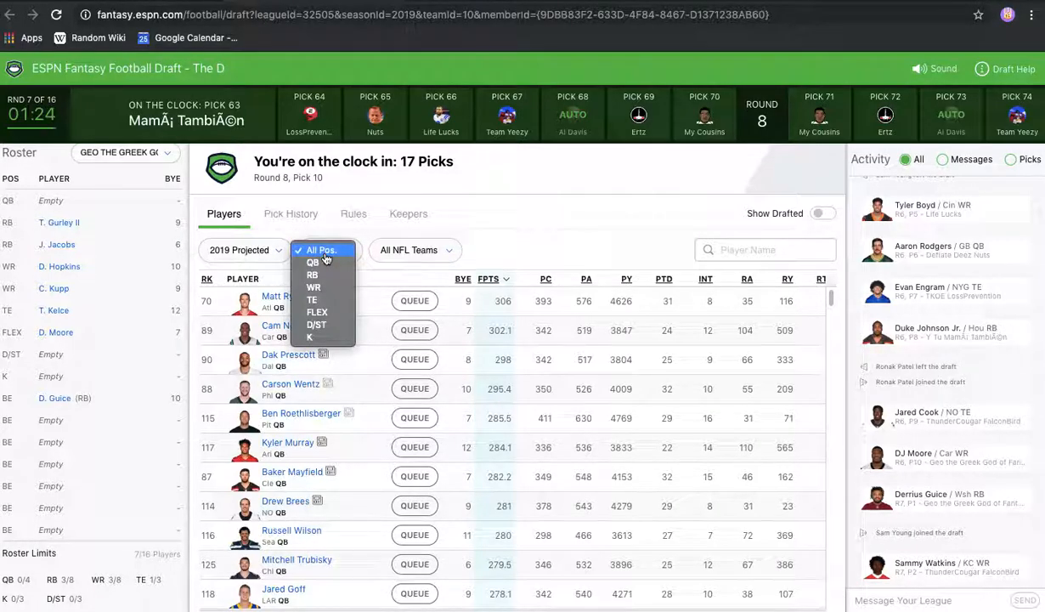
left_click(324, 253)
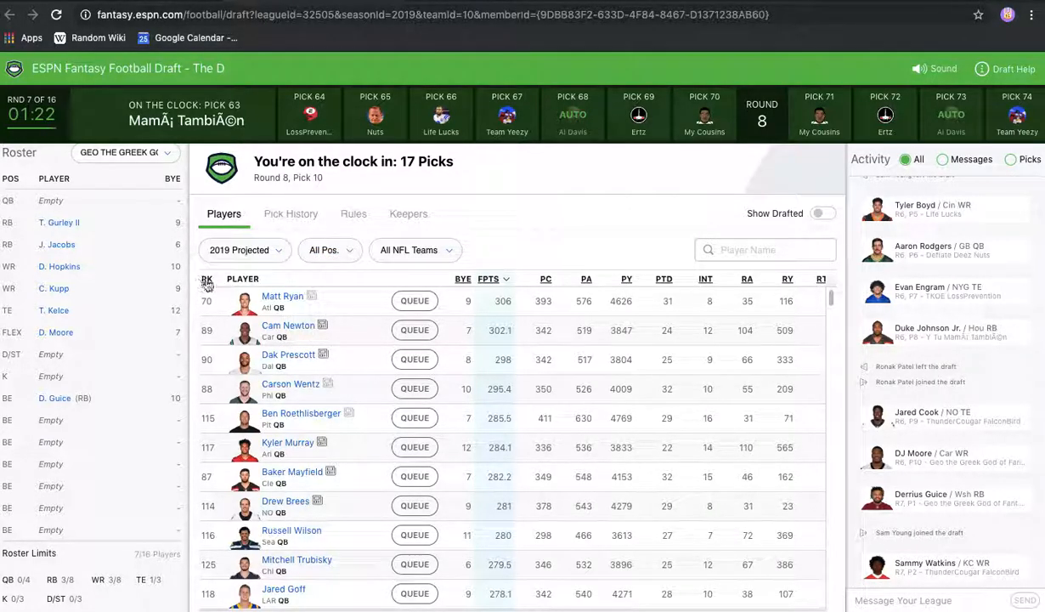
left_click(203, 275)
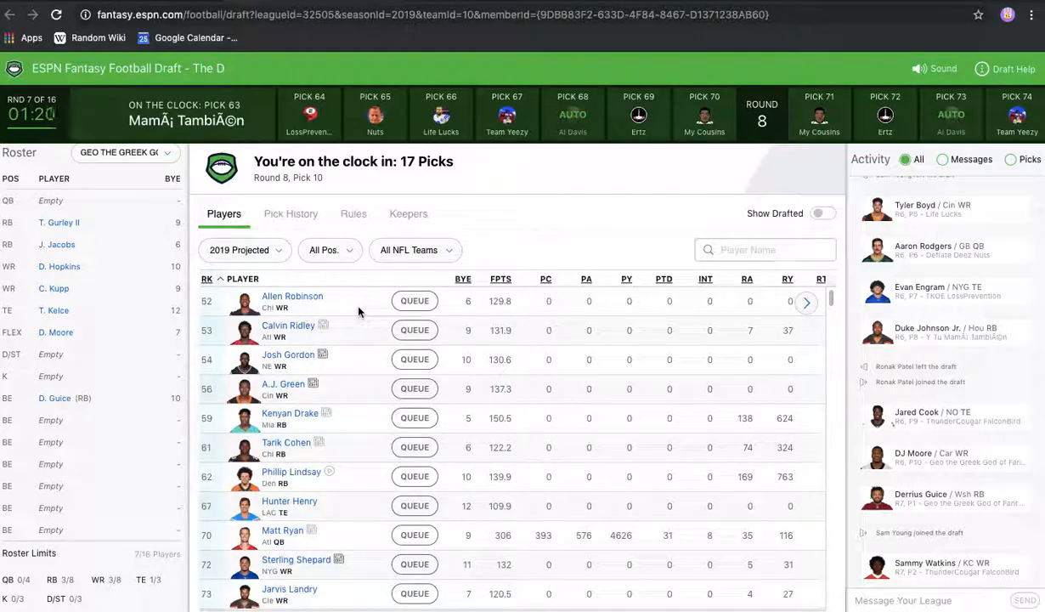
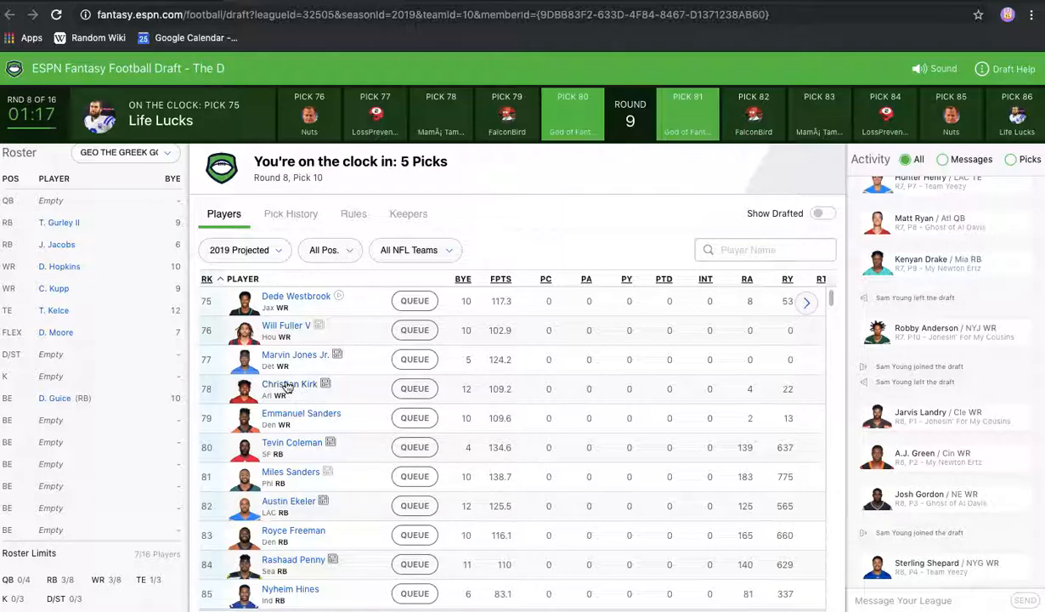
Filter the available players to FLEX and sort them by projected fantasy points.
scroll(297, 412, "down", 2)
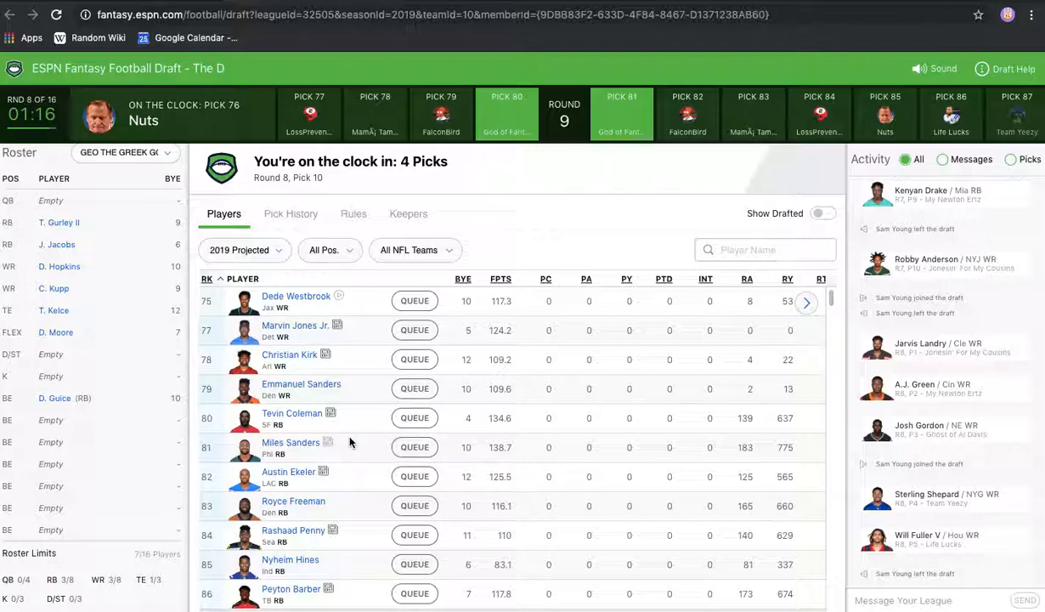
scroll(349, 451, "down", 3)
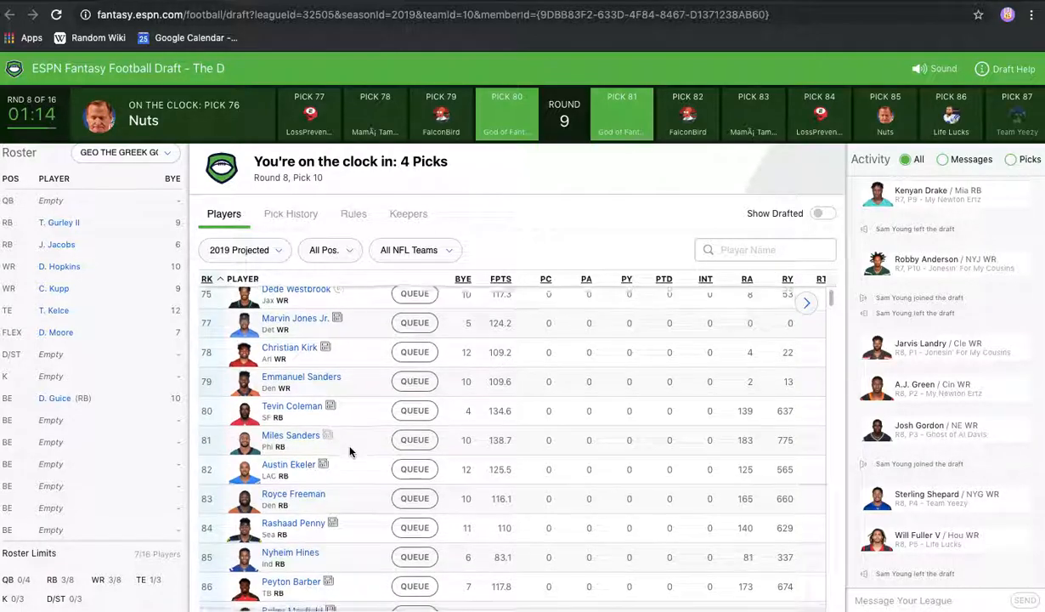
scroll(349, 451, "up", 3)
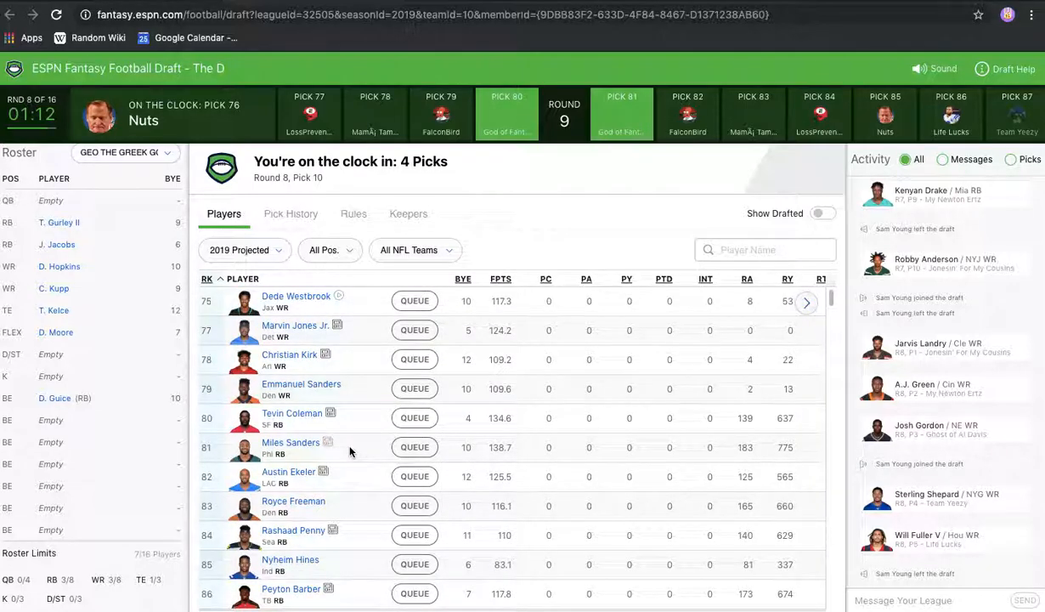
left_click(332, 253)
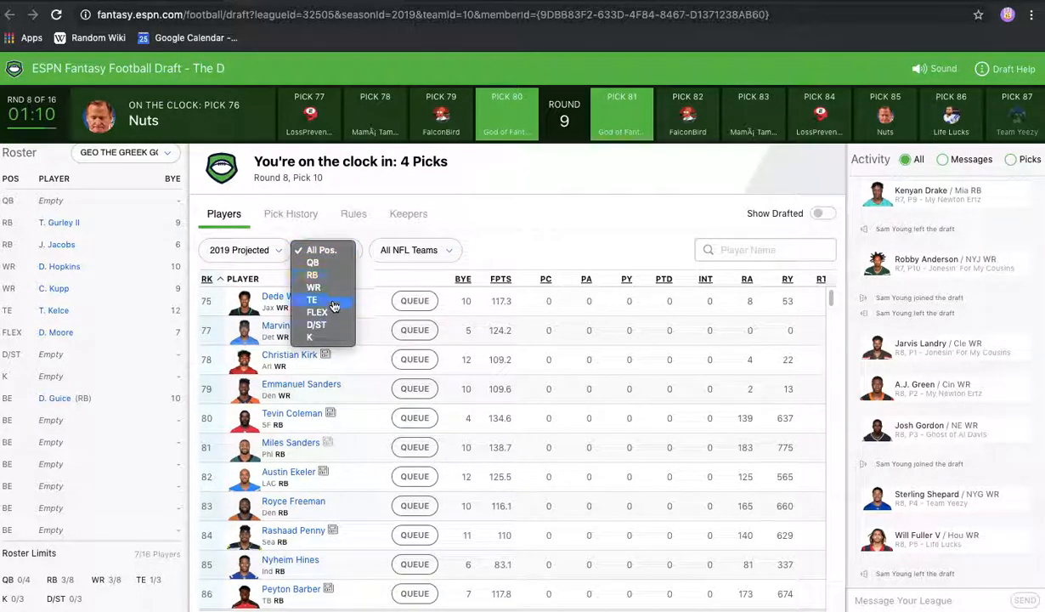
left_click(403, 287)
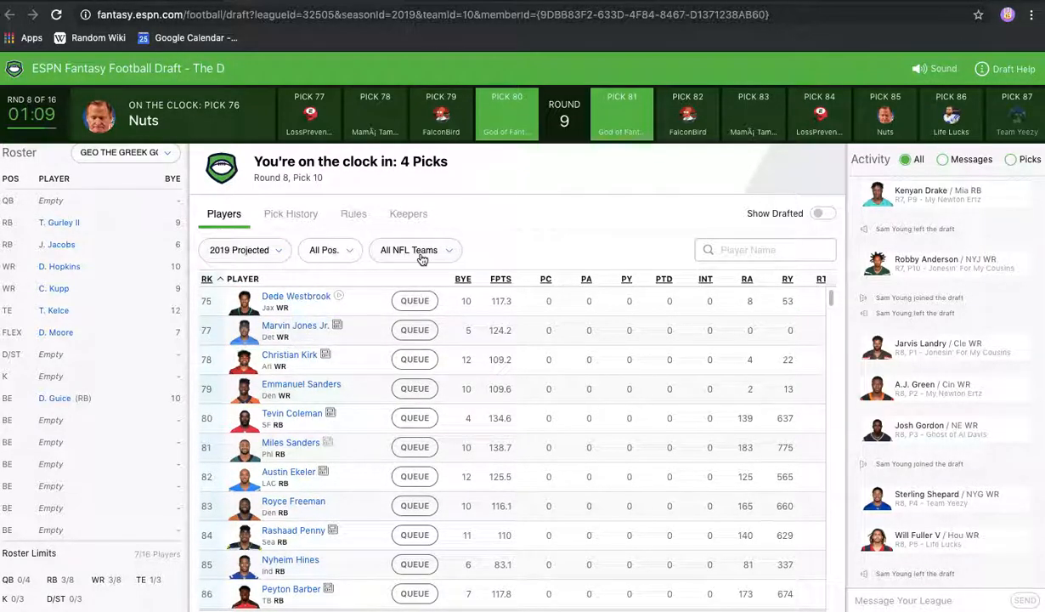
left_click(500, 284)
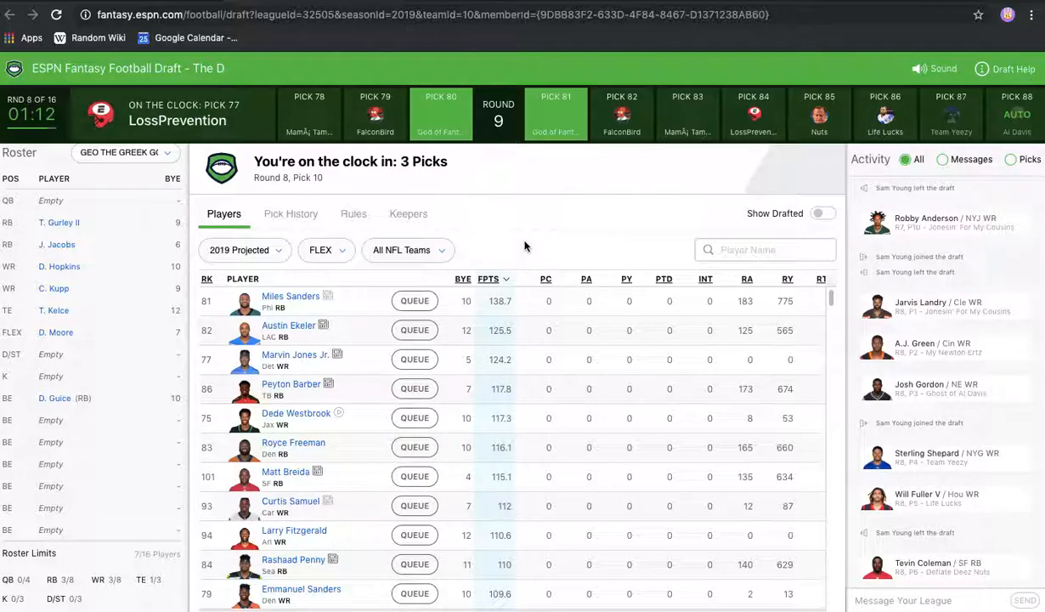
scroll(510, 410, "down", 2)
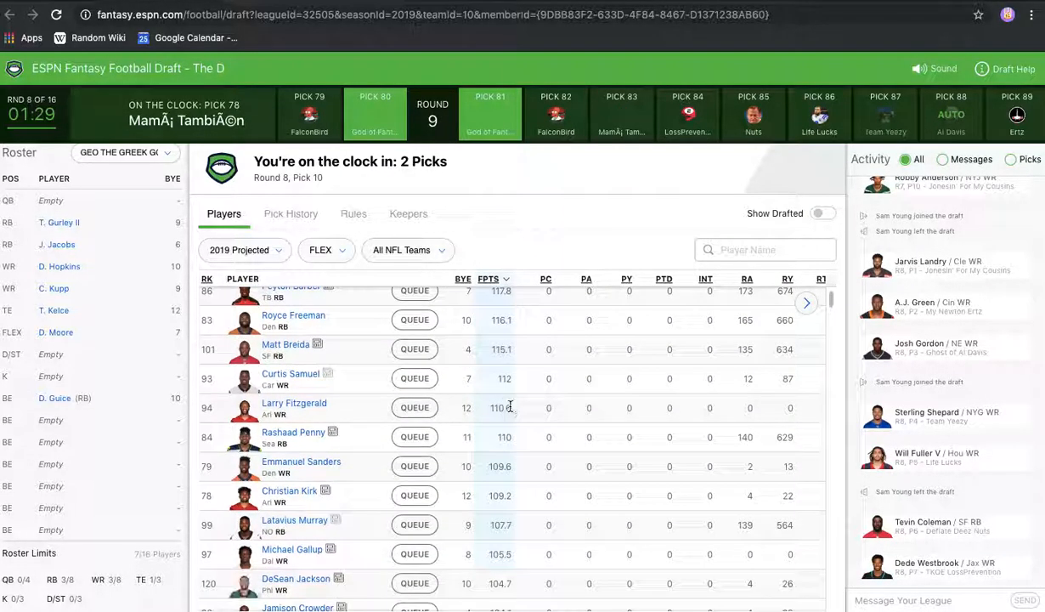
scroll(511, 411, "up", 2)
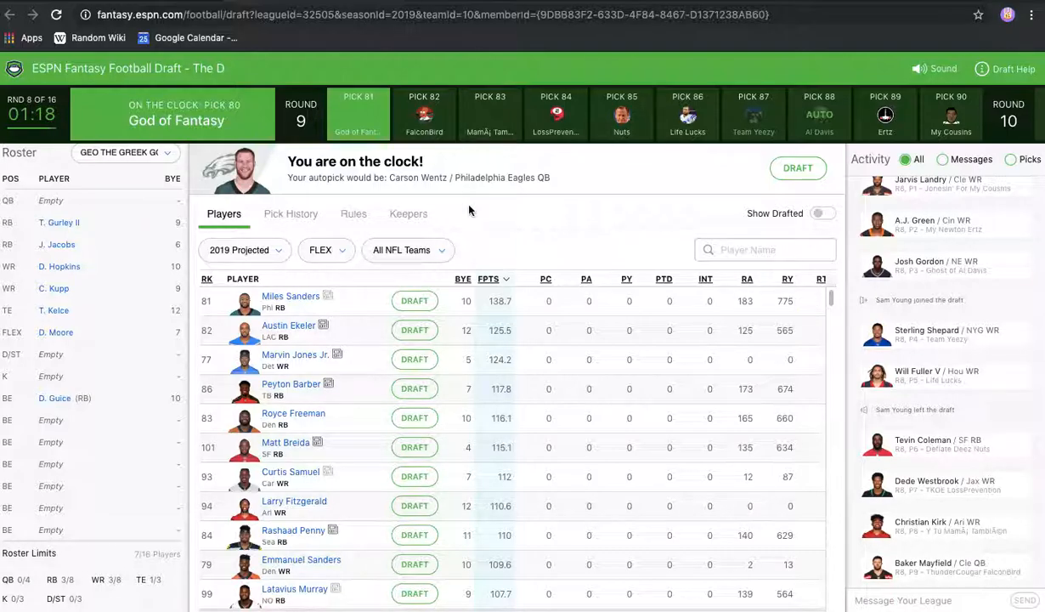
Switch to the Pages notes, search for "miles" and "ekeler", read the surrounding running back list and return to the draft room.
key("ctrl+Right")
key("super+f")
type("mile")
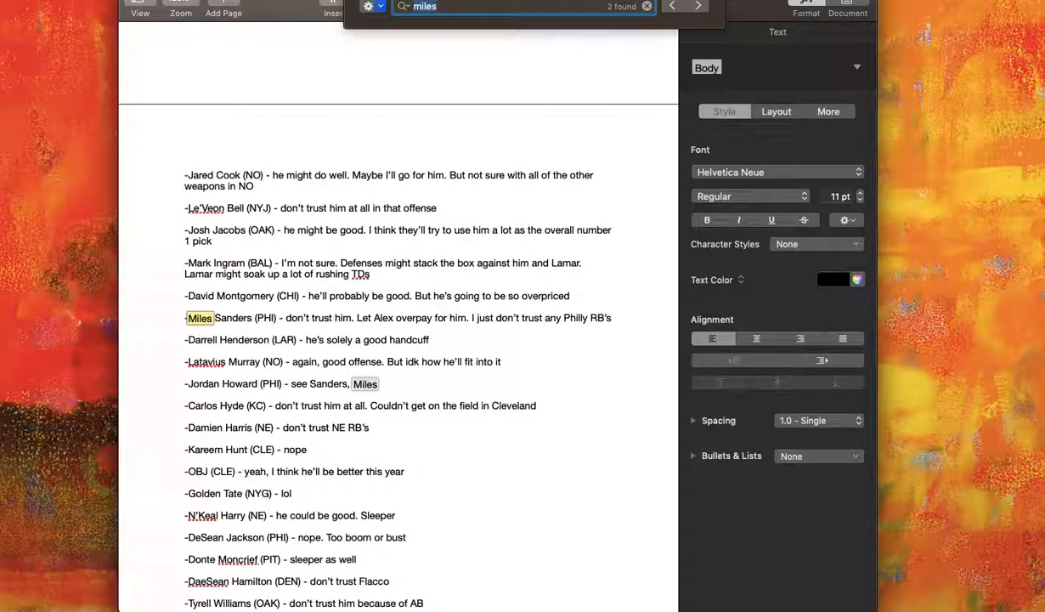
type("ekeler")
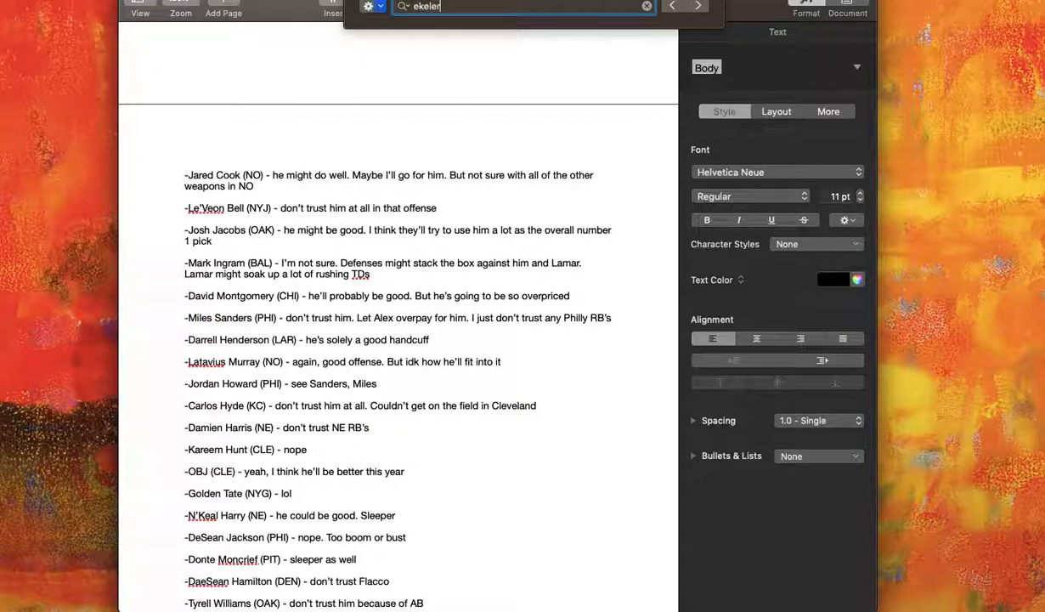
key("Return")
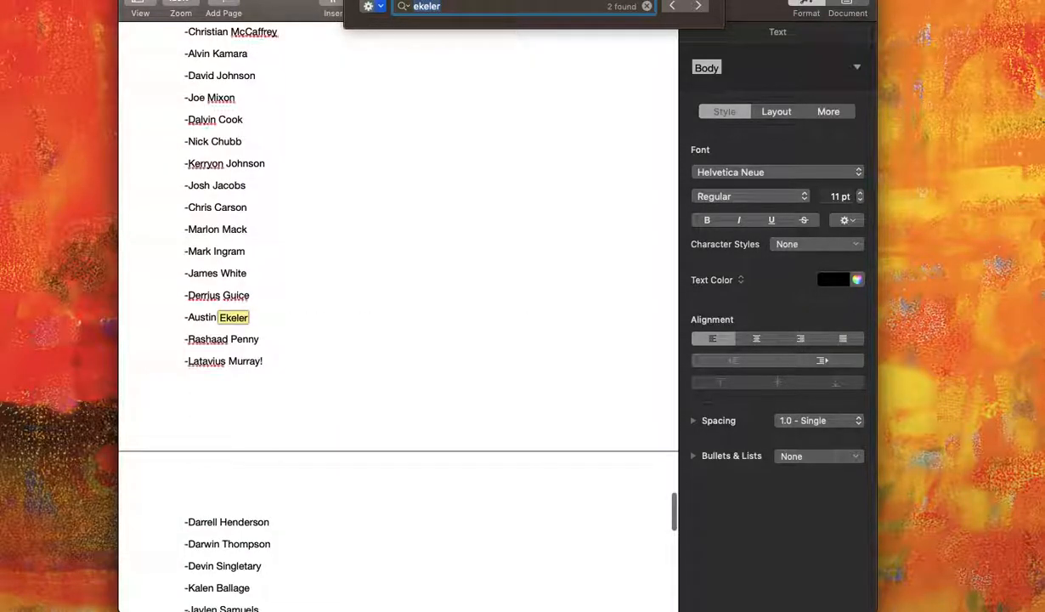
scroll(411, 368, "up", 10)
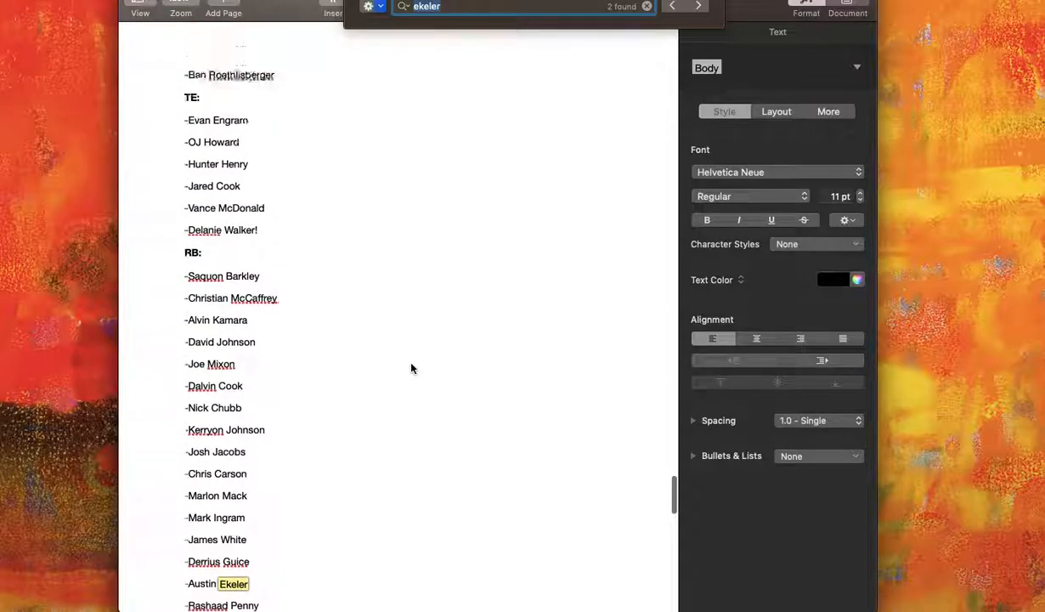
scroll(411, 368, "down", 8)
key("ctrl+Left")
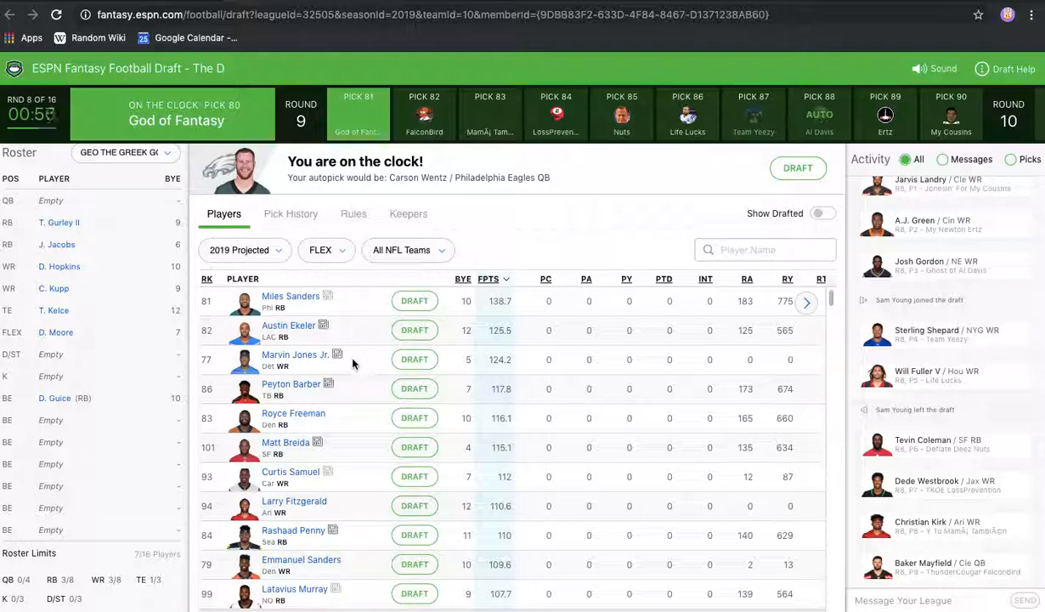
Compare the projections of the available FLEX players and draft wide receiver Larry Fitzgerald of Arizona with pick 80.
scroll(348, 437, "down", 3)
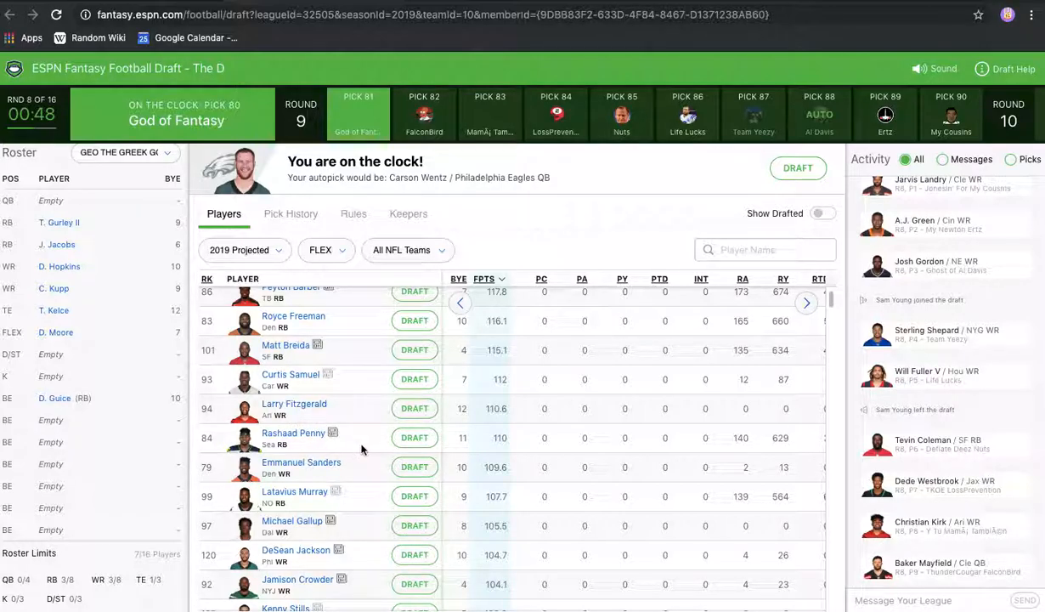
scroll(608, 463, "right", 3)
scroll(608, 462, "down", 1)
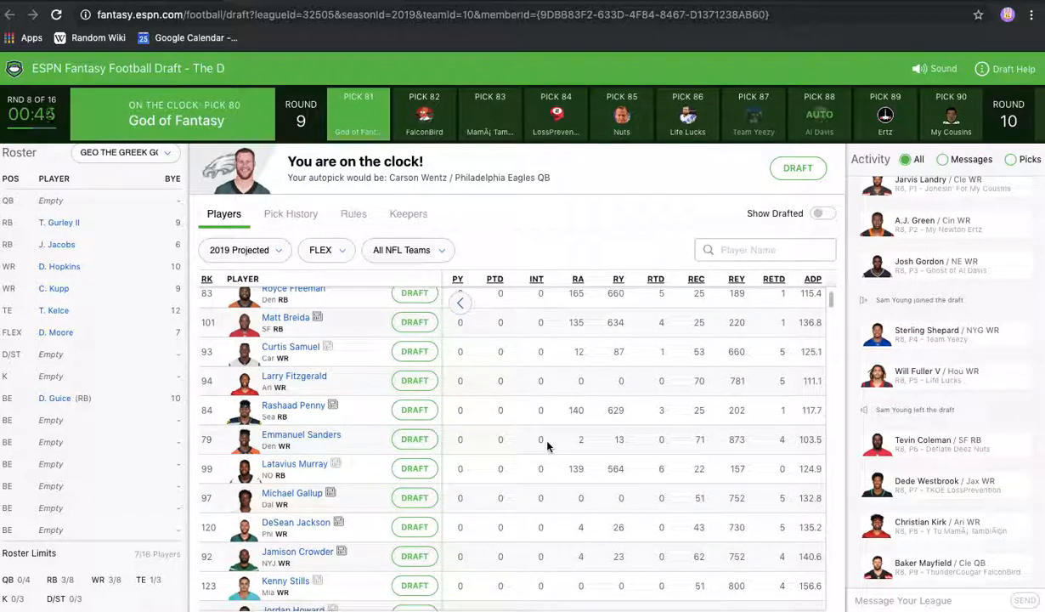
scroll(548, 446, "left", 3)
scroll(377, 443, "up", 1)
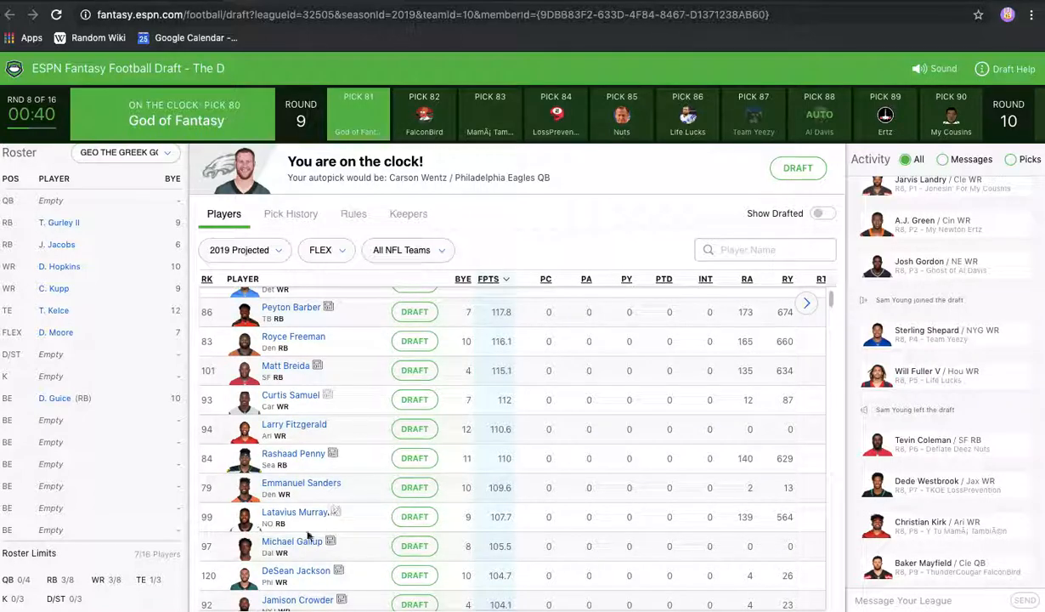
scroll(331, 470, "up", 3)
scroll(331, 470, "down", 3)
scroll(333, 470, "up", 2)
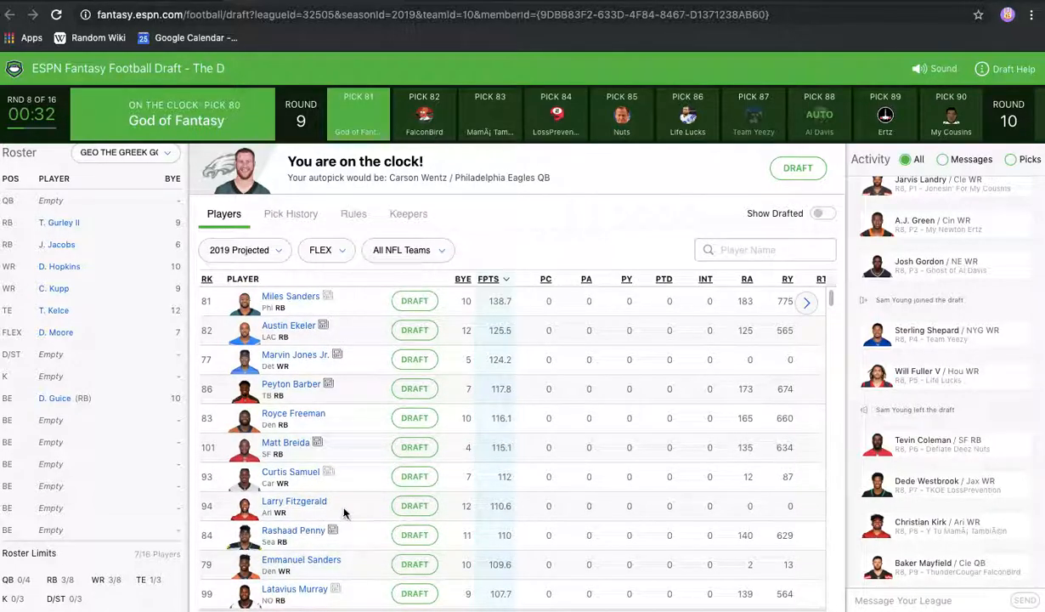
scroll(344, 513, "down", 1)
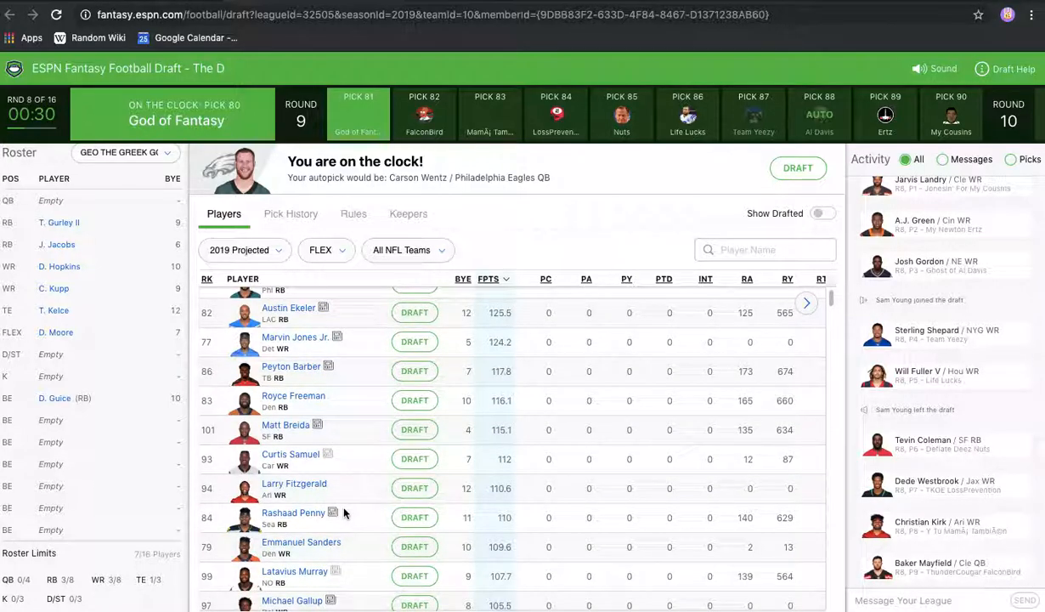
scroll(344, 512, "up", 1)
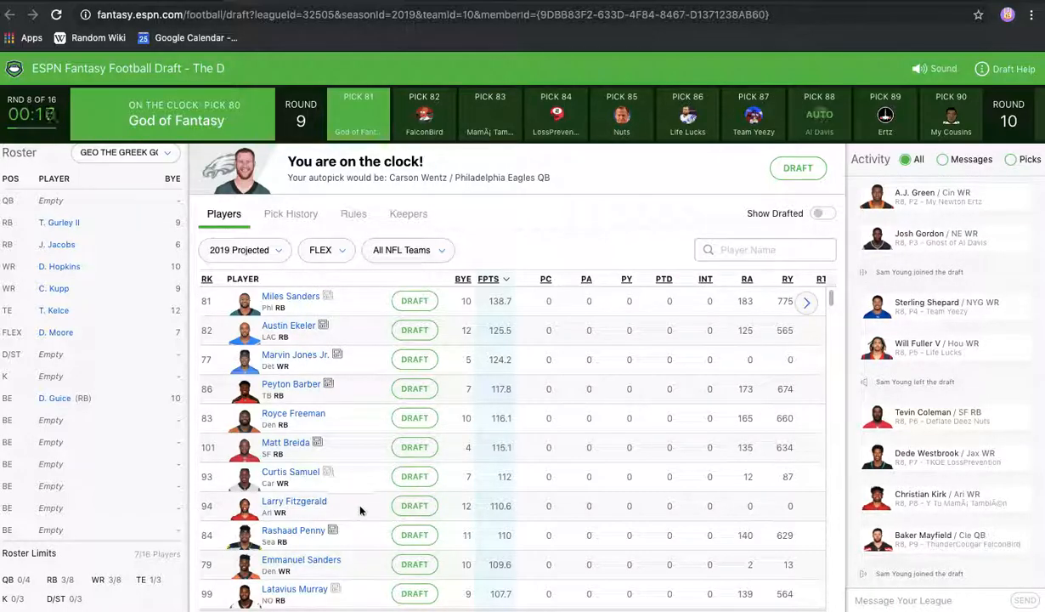
left_click(412, 506)
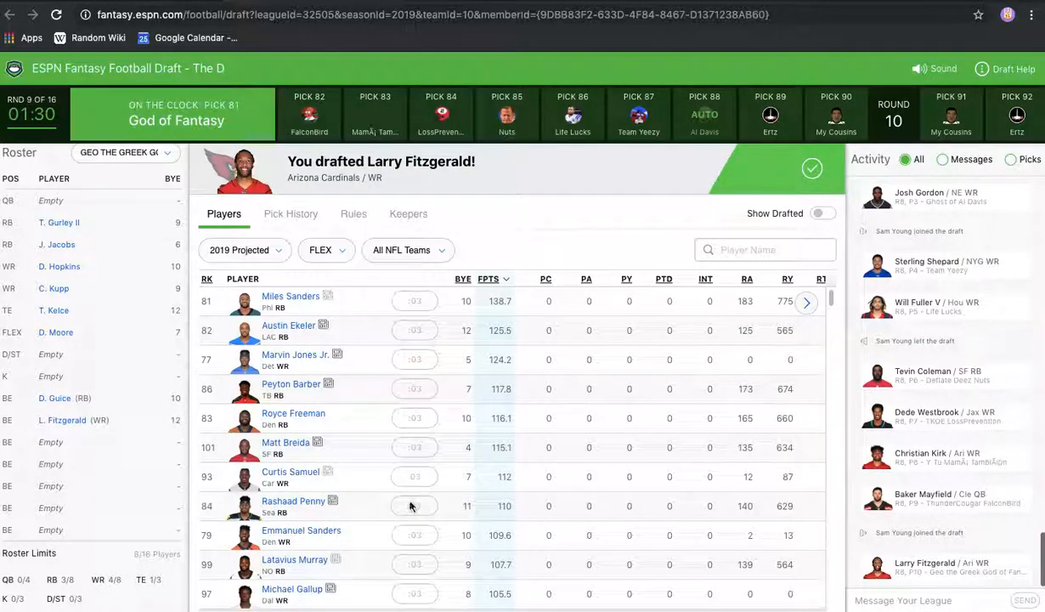
Filter the available players to running backs and draft Austin Ekeler of the Los Angeles Chargers with pick 81.
left_click(326, 251)
left_click(321, 213)
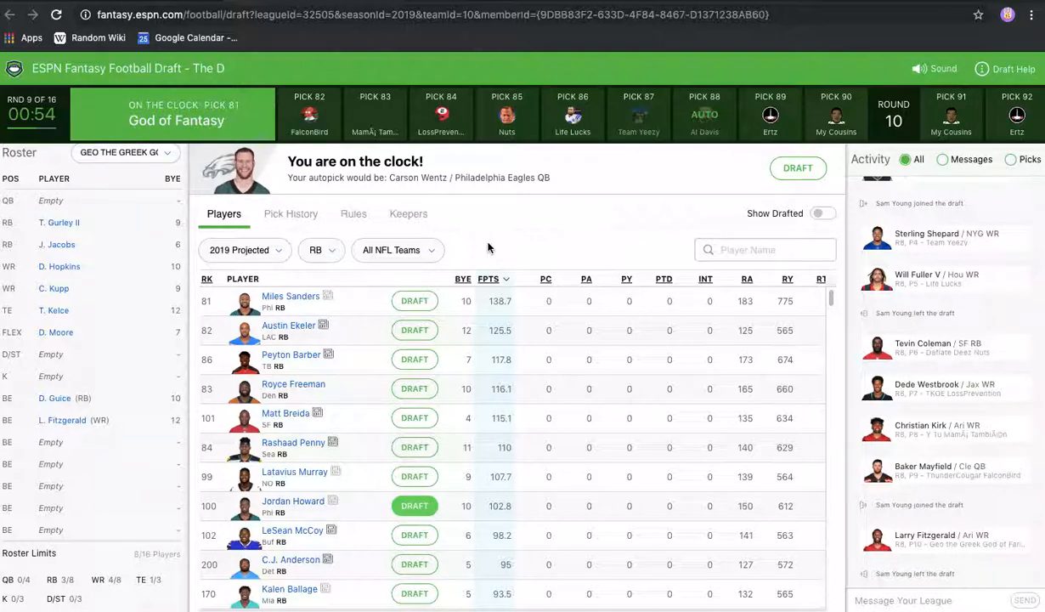
left_click(407, 334)
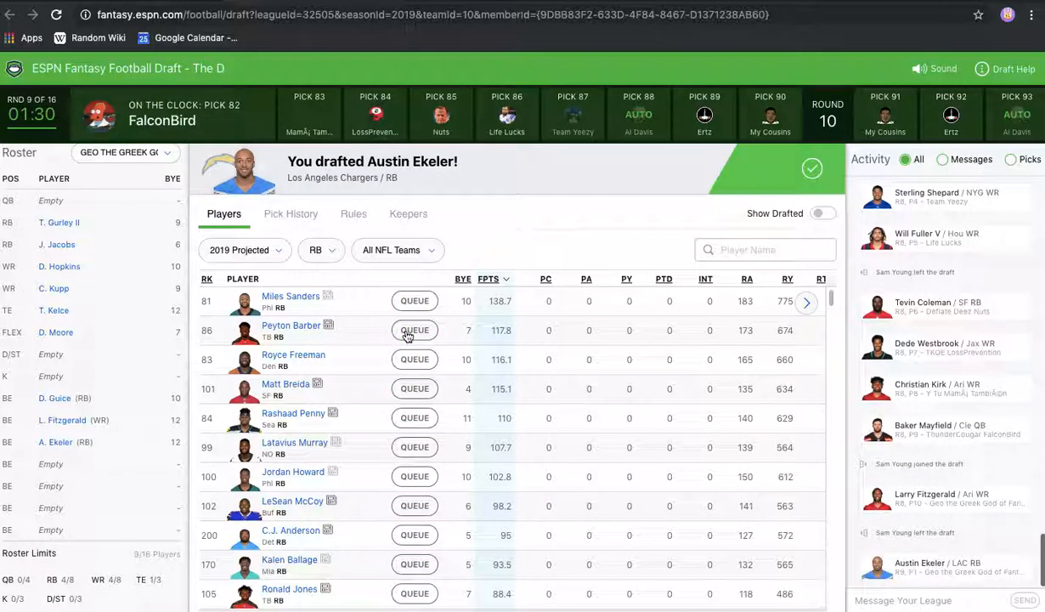
Filter the available players to quarterbacks and review their projected points alongside the current team roster.
left_click(318, 250)
left_click(316, 239)
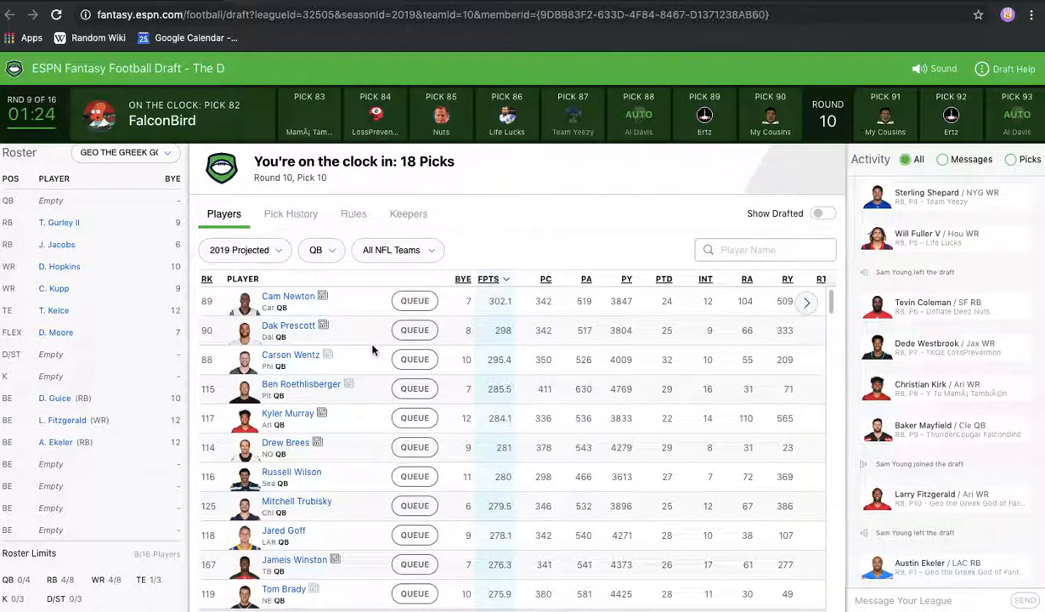
scroll(372, 350, "down", 1)
scroll(371, 349, "up", 1)
scroll(75, 394, "up", 1)
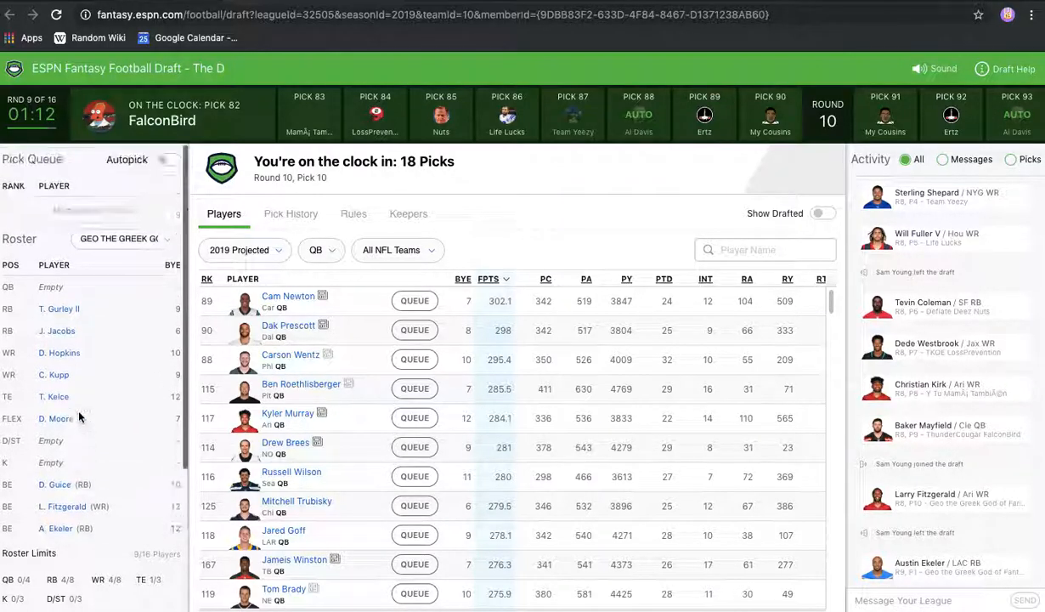
scroll(78, 415, "down", 2)
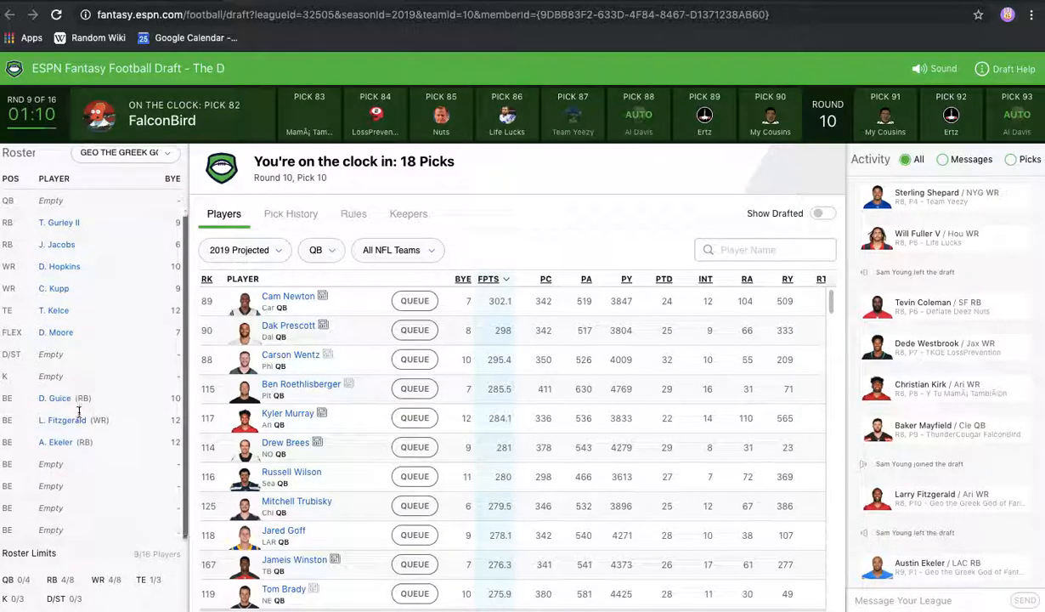
Review the drafted players and empty slots on the own team's roster, including the bench.
scroll(78, 415, "up", 1)
scroll(78, 415, "down", 1)
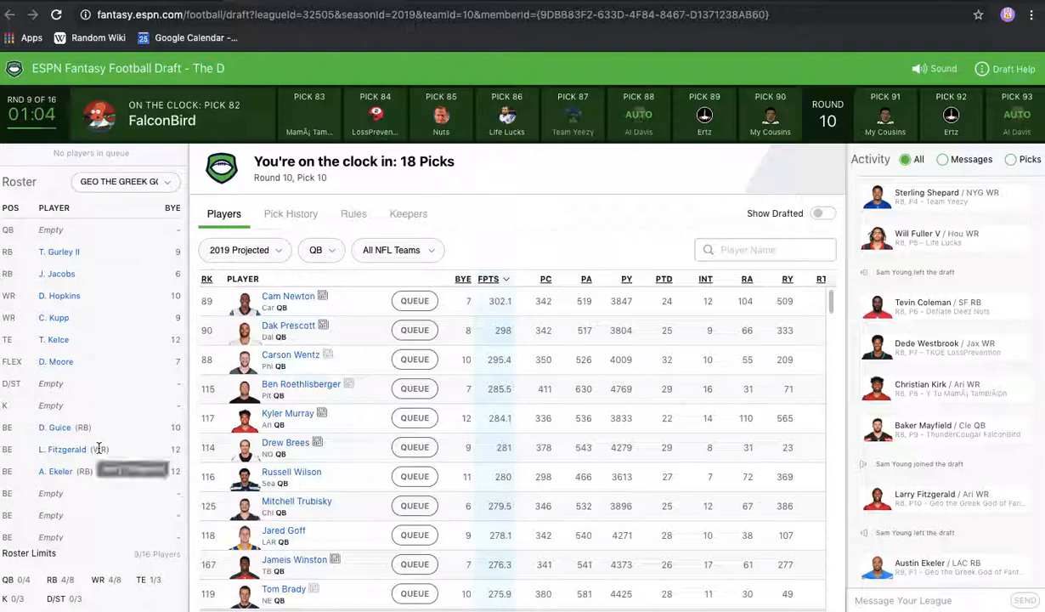
scroll(131, 438, "up", 1)
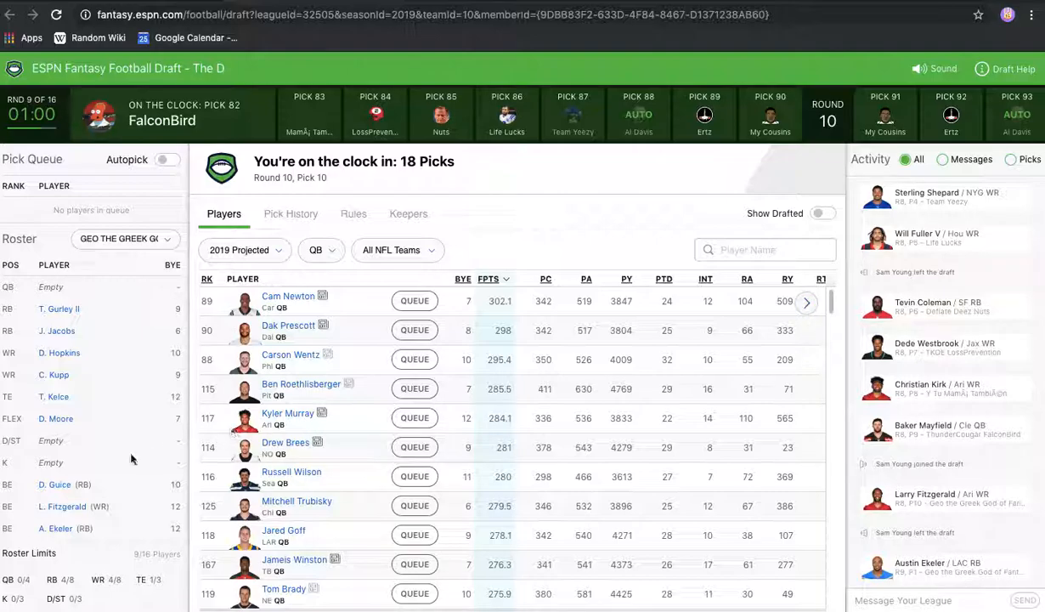
scroll(144, 454, "down", 1)
scroll(109, 457, "up", 1)
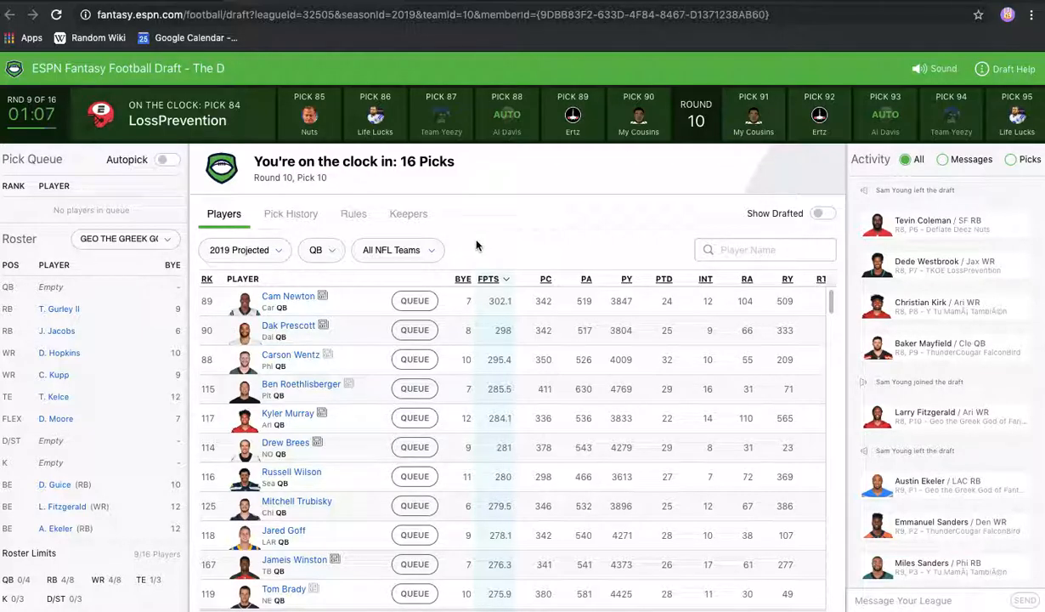
scroll(159, 374, "down", 2)
scroll(159, 374, "up", 2)
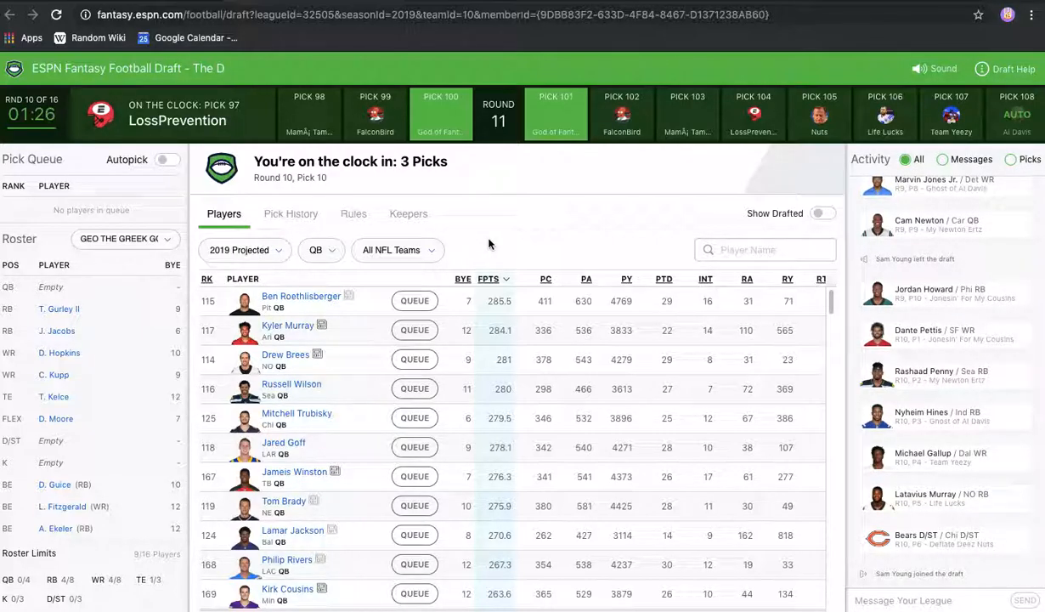
Limit the draft activity feed to picks only.
left_click(1009, 160)
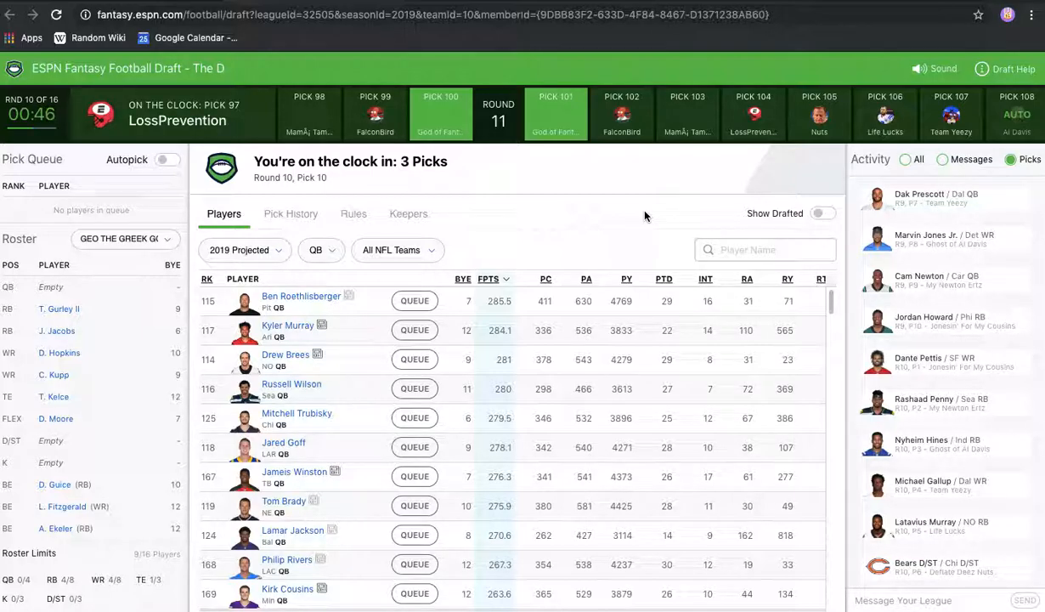
Review the full rosters of Y Tu Mamá También, ThunderCougar FalconBird and TKOE LossPrevention, and return to the own team's roster.
left_click(306, 114)
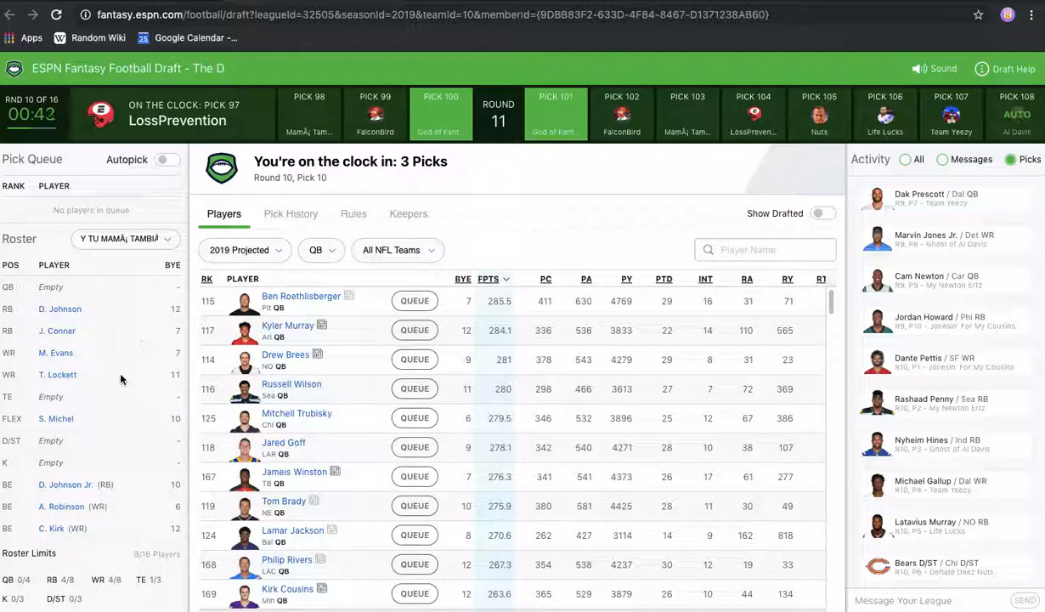
scroll(121, 379, "down", 2)
scroll(119, 373, "up", 2)
left_click(384, 124)
scroll(94, 374, "down", 2)
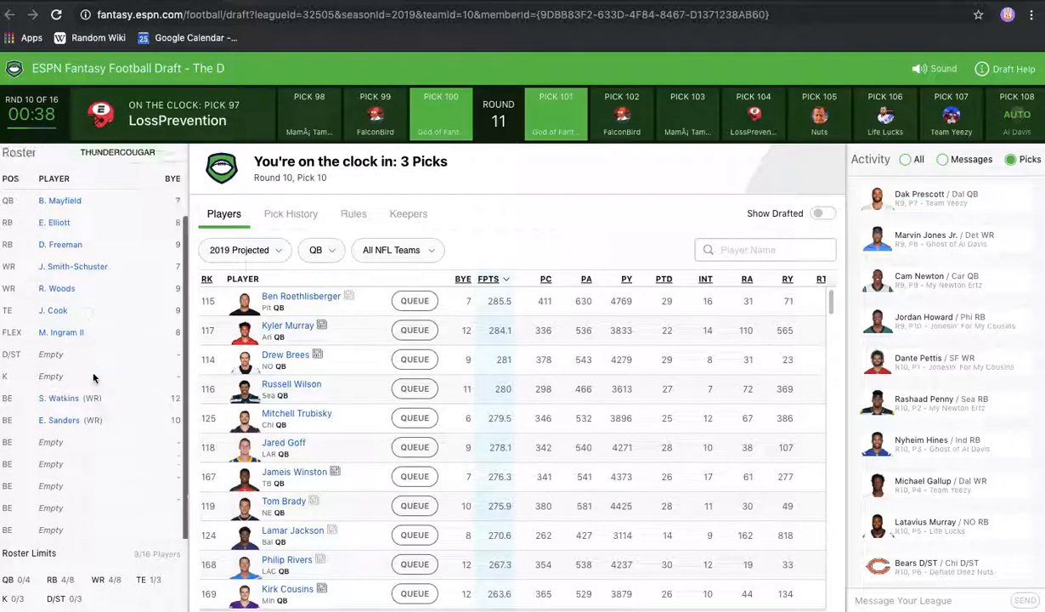
scroll(94, 374, "up", 2)
left_click(755, 121)
scroll(132, 317, "down", 2)
scroll(139, 337, "up", 2)
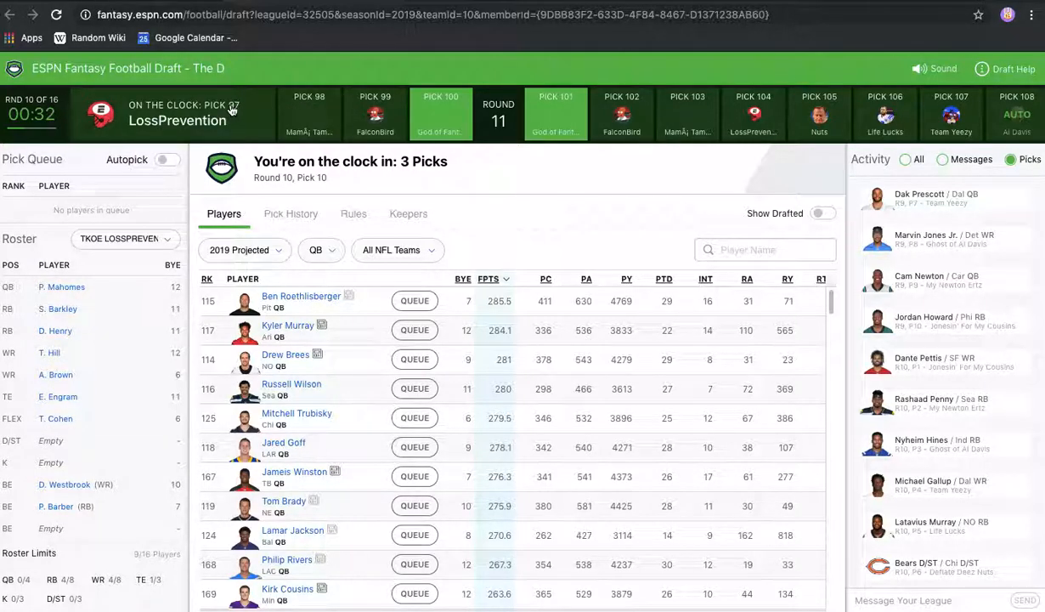
left_click(425, 126)
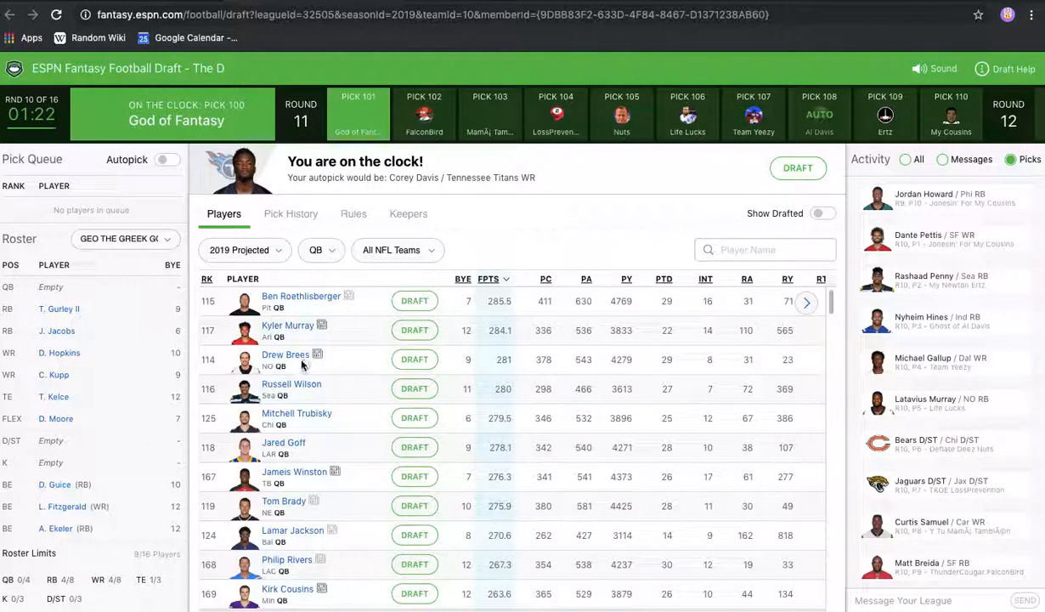
Compare the available quarterbacks, FLEX players and running backs by their 2019 projections.
scroll(488, 359, "down", 2)
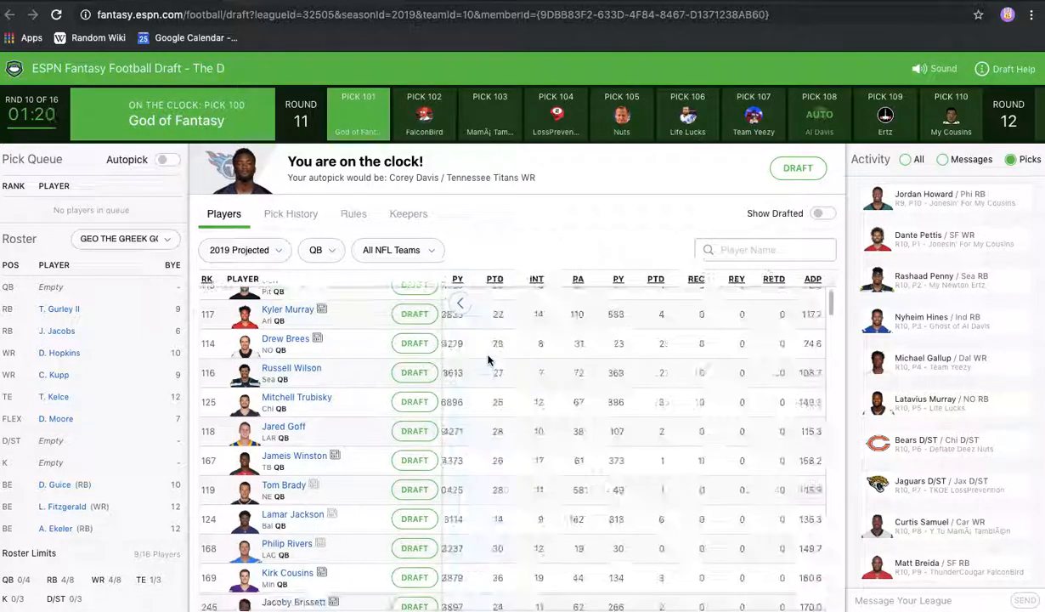
scroll(489, 359, "up", 2)
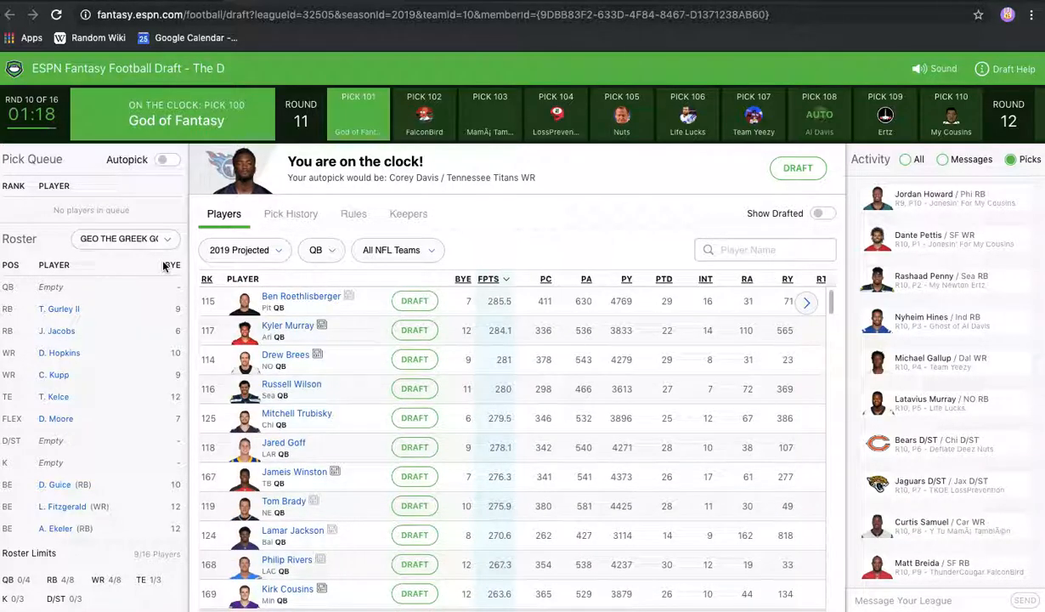
left_click(320, 251)
left_click(326, 301)
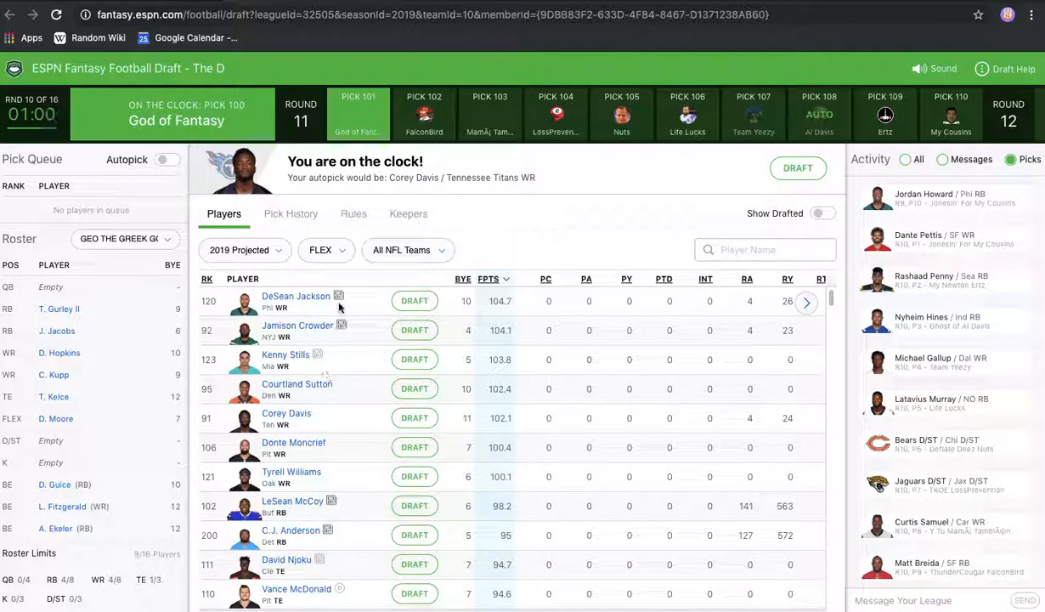
left_click(316, 253)
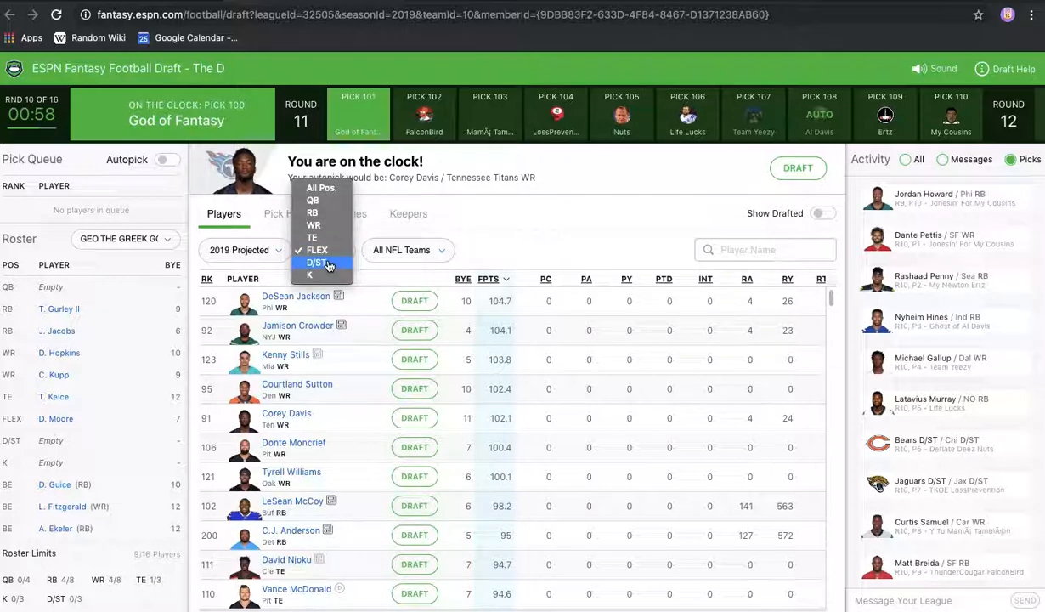
left_click(314, 201)
left_click(319, 250)
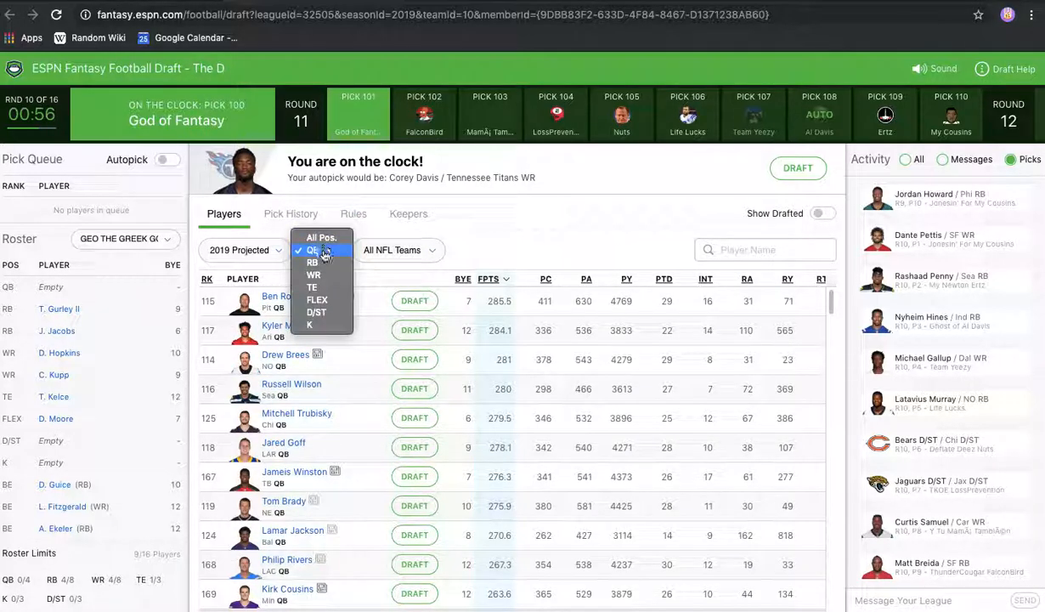
left_click(313, 262)
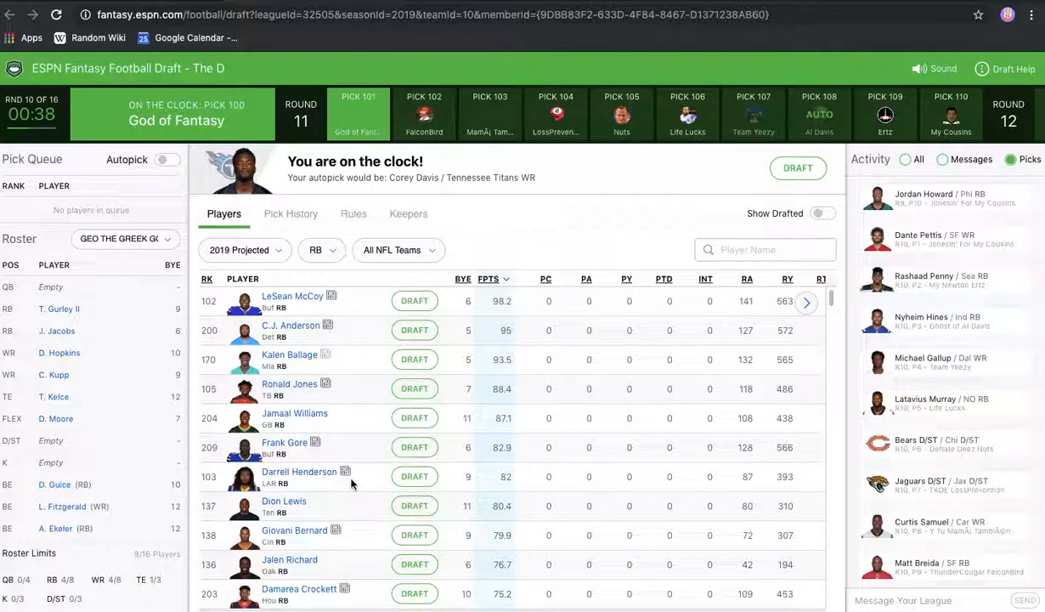
Filter the available players to WR and draft DeSean Jackson.
left_click(323, 251)
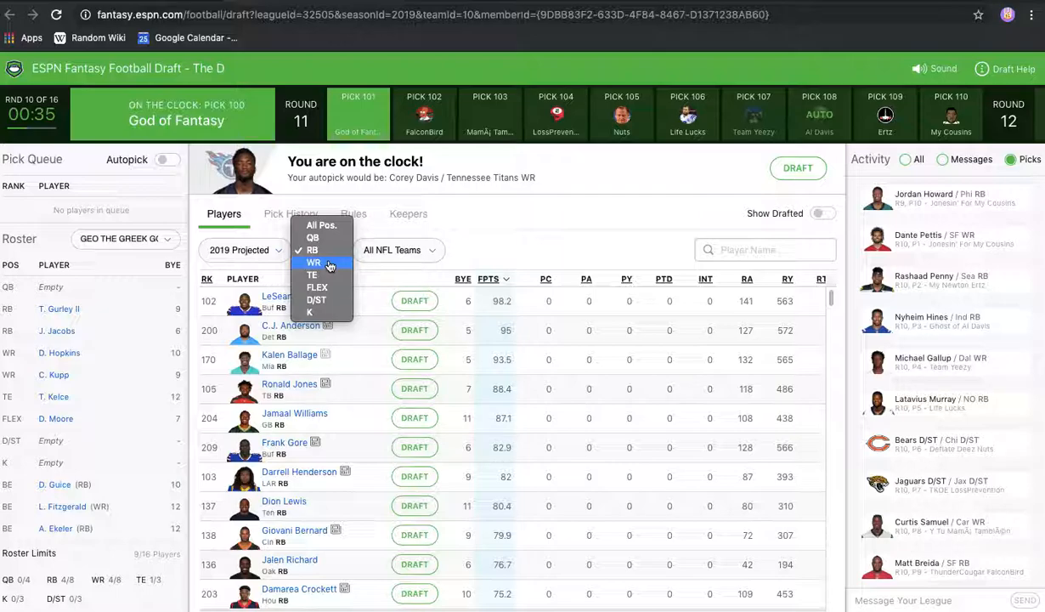
left_click(330, 265)
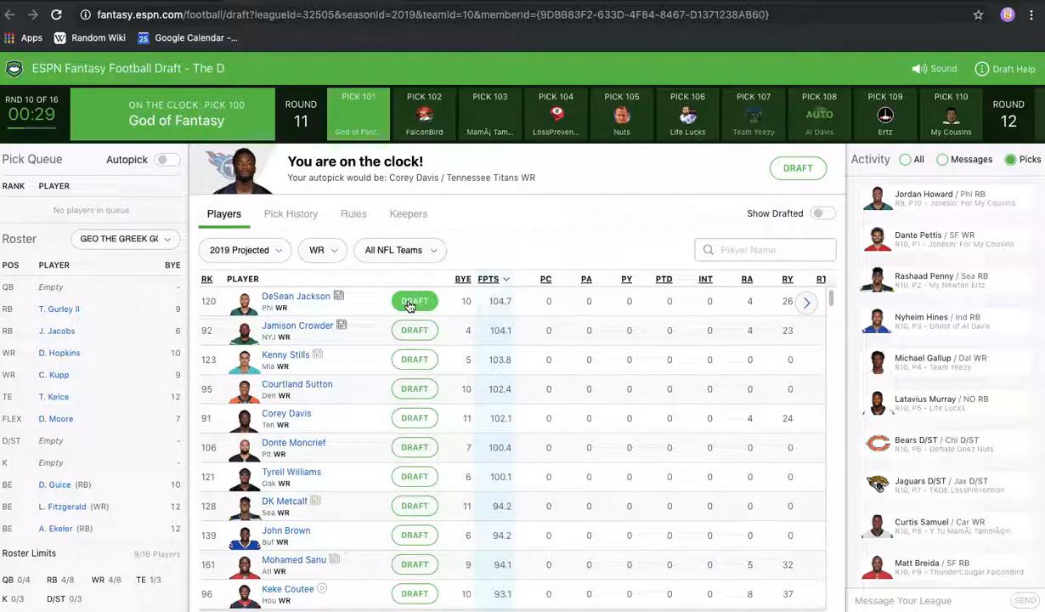
left_click(411, 303)
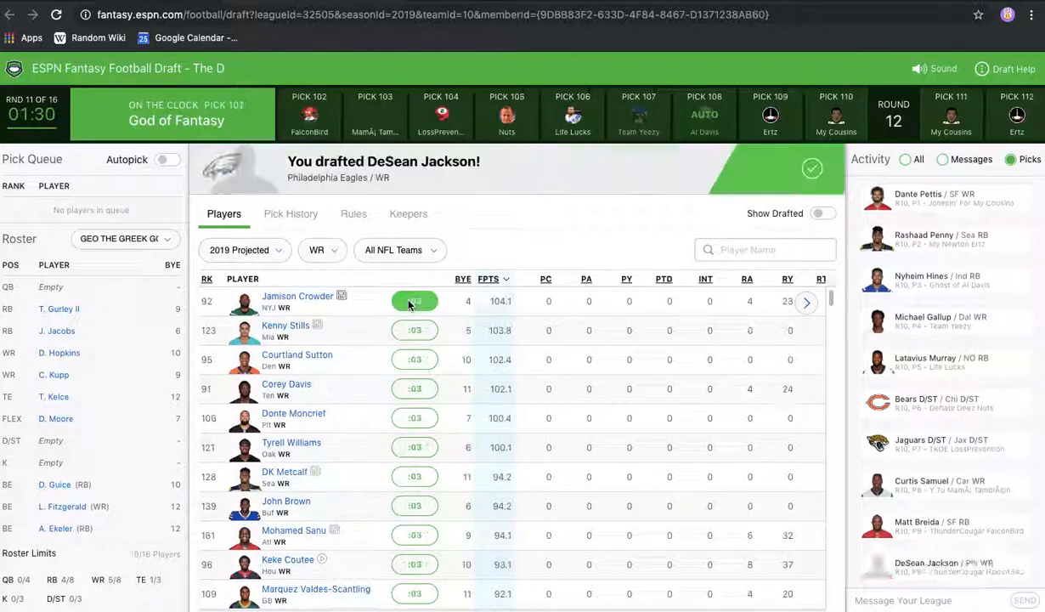
Filter the available players to RB and draft Darrell Henderson.
left_click(326, 249)
left_click(324, 238)
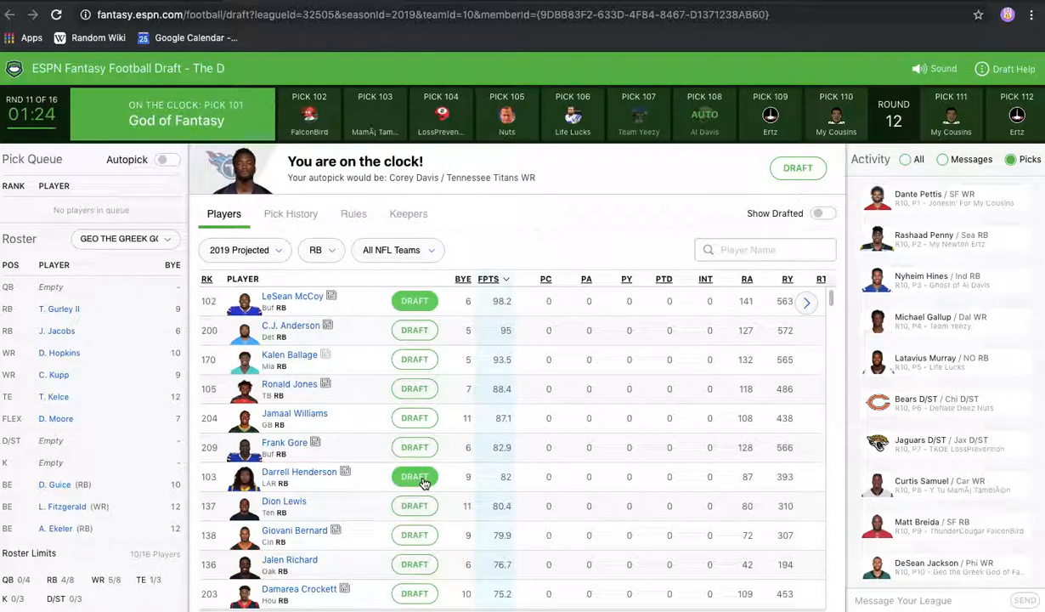
left_click(421, 480)
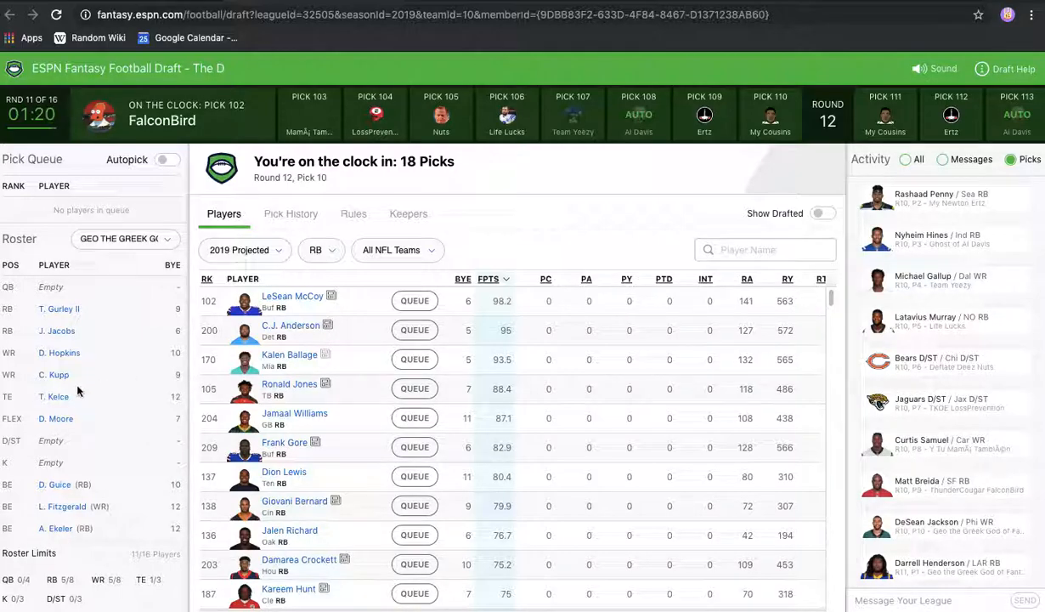
Check the updated roster, filter the available players to QB and examine the remaining quarterbacks' 2019 projections.
scroll(77, 389, "down", 2)
scroll(76, 389, "up", 2)
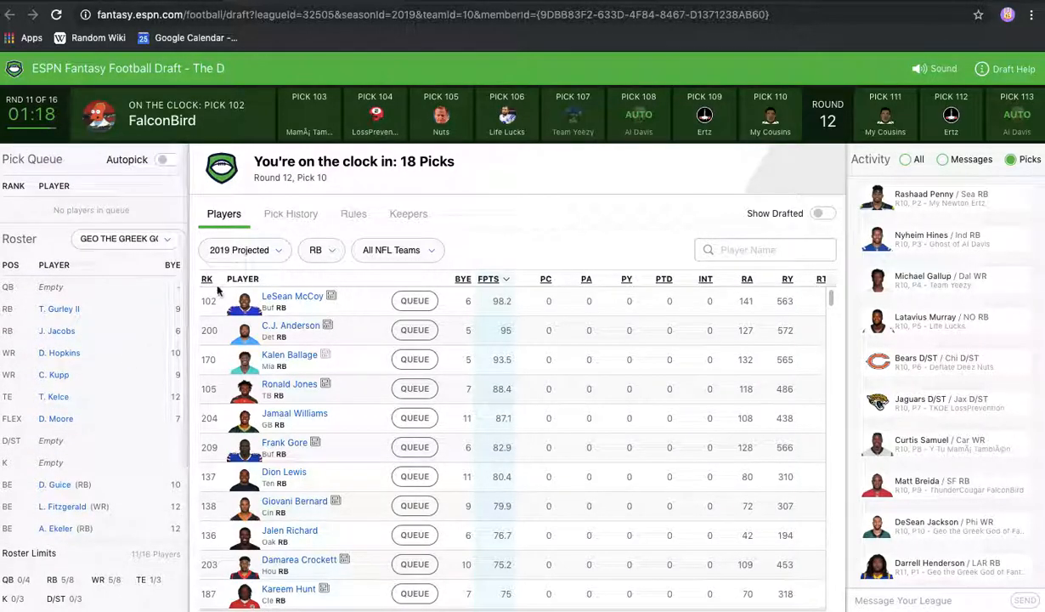
left_click(263, 259)
left_click(264, 255)
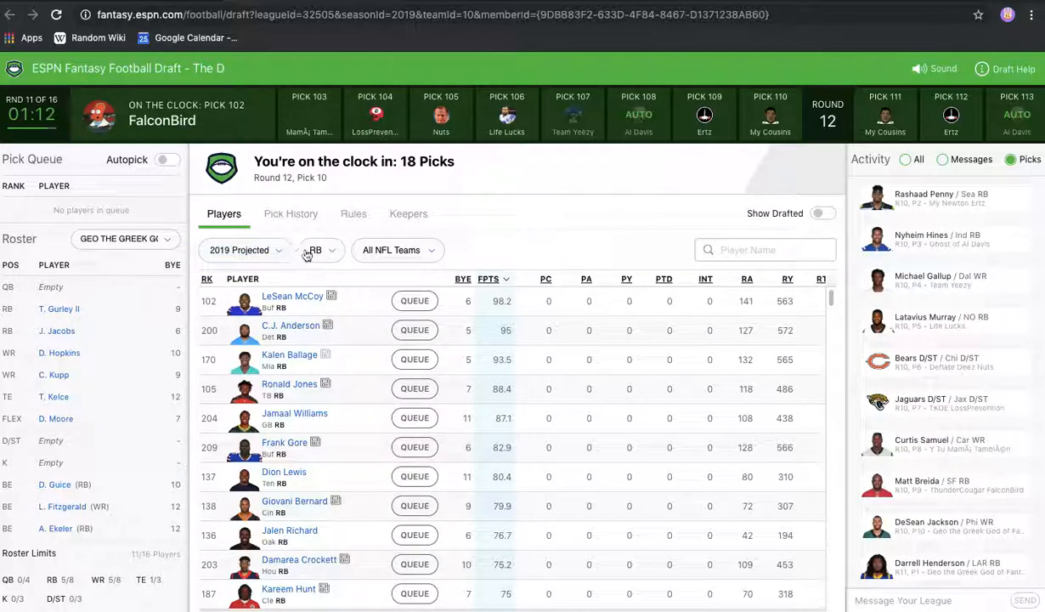
left_click(306, 253)
left_click(320, 240)
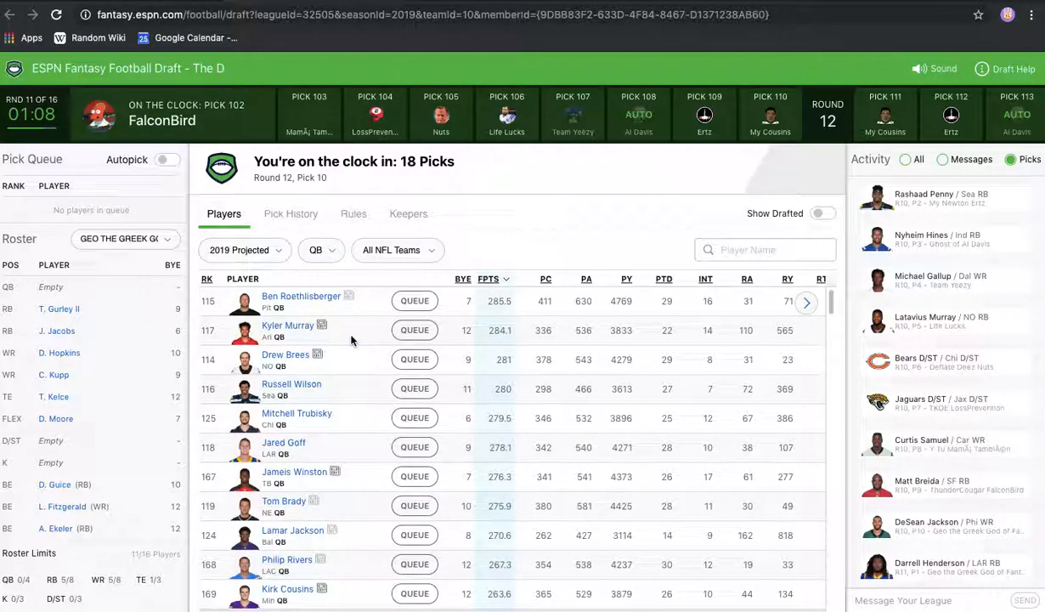
scroll(357, 425, "down", 2)
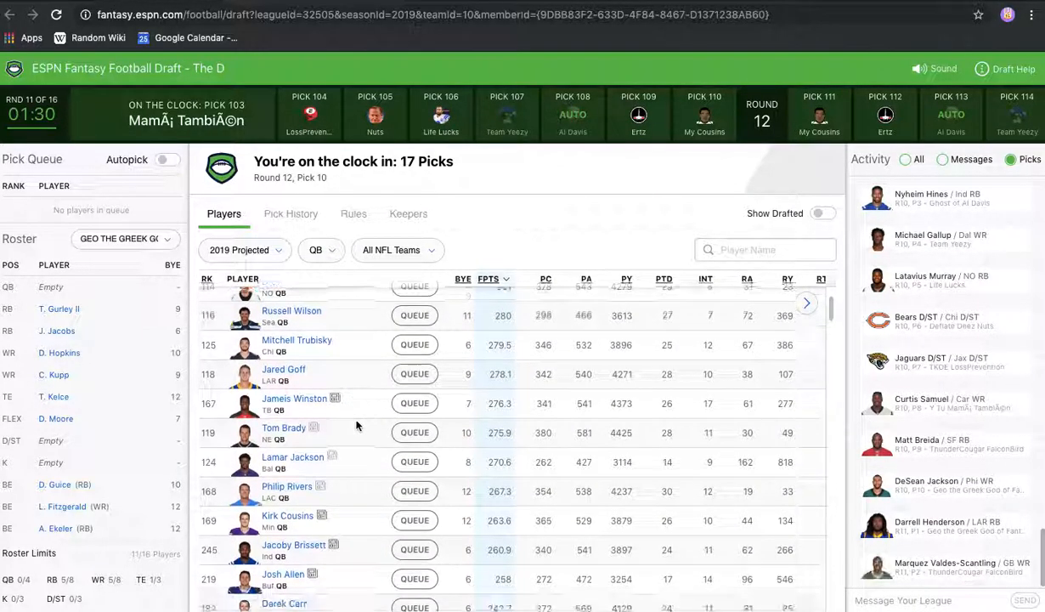
scroll(357, 425, "down", 2)
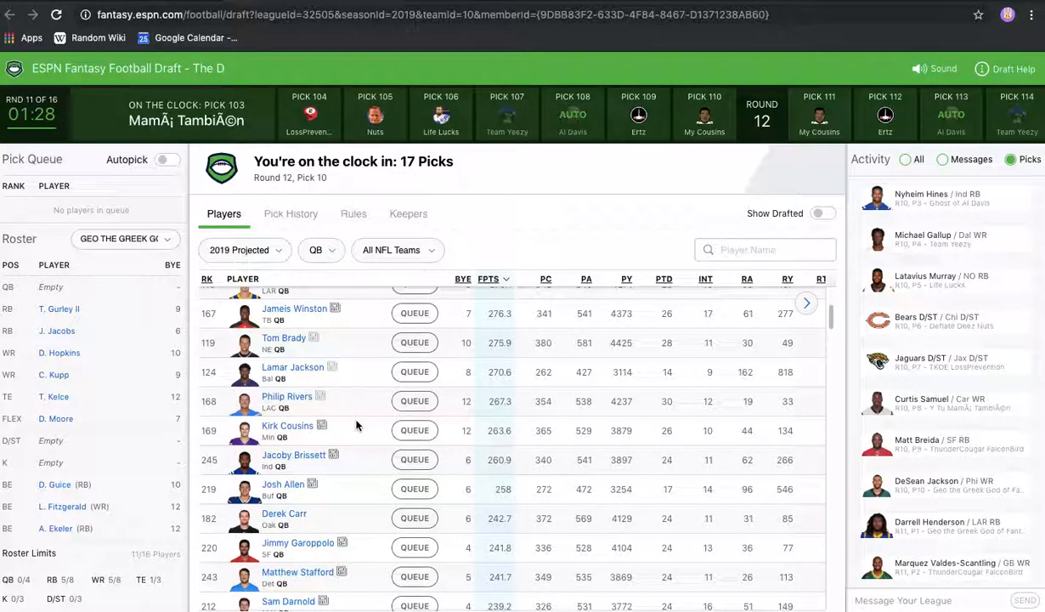
scroll(357, 425, "down", 10)
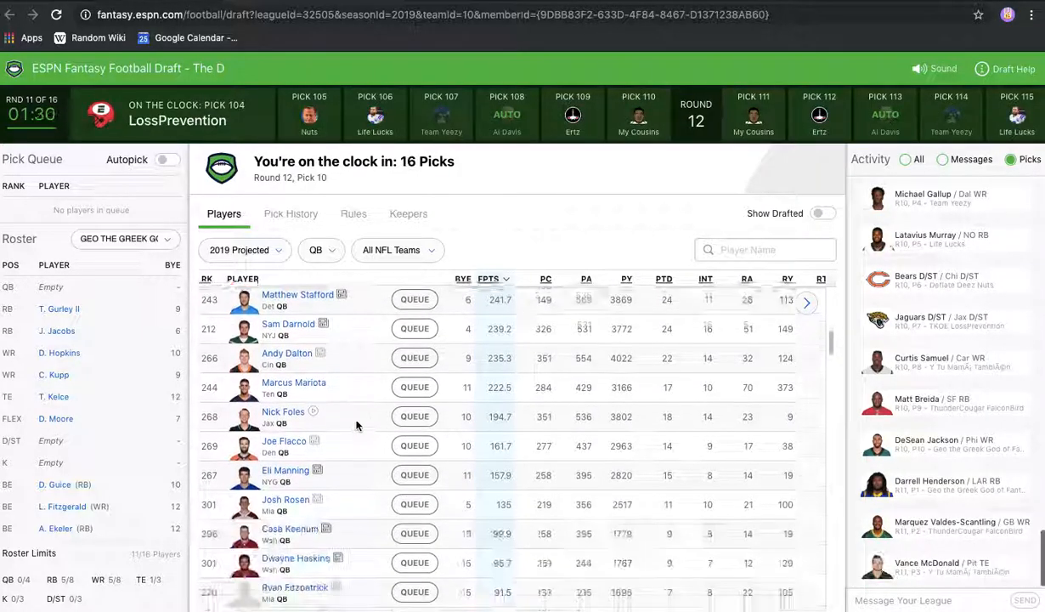
scroll(356, 425, "up", 12)
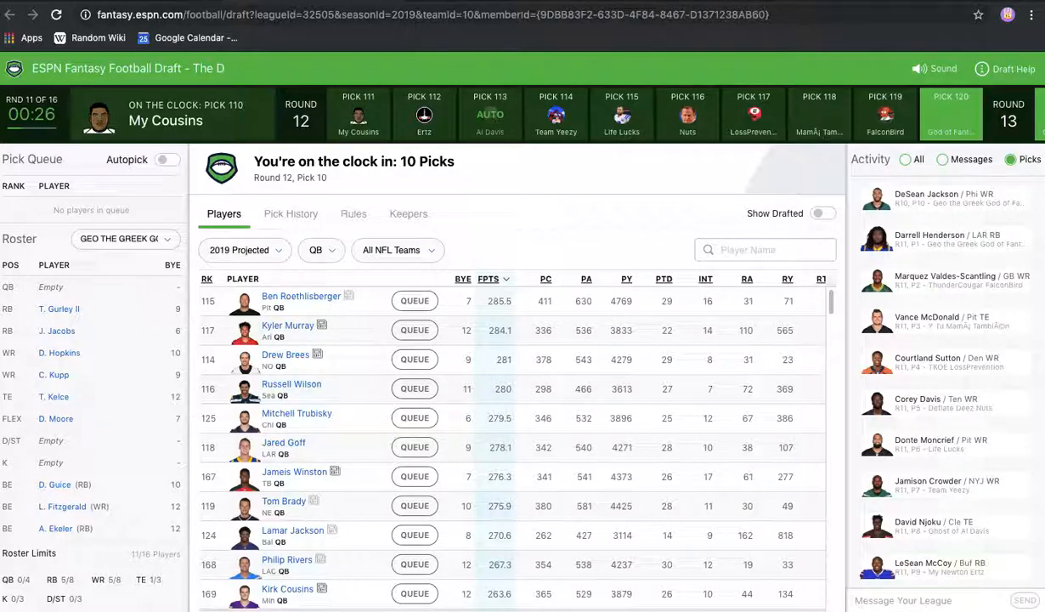
Switch to System Preferences, check the Mouse settings and open the Trackpad settings.
key("super+space")
type("pych")
key("Return")
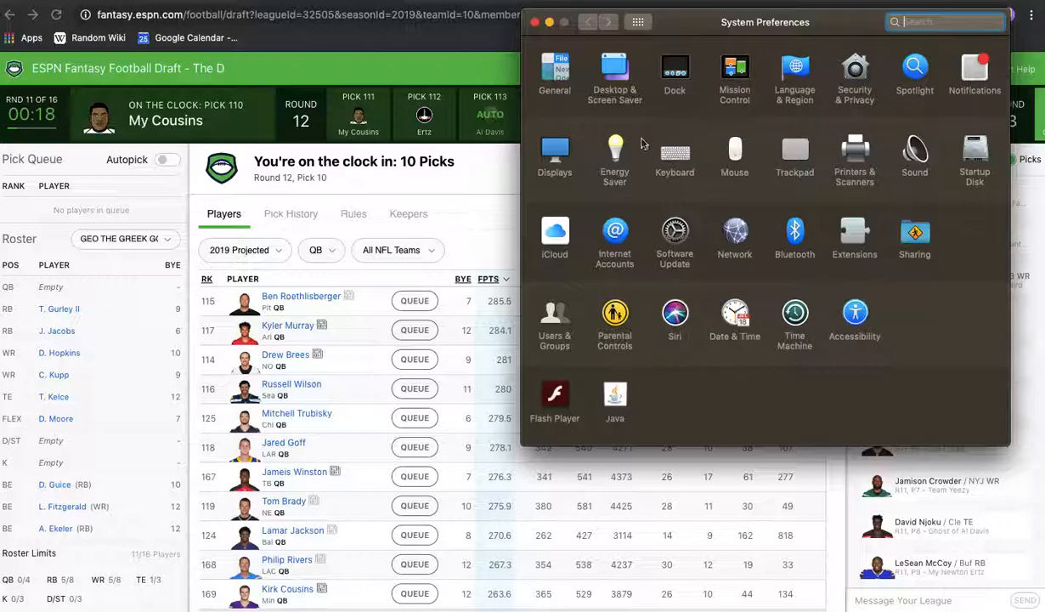
left_click(724, 148)
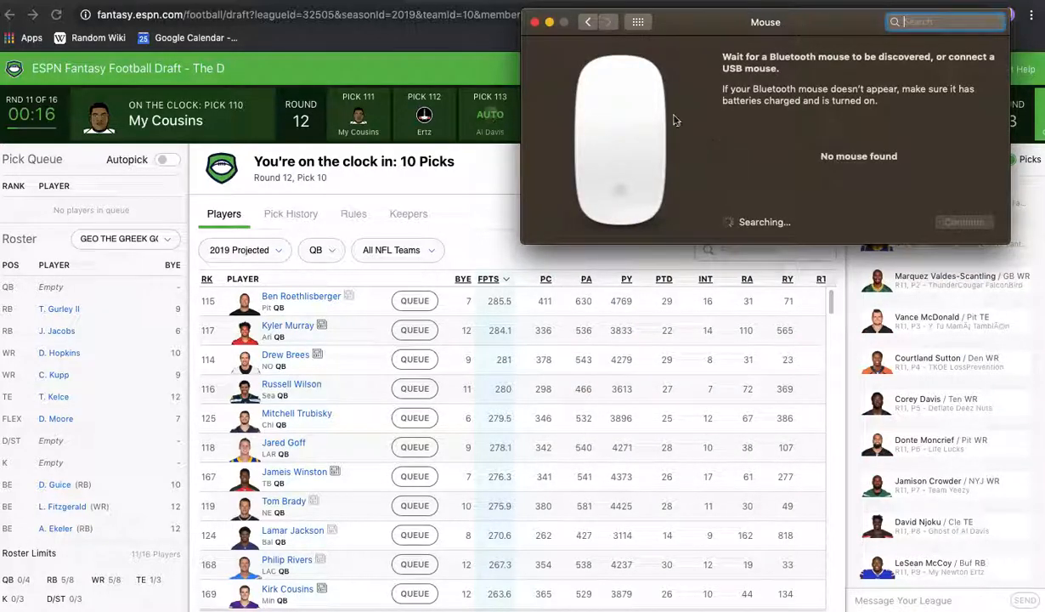
left_click(638, 22)
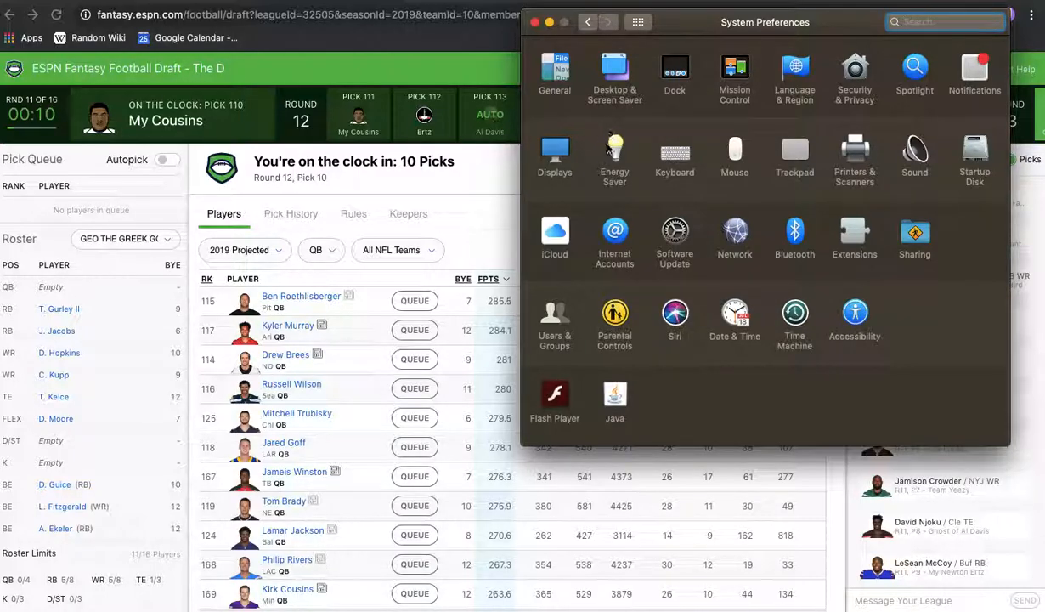
left_click(794, 153)
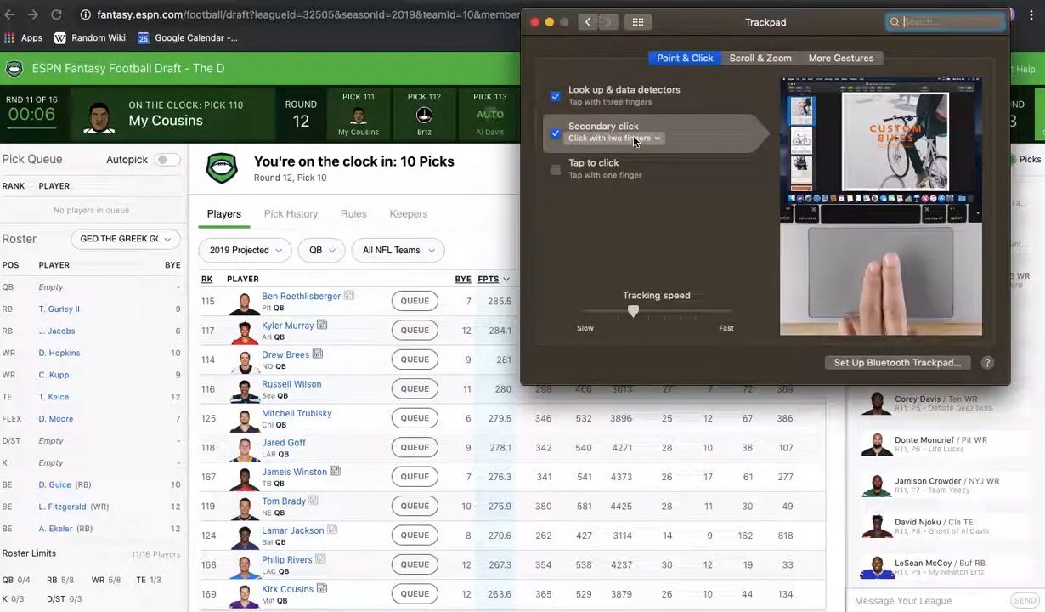
Look through the trackpad's Scroll & Zoom, More Gestures and Point & Click options.
left_click(751, 61)
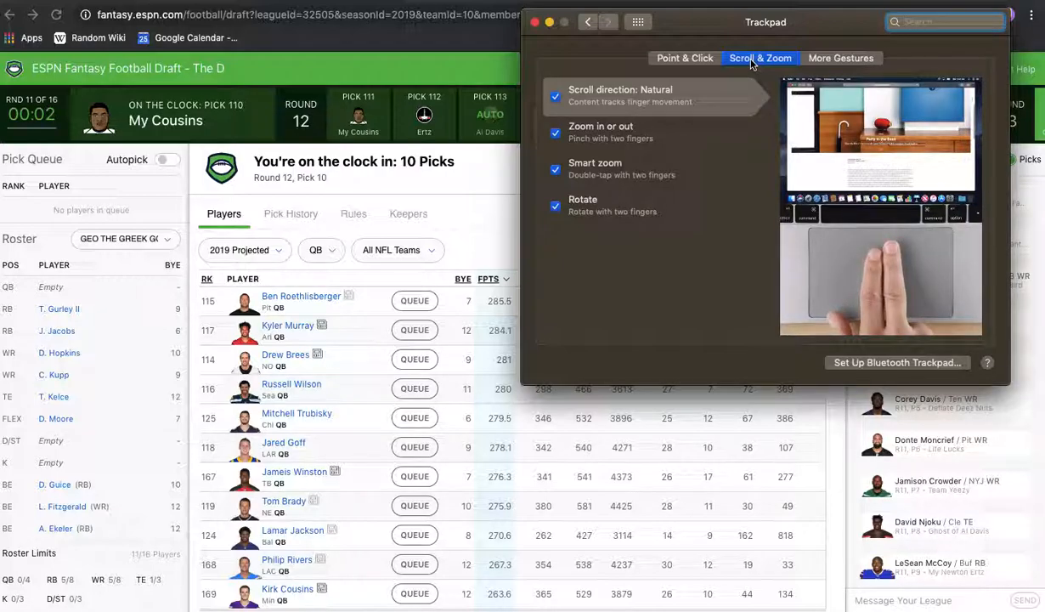
left_click(818, 62)
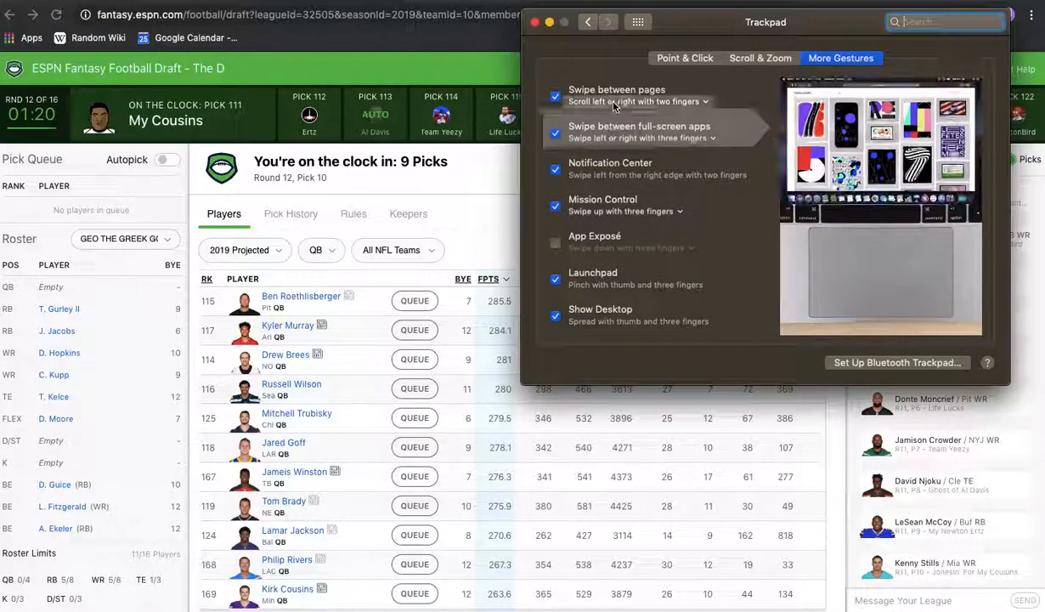
left_click(682, 58)
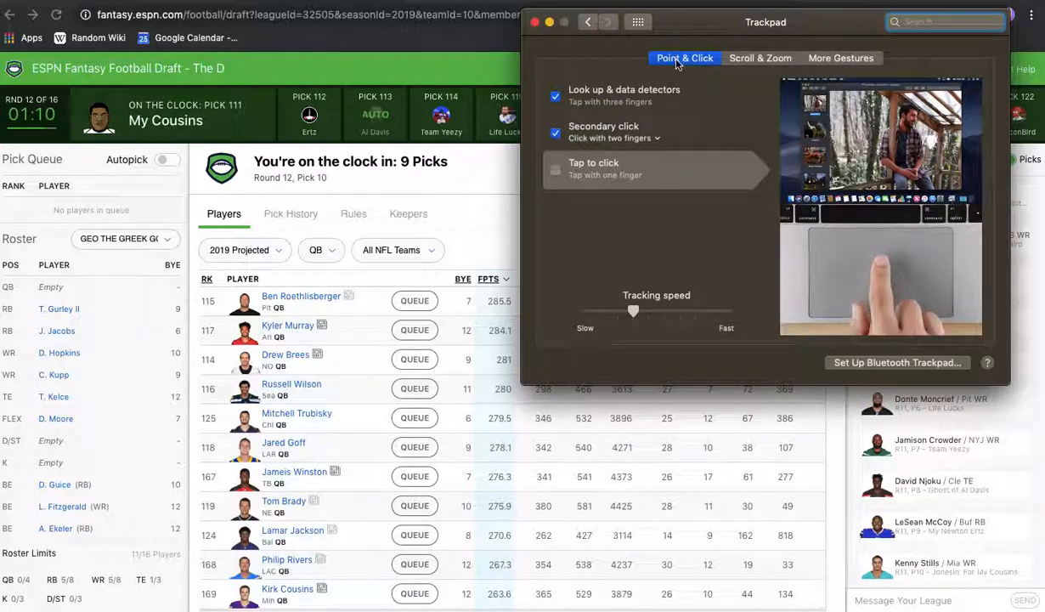
left_click(760, 58)
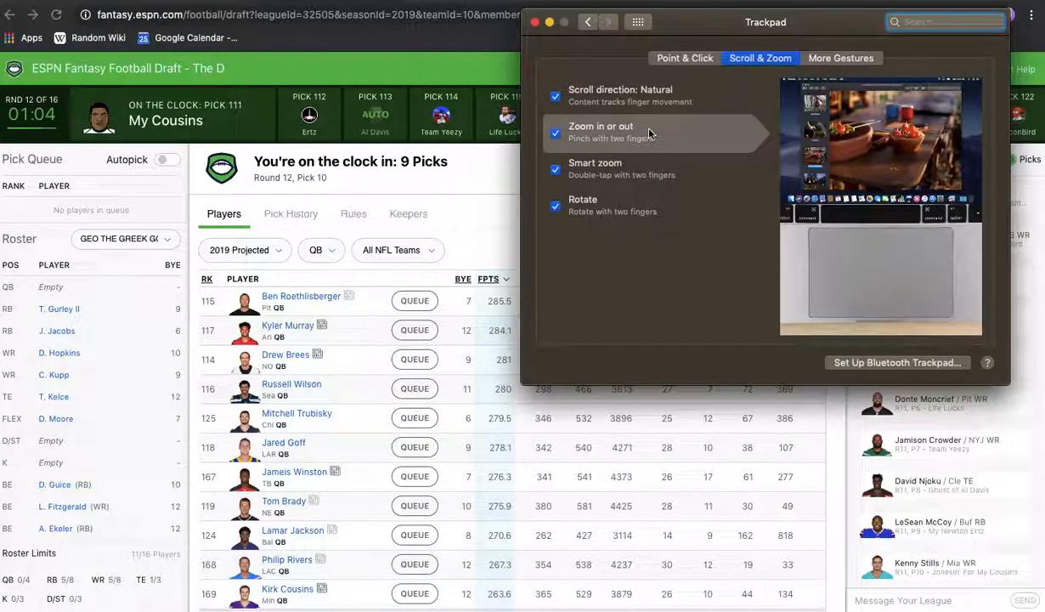
Check the trackpad's More Gestures options, return to the preferences overview and close System Preferences.
left_click(839, 59)
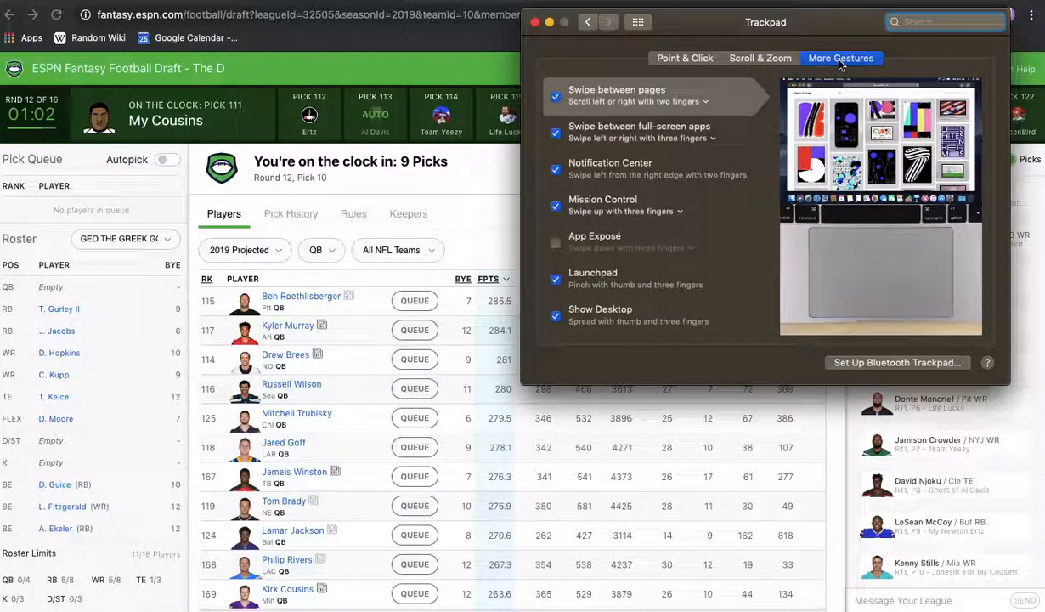
left_click(638, 22)
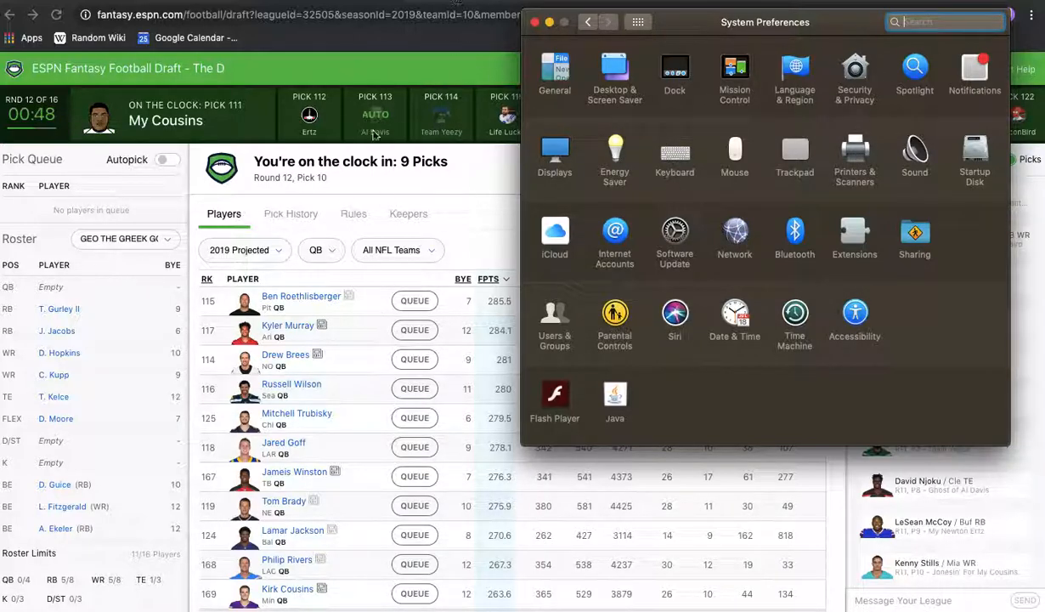
left_click(533, 24)
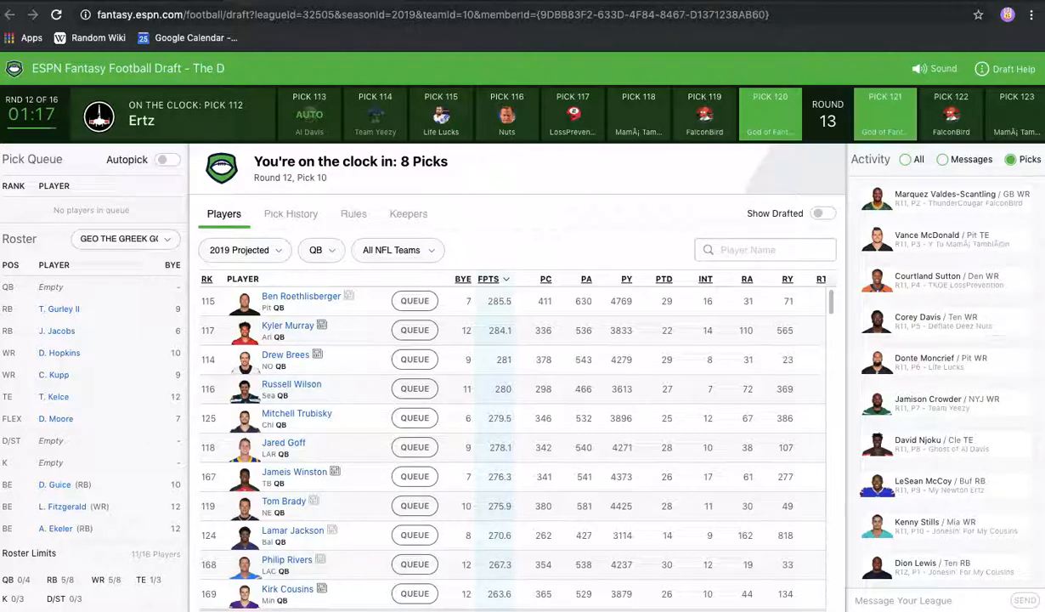
Search Google for "nfl week 1 matchups" in a new browser tab and expand the full NFL games schedule.
key("super+t")
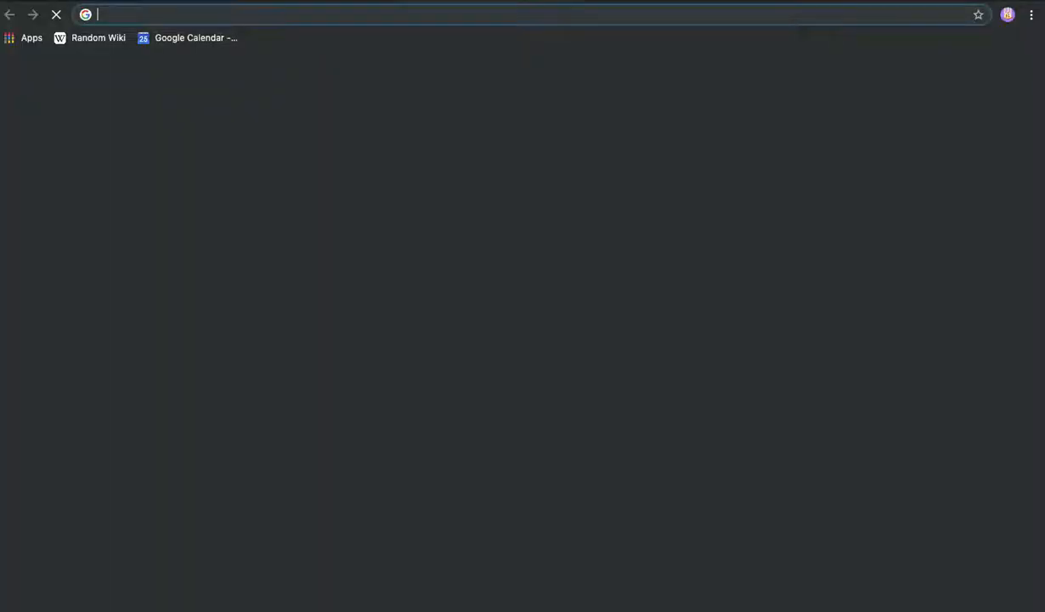
type("nfl week 1 matchups")
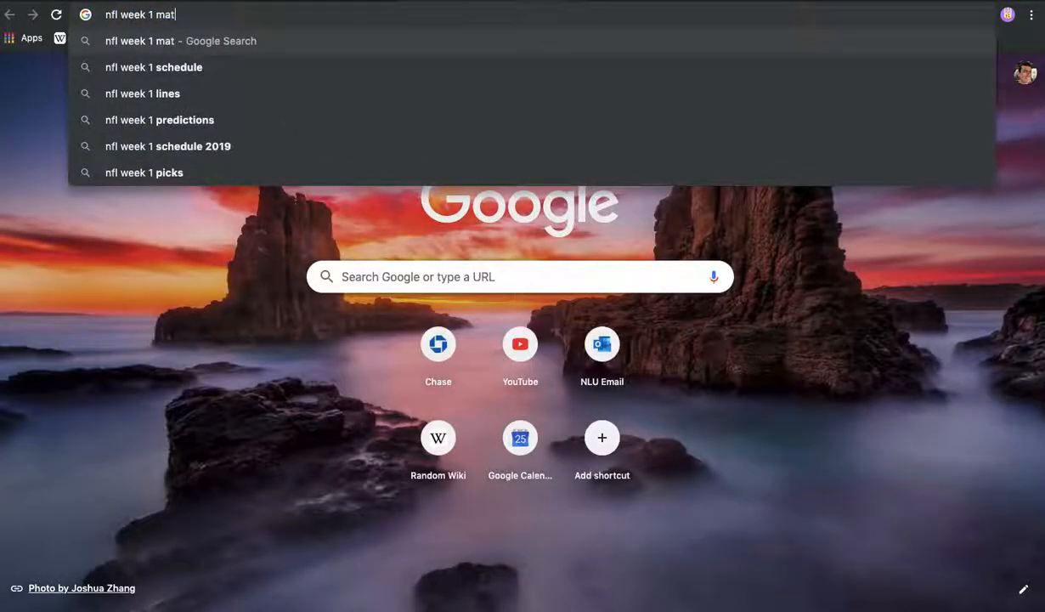
key("Return")
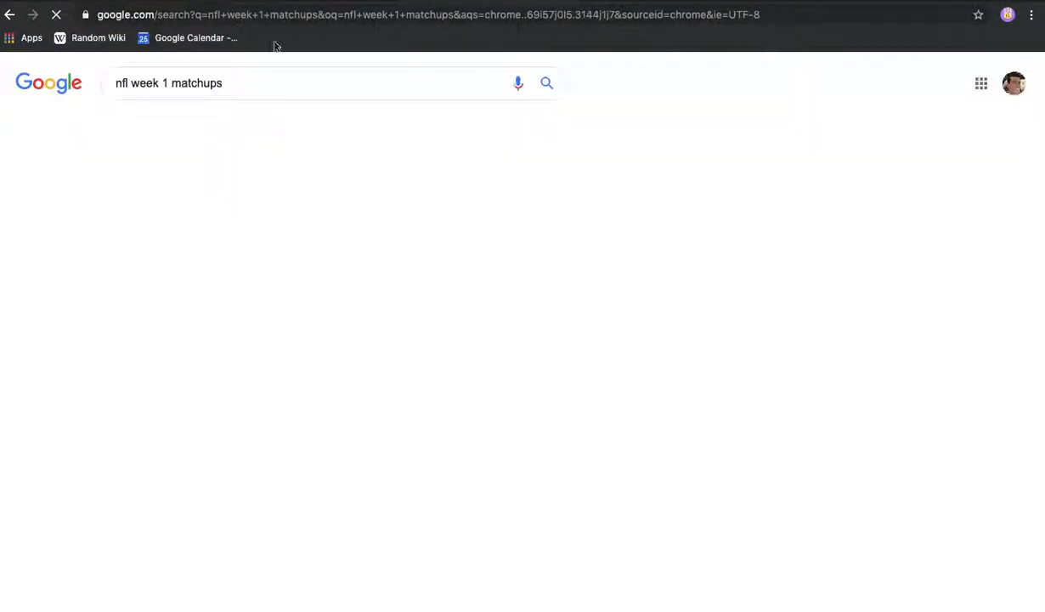
scroll(300, 436, "down", 1)
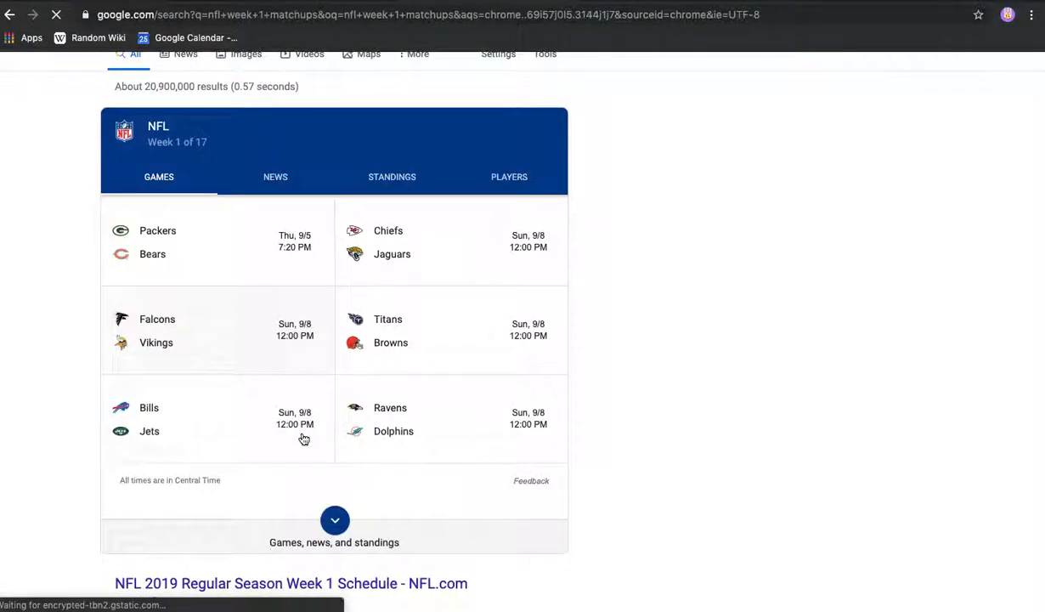
left_click(337, 524)
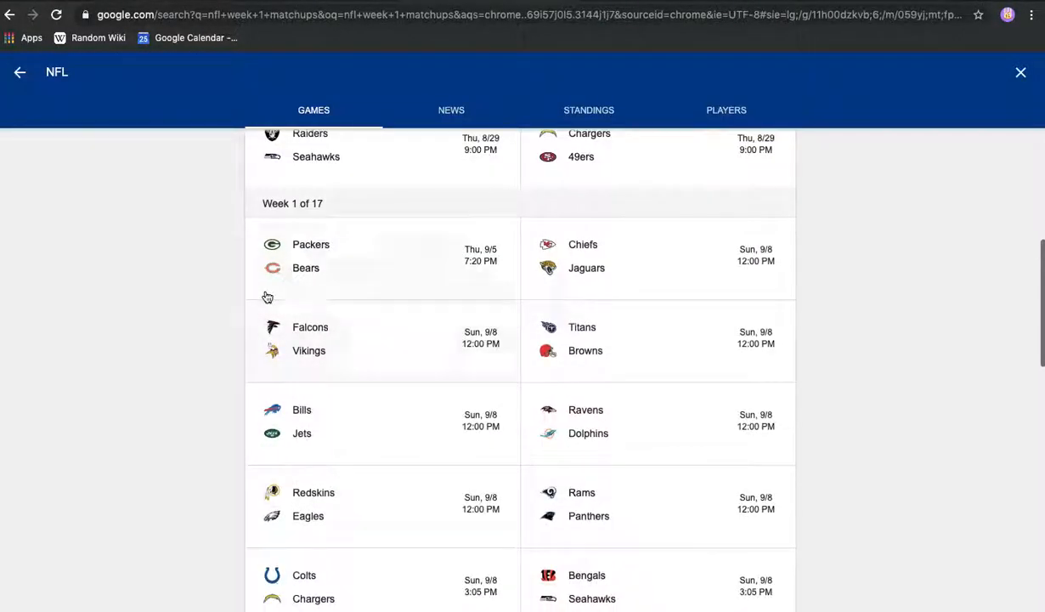
Read the Week 1 games and compare each matchup with the quarterbacks still available in the draft.
scroll(267, 294, "down", 1)
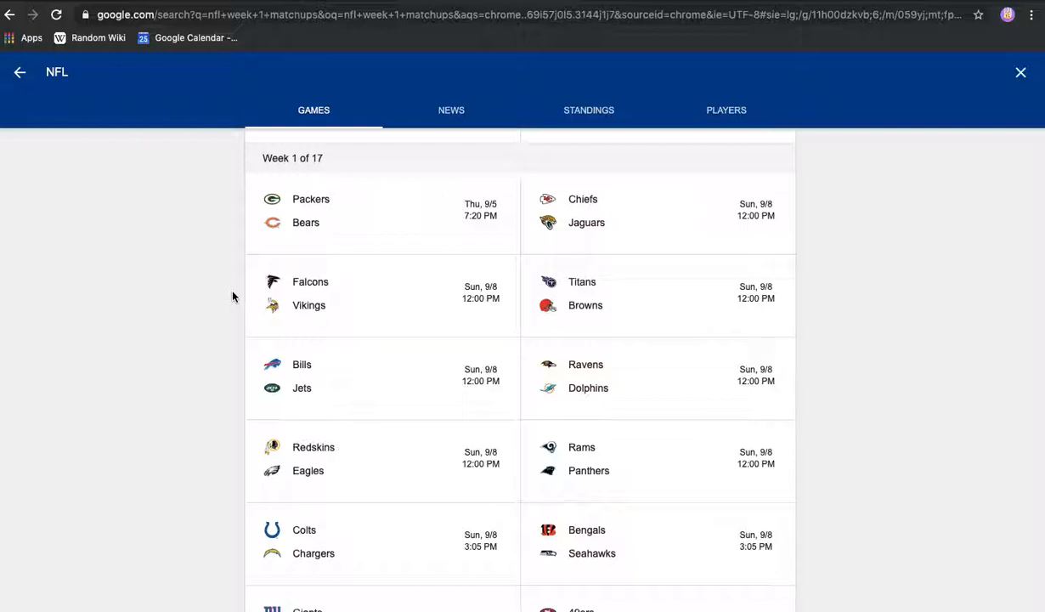
scroll(229, 311, "down", 1)
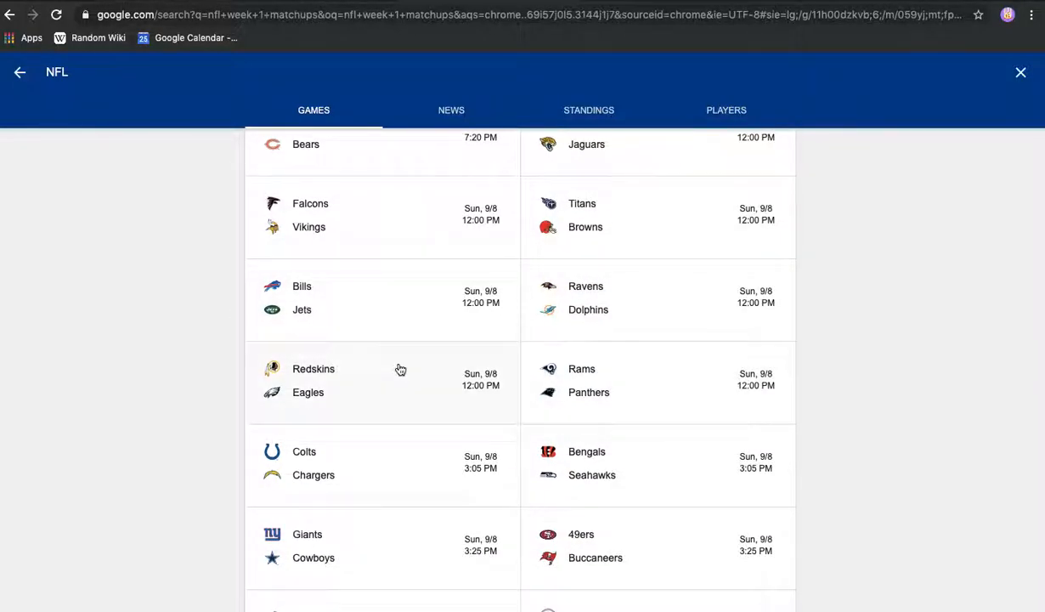
scroll(397, 366, "down", 3)
scroll(400, 369, "up", 1)
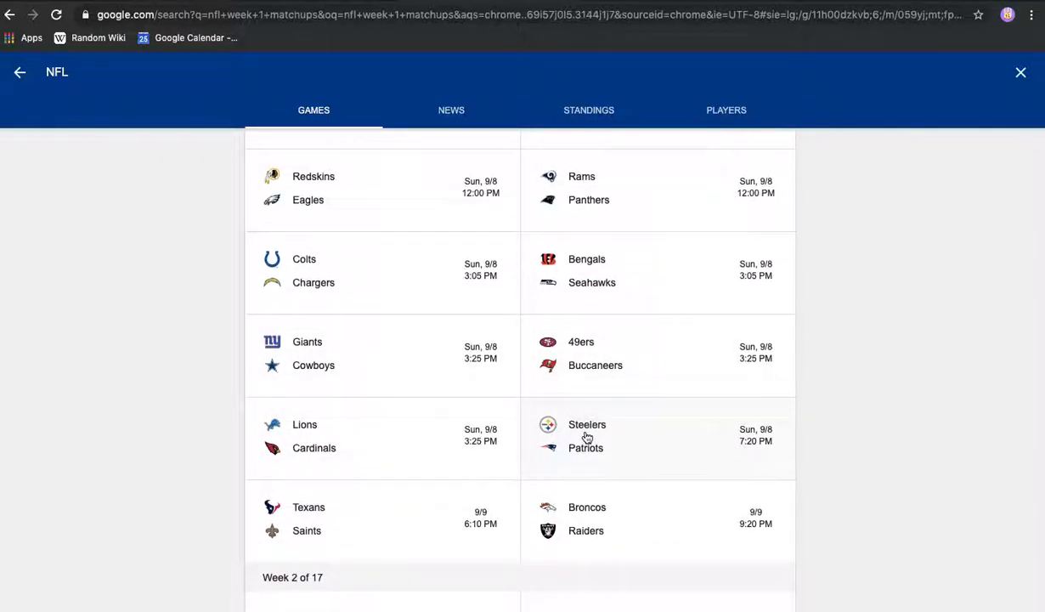
key("ctrl+Tab")
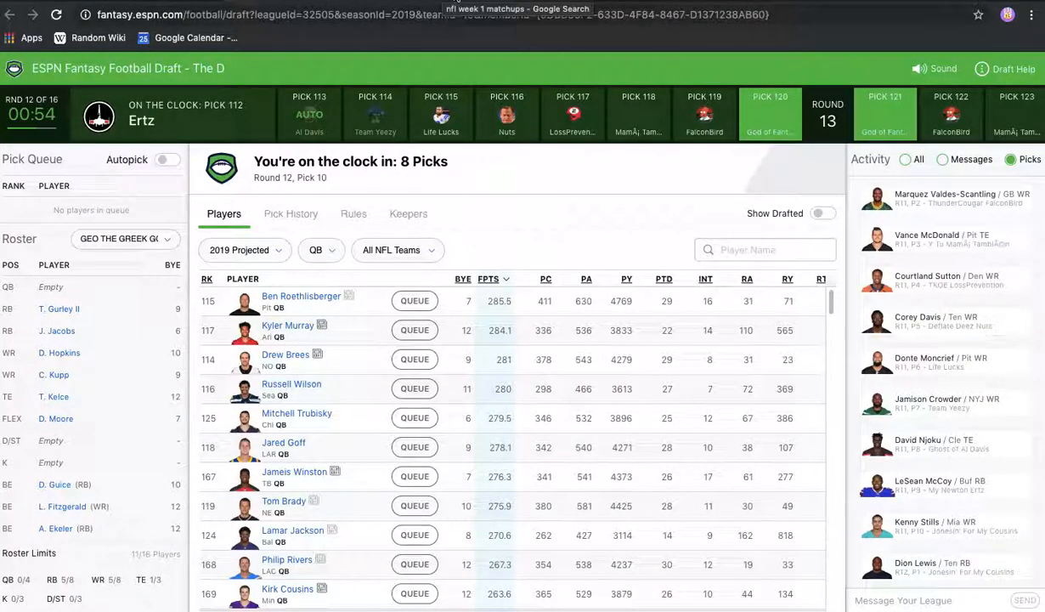
left_click(440, 1)
scroll(509, 342, "up", 2)
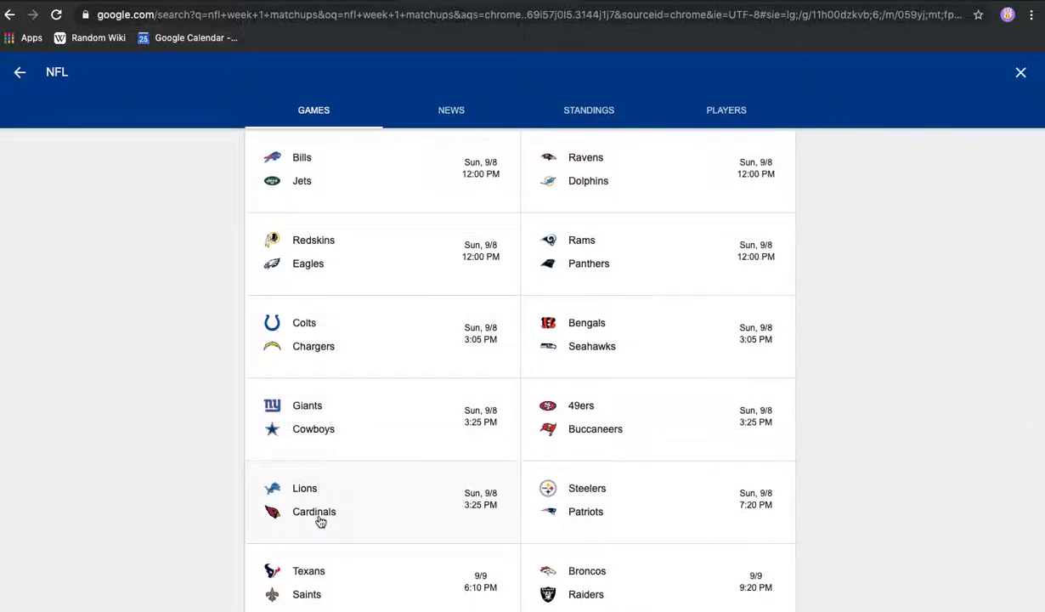
left_click(337, 1)
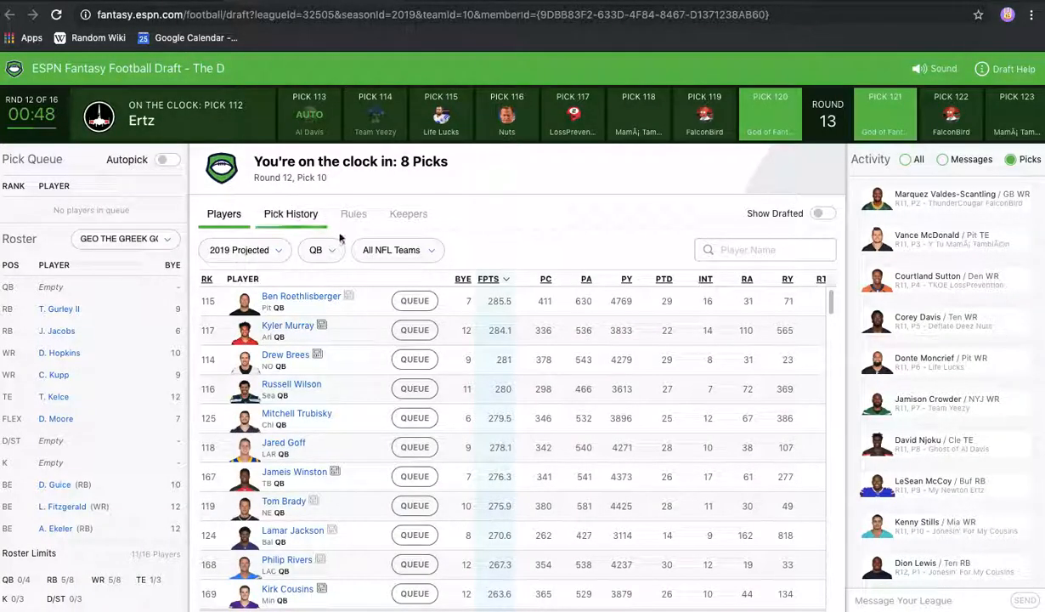
left_click(451, 1)
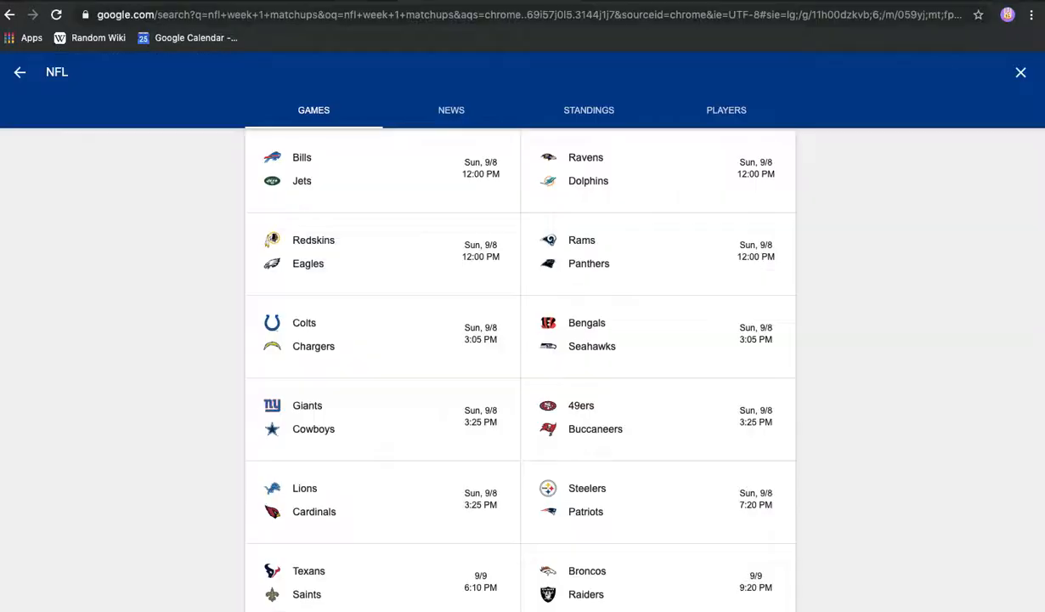
scroll(438, 395, "up", 2)
scroll(438, 395, "up", 2)
scroll(438, 395, "down", 4)
scroll(438, 394, "up", 1)
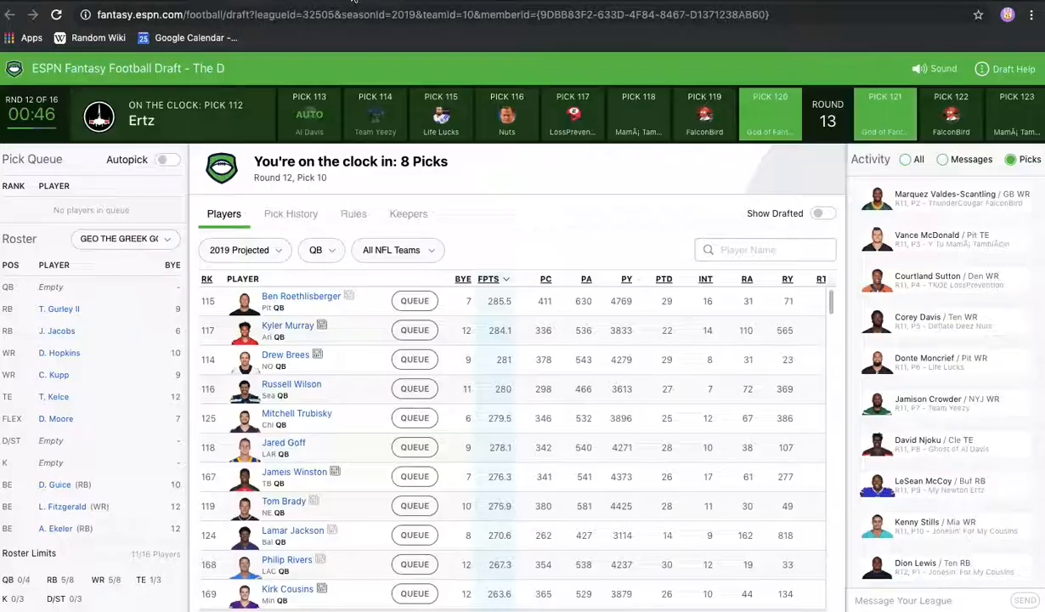
left_click(342, 2)
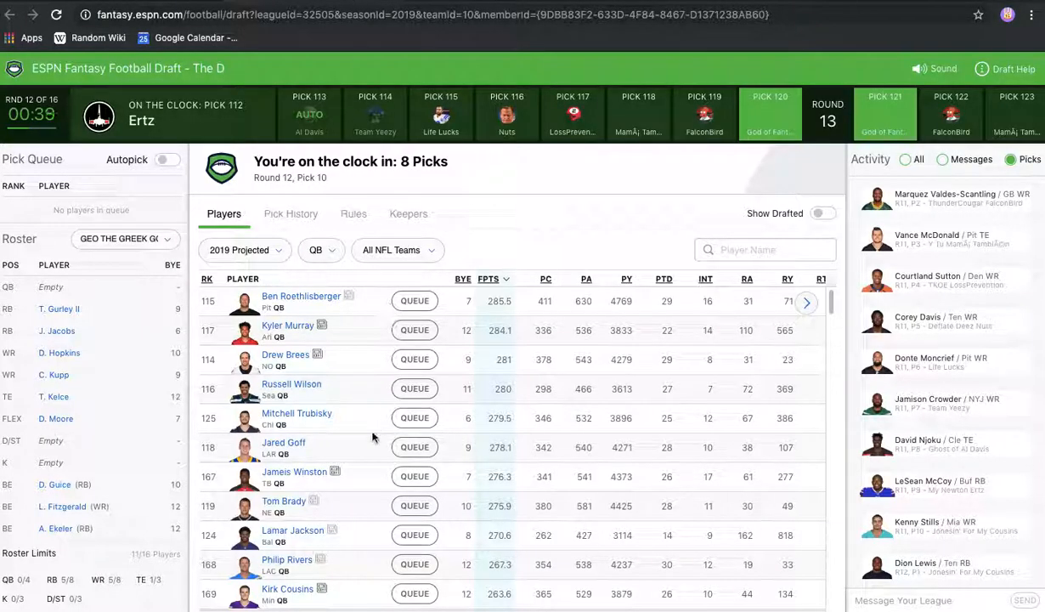
Examine the available quarterbacks' 2019 projected statistics across all columns, including rushing figures and average draft position.
scroll(372, 429, "down", 1)
scroll(372, 399, "up", 1)
scroll(594, 401, "right", 3)
scroll(593, 401, "left", 3)
scroll(594, 401, "right", 3)
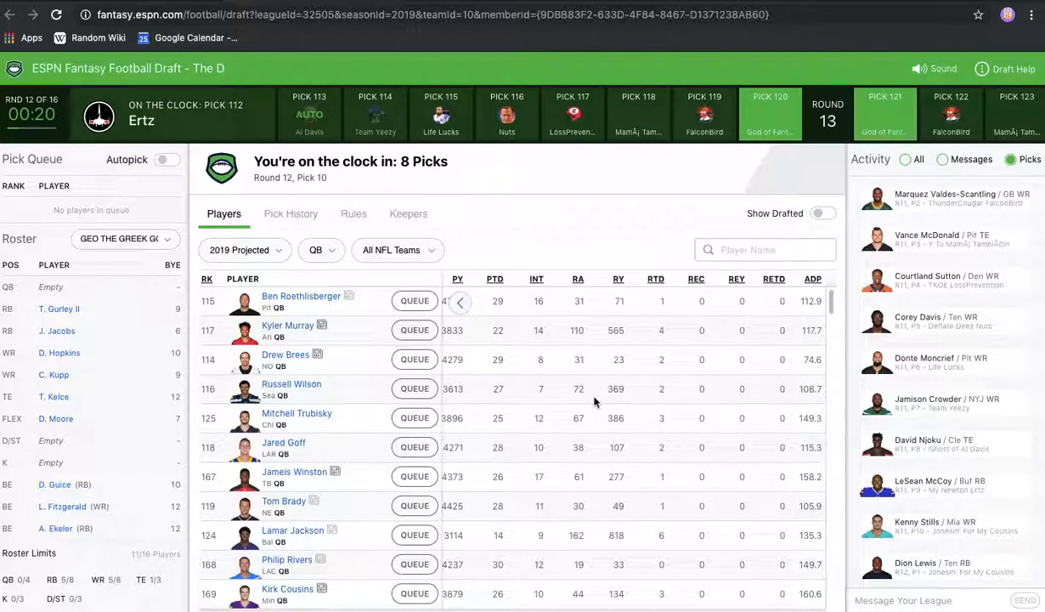
scroll(594, 400, "left", 3)
scroll(594, 400, "down", 3)
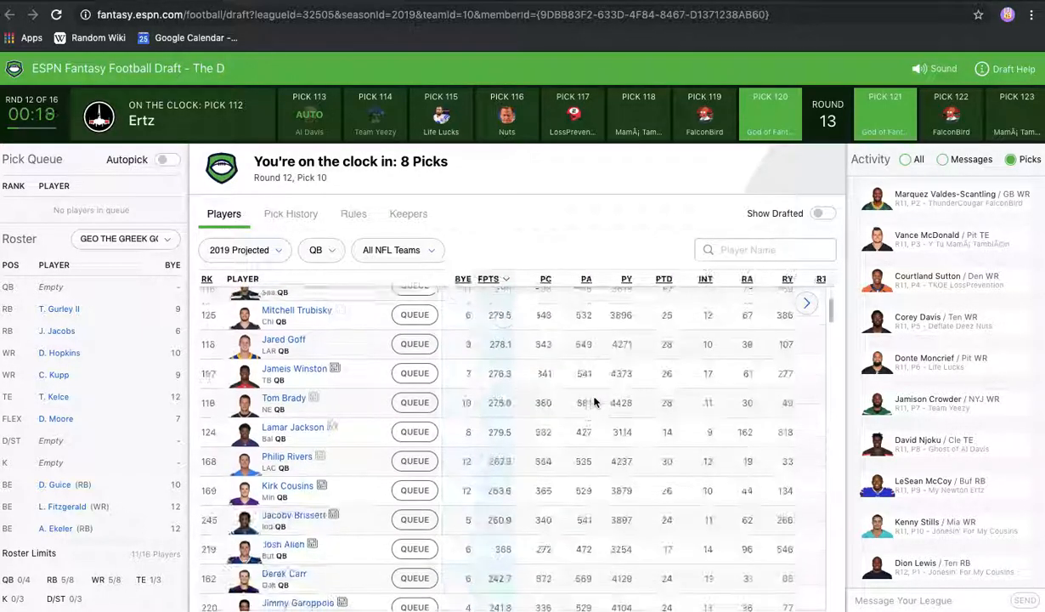
scroll(594, 401, "up", 3)
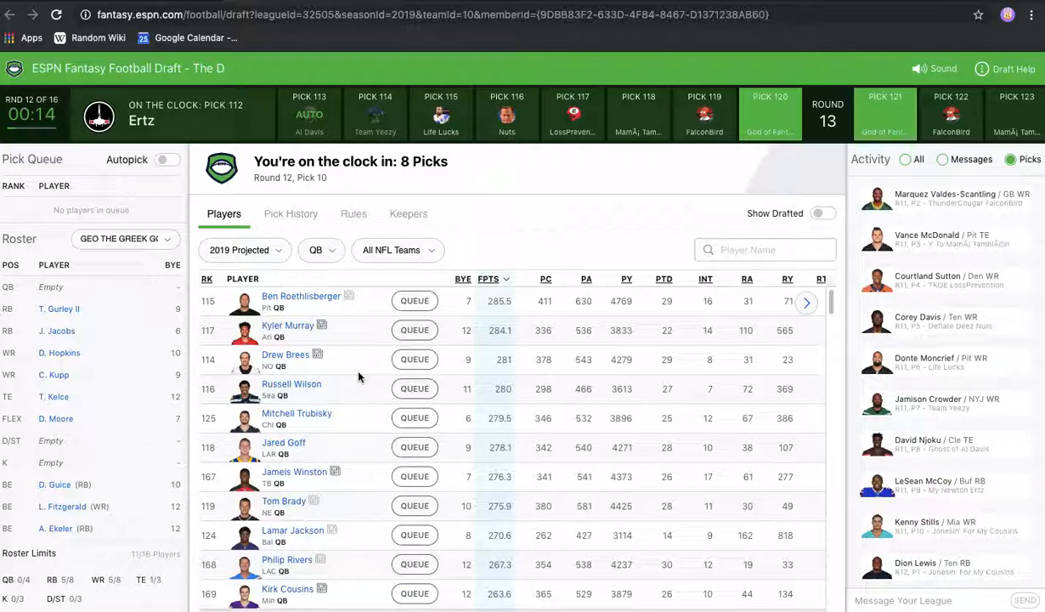
Recheck the Week 1 matchups in the NFL schedule and return to the draft room.
left_click(380, 1)
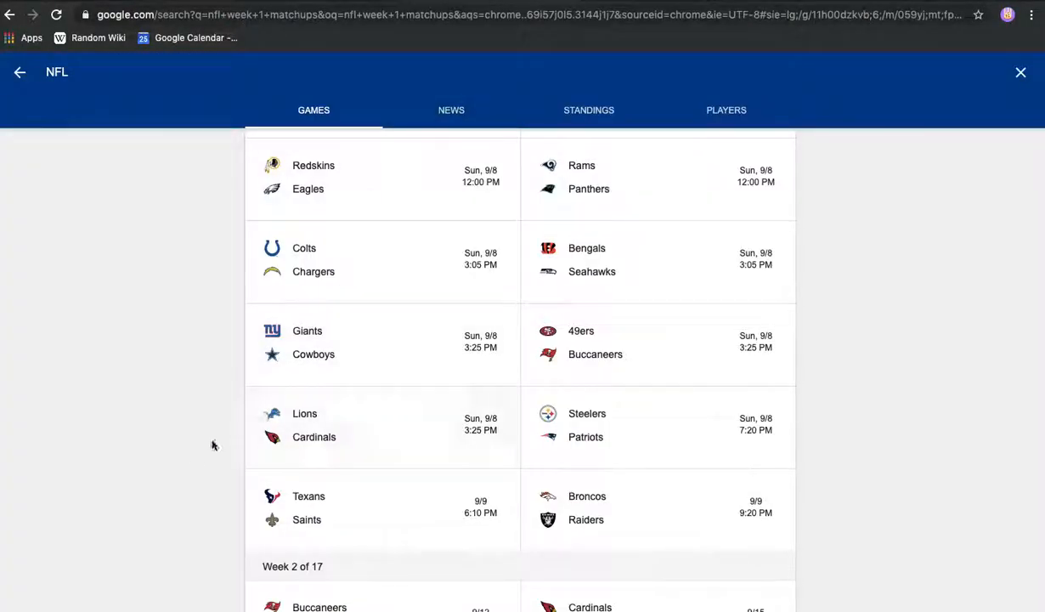
scroll(193, 457, "down", 3)
scroll(192, 459, "up", 3)
scroll(193, 459, "up", 2)
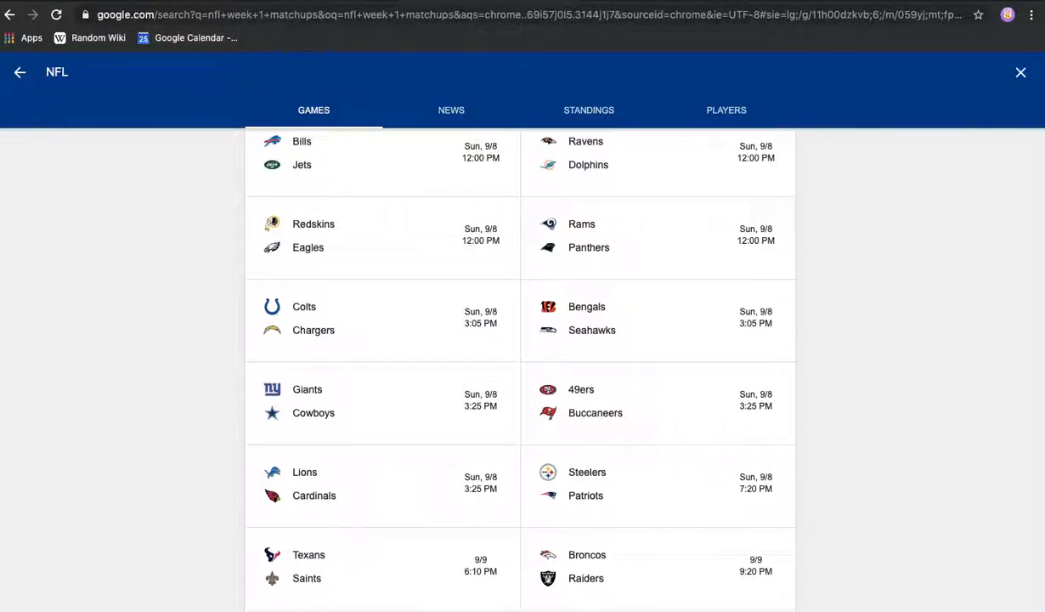
left_click(169, 1)
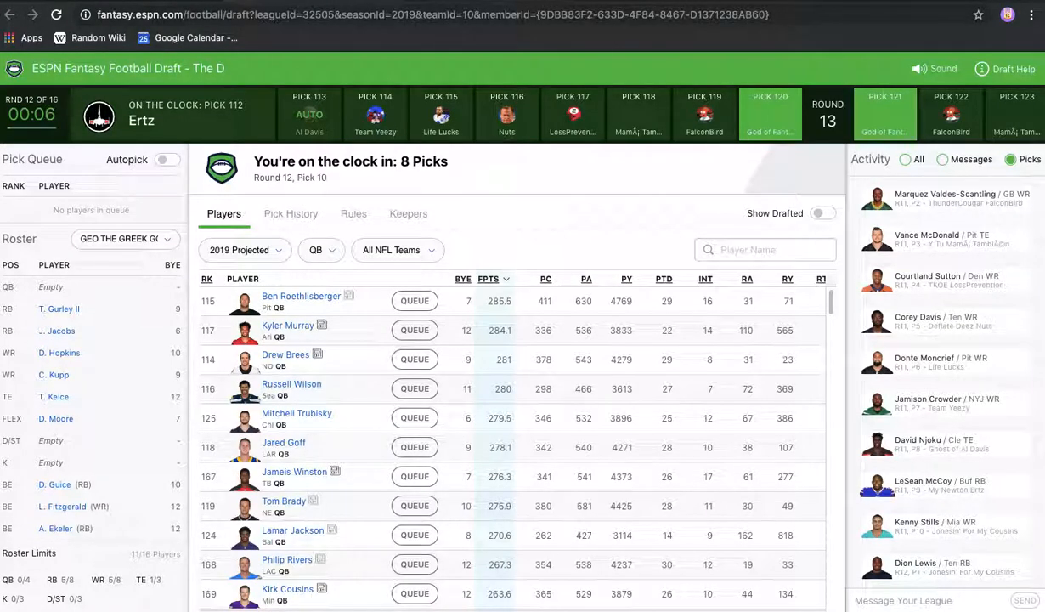
key("ctrl+Tab")
left_click(362, 1)
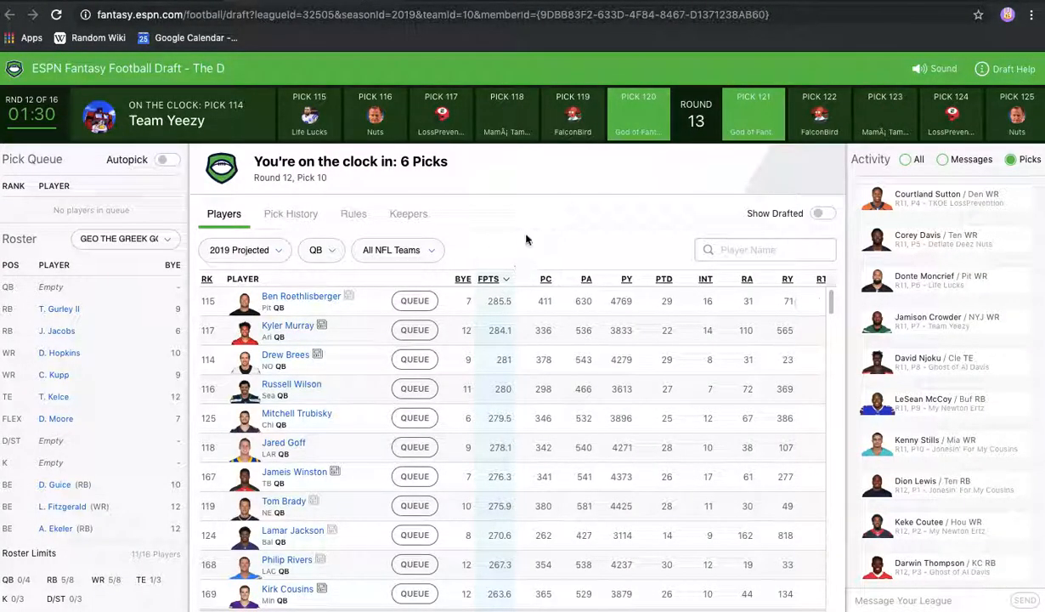
View all entries in the draft's activity feed and filter it back to picks only.
left_click(906, 160)
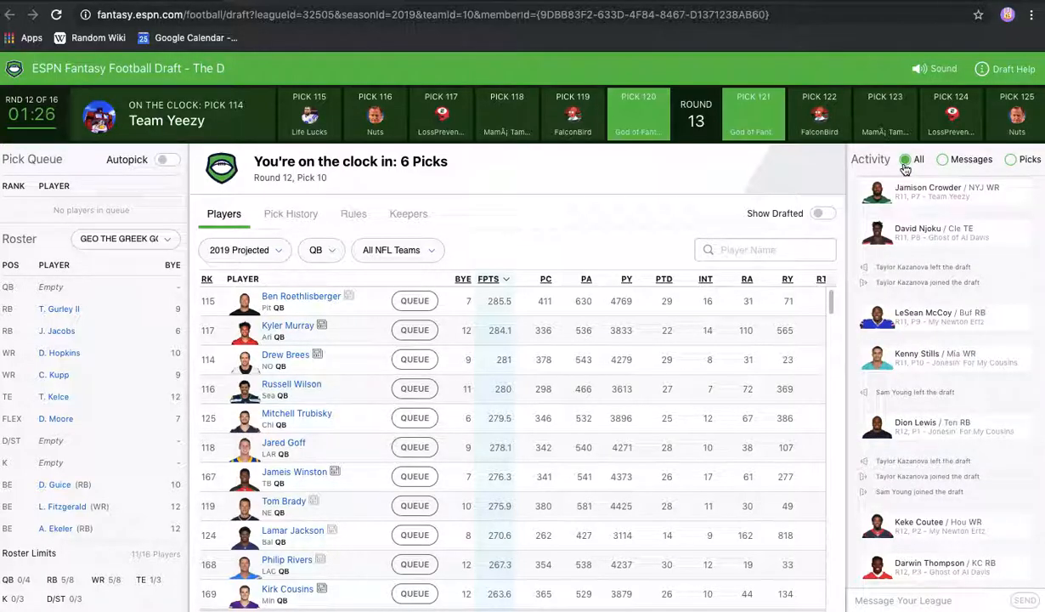
left_click(1011, 162)
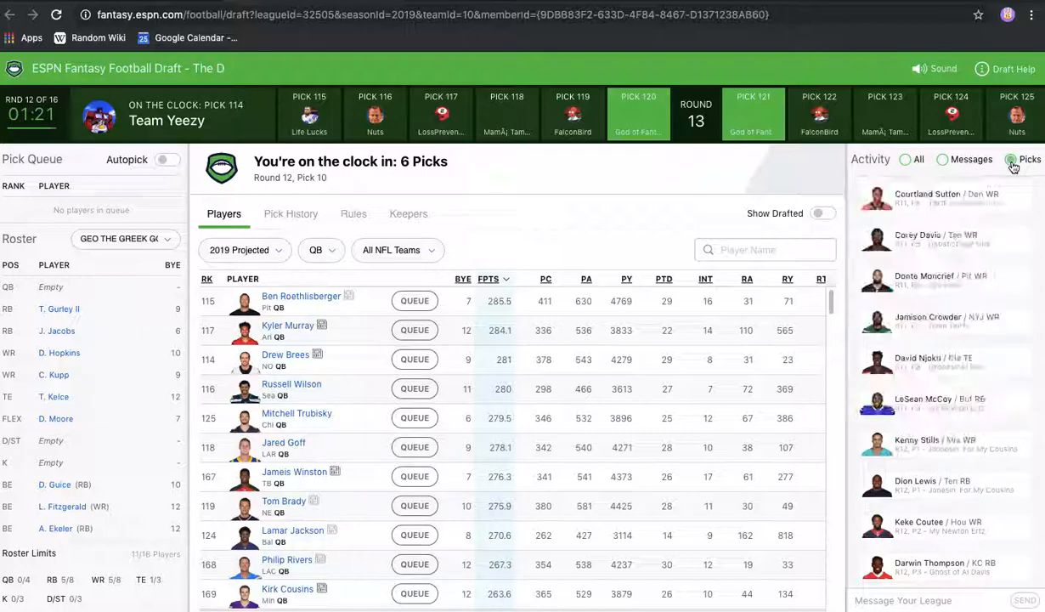
Look through the Week 1 and Week 2 games in the NFL schedule and return to the draft room.
left_click(441, 2)
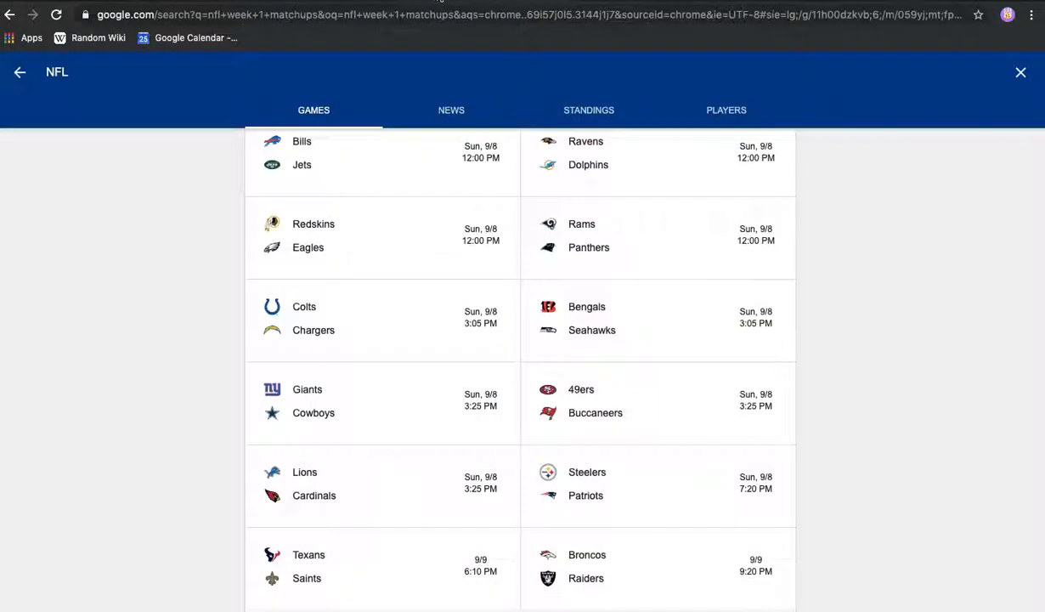
scroll(198, 292, "down", 3)
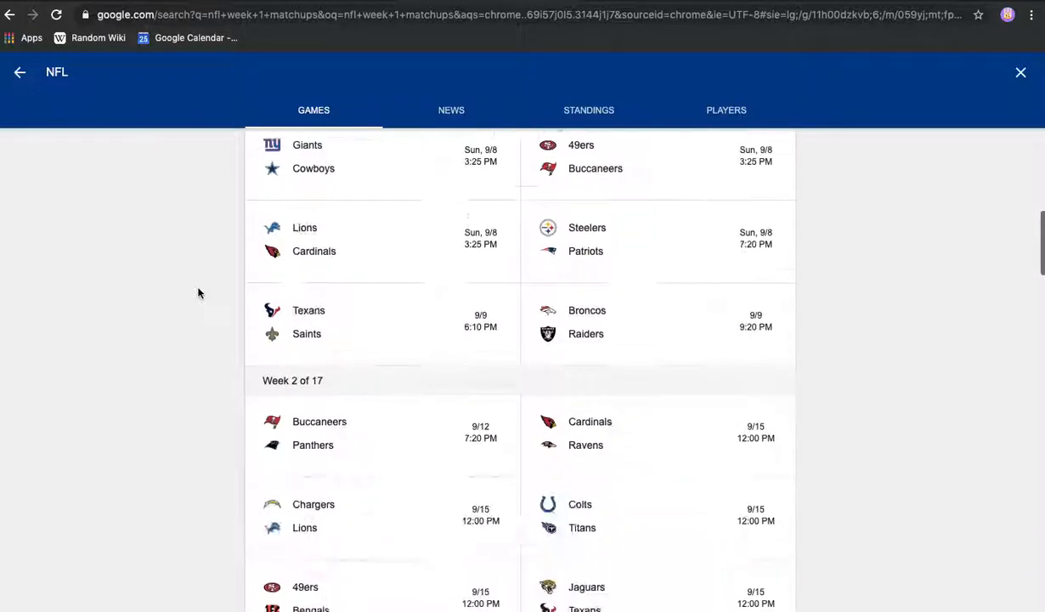
scroll(198, 293, "up", 7)
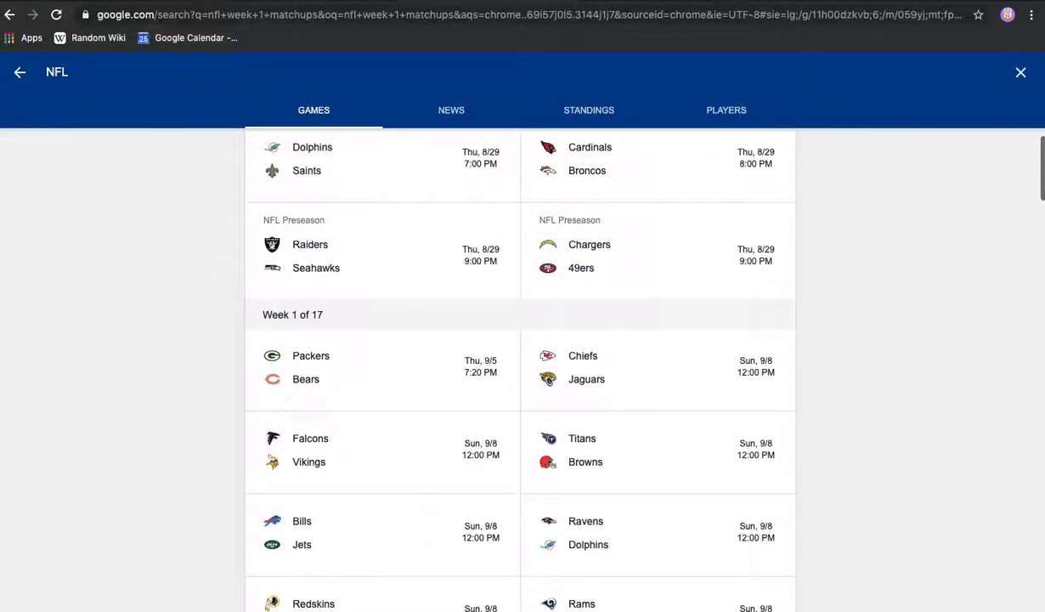
left_click(172, 1)
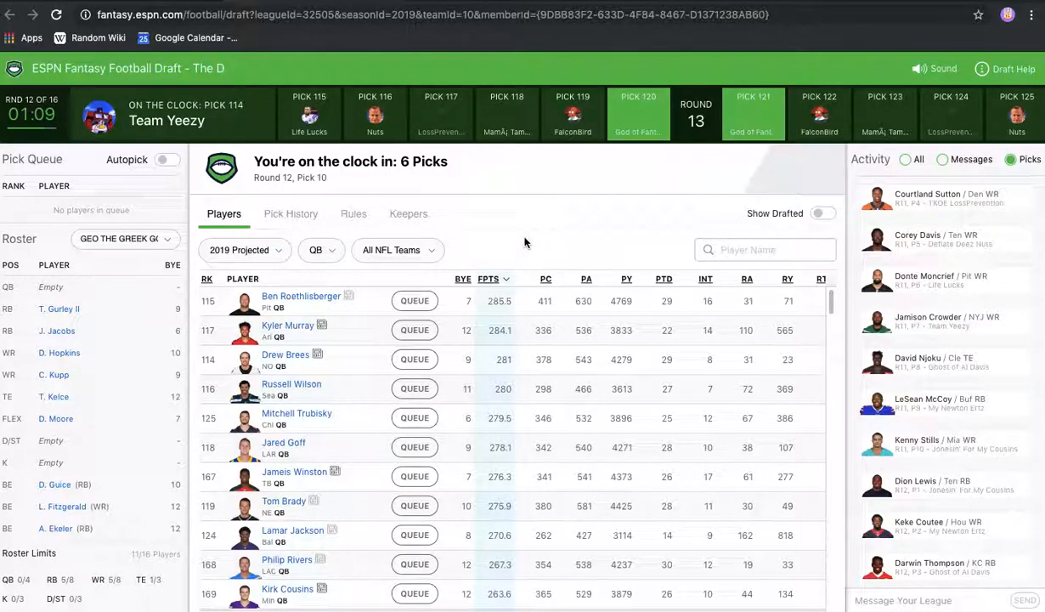
Review the quarterbacks' remaining projection columns and the bench players on the own roster.
scroll(510, 374, "right", 5)
scroll(510, 374, "left", 5)
scroll(93, 433, "down", 2)
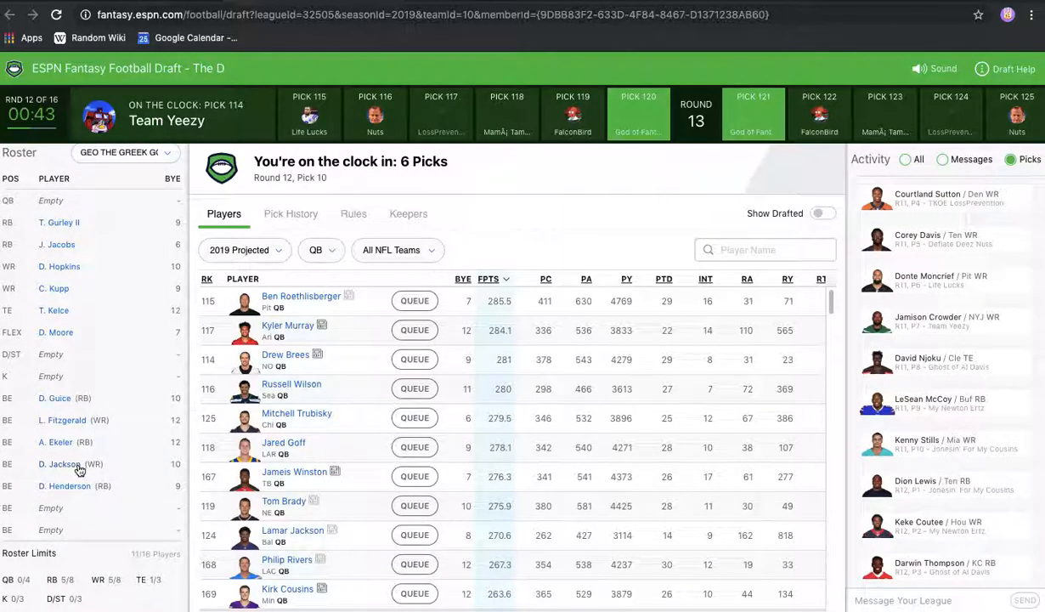
scroll(77, 467, "up", 2)
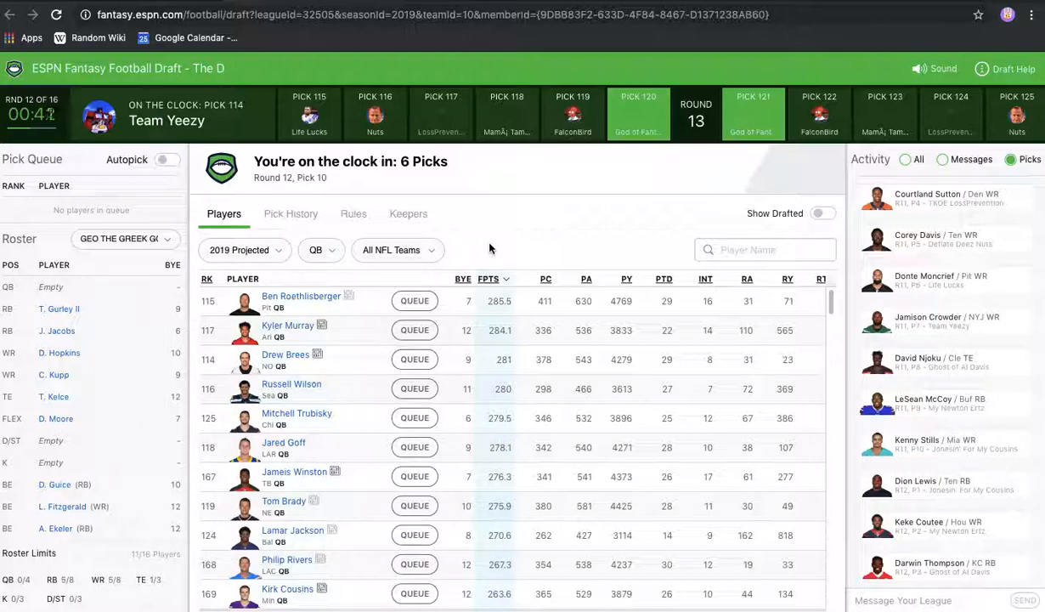
Inspect the roster of the team holding pick 118 and switch back to the own team's roster.
left_click(496, 125)
scroll(97, 406, "down", 2)
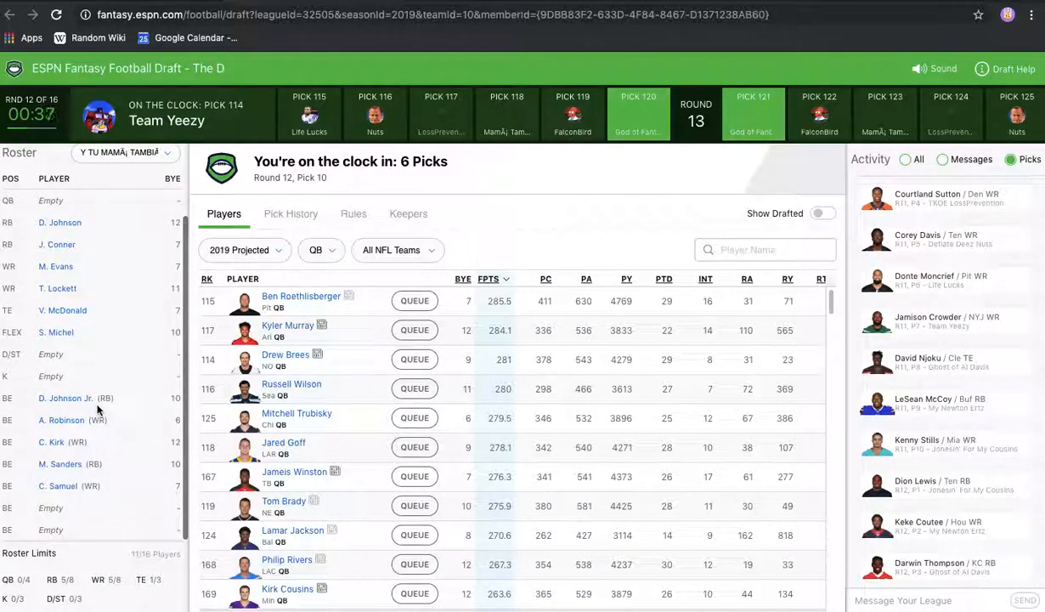
scroll(97, 407, "up", 2)
left_click(627, 134)
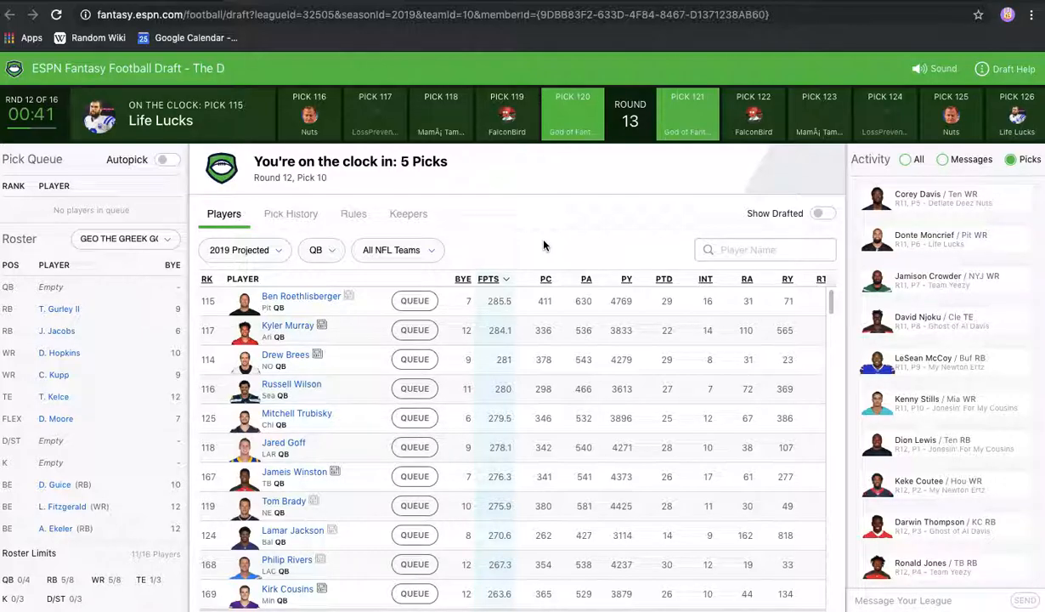
scroll(553, 343, "right", 5)
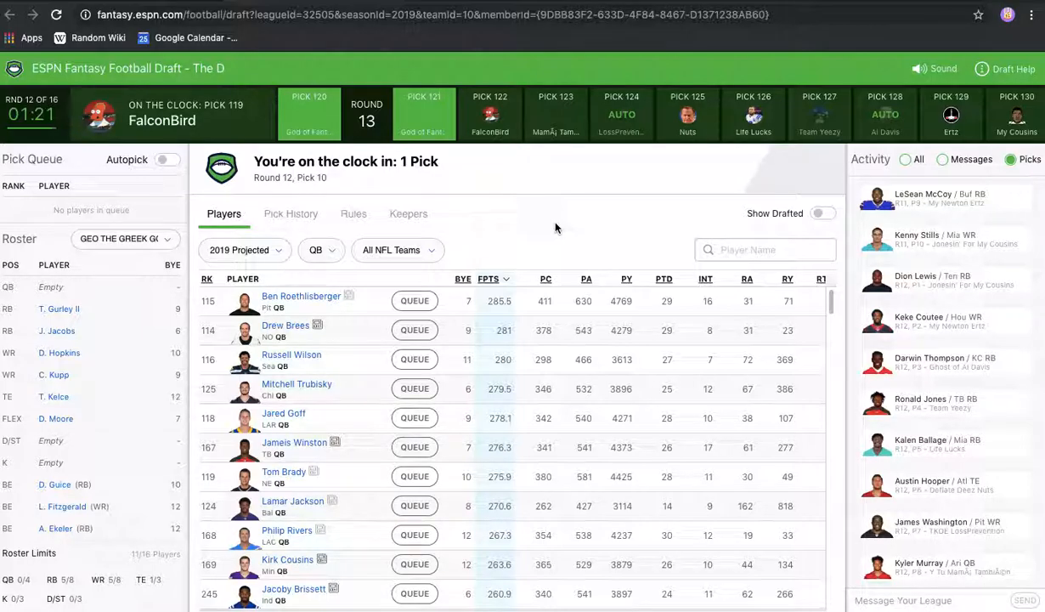
Review the own team's roster from the starting positions down to the bench spots.
scroll(112, 400, "down", 2)
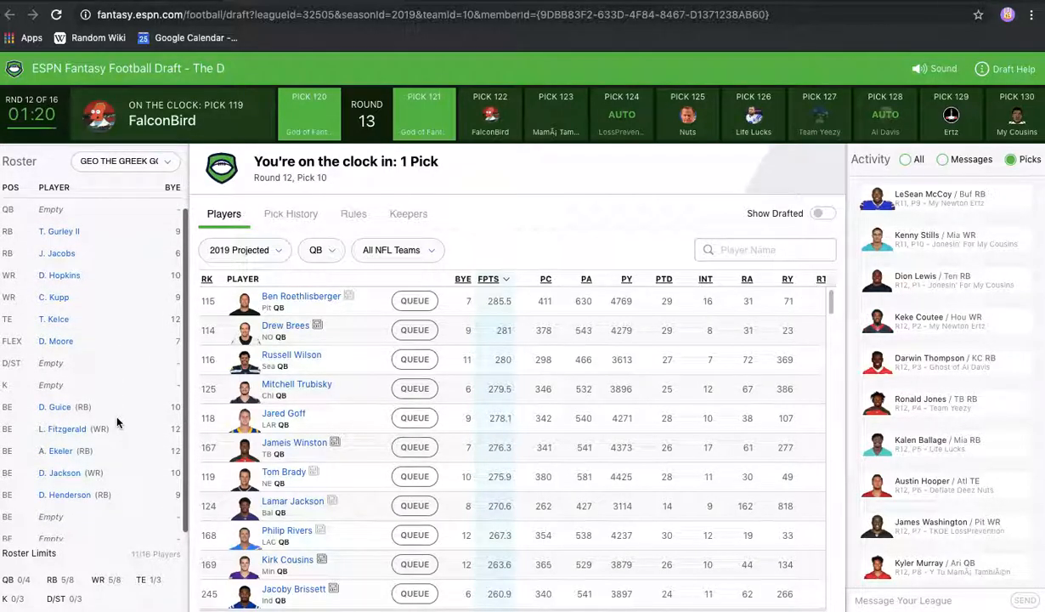
scroll(112, 400, "up", 2)
scroll(117, 422, "down", 2)
scroll(117, 422, "up", 2)
scroll(117, 422, "down", 2)
scroll(117, 422, "up", 2)
scroll(117, 423, "down", 2)
scroll(117, 422, "up", 2)
Filter the available players to TE and then to FLEX, and look through the top projected FLEX players.
left_click(338, 248)
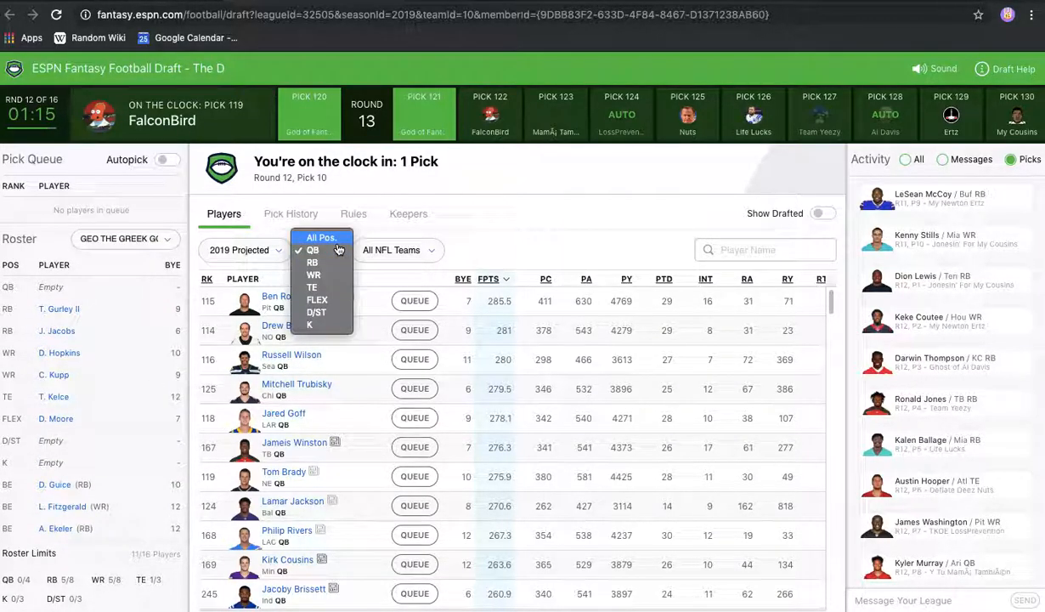
left_click(321, 287)
left_click(330, 259)
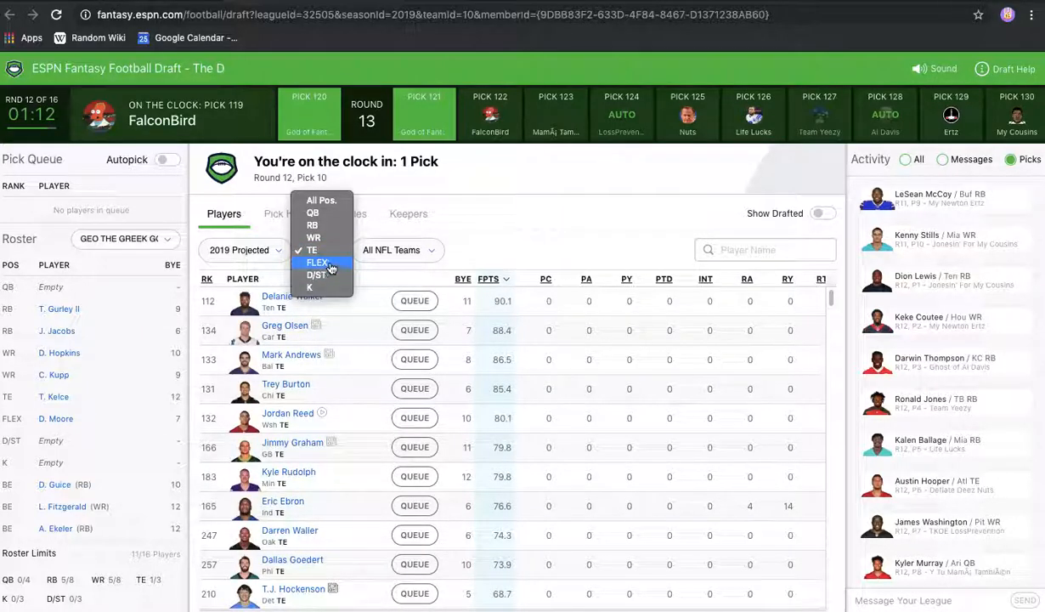
left_click(329, 265)
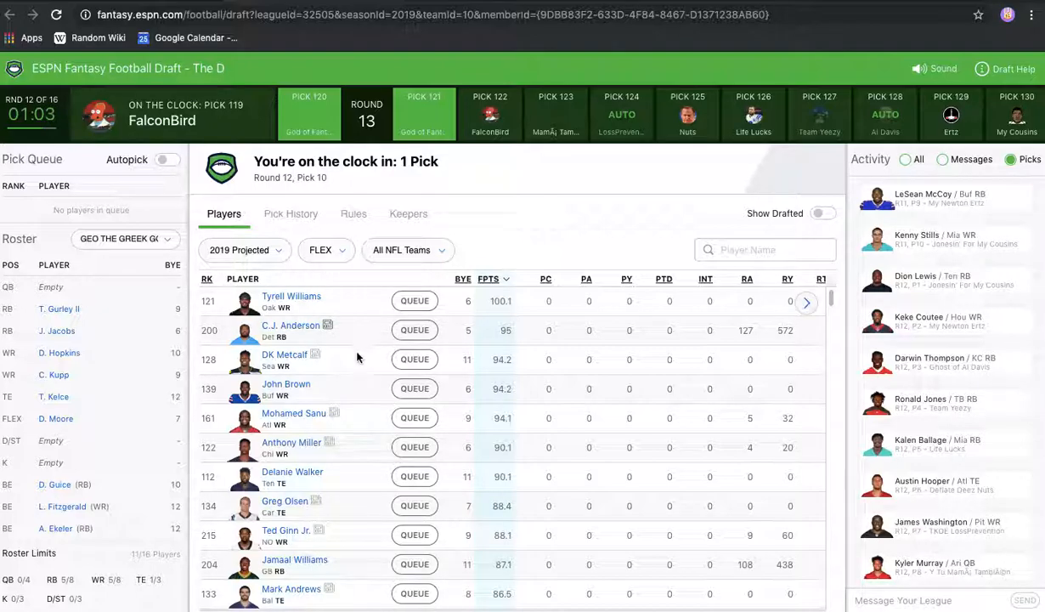
scroll(357, 420, "down", 2)
scroll(360, 408, "up", 2)
scroll(382, 403, "down", 3)
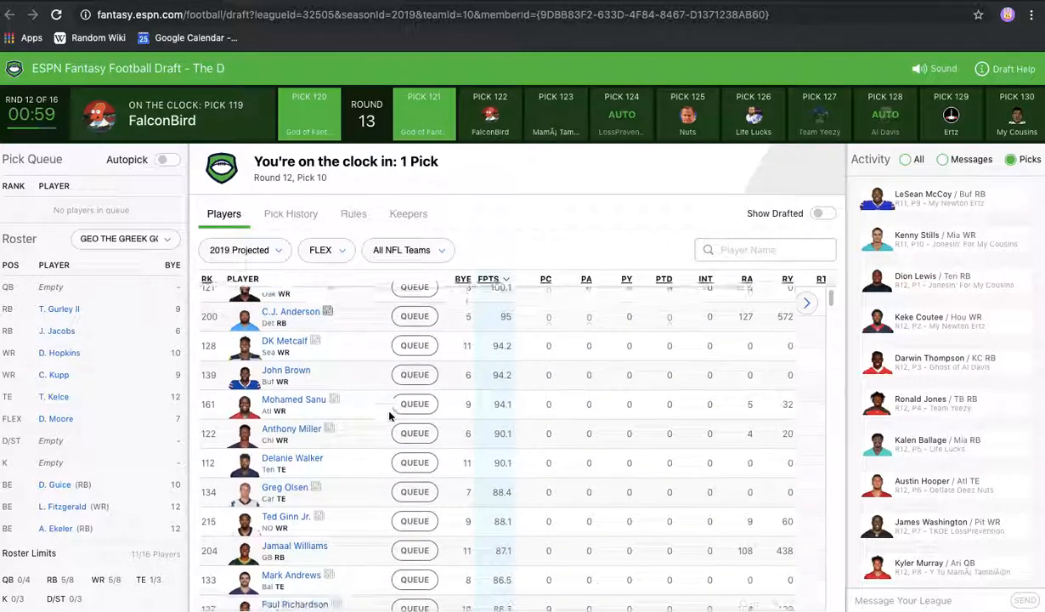
scroll(389, 415, "up", 1)
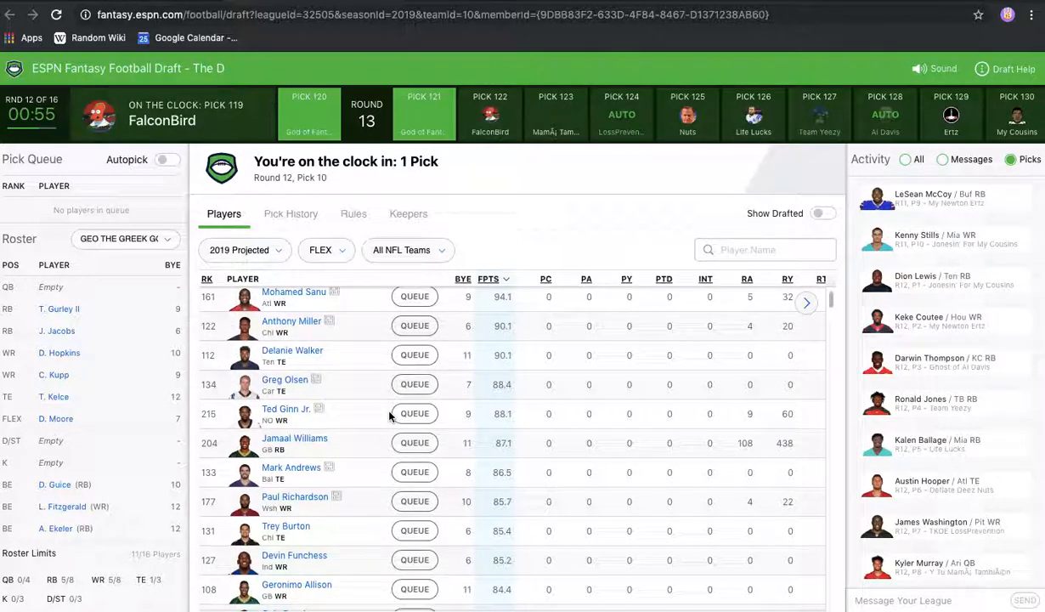
scroll(389, 415, "up", 3)
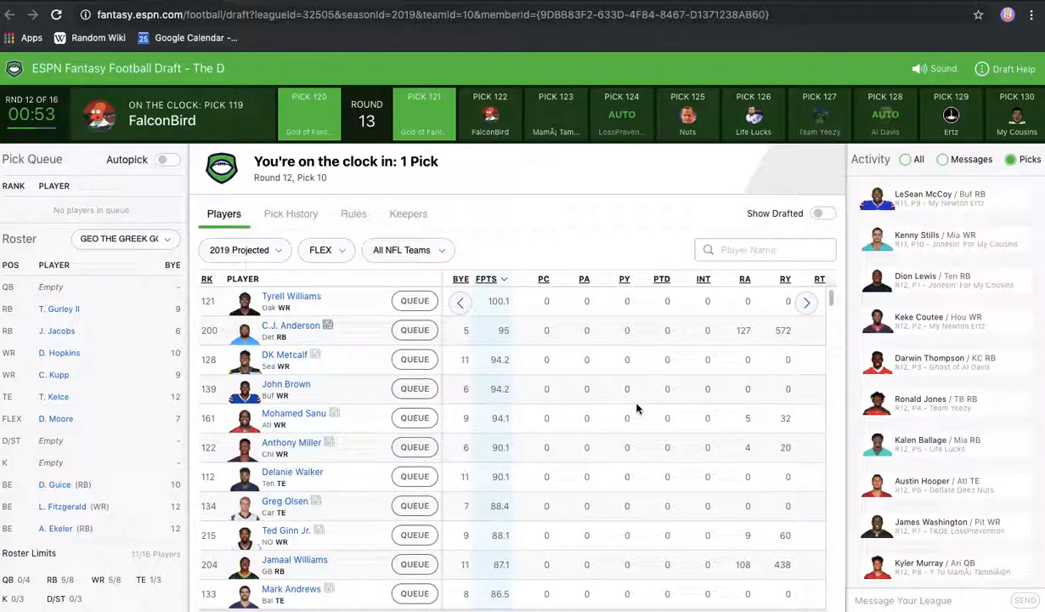
Compare the FLEX players' rushing, receiving and ADP columns with their projected fantasy points.
scroll(635, 407, "right", 4)
scroll(637, 408, "up", 2)
scroll(636, 408, "down", 1)
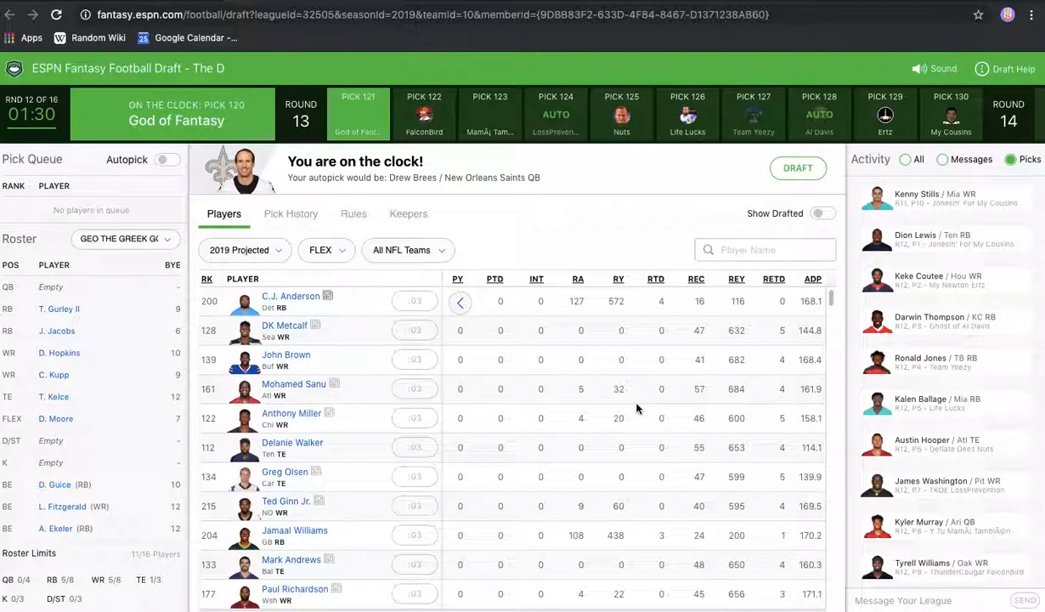
scroll(636, 409, "left", 2)
scroll(636, 409, "left", 3)
scroll(635, 404, "down", 5)
scroll(618, 451, "up", 5)
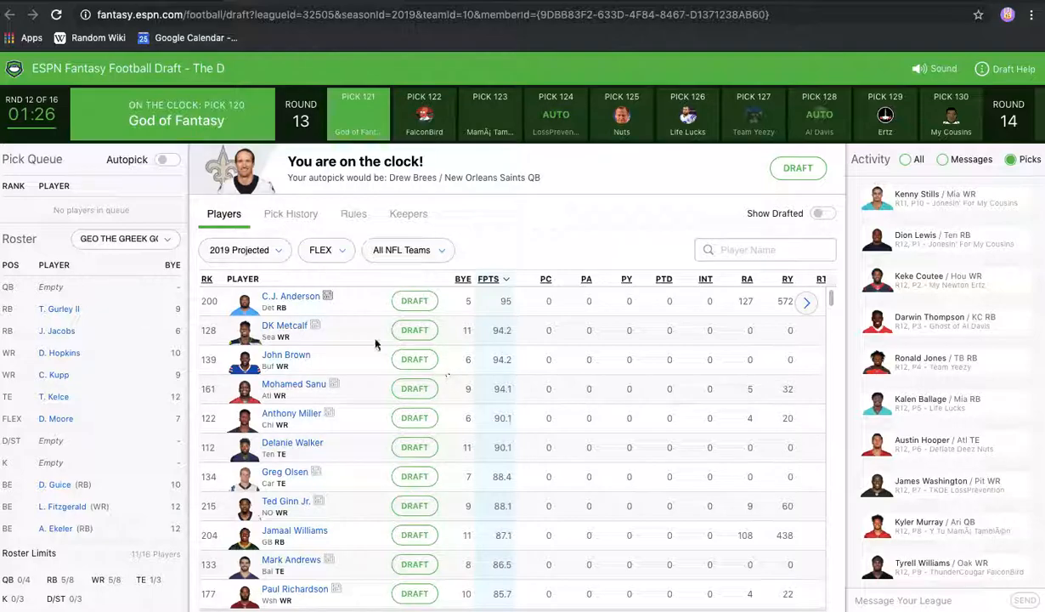
scroll(548, 333, "right", 3)
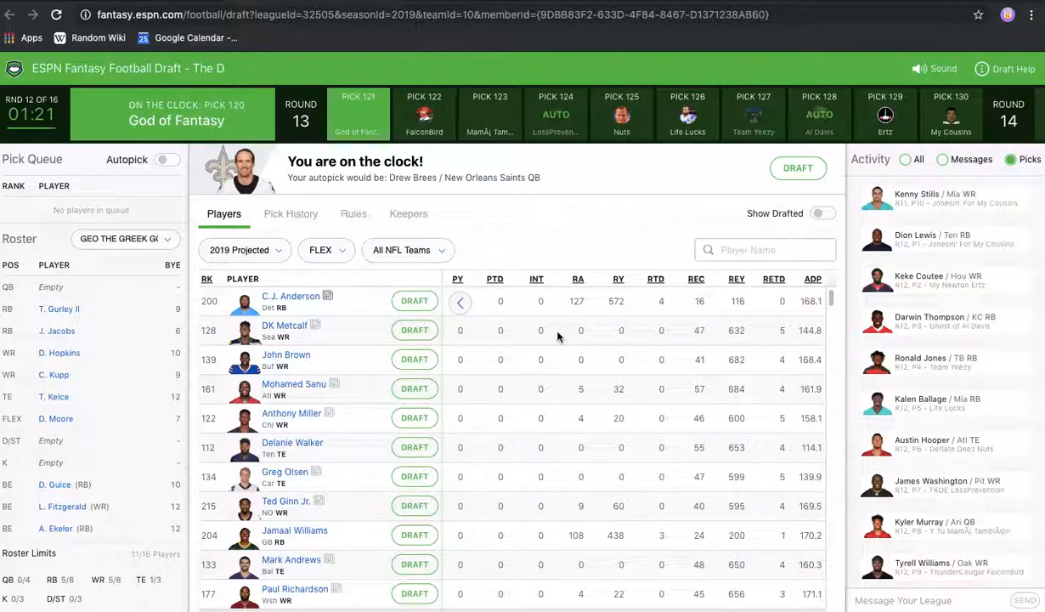
Sort the FLEX players by ADP, lowest first, and compare their projections.
left_click(810, 278)
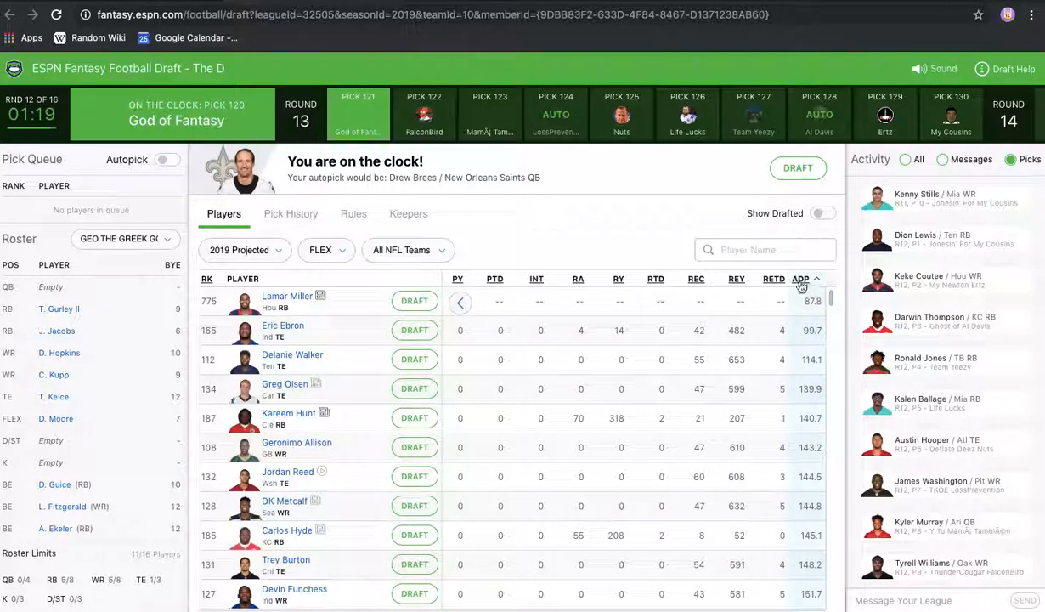
scroll(539, 356, "left", 3)
scroll(539, 357, "down", 2)
scroll(539, 356, "up", 2)
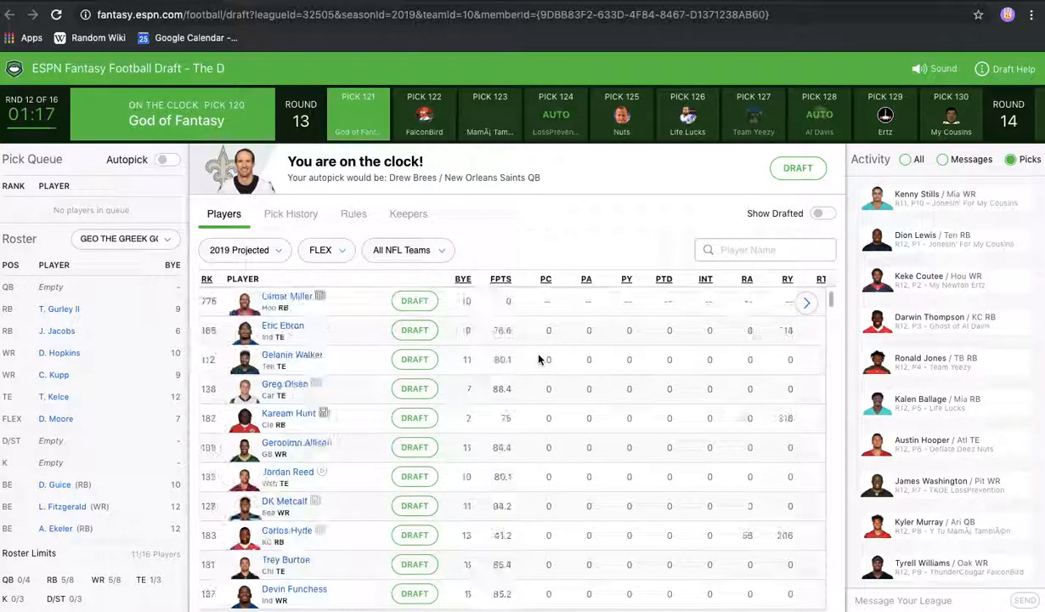
scroll(538, 359, "right", 3)
scroll(538, 359, "left", 3)
scroll(538, 358, "down", 2)
scroll(538, 359, "up", 2)
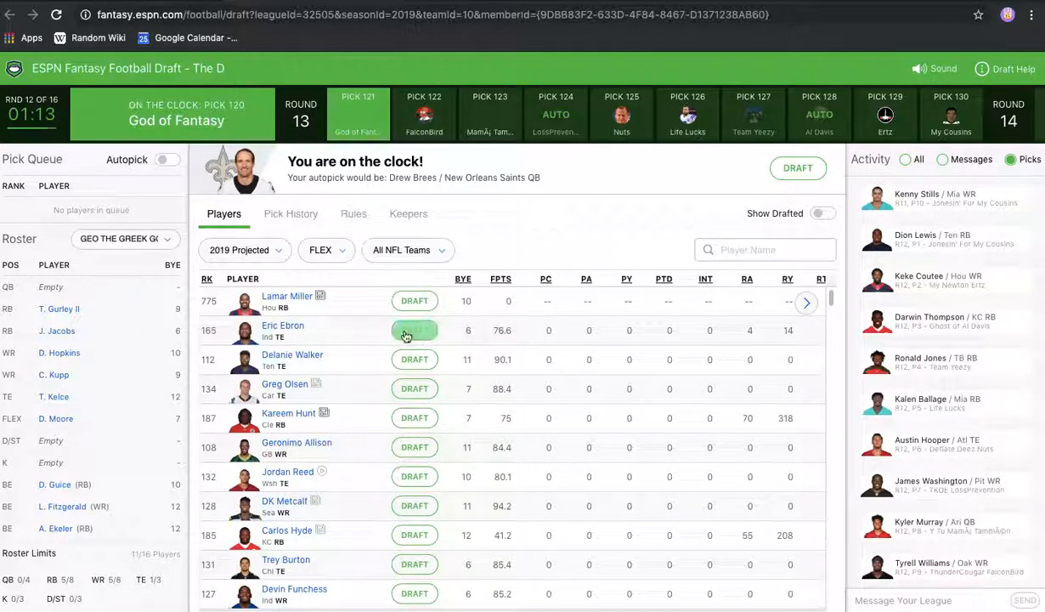
Keep the FLEX filter, sort the players by rank and examine the highest-ranked ones with their projections.
left_click(330, 249)
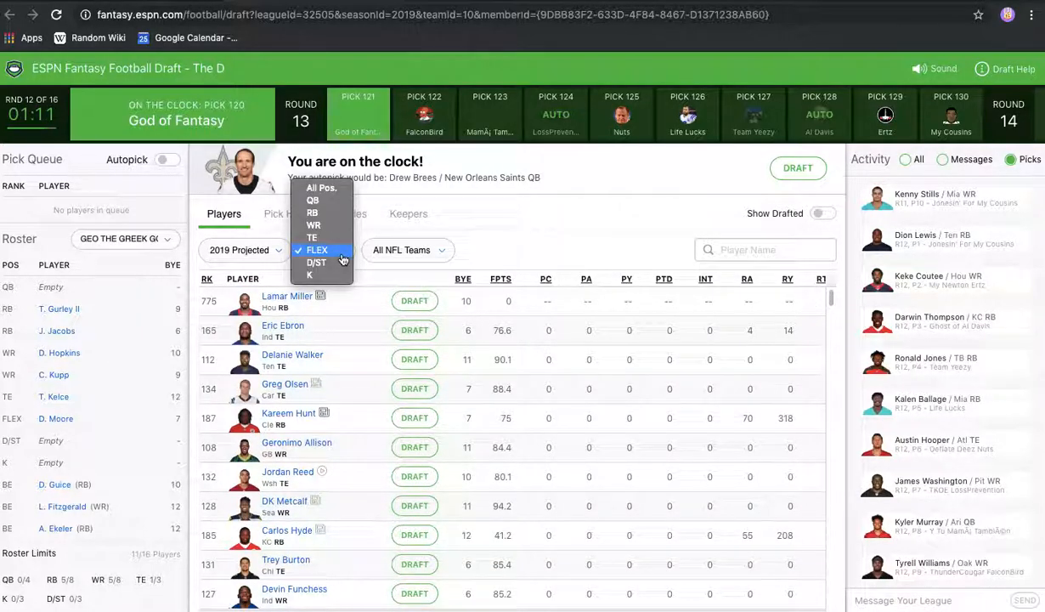
left_click(330, 252)
left_click(206, 278)
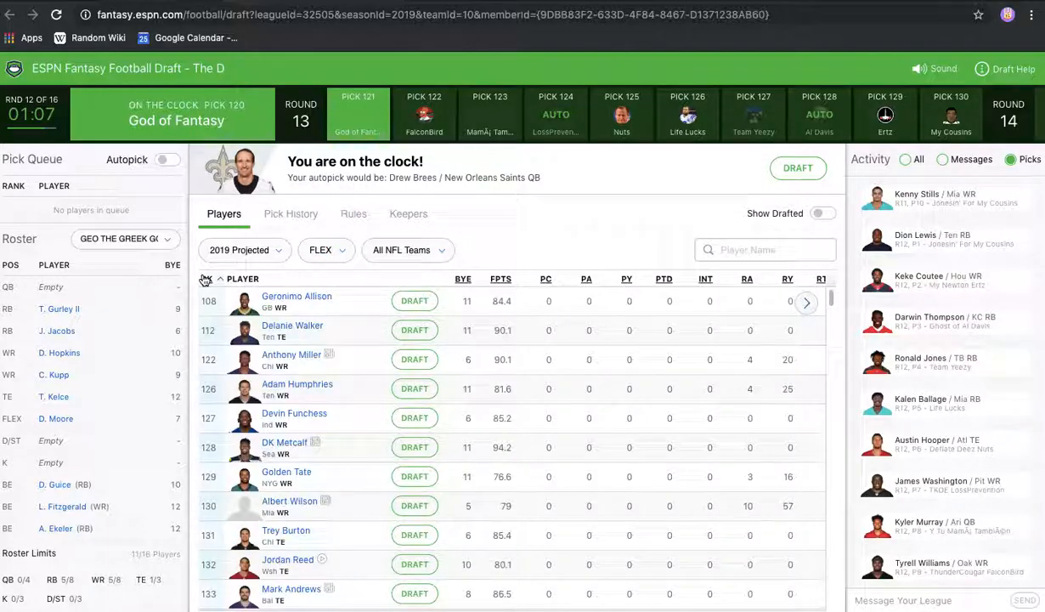
scroll(361, 366, "down", 1)
scroll(361, 367, "up", 1)
scroll(361, 367, "right", 1)
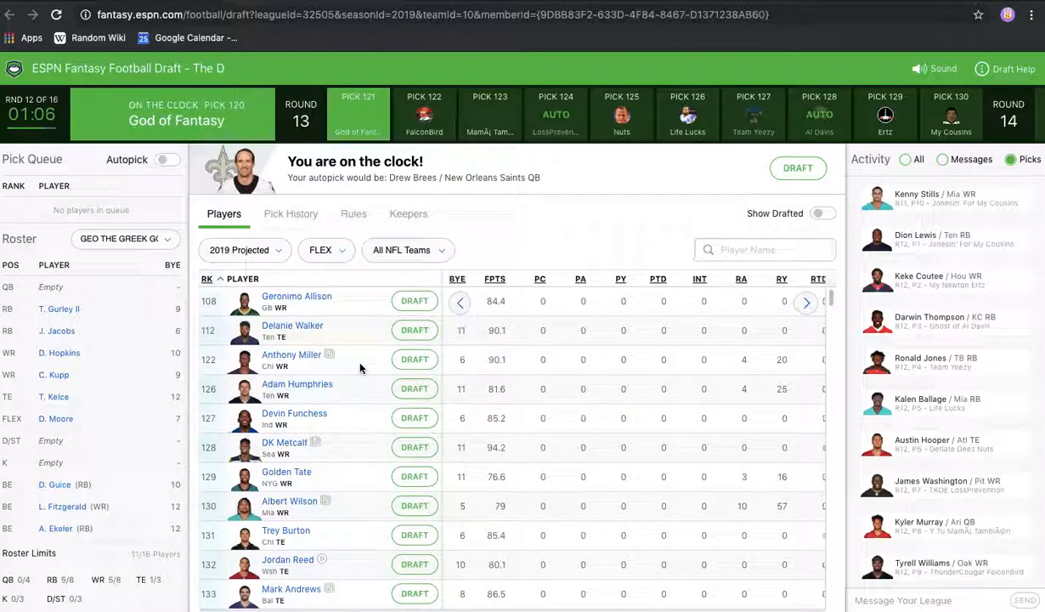
scroll(360, 367, "down", 1)
scroll(345, 347, "up", 1)
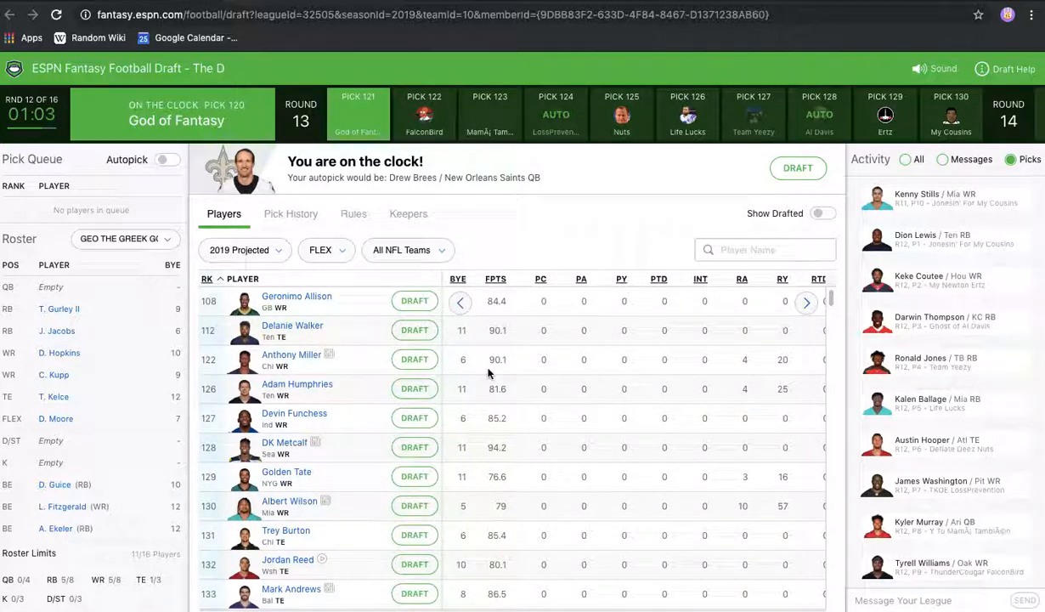
scroll(488, 372, "left", 1)
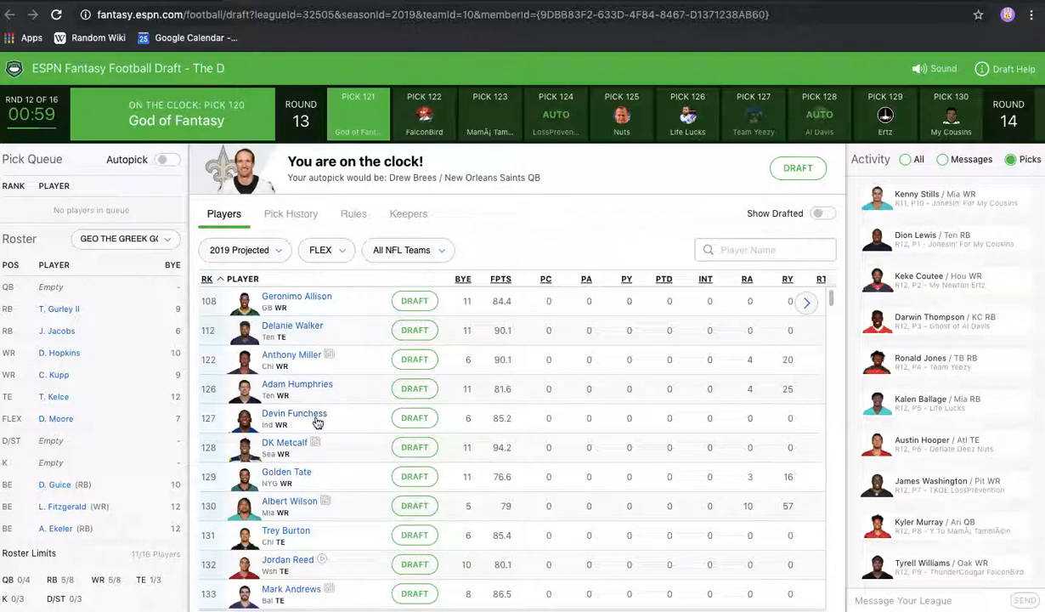
scroll(351, 408, "down", 2)
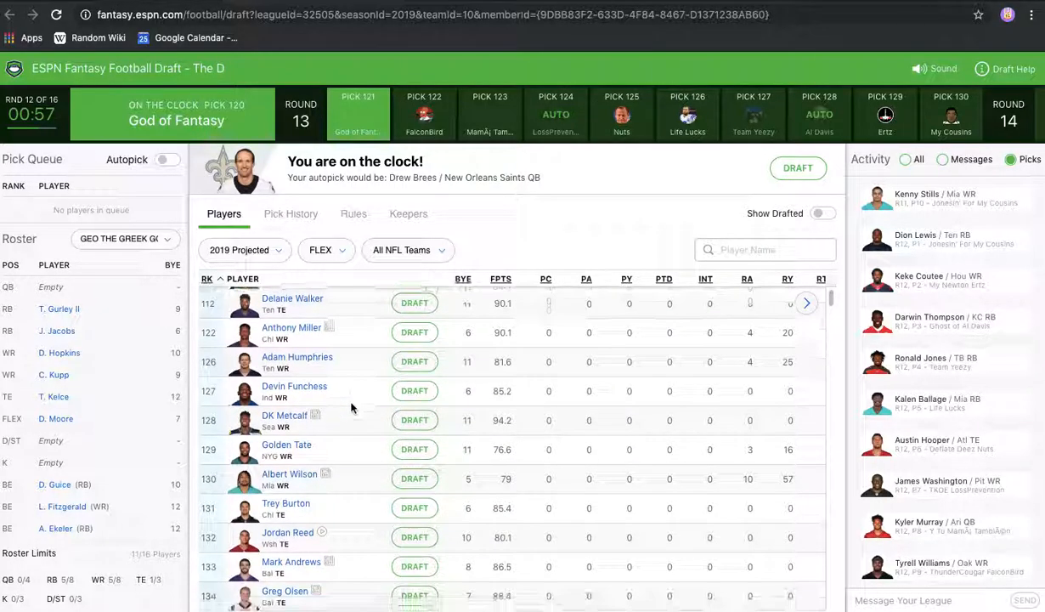
scroll(351, 407, "up", 2)
scroll(352, 409, "down", 2)
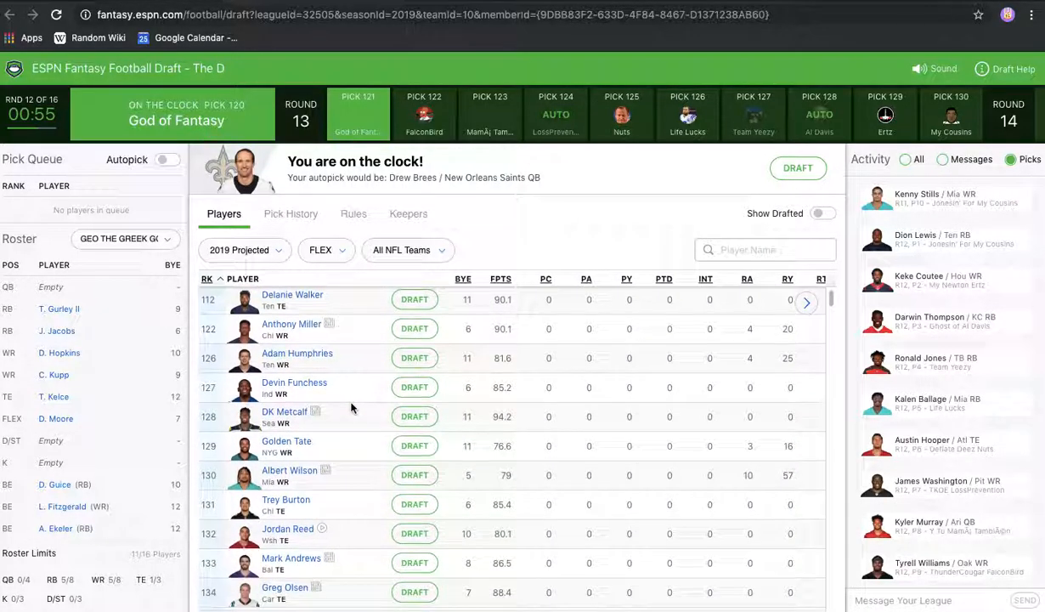
scroll(351, 409, "up", 2)
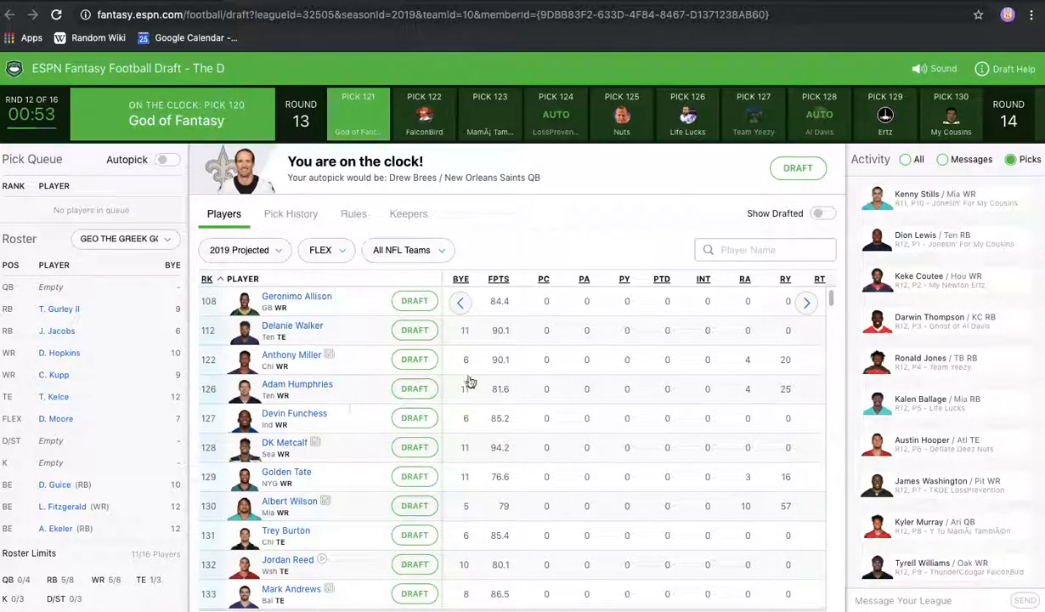
scroll(526, 362, "down", 1)
Sort the FLEX players by projected fantasy points and draft Buffalo Bills receiver John Brown.
left_click(500, 278)
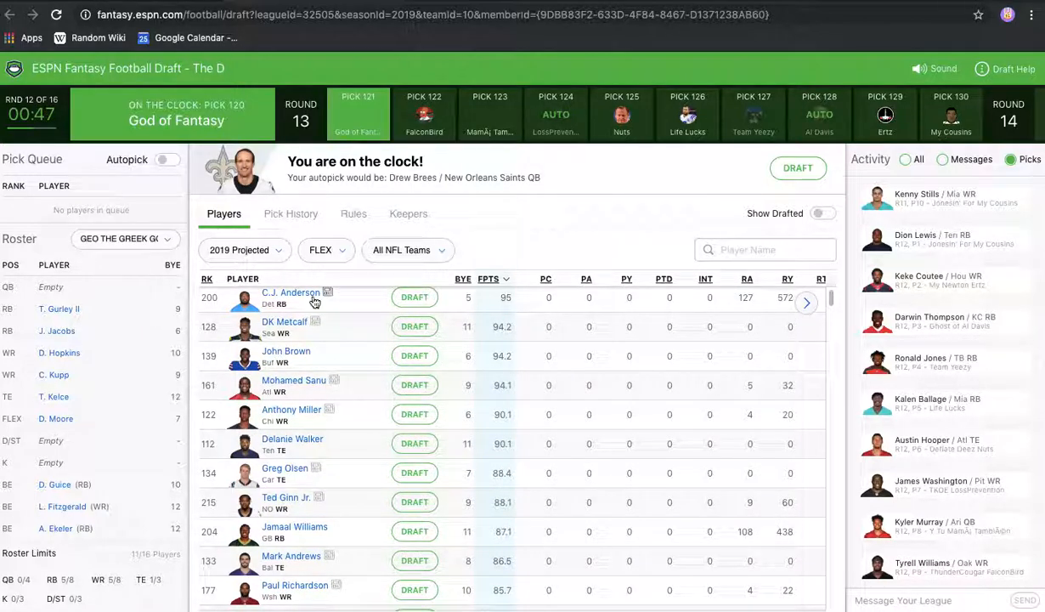
scroll(325, 443, "down", 3)
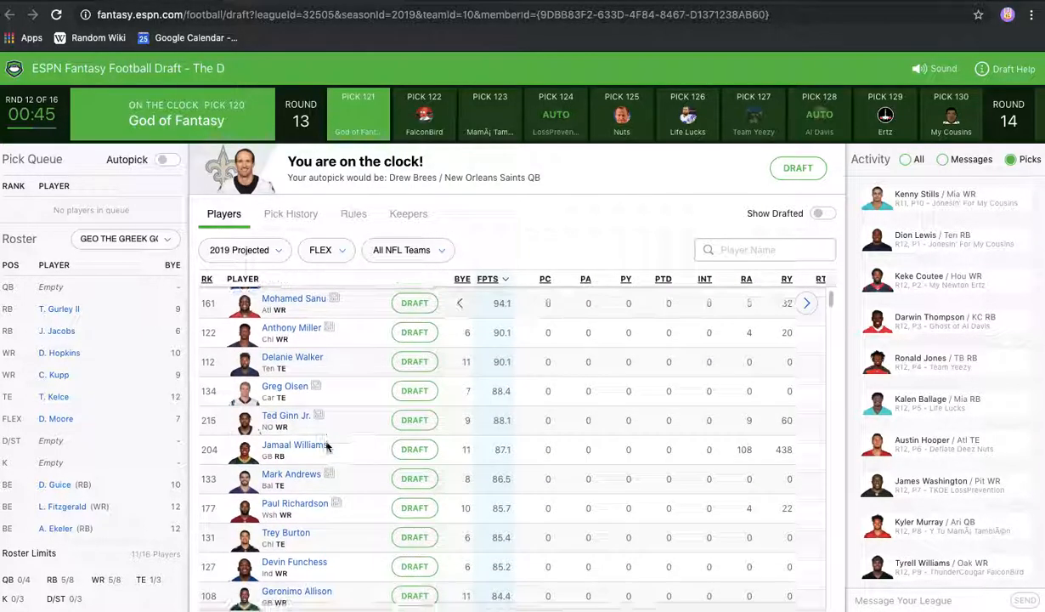
scroll(314, 425, "up", 3)
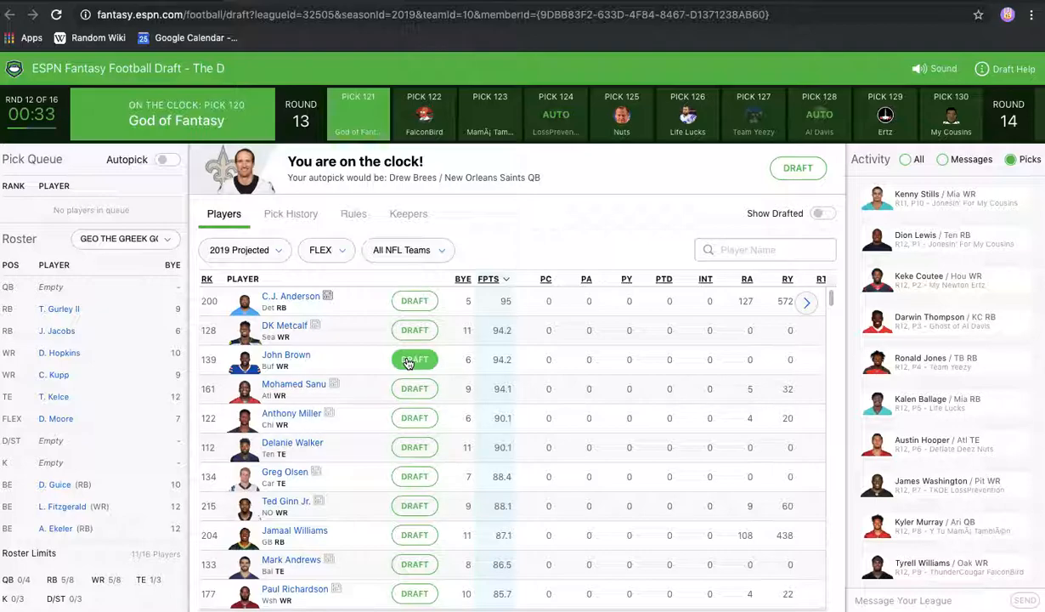
scroll(168, 411, "down", 3)
scroll(168, 411, "up", 3)
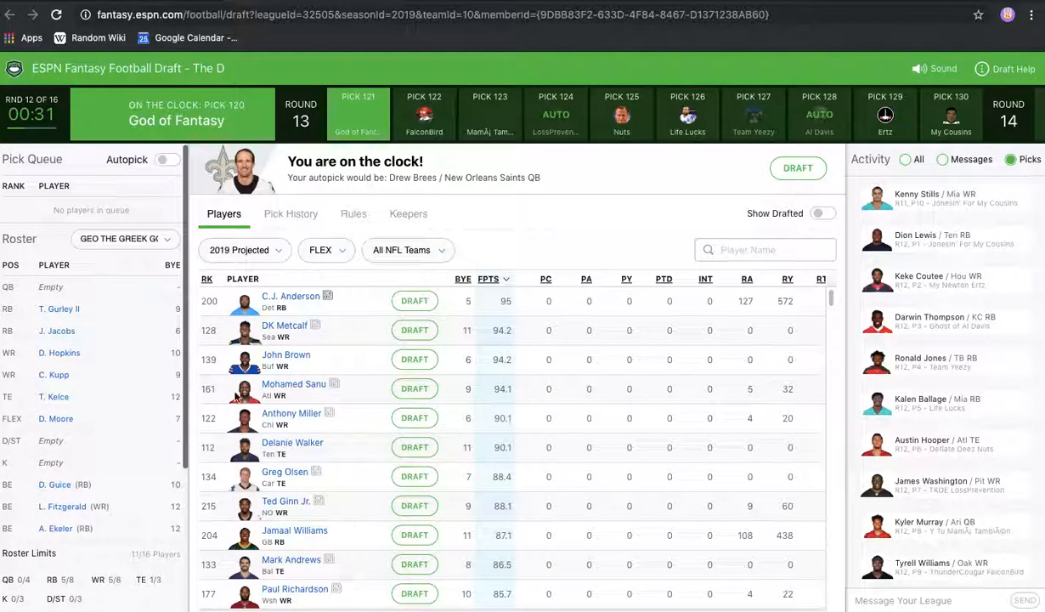
left_click(413, 361)
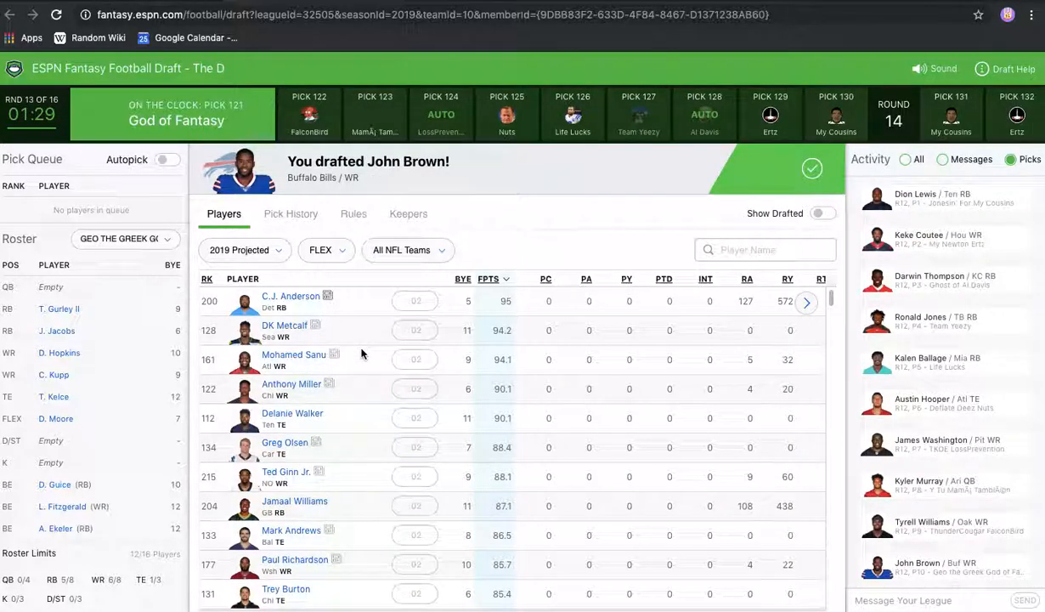
Filter the available players to QB, compare their projections and draft New Orleans Saints quarterback Drew Brees.
left_click(327, 253)
left_click(315, 200)
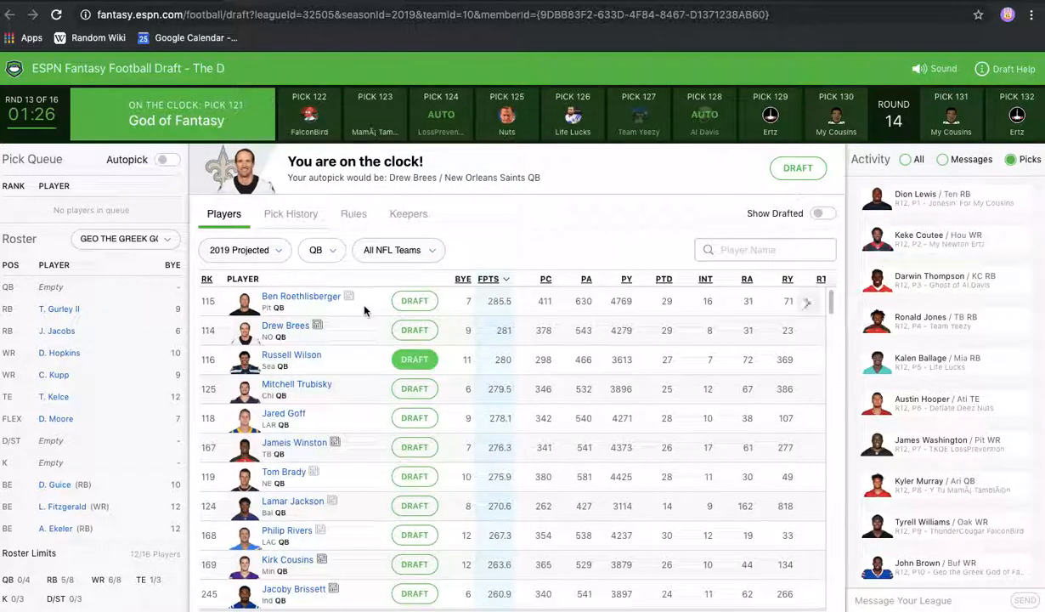
scroll(601, 348, "right", 3)
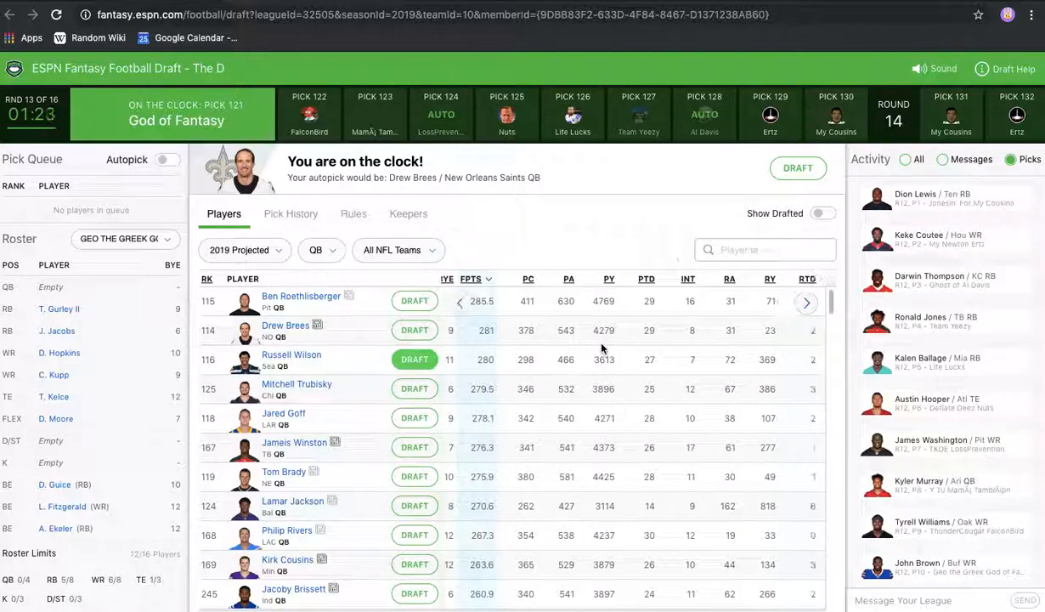
scroll(601, 347, "left", 3)
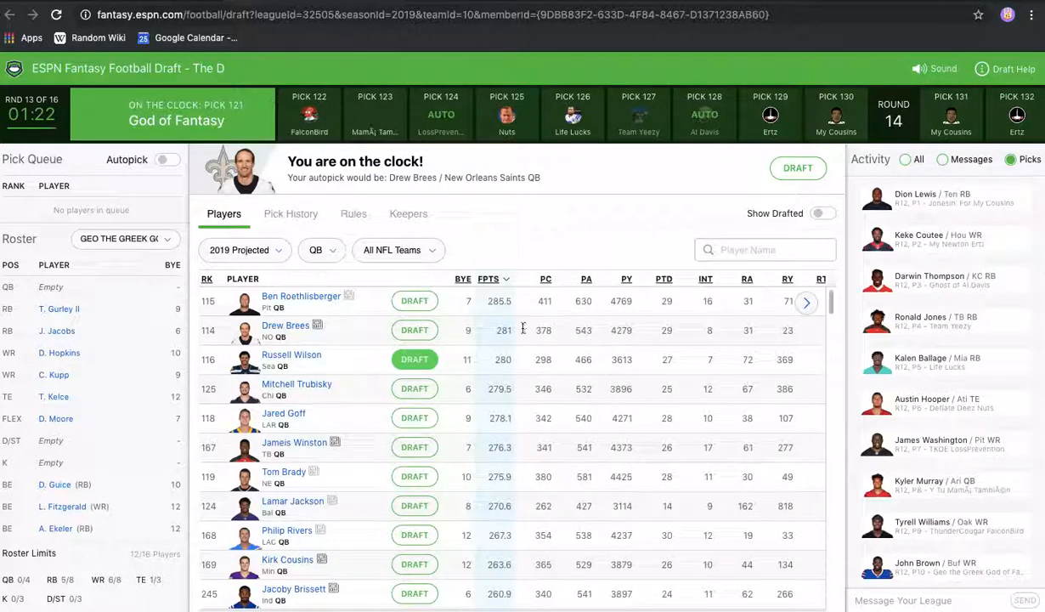
left_click(416, 331)
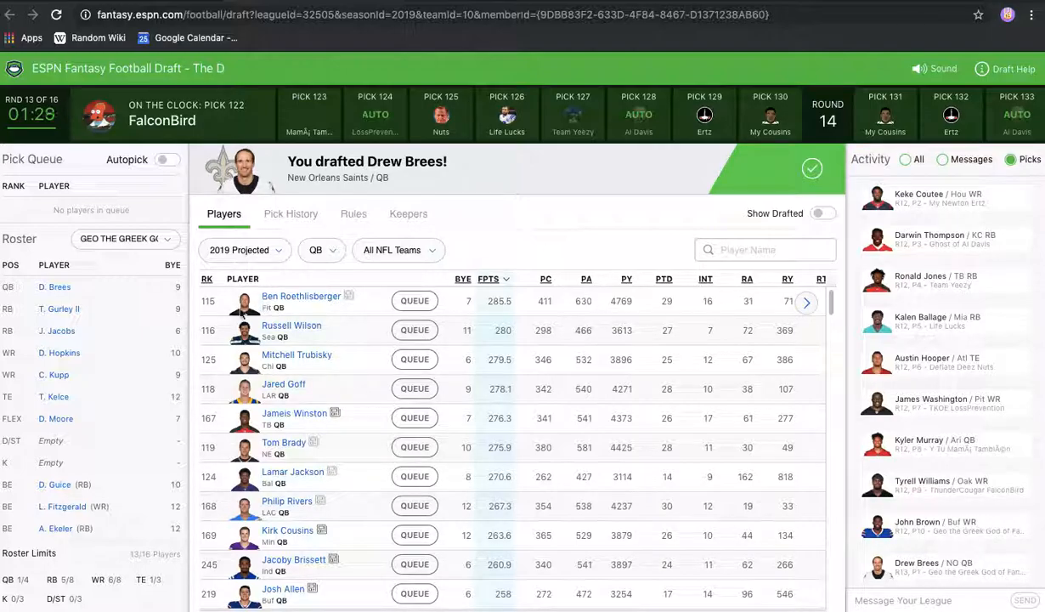
Check the own roster's starters, bench players and remaining empty spots.
scroll(127, 356, "down", 2)
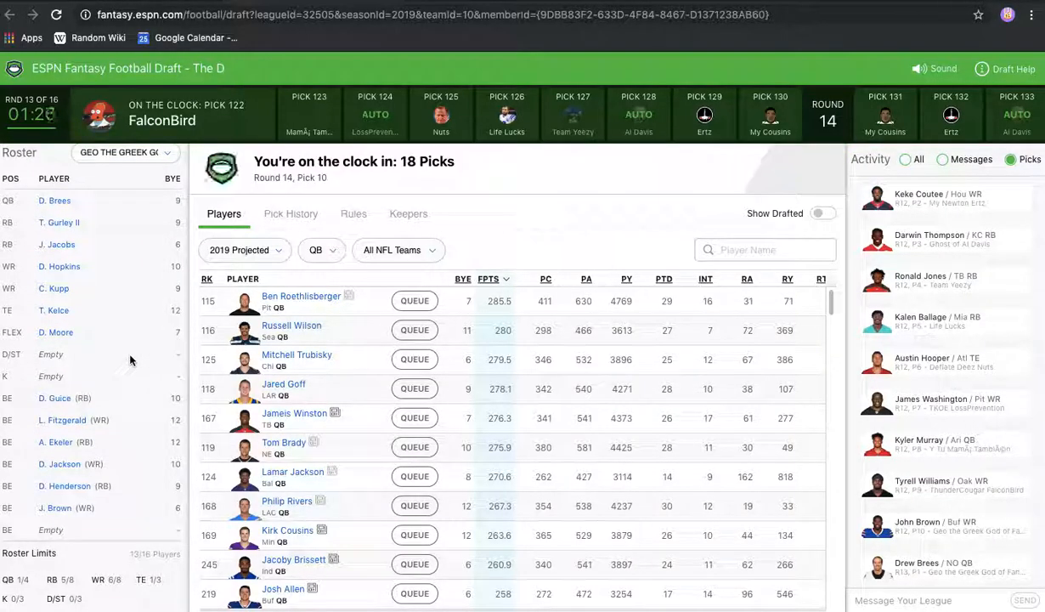
scroll(130, 360, "up", 2)
scroll(130, 360, "down", 2)
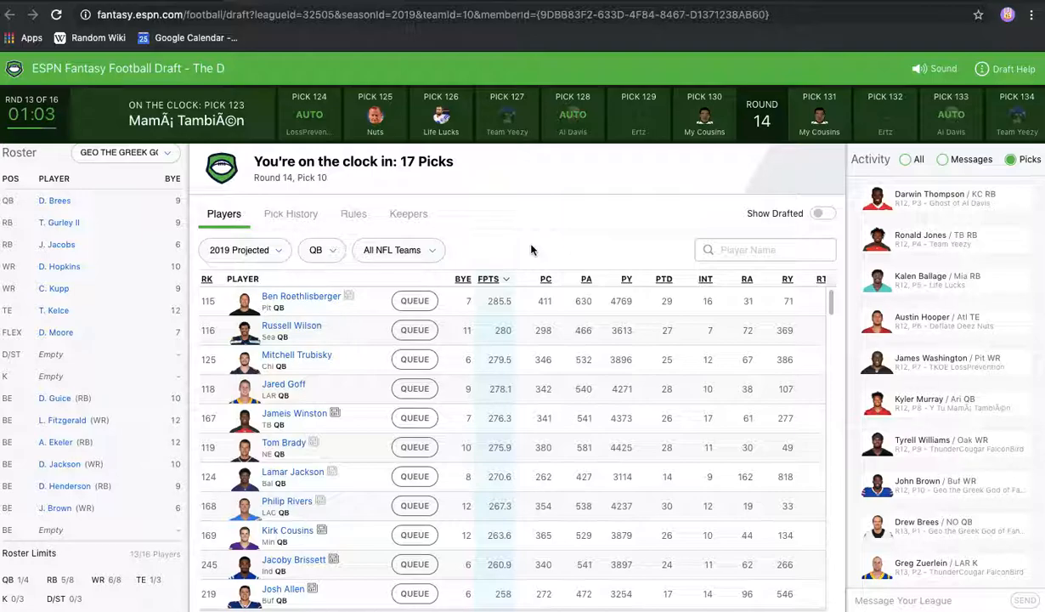
Filter the available players to RB and look through the running backs by projected fantasy points.
left_click(329, 251)
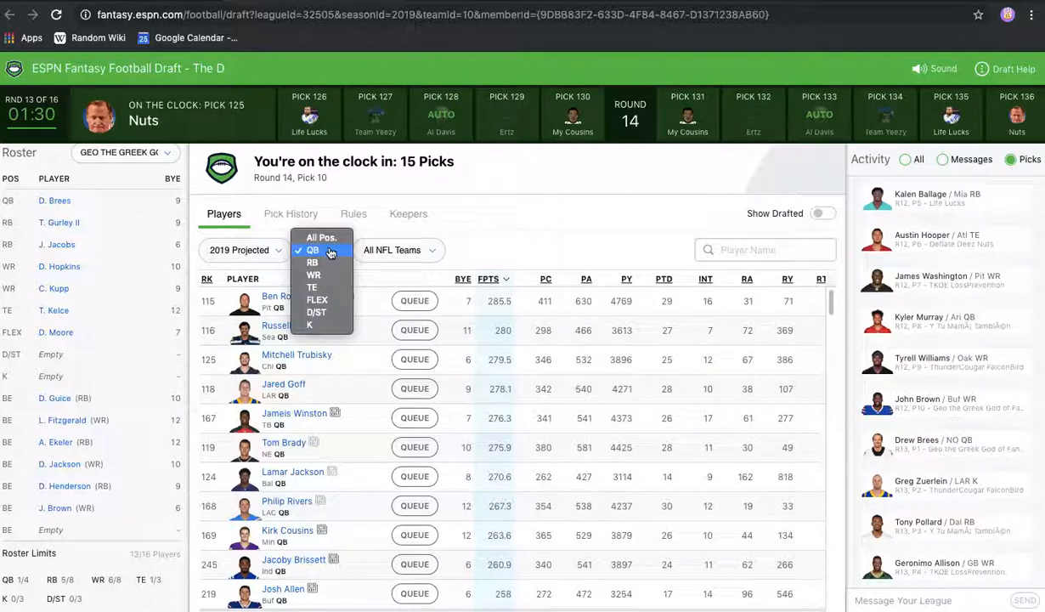
left_click(329, 263)
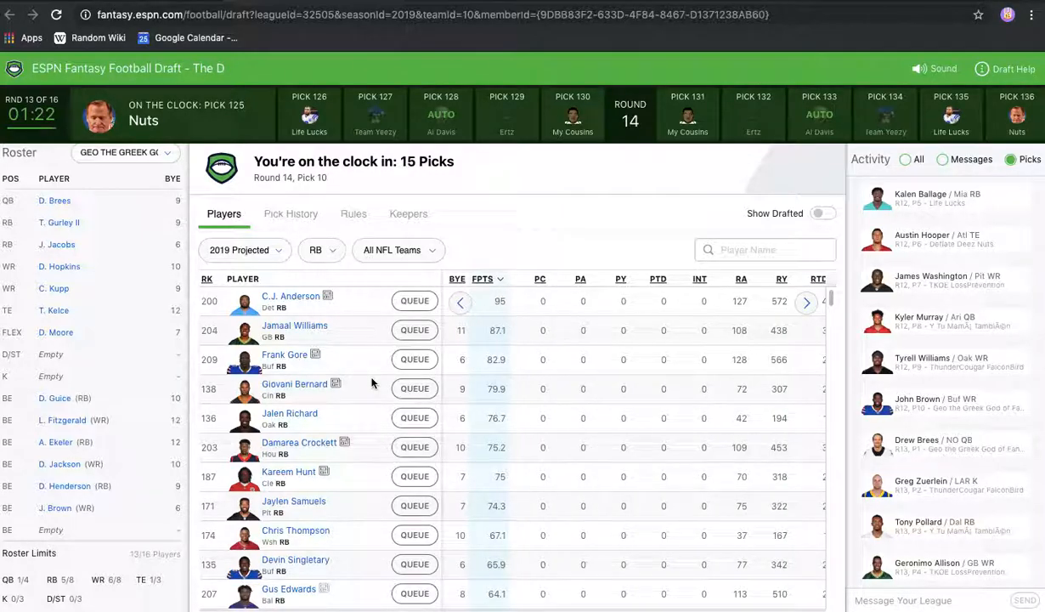
scroll(371, 383, "down", 1)
scroll(372, 383, "down", 2)
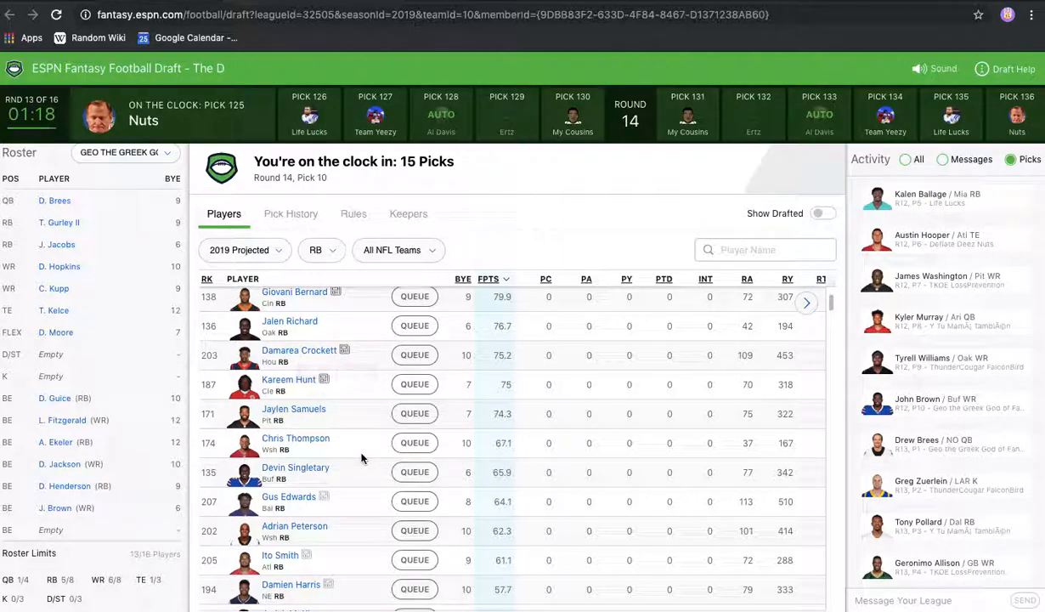
Examine the remaining running backs further down the projected fantasy points ranking, checking their teams, bye weeks and rushing projections.
scroll(361, 457, "up", 1)
scroll(370, 493, "down", 1)
scroll(371, 493, "down", 3)
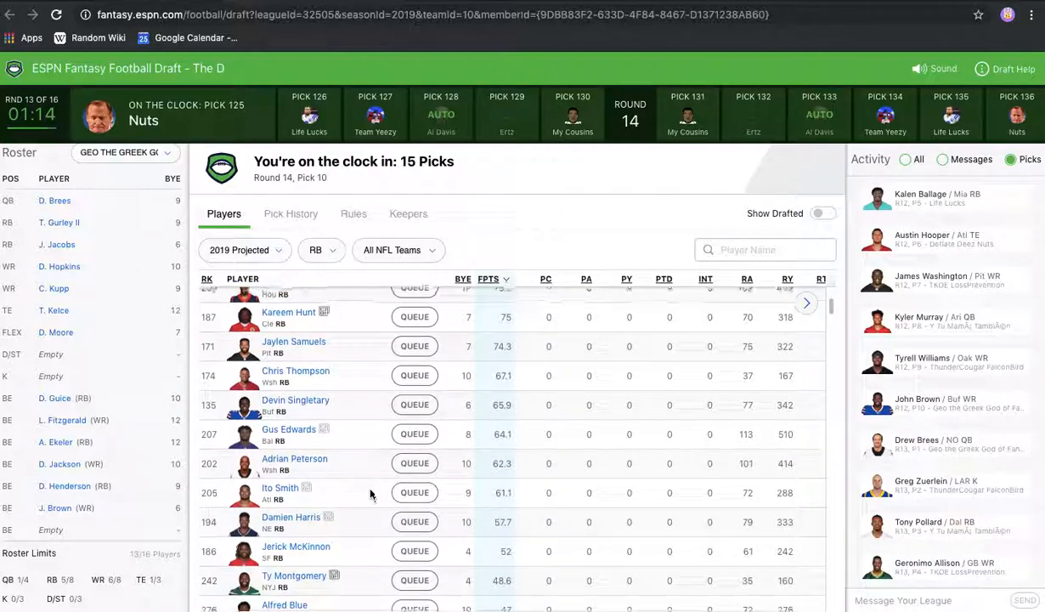
scroll(370, 493, "up", 5)
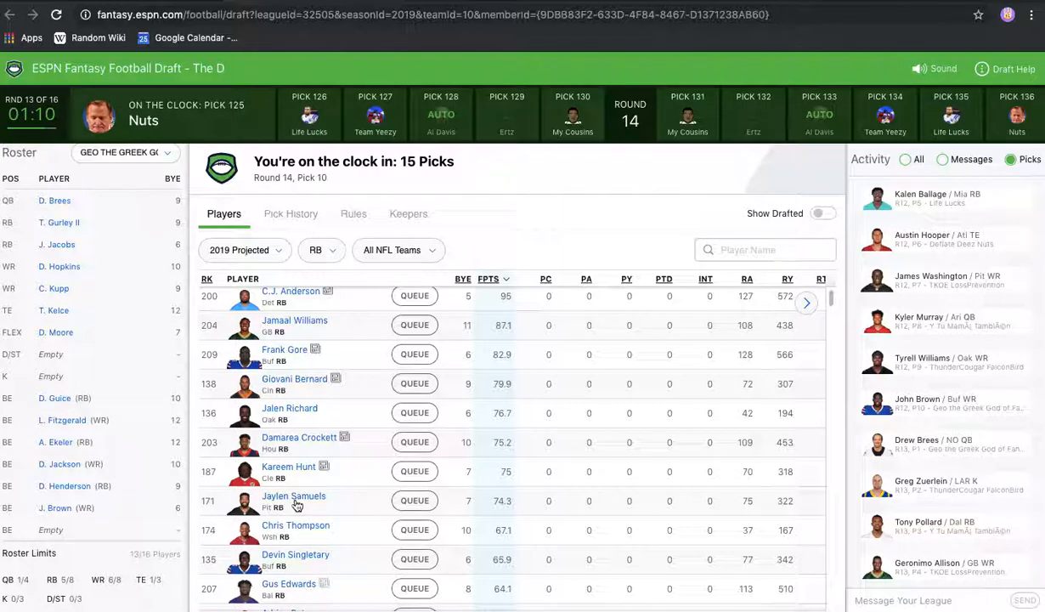
scroll(298, 441, "right", 1)
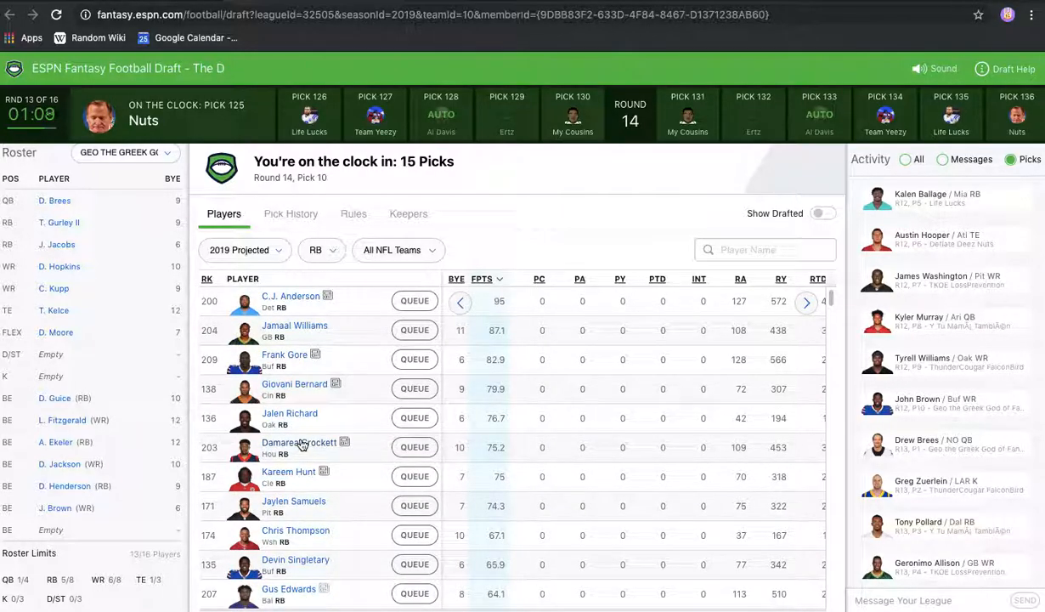
scroll(466, 444, "down", 1)
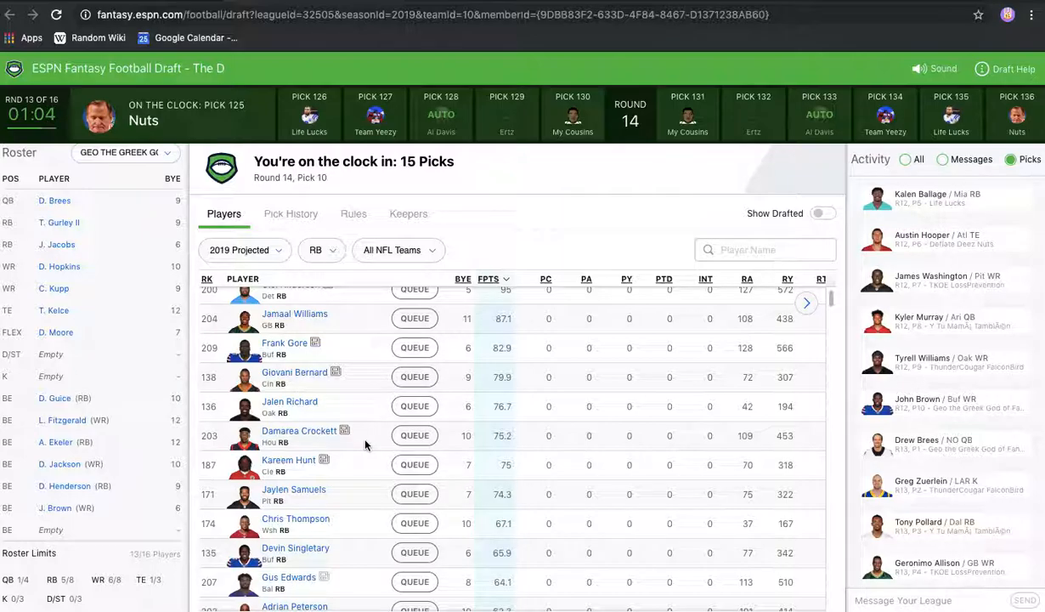
scroll(365, 444, "down", 2)
scroll(366, 444, "up", 3)
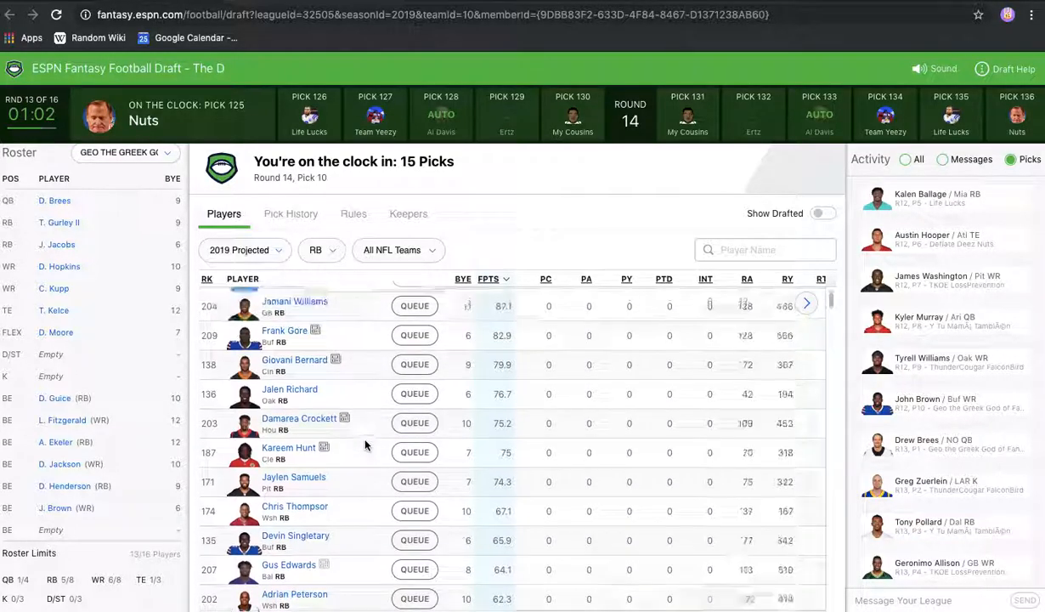
scroll(358, 420, "down", 6)
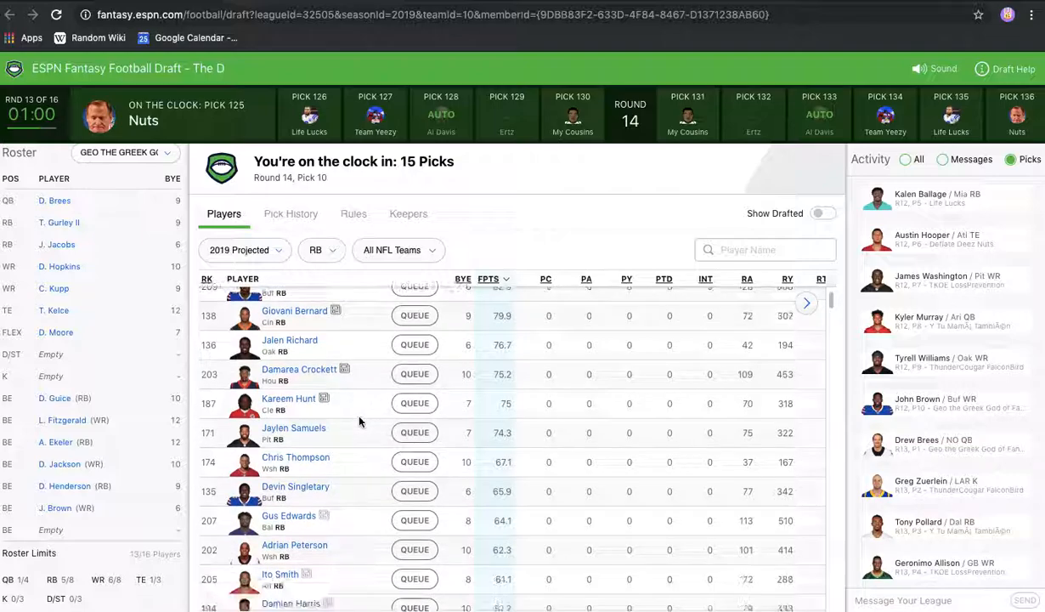
scroll(359, 420, "down", 5)
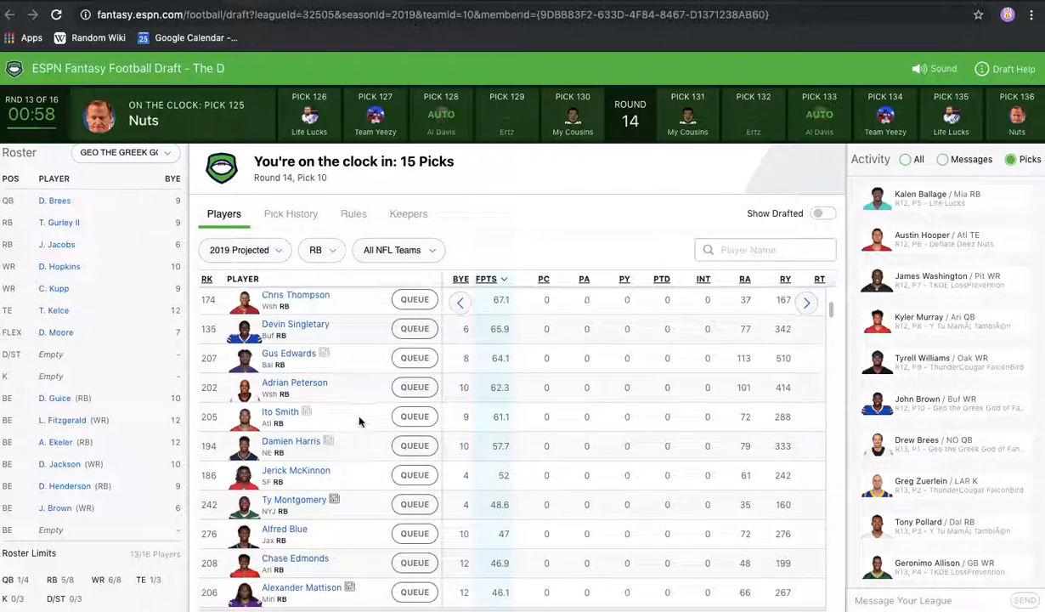
scroll(358, 420, "down", 2)
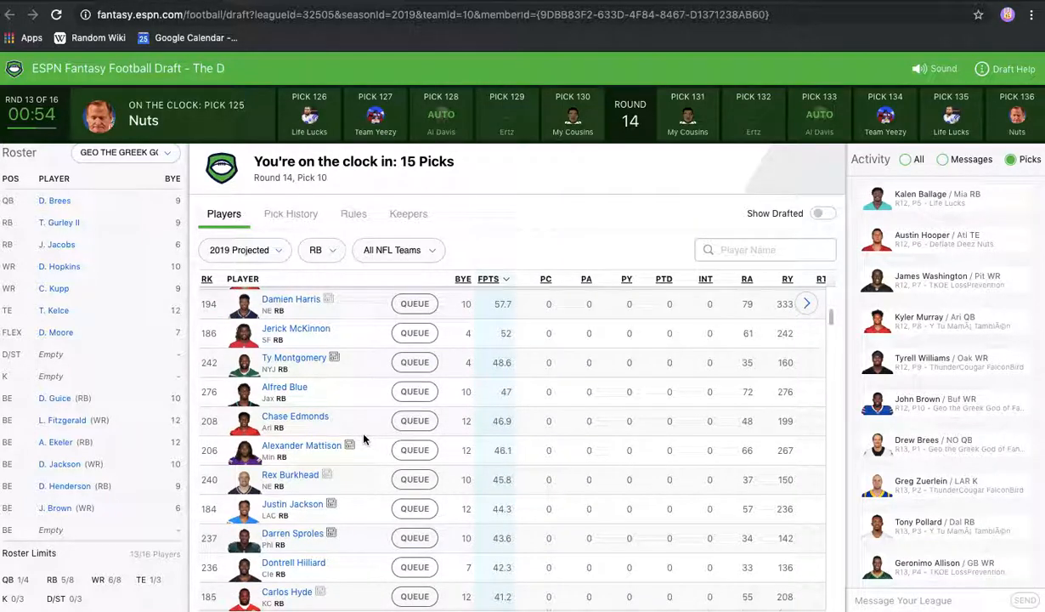
scroll(348, 416, "down", 4)
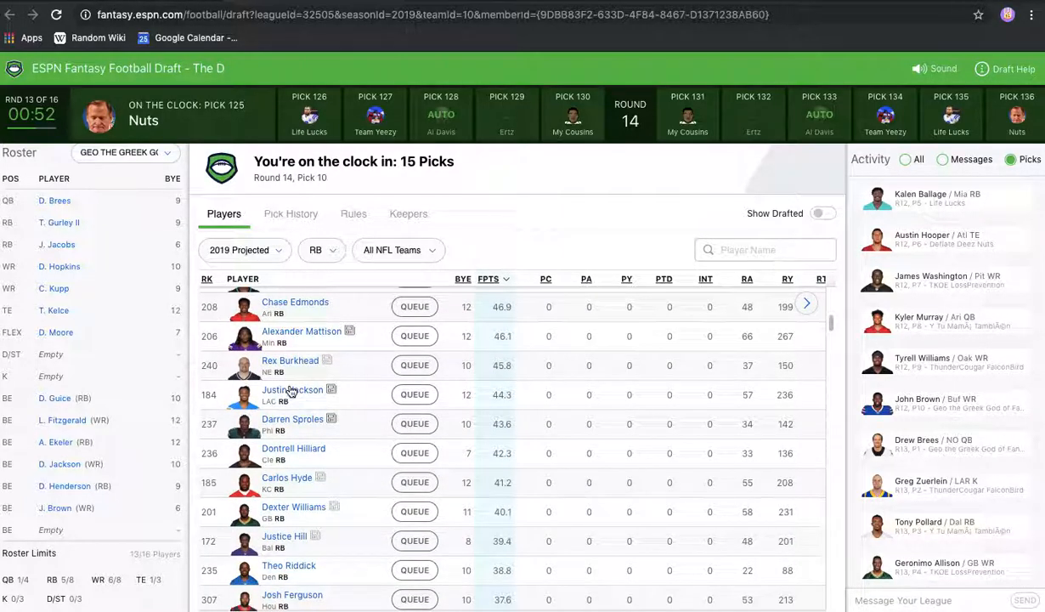
scroll(362, 461, "up", 1)
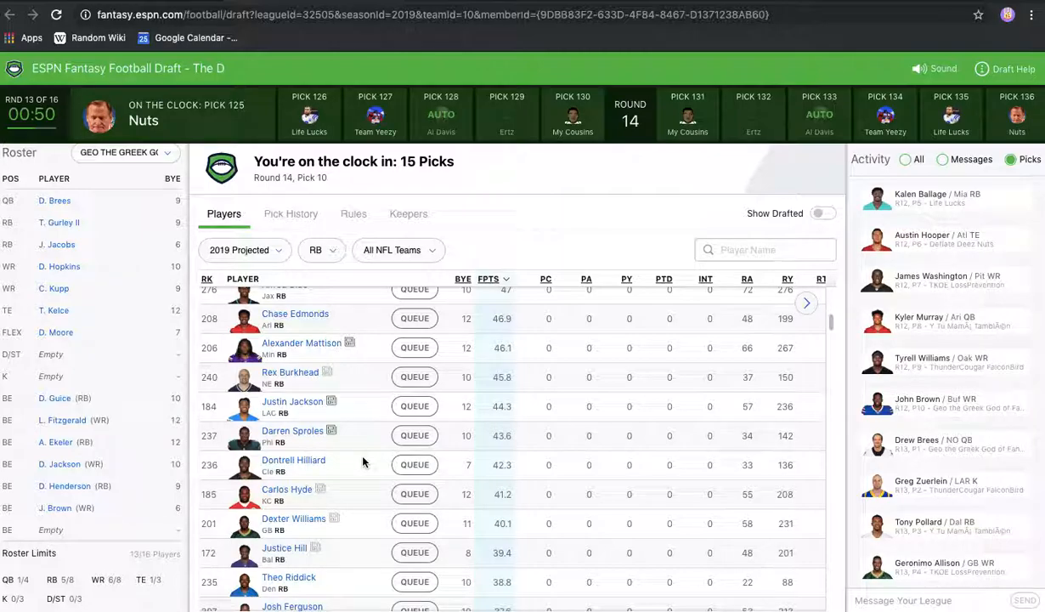
scroll(362, 461, "down", 4)
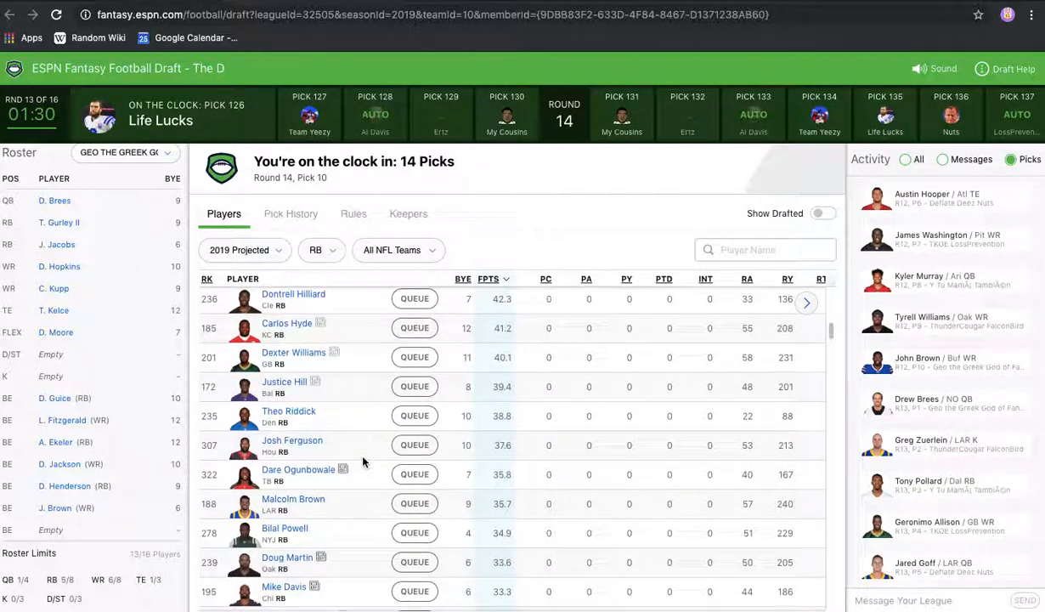
scroll(362, 462, "up", 8)
scroll(362, 462, "up", 5)
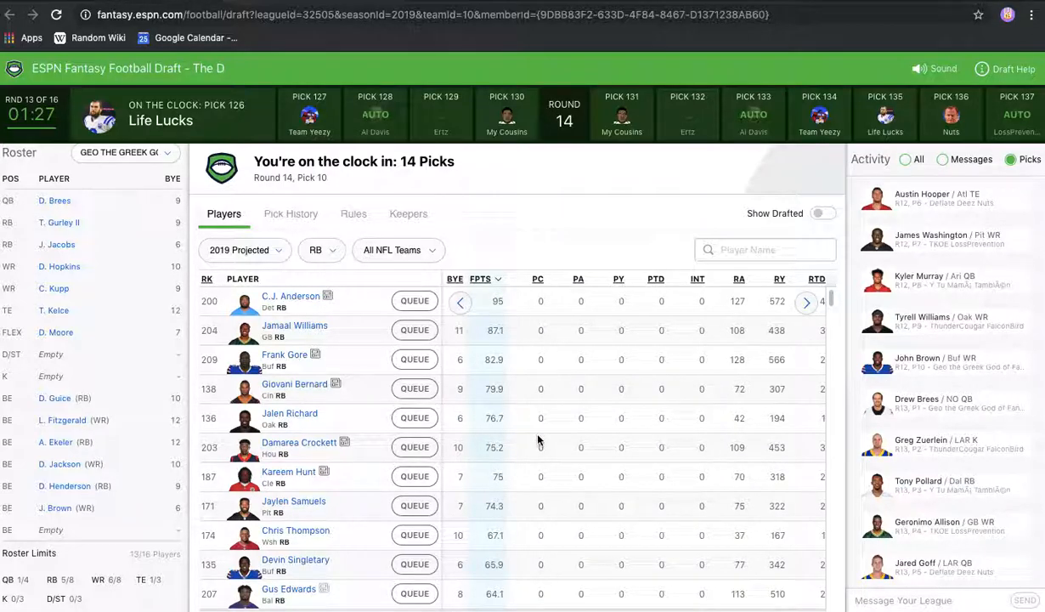
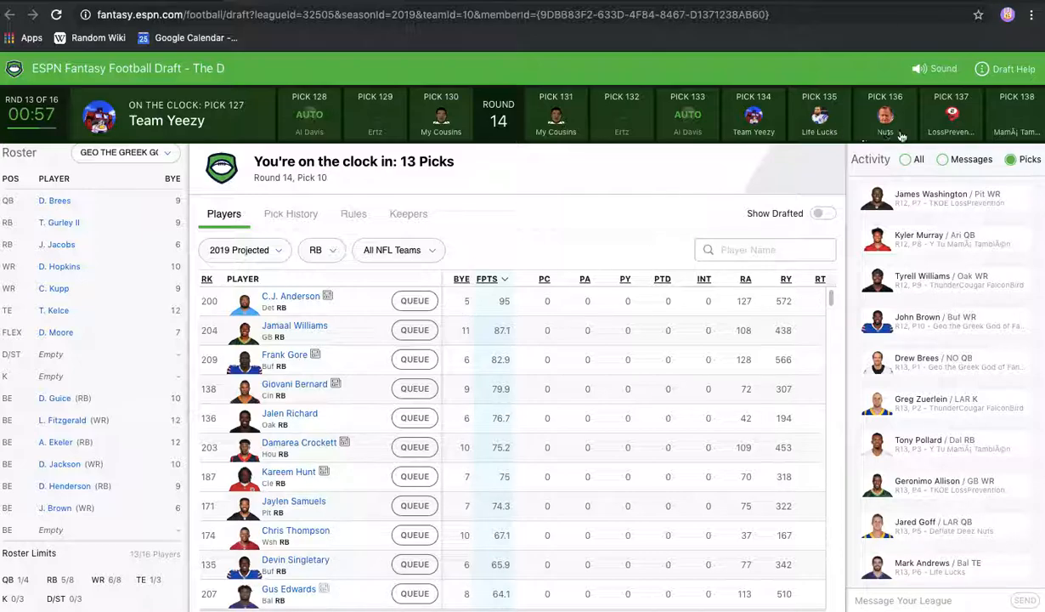
Review the roster of the team holding pick 138, including its bench and empty spots, and return to the own roster.
left_click(989, 119)
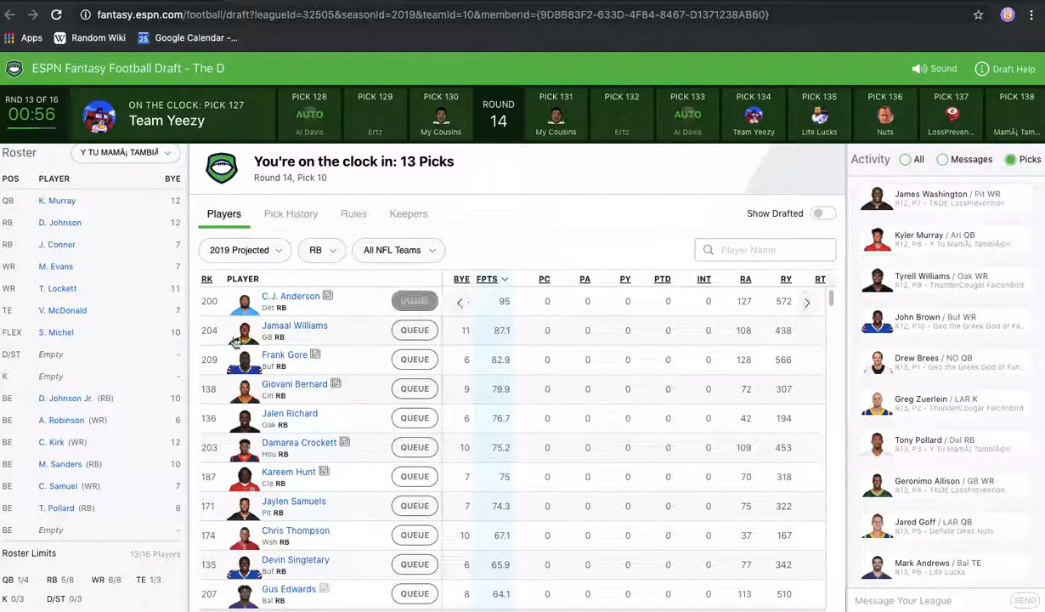
scroll(109, 367, "down", 2)
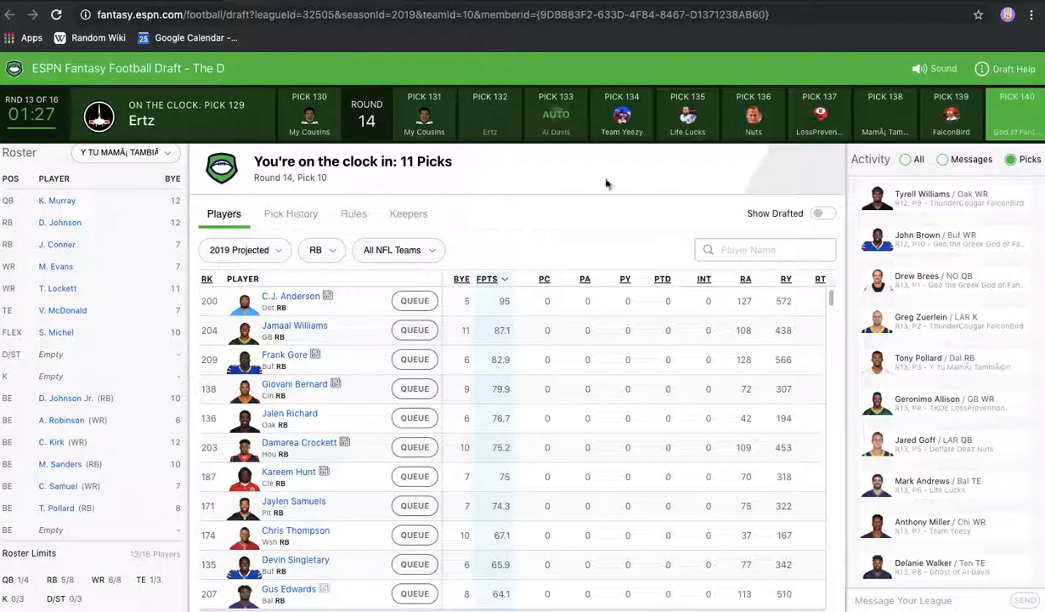
left_click(989, 111)
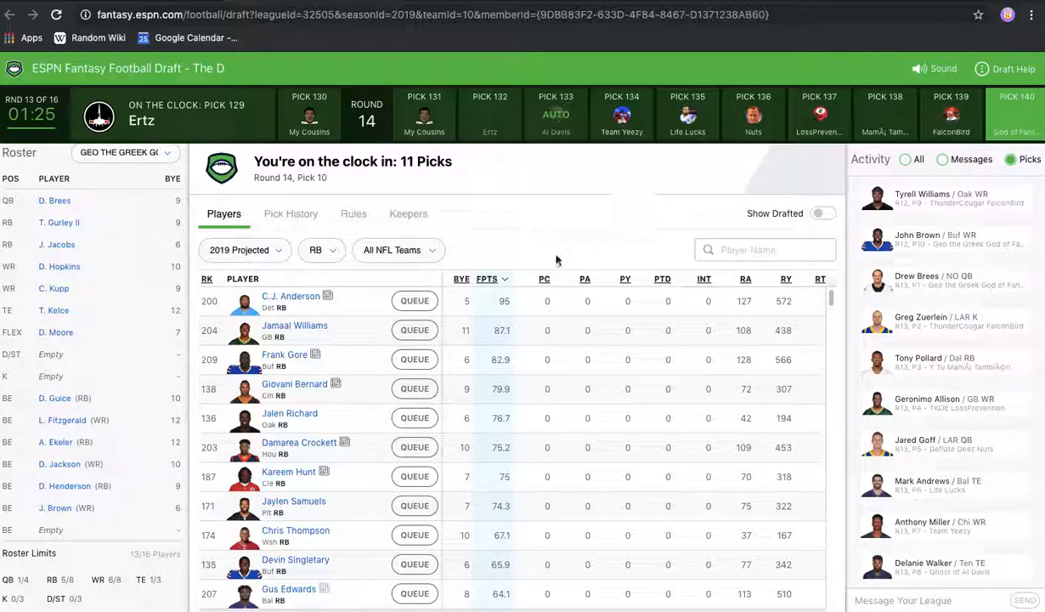
Compare the top available running backs' projected rushing and receiving statistics.
scroll(502, 448, "right", 1)
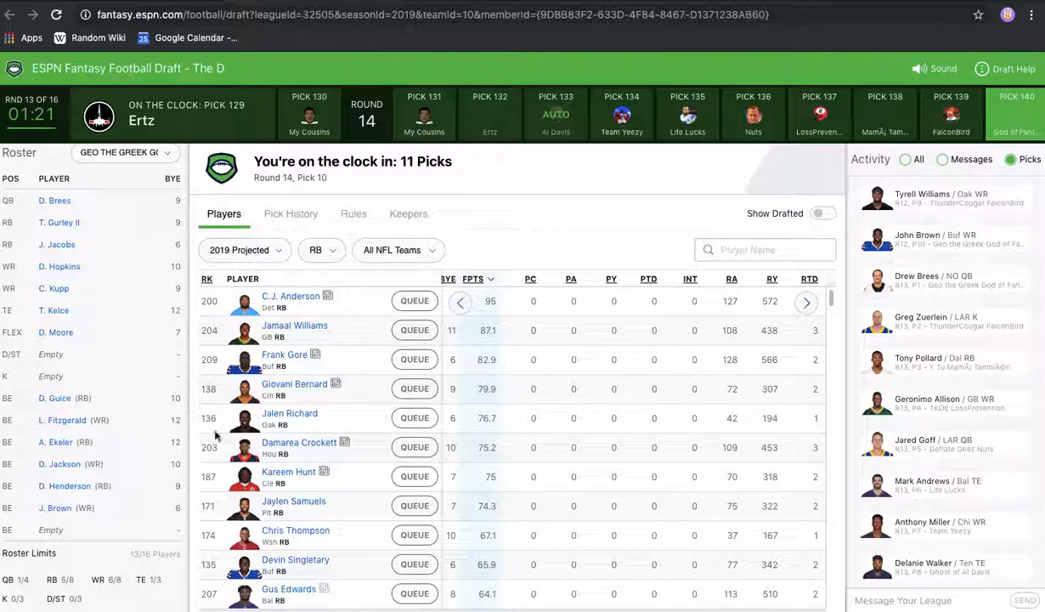
scroll(81, 390, "up", 2)
scroll(81, 390, "down", 2)
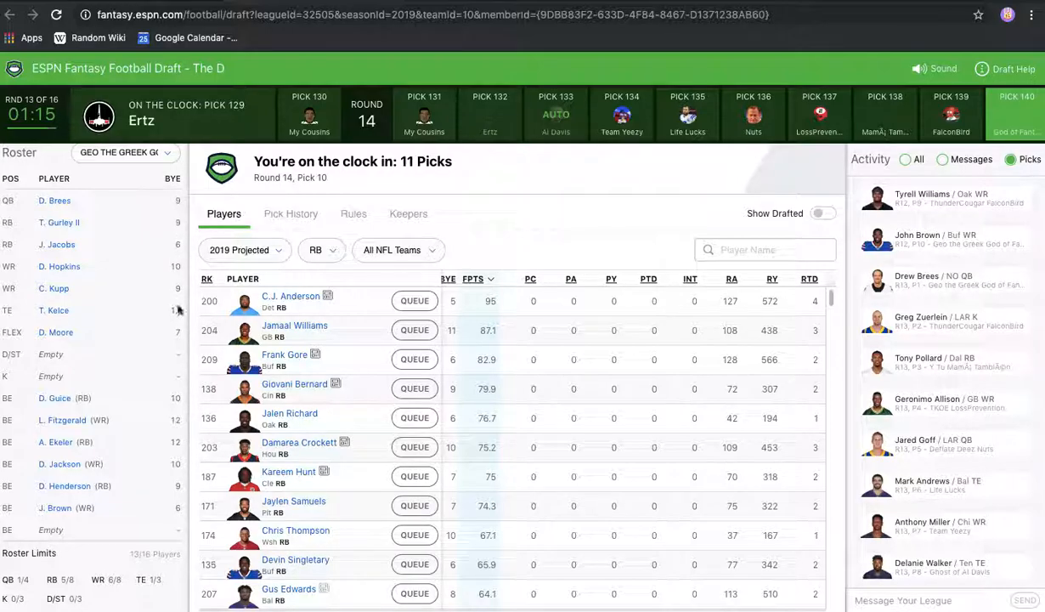
scroll(480, 441, "left", 1)
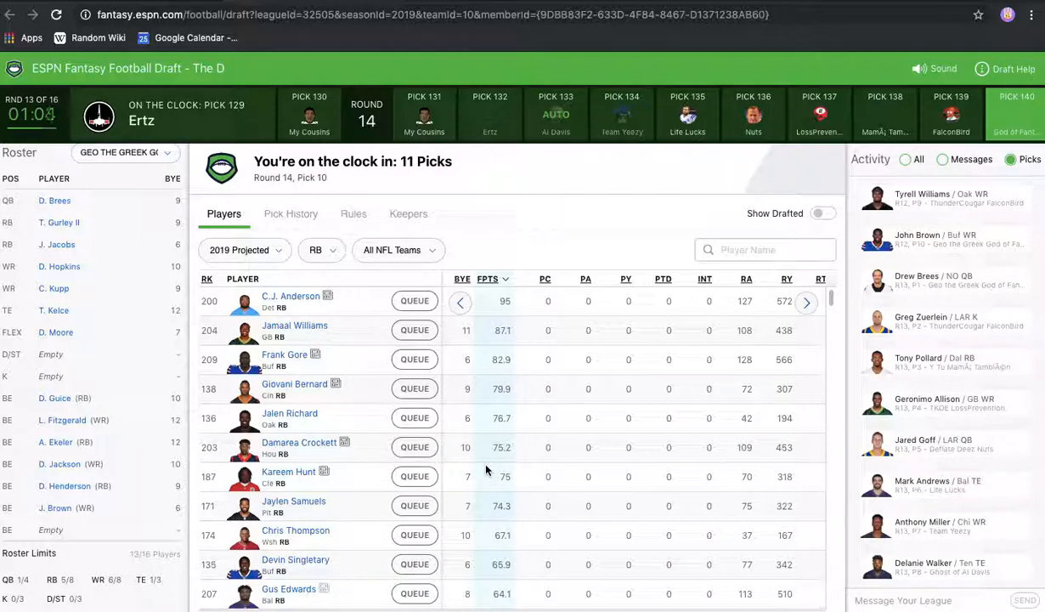
scroll(486, 470, "right", 3)
scroll(486, 470, "left", 3)
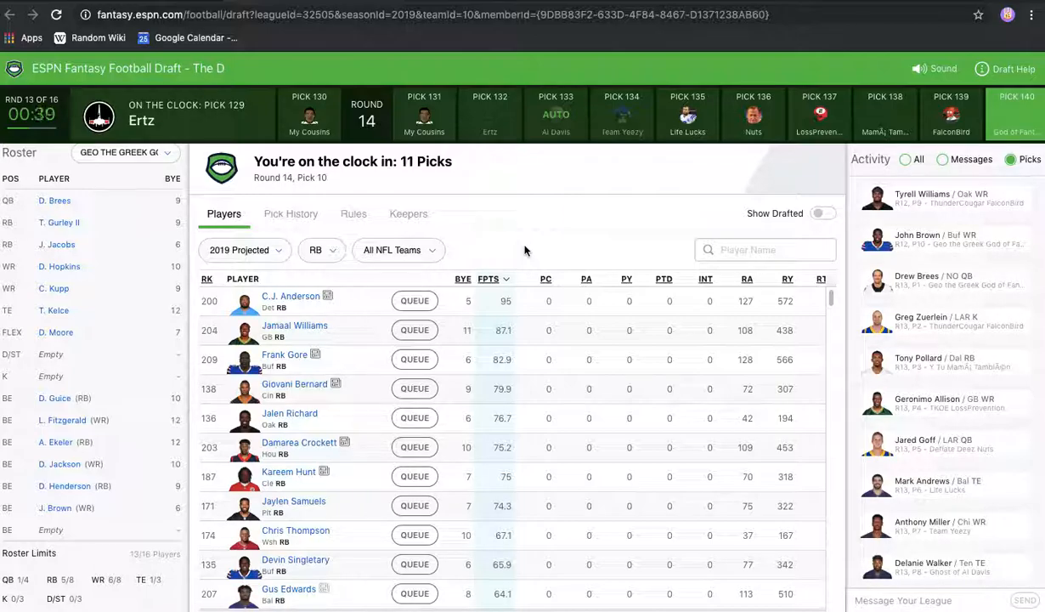
scroll(570, 392, "right", 5)
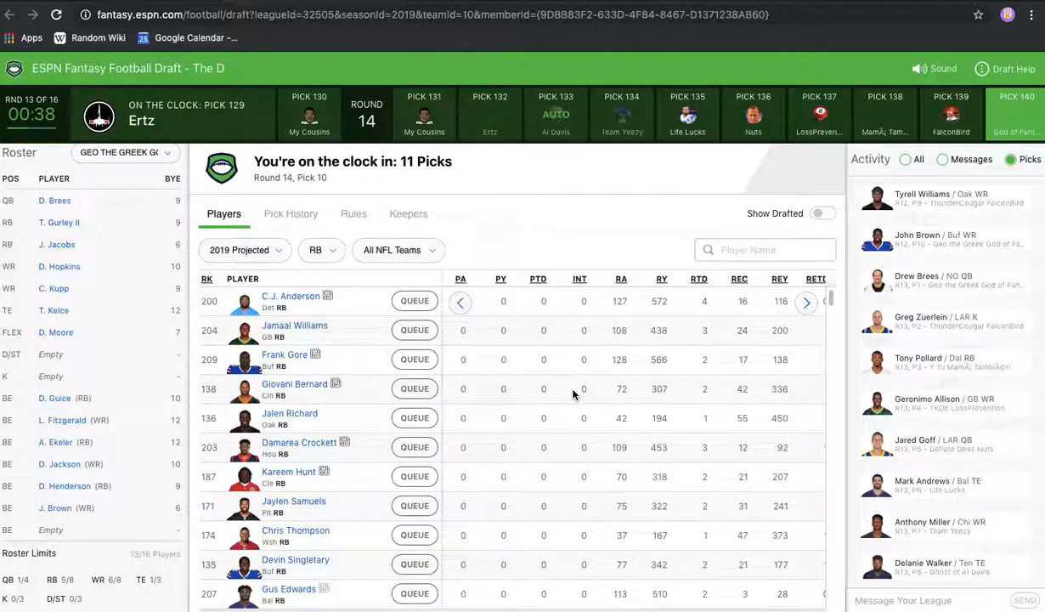
scroll(571, 392, "left", 5)
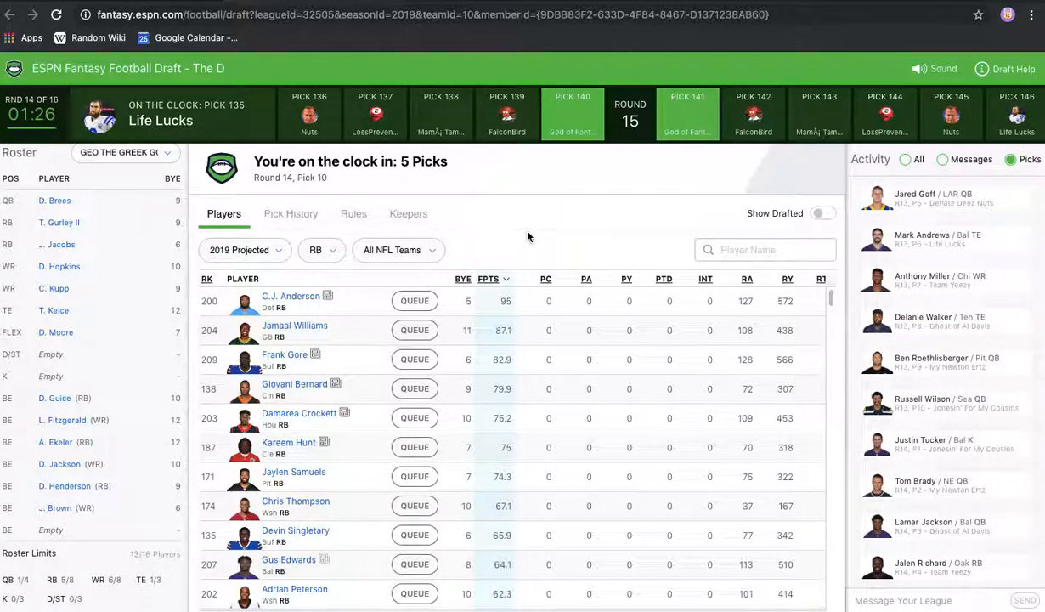
Recheck the pick 138 team's roster needs while its turn approaches and switch back to the own roster.
mouse_move(340, 608)
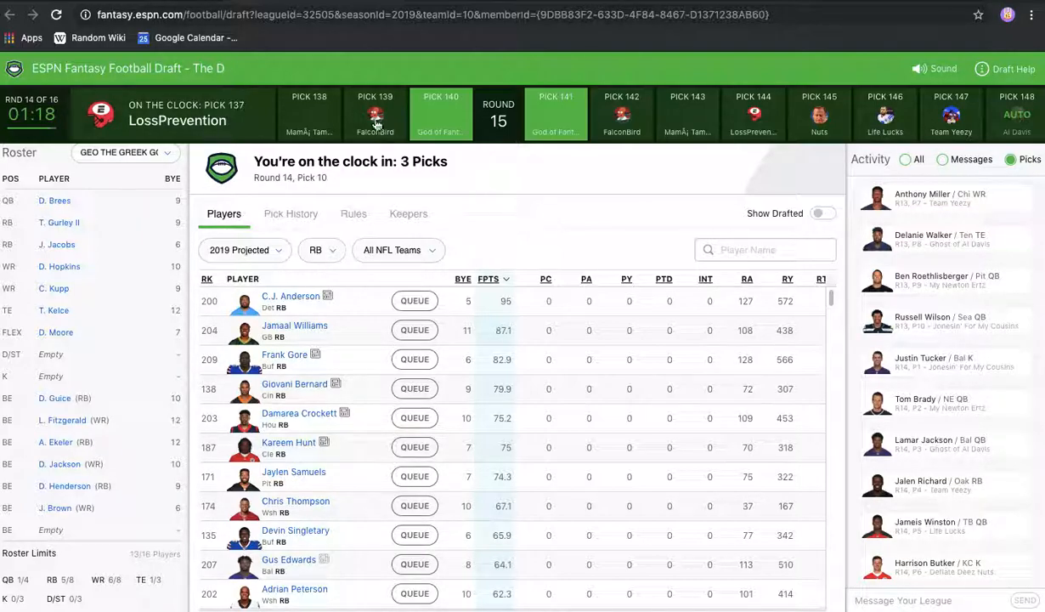
left_click(309, 123)
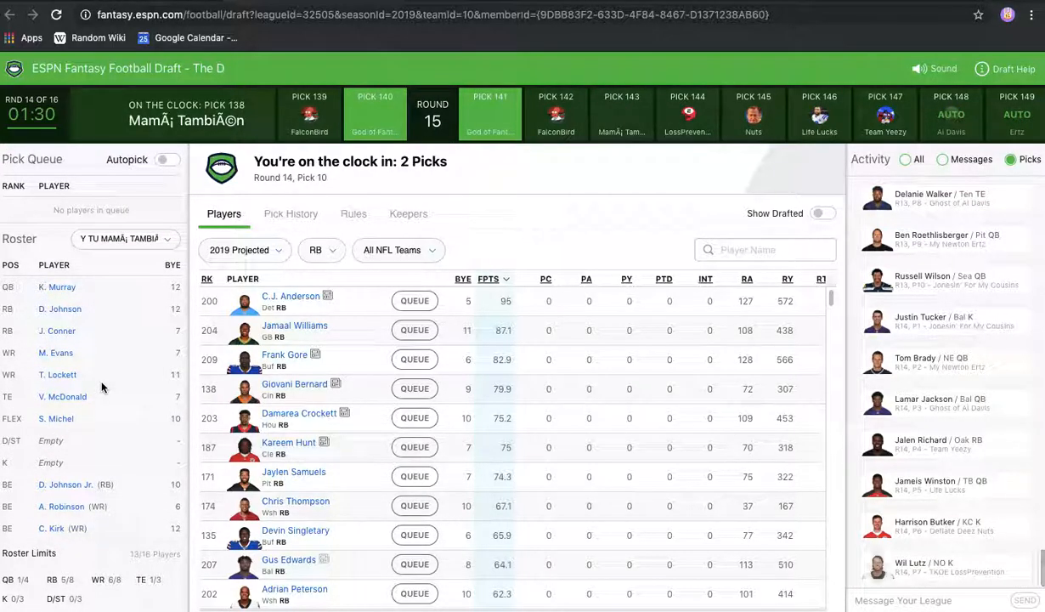
left_click(488, 117)
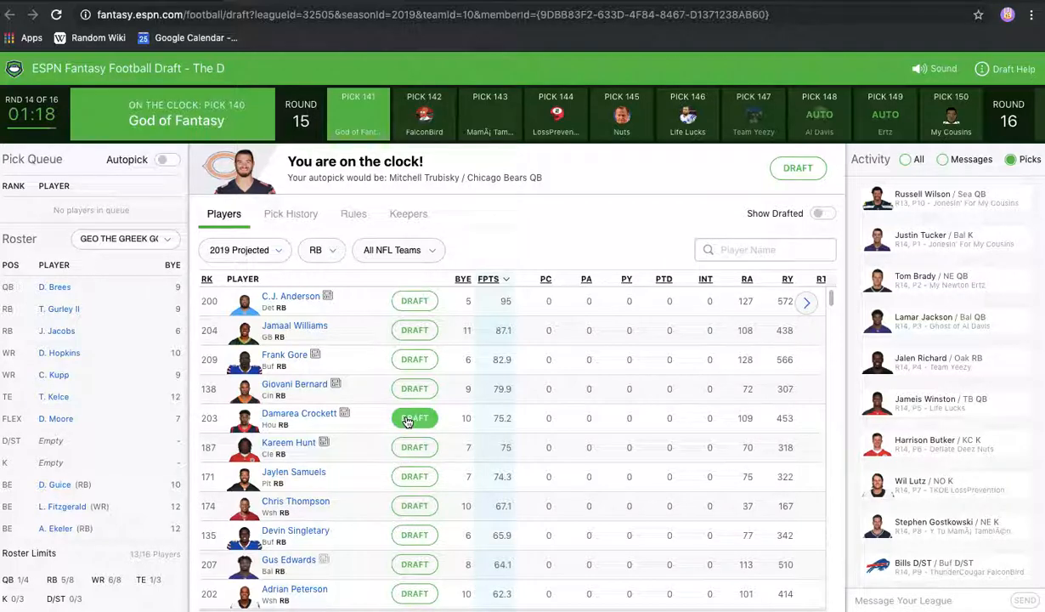
Filter the available players to K and check the kickers' teams against the NFL Week 1 matchups in the Google schedule.
left_click(329, 259)
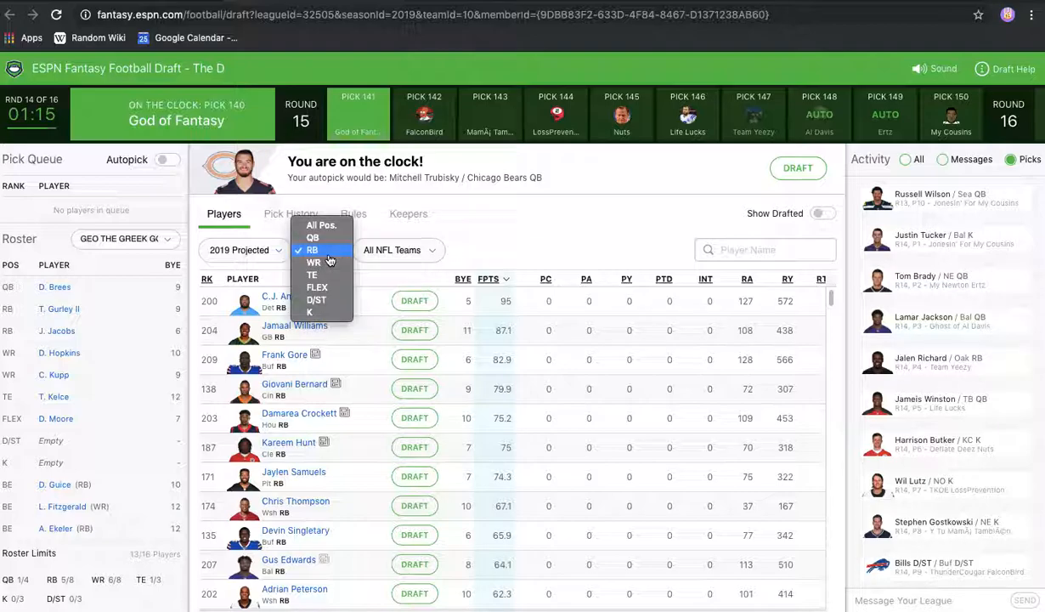
left_click(327, 314)
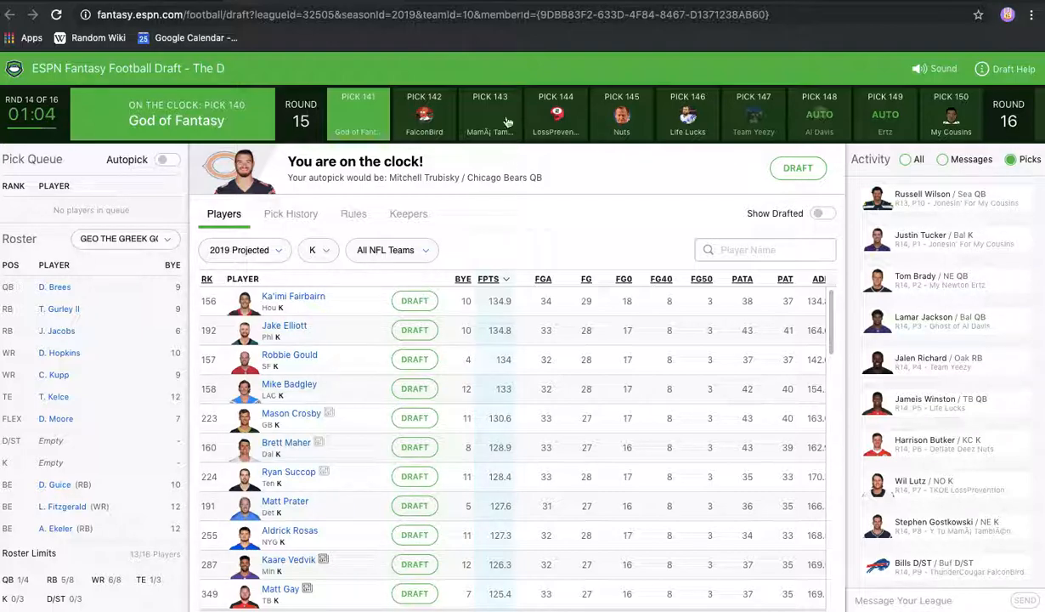
key("ctrl+Tab")
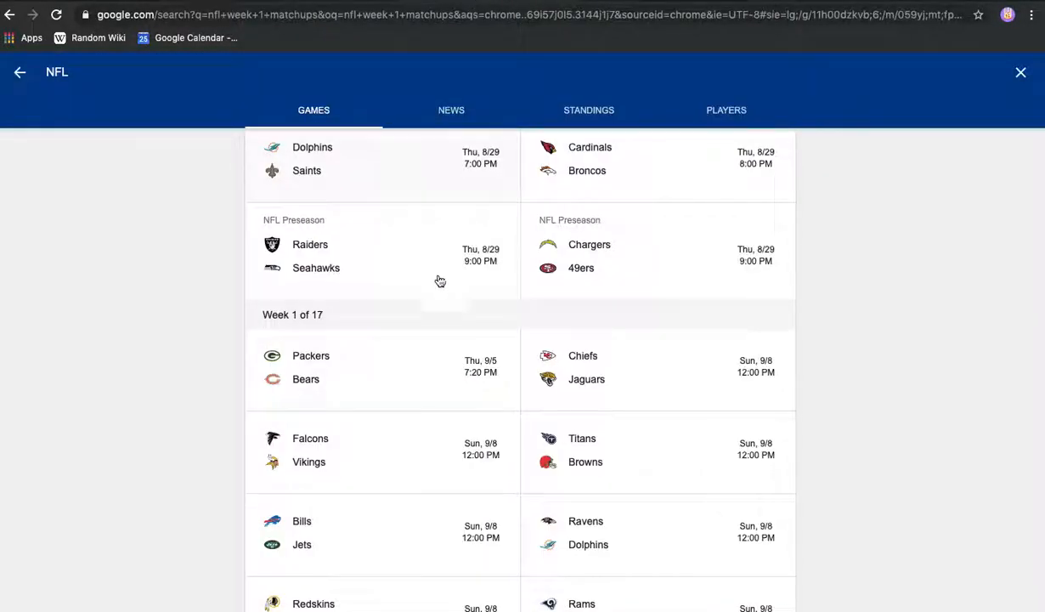
scroll(419, 354, "down", 3)
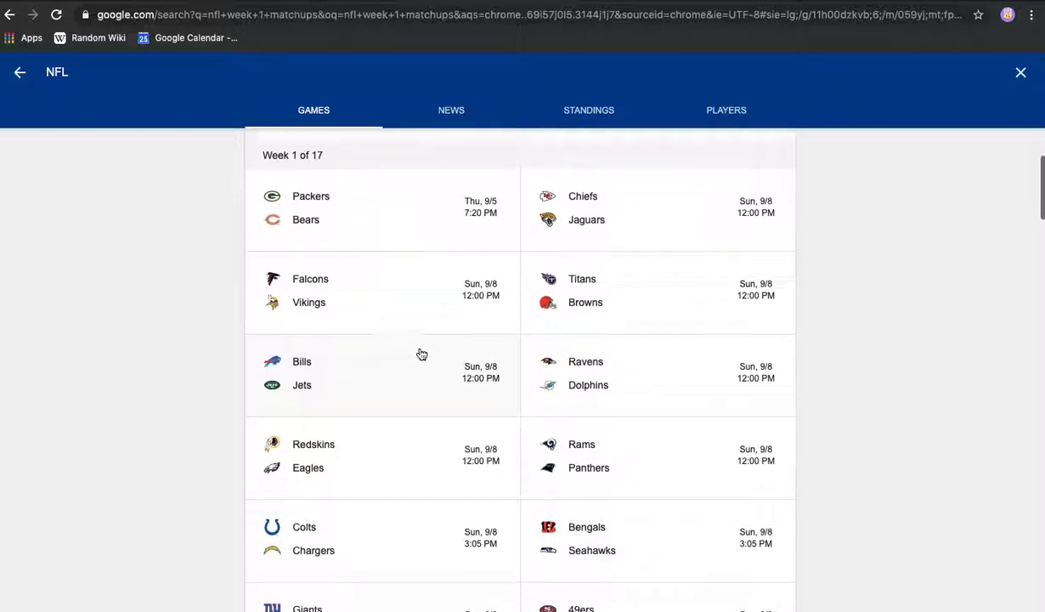
key("ctrl+shift+Tab")
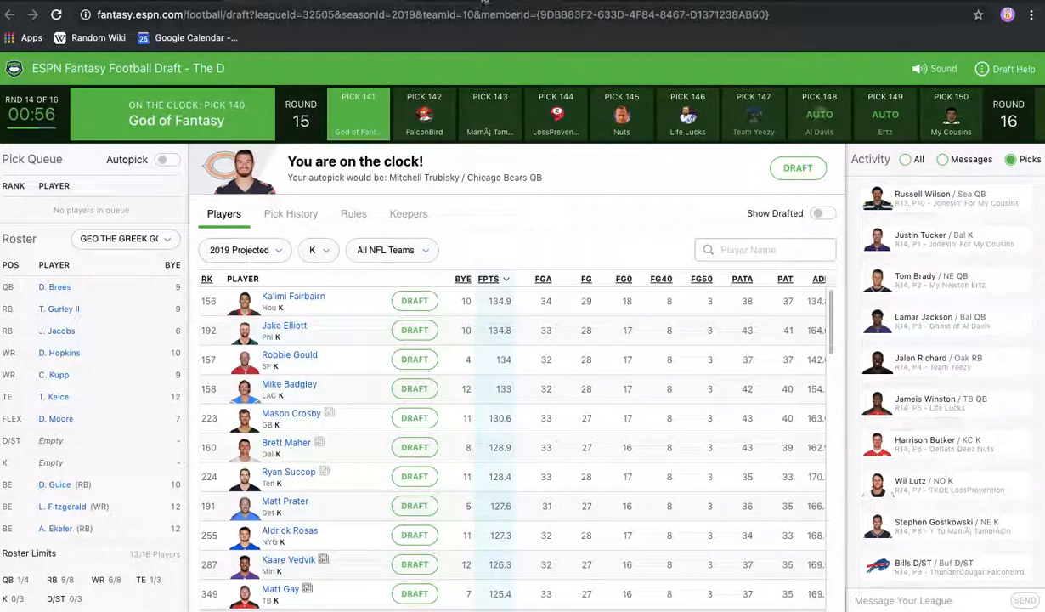
key("ctrl+Tab")
scroll(443, 391, "down", 2)
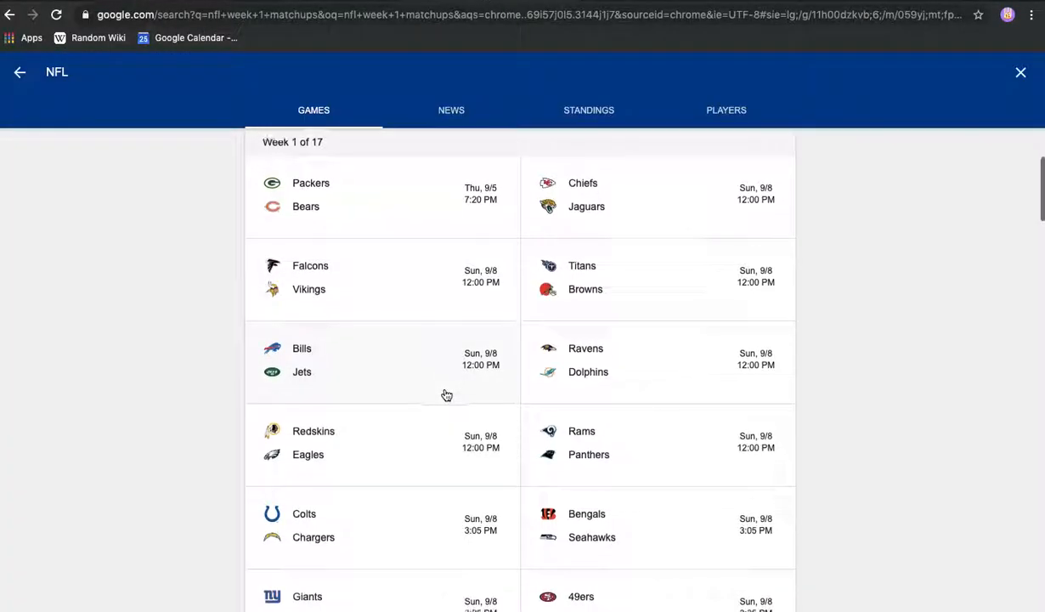
scroll(446, 395, "down", 3)
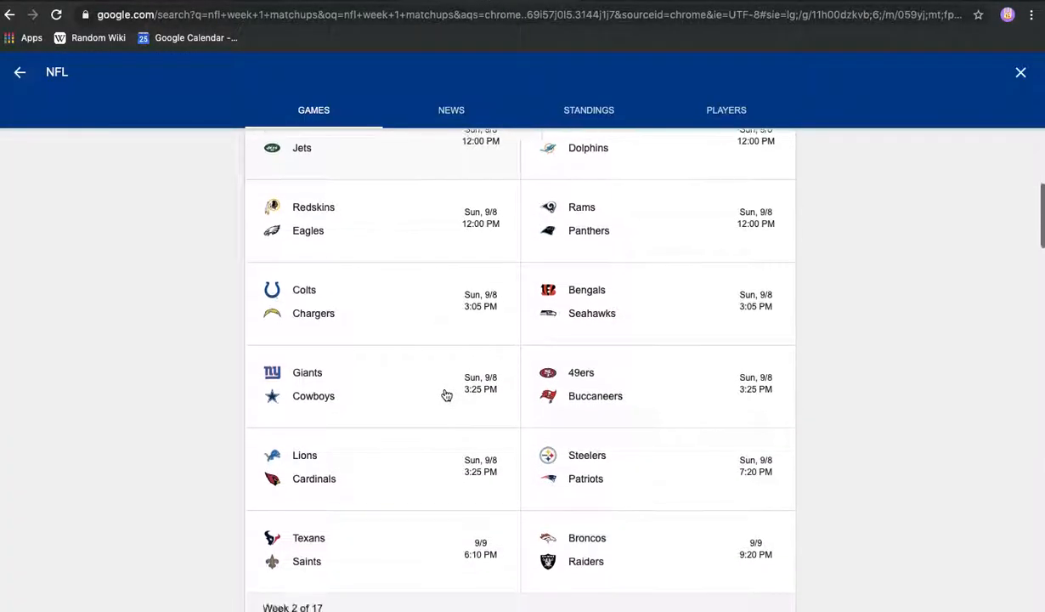
scroll(446, 395, "up", 3)
key("ctrl+Tab")
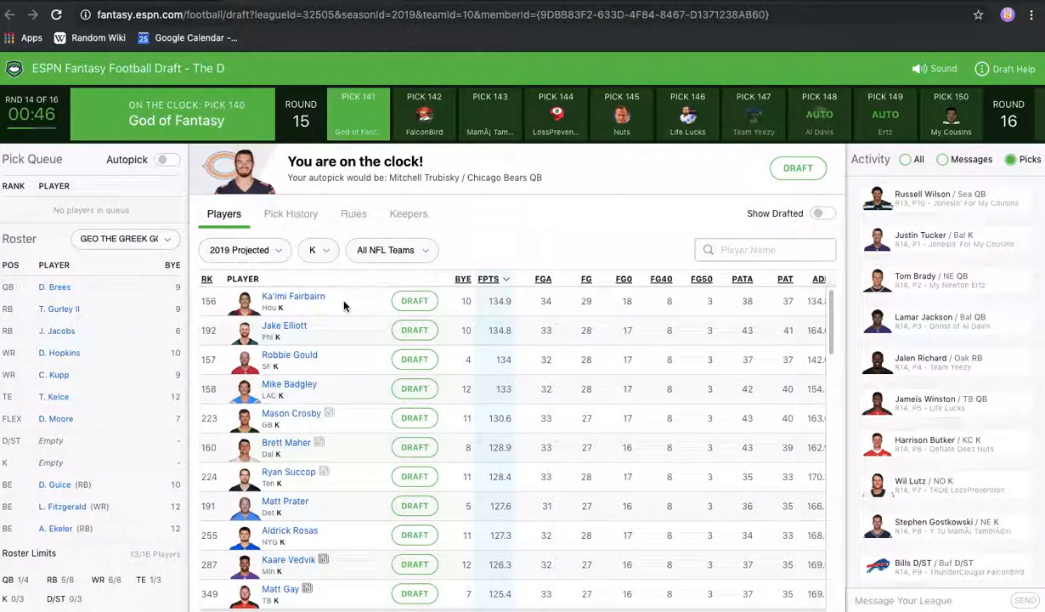
Filter the available players to RB and draft Damarea Crockett with pick 140.
left_click(317, 251)
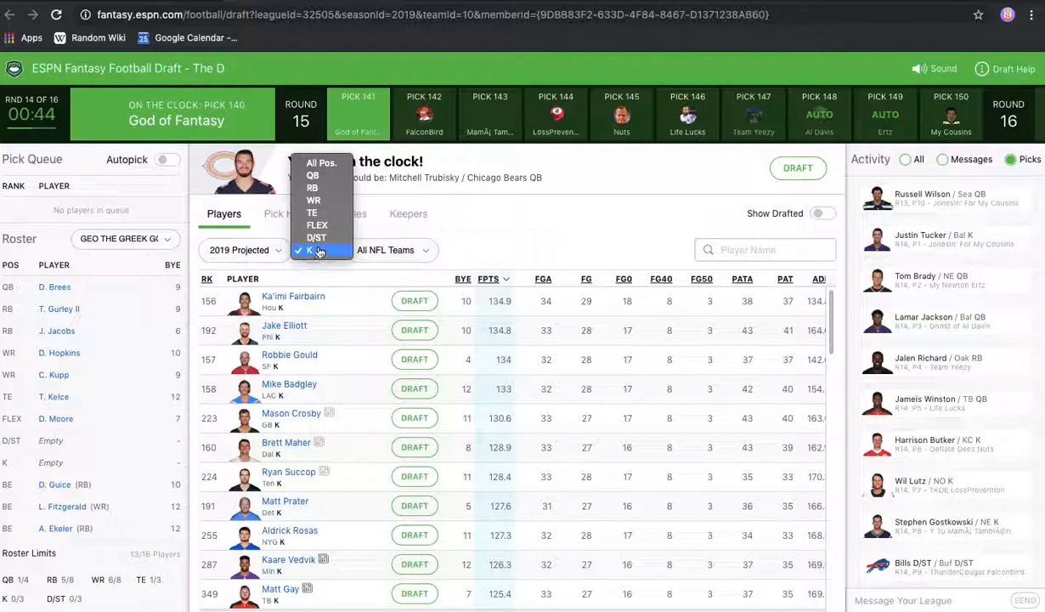
left_click(315, 189)
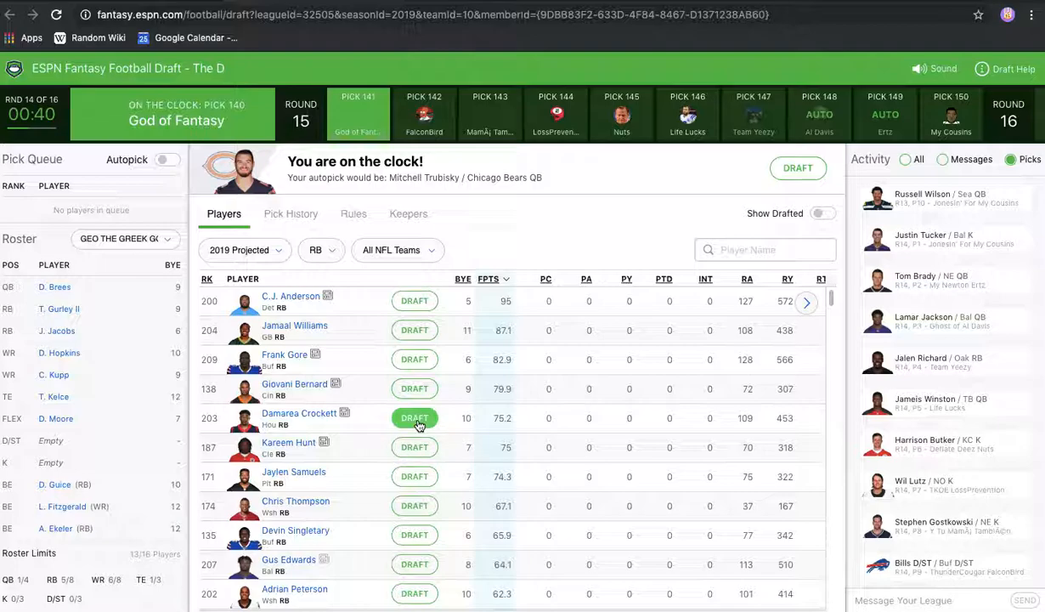
left_click(416, 424)
Filter the available players to K, sort them by rank, and draft Ka'imi Fairbairn with pick 141.
left_click(321, 250)
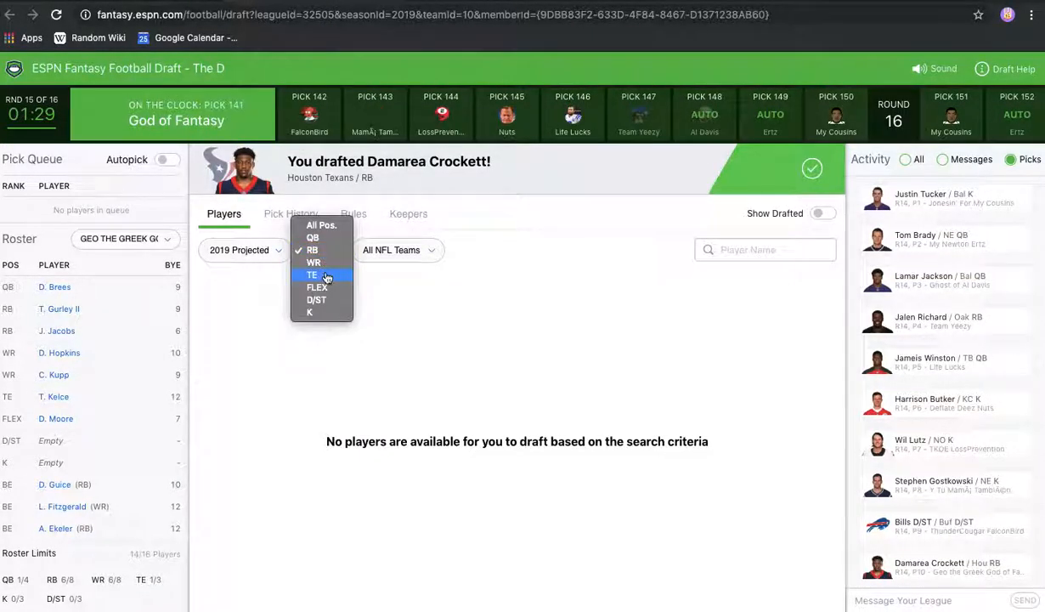
left_click(313, 312)
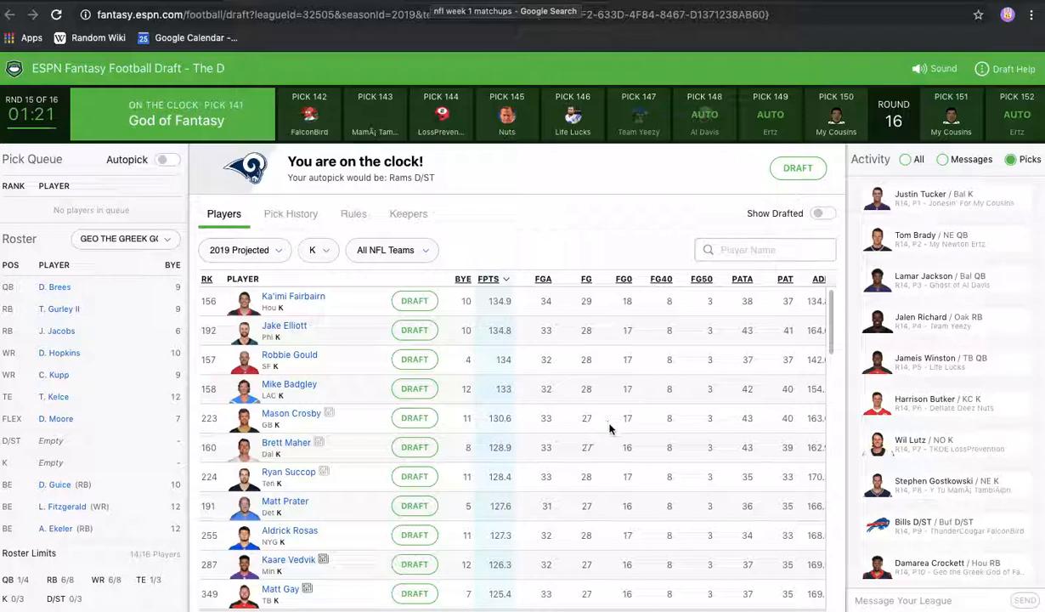
scroll(609, 429, "down", 1)
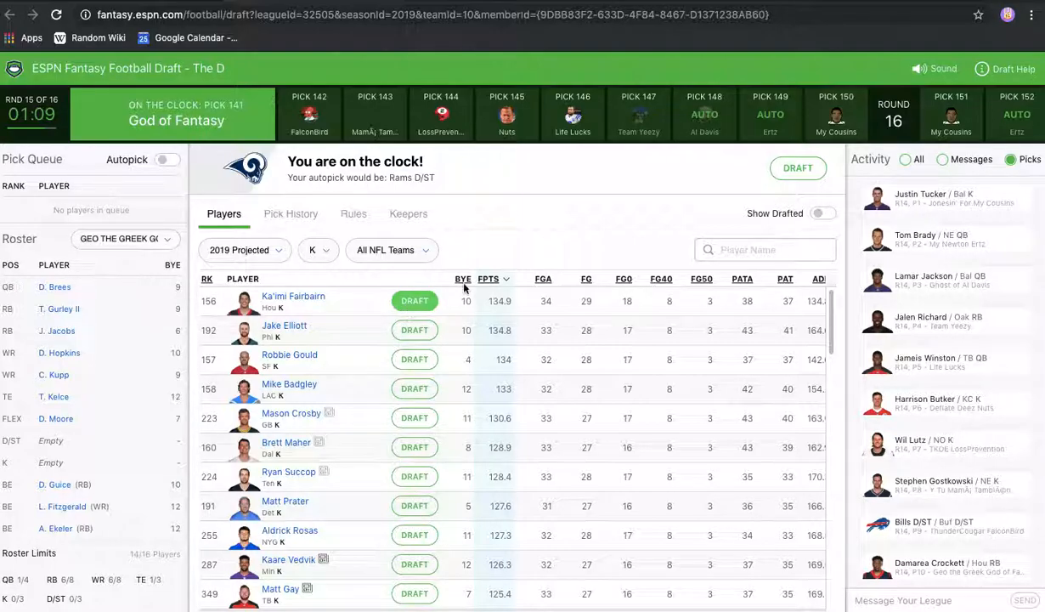
left_click(208, 281)
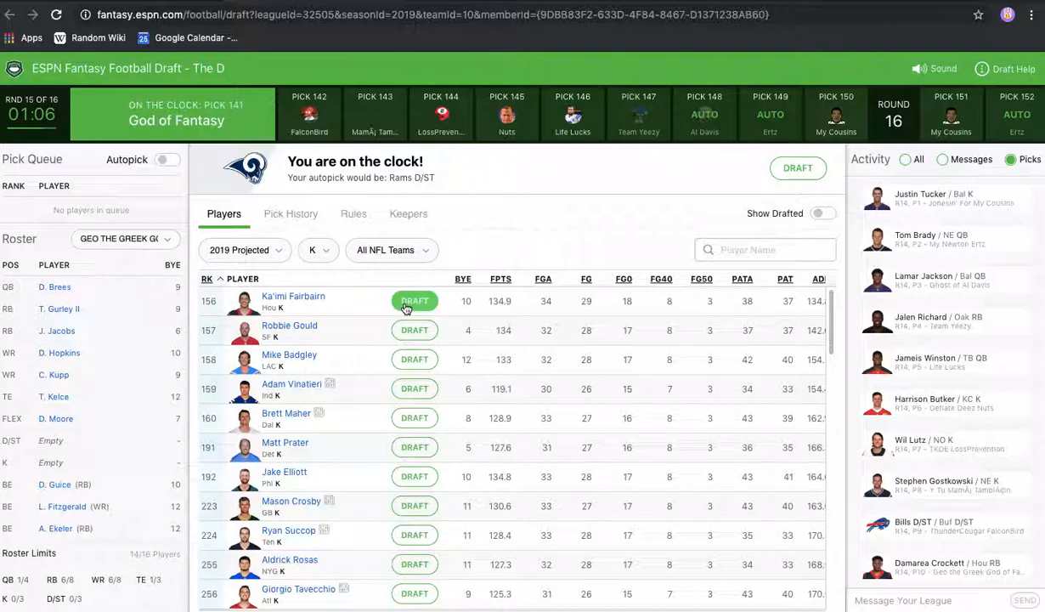
scroll(59, 391, "down", 3)
scroll(60, 390, "up", 3)
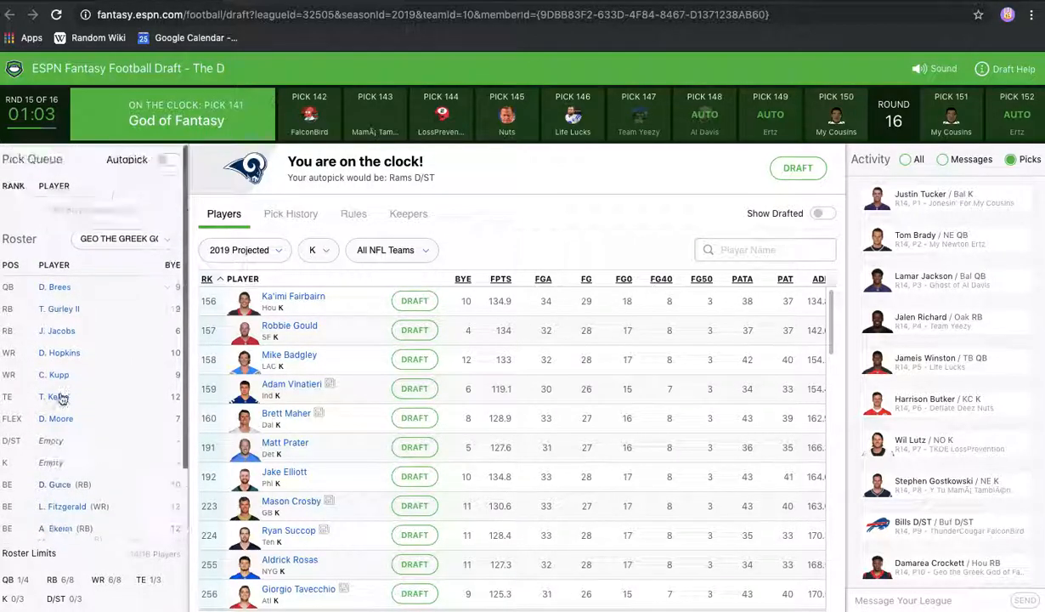
left_click(414, 301)
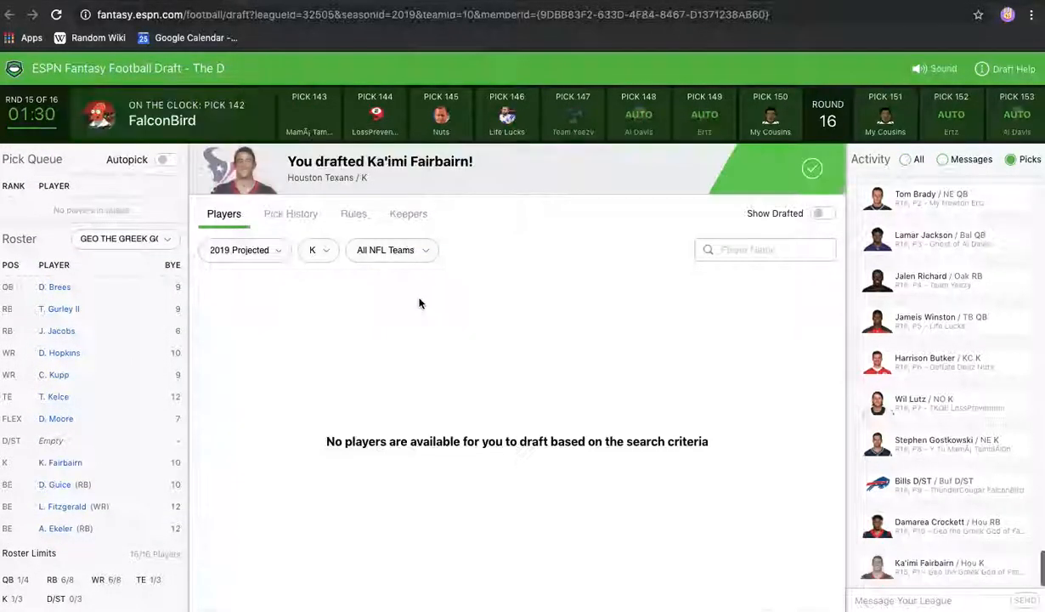
Filter the available players to D/ST and check the D/ST targets in the draft notes document.
left_click(319, 249)
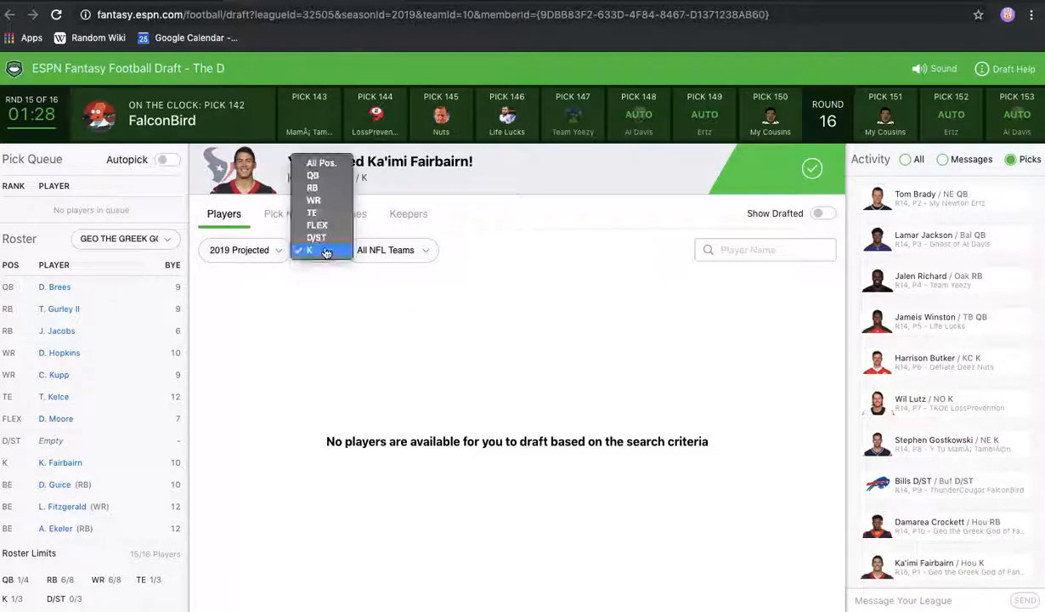
left_click(321, 239)
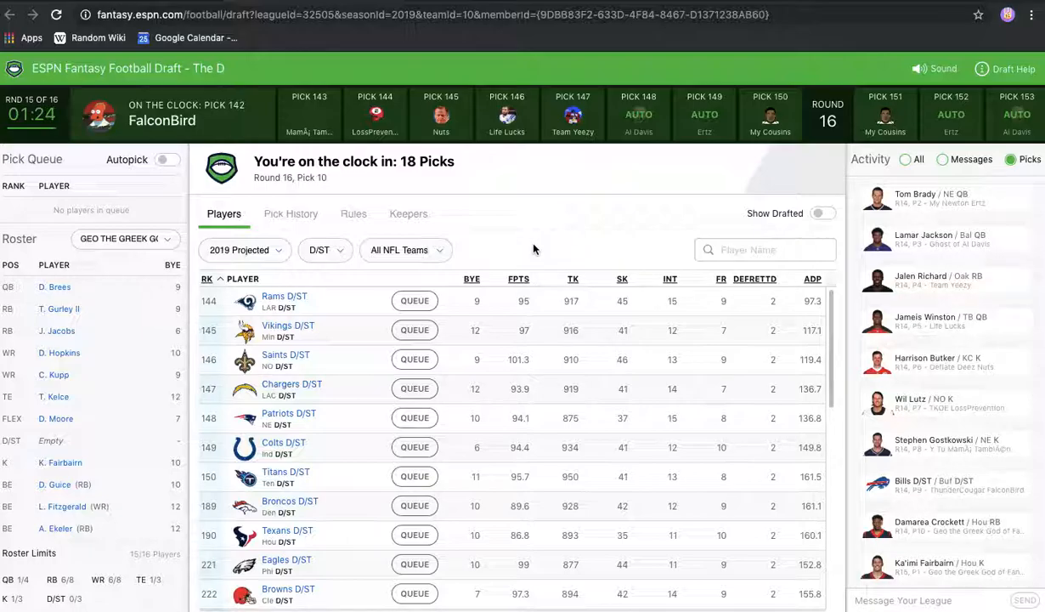
key("ctrl+Right")
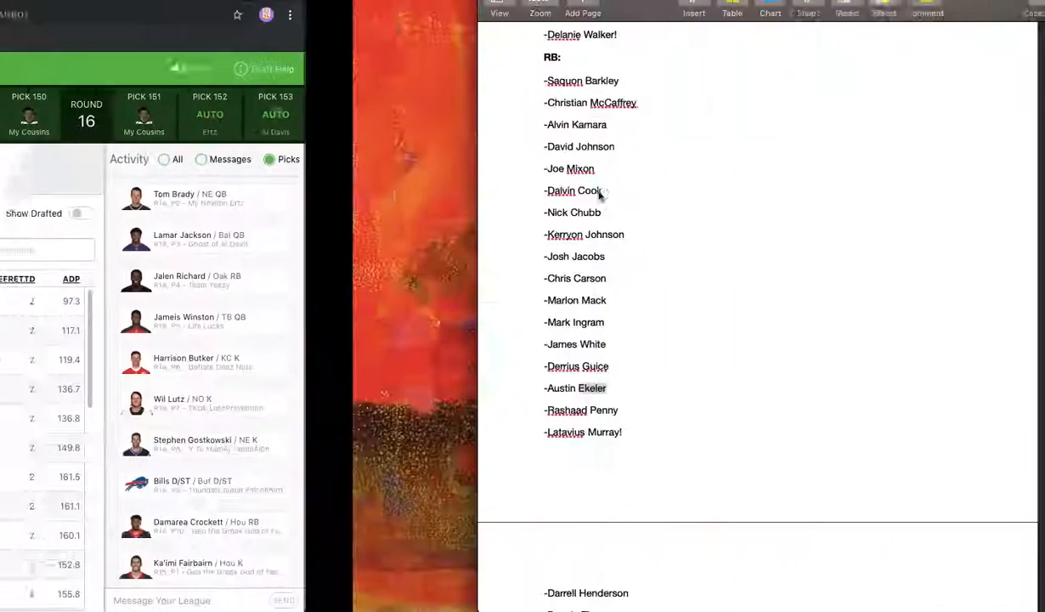
scroll(364, 388, "down", 15)
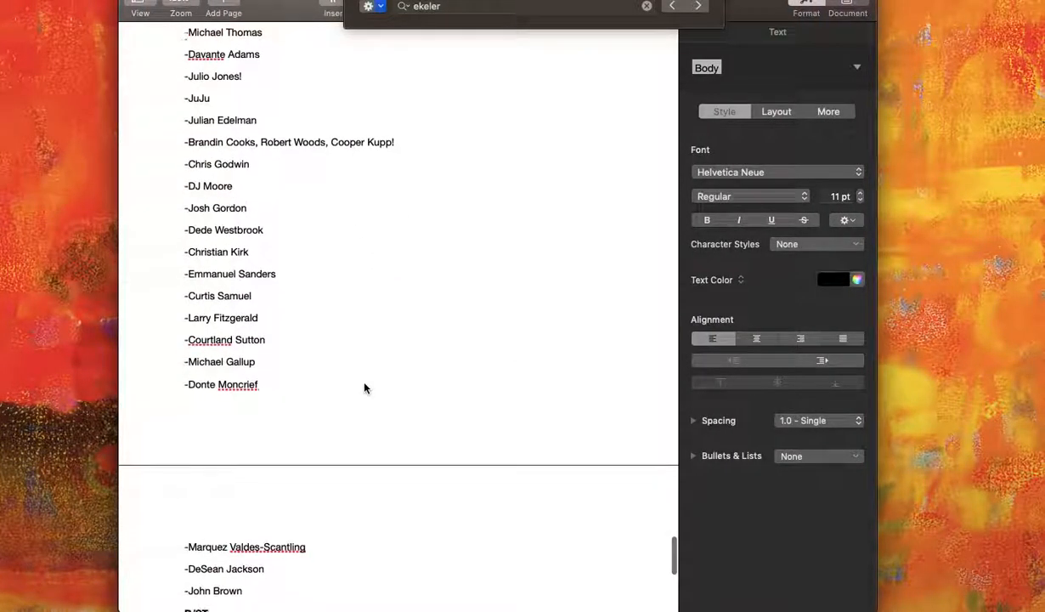
scroll(365, 388, "down", 5)
scroll(364, 387, "up", 2)
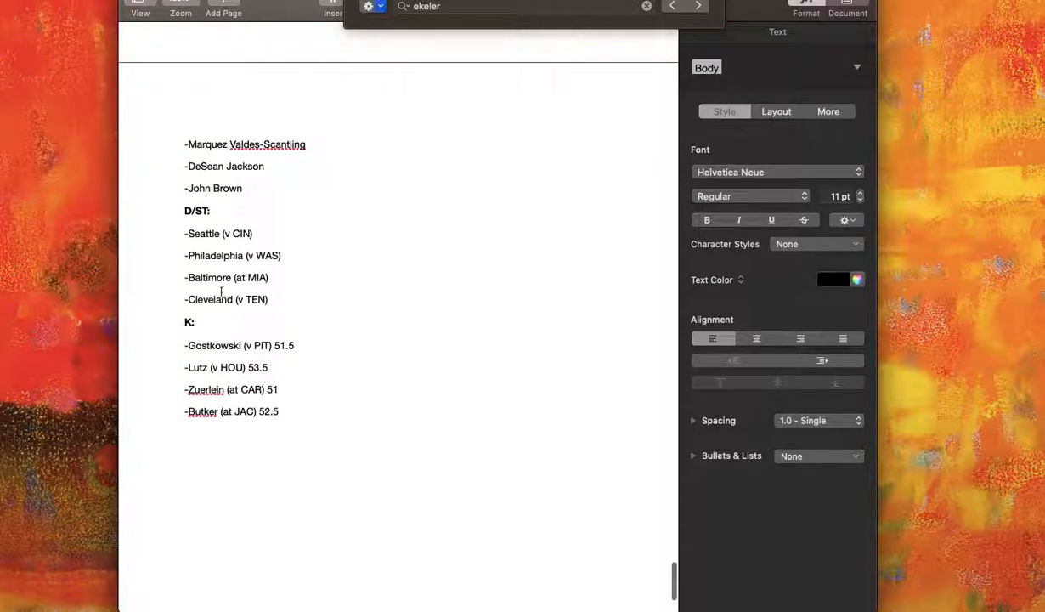
key("ctrl+Left")
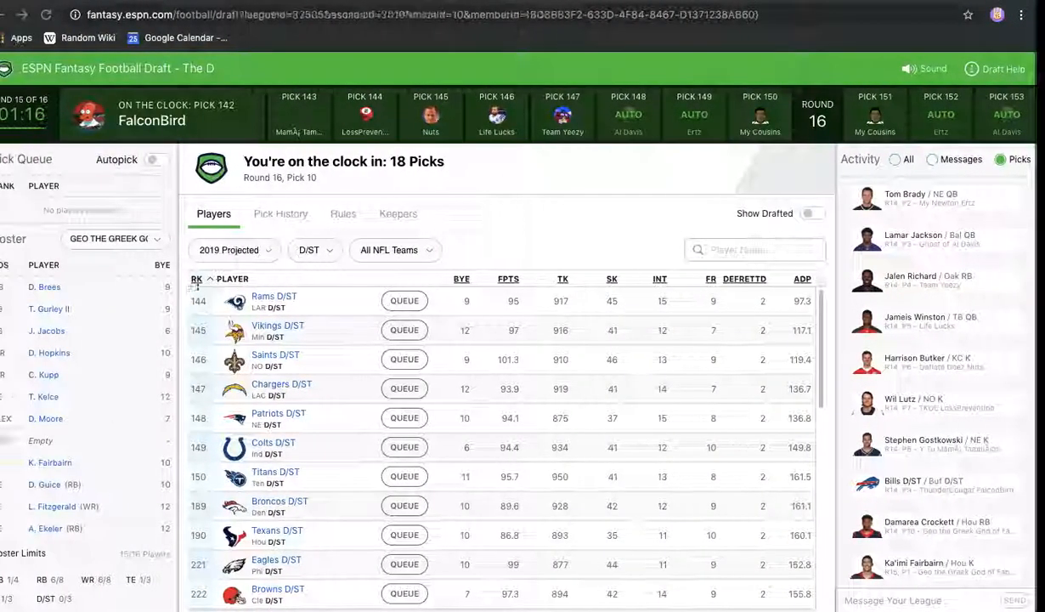
Look through the available D/ST units by rank and compare their projections with the targets from the notes.
scroll(288, 433, "down", 3)
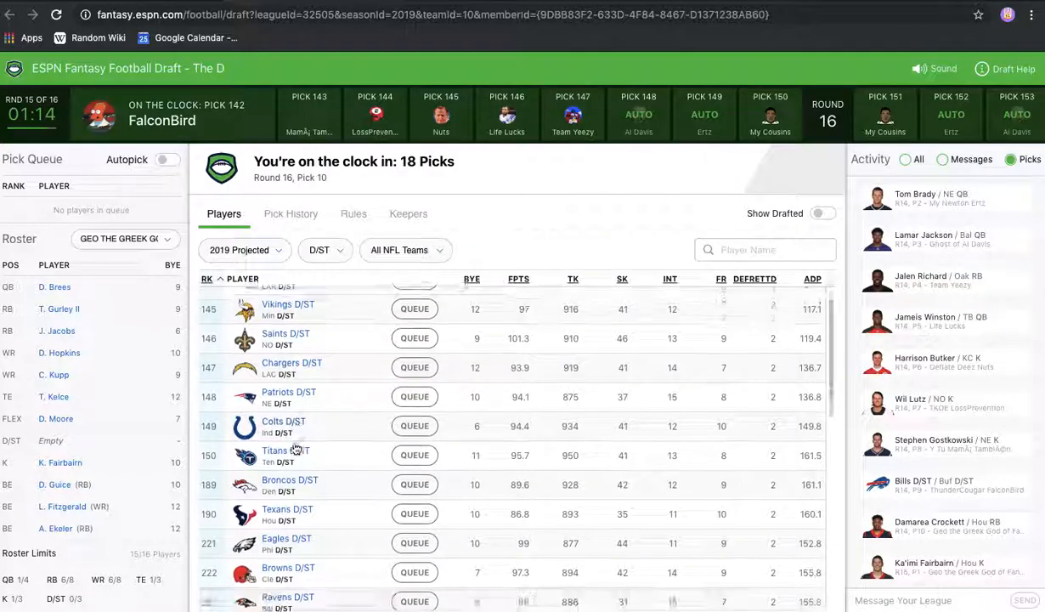
scroll(295, 447, "down", 8)
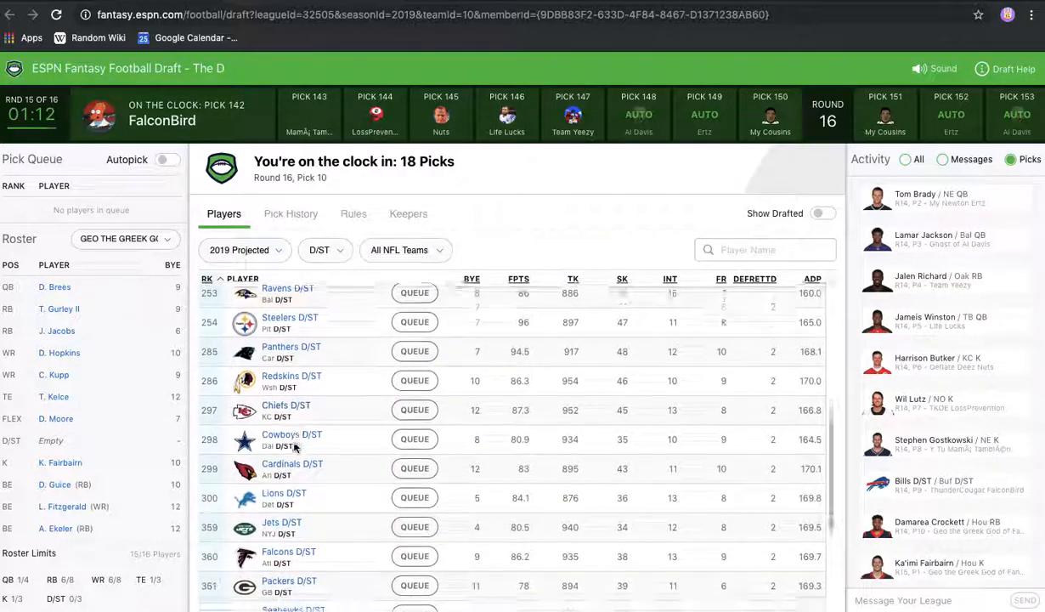
scroll(293, 448, "down", 4)
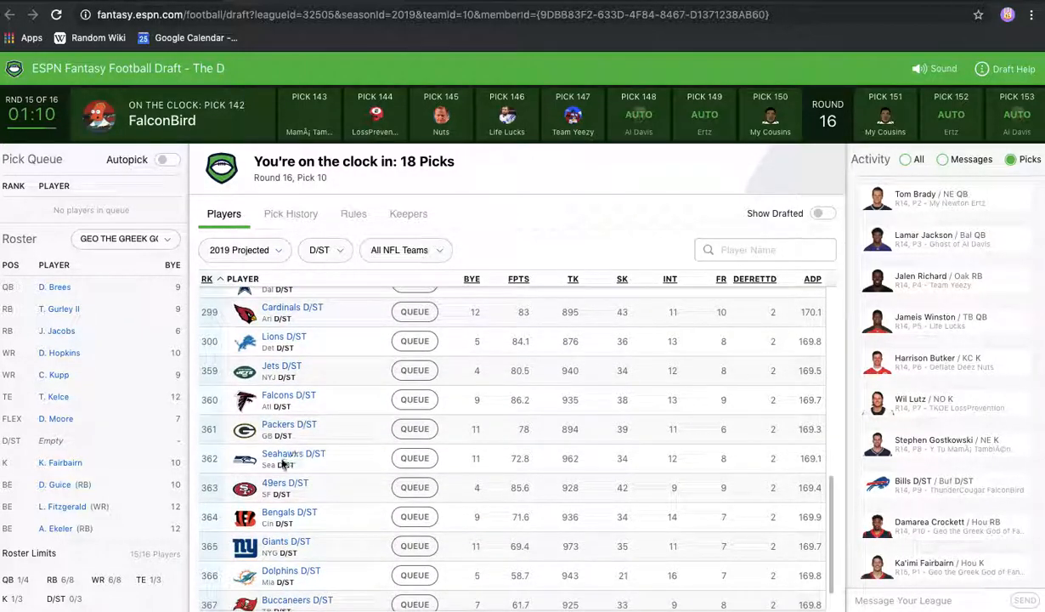
scroll(287, 449, "up", 10)
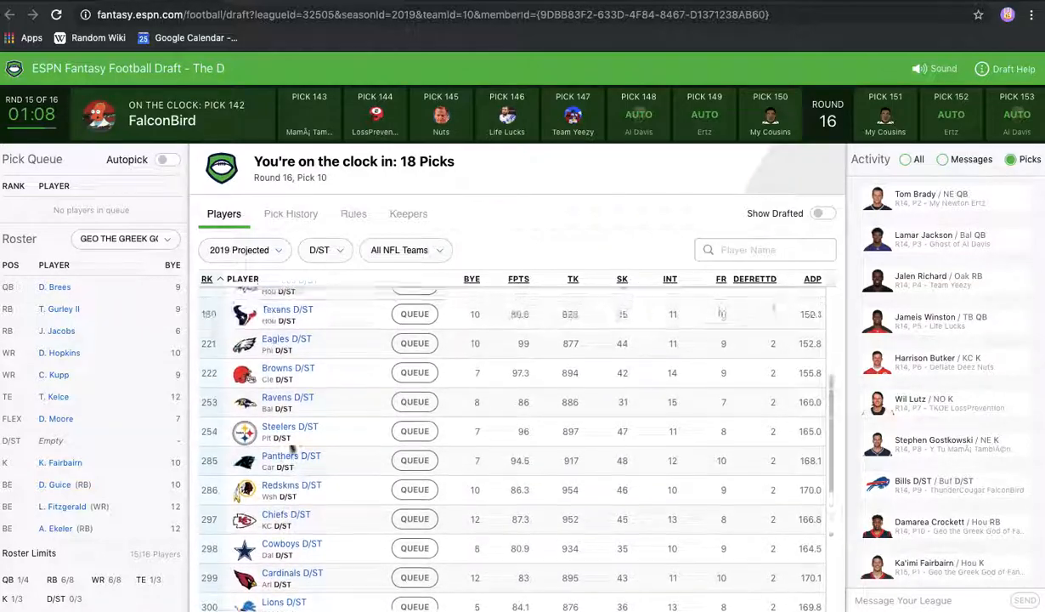
scroll(291, 448, "up", 4)
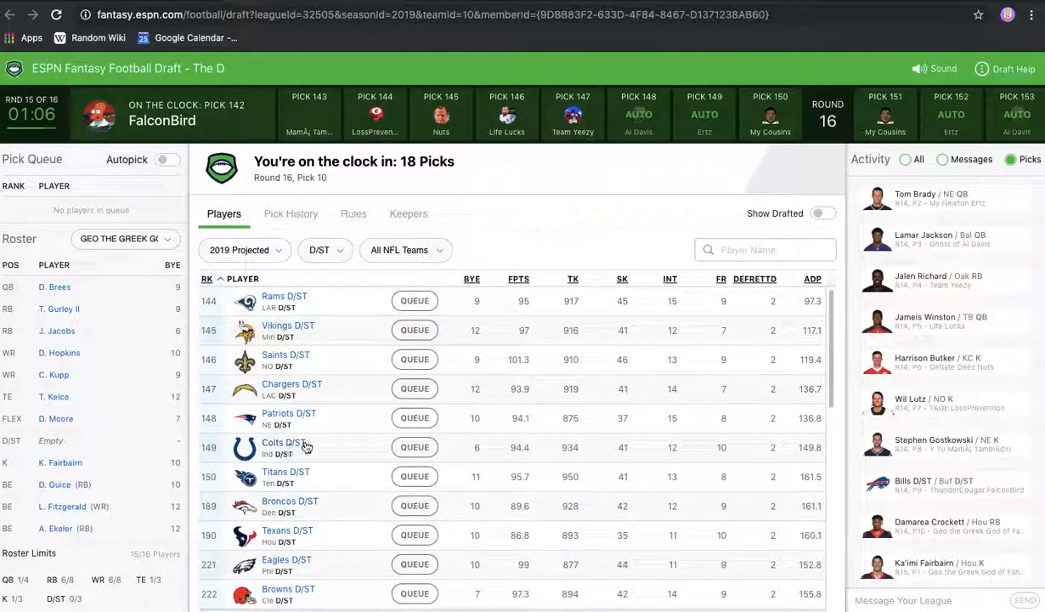
scroll(321, 438, "down", 5)
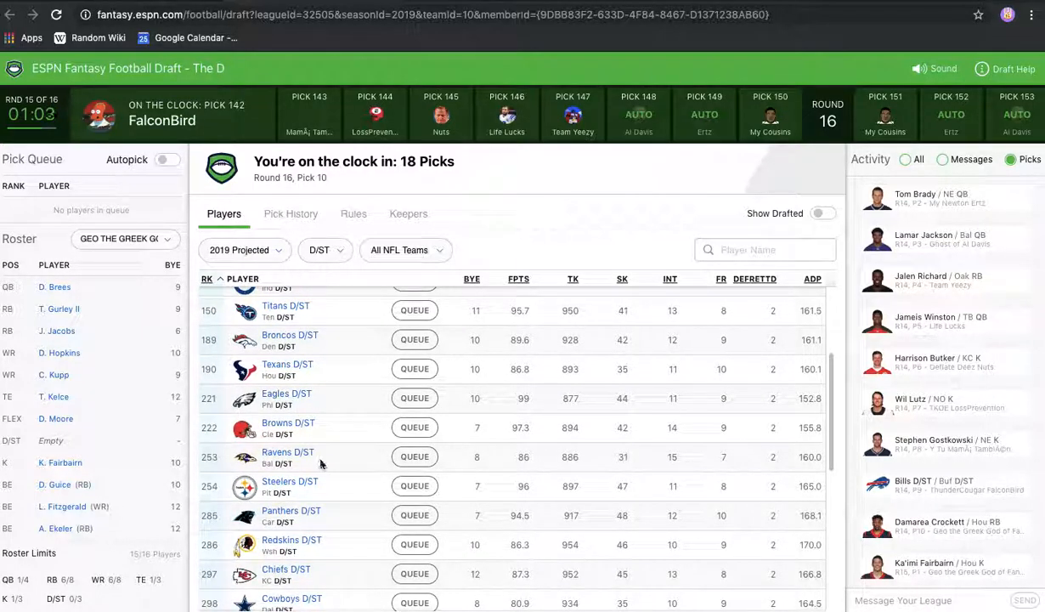
scroll(321, 463, "down", 1)
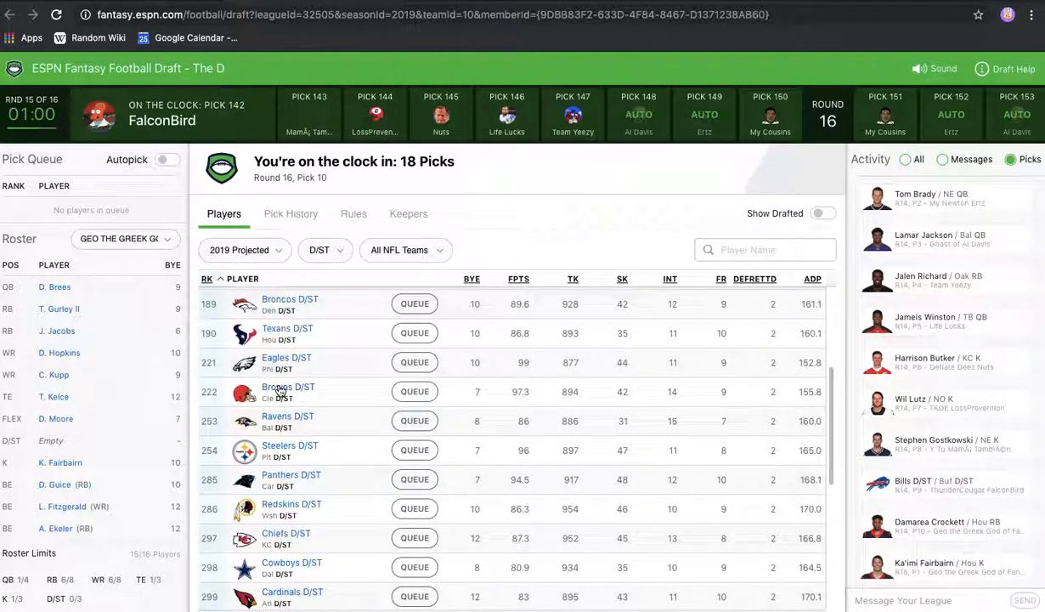
scroll(329, 448, "down", 3)
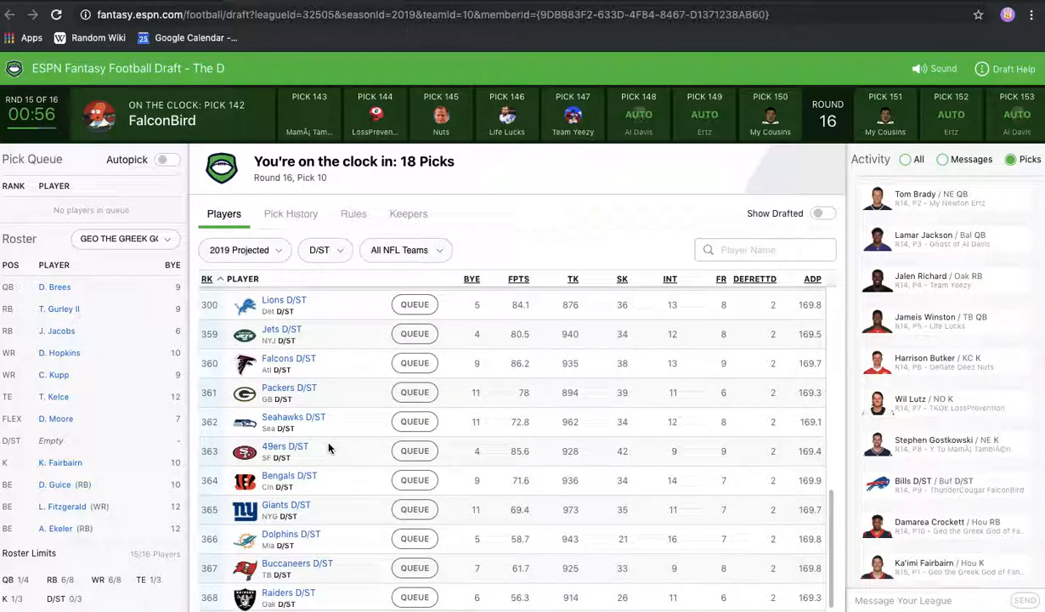
scroll(333, 452, "up", 5)
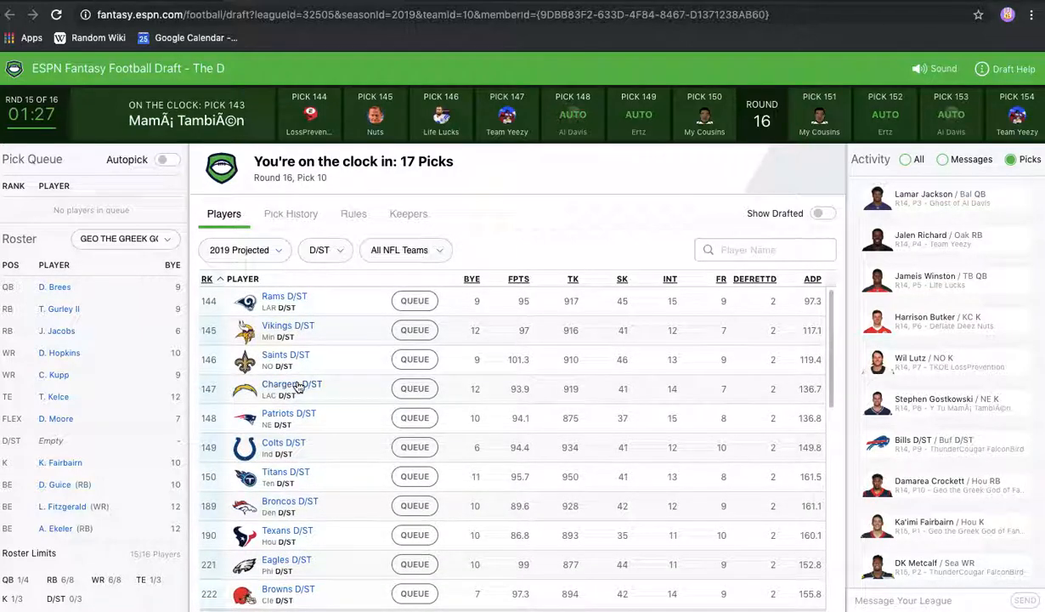
scroll(105, 396, "down", 1)
scroll(105, 396, "up", 2)
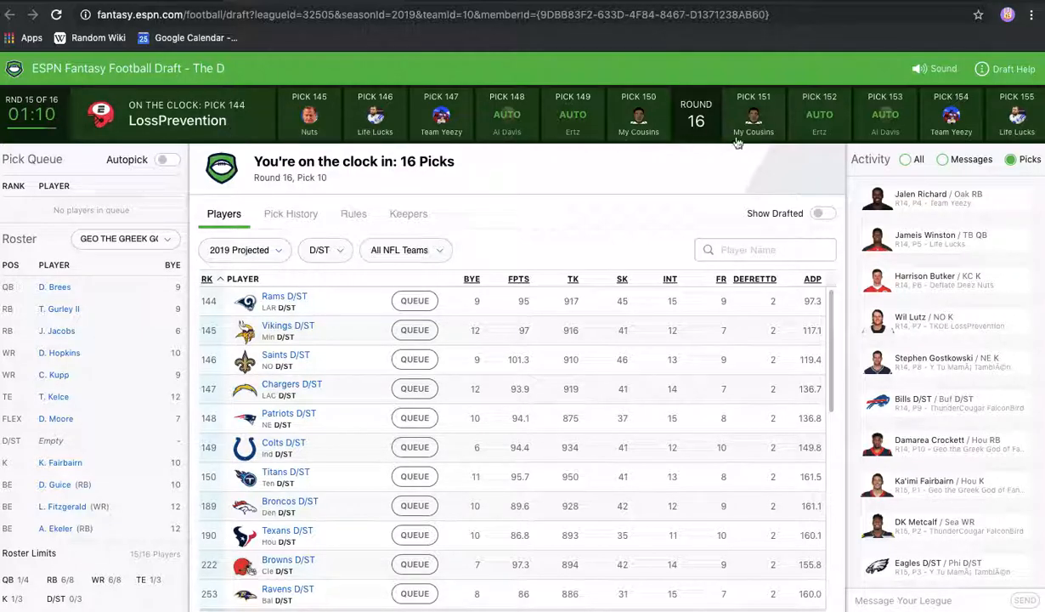
Review the full roster and bench of the team that made pick 143, and return to the own roster to review its bench.
left_click(136, 237)
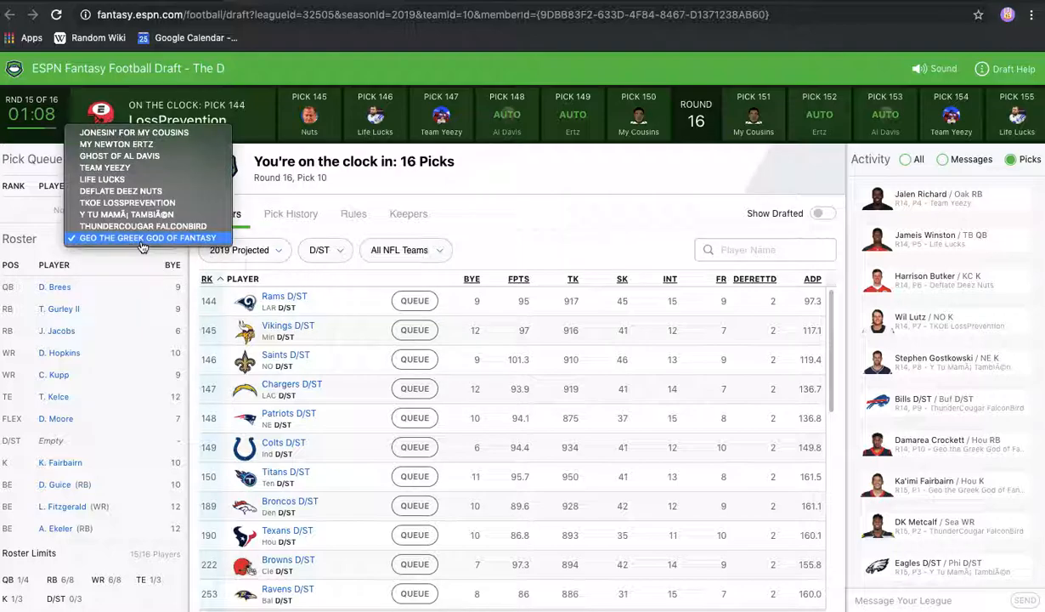
left_click(134, 214)
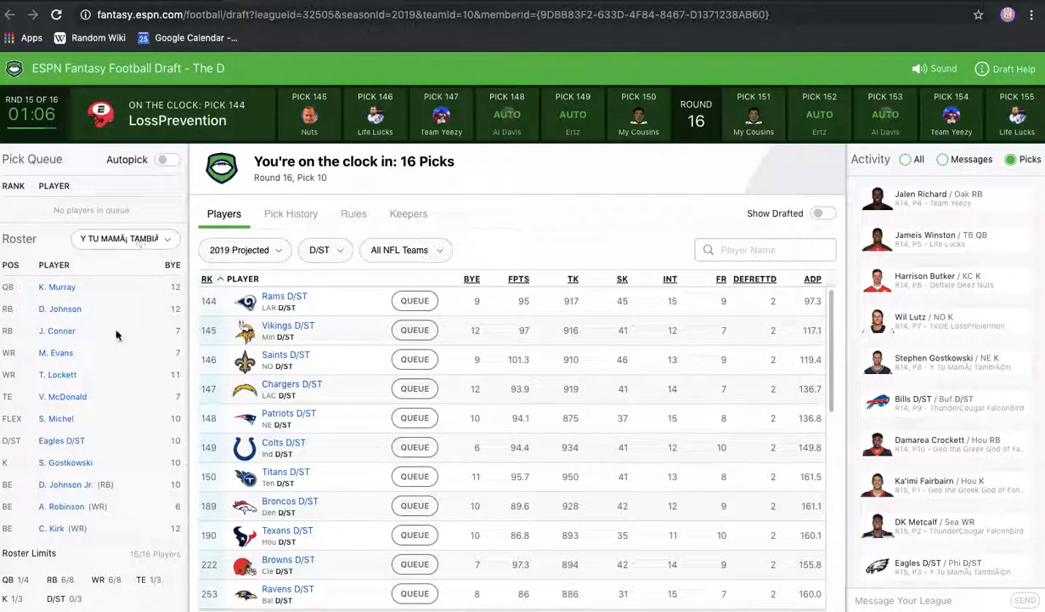
scroll(117, 336, "down", 1)
scroll(117, 335, "down", 2)
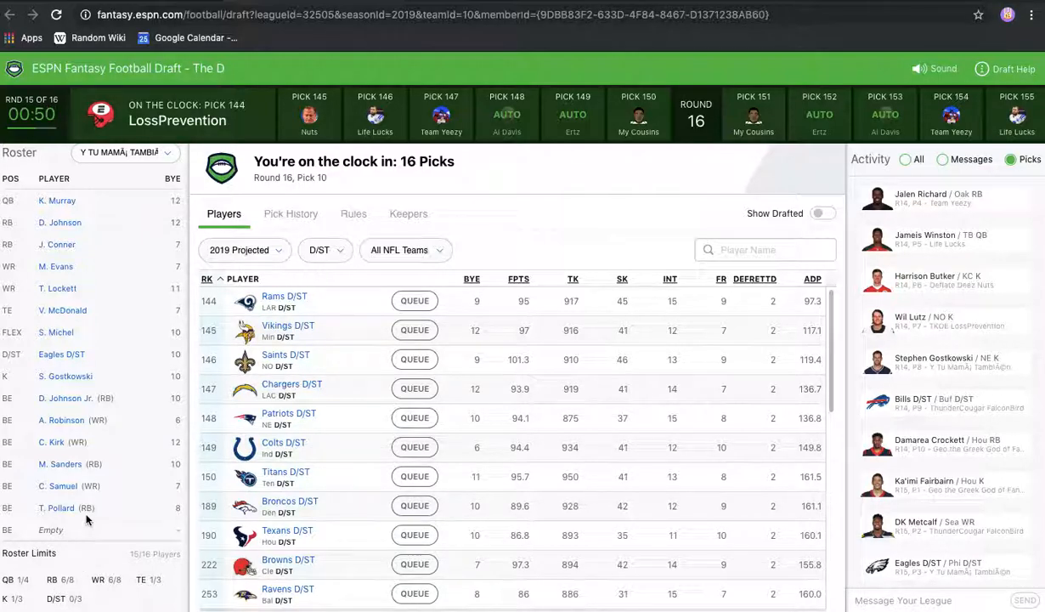
scroll(92, 533, "down", 2)
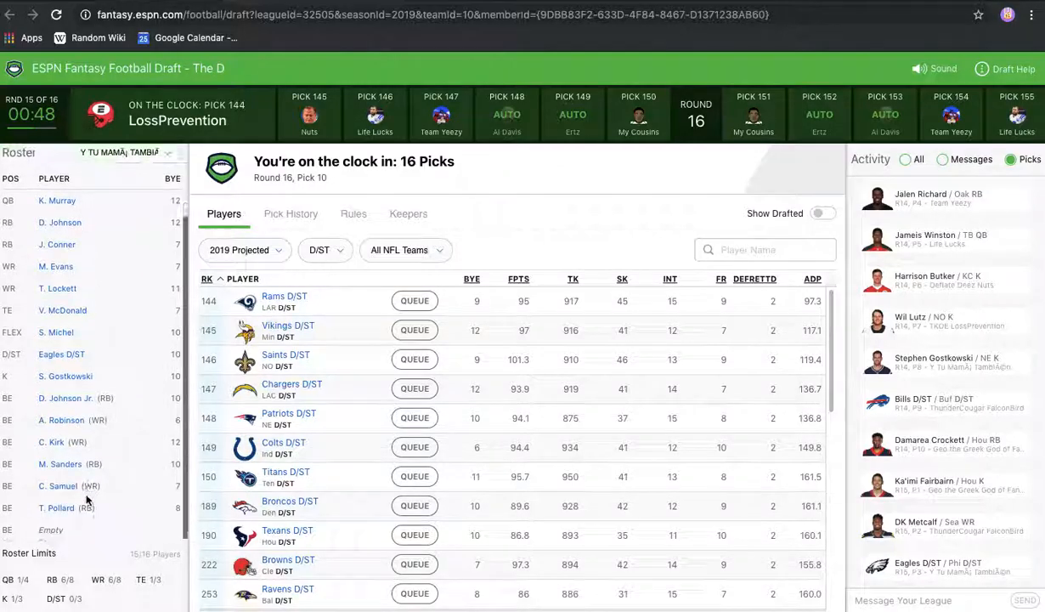
scroll(98, 446, "up", 2)
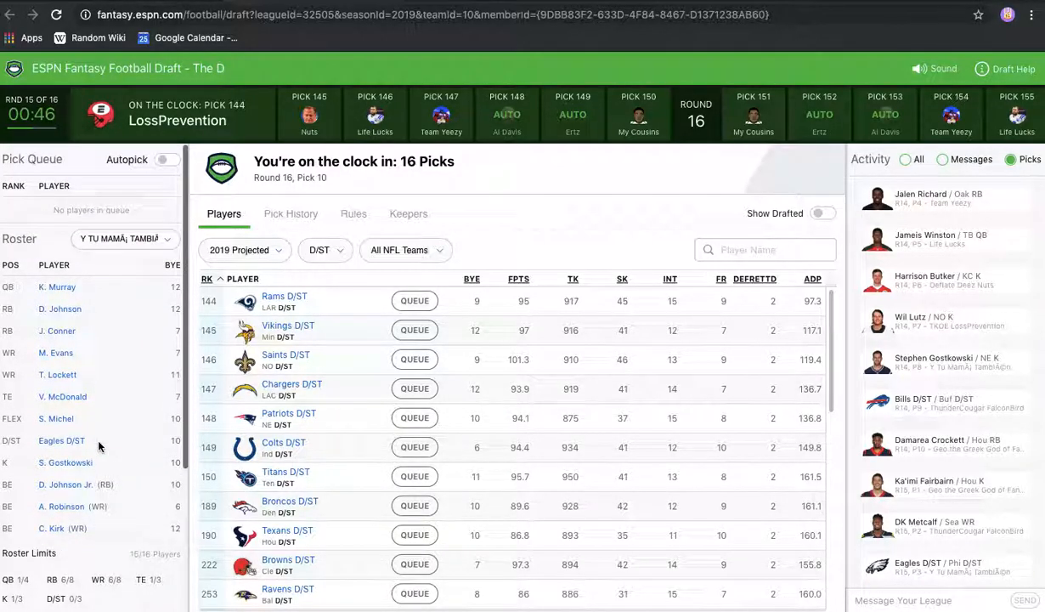
left_click(129, 244)
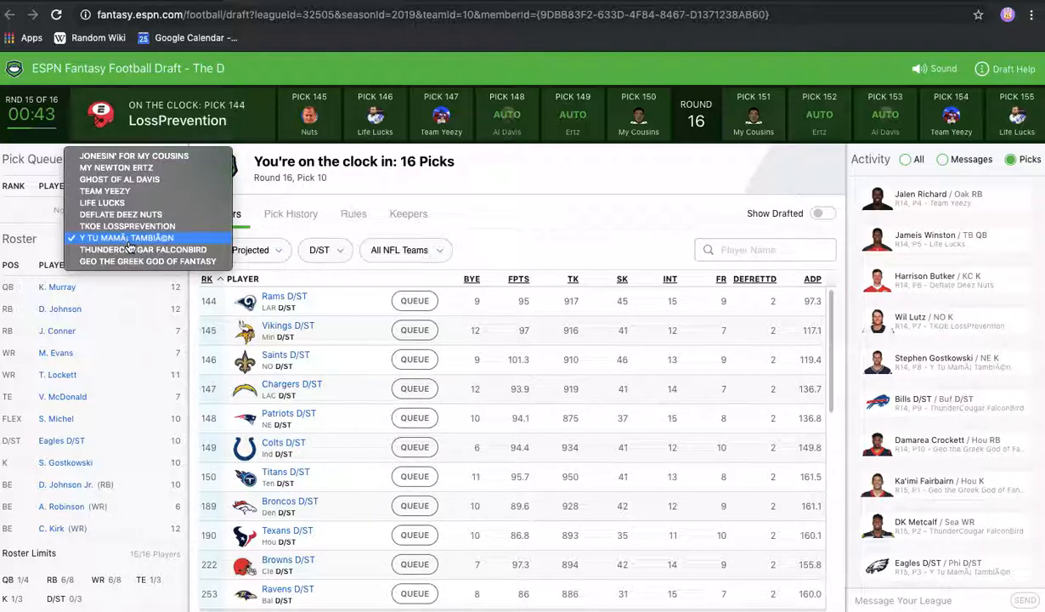
left_click(126, 260)
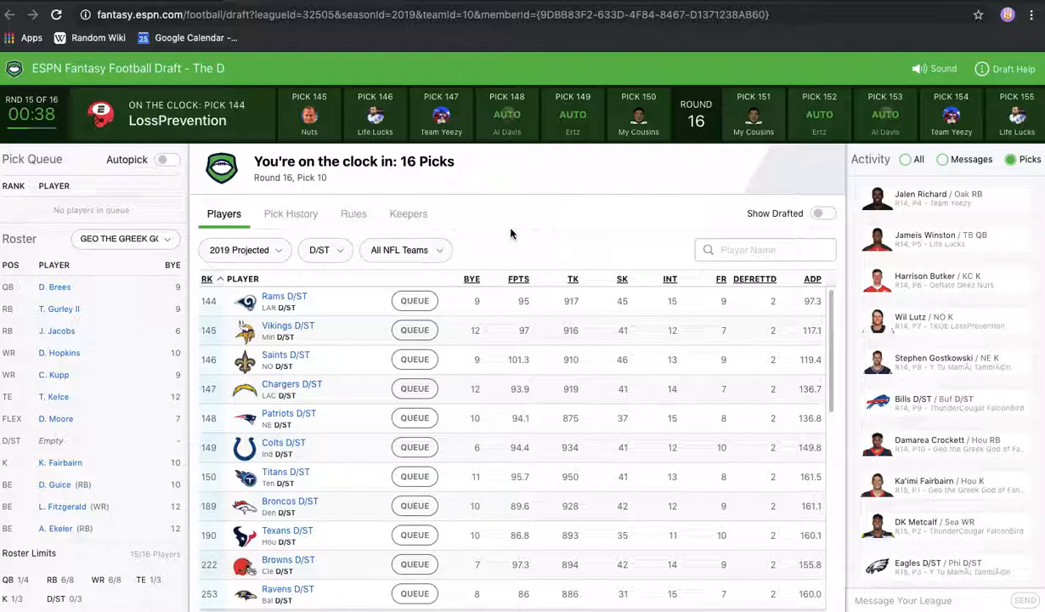
scroll(101, 415, "down", 2)
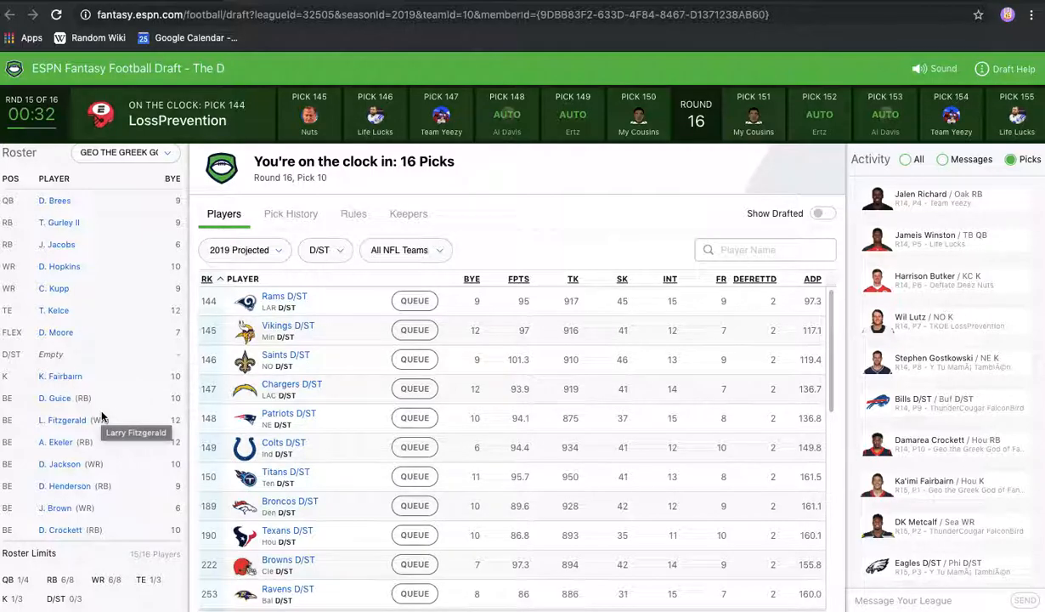
scroll(101, 416, "up", 2)
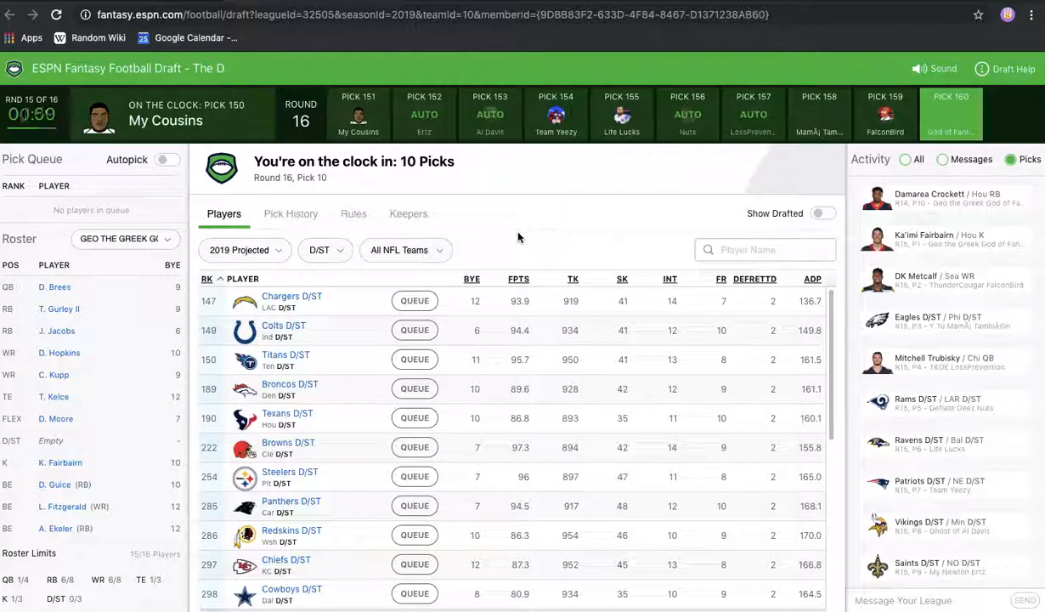
Check the NFL Week 1 game schedule for the opponents of the available D/ST units.
key("ctrl+Tab")
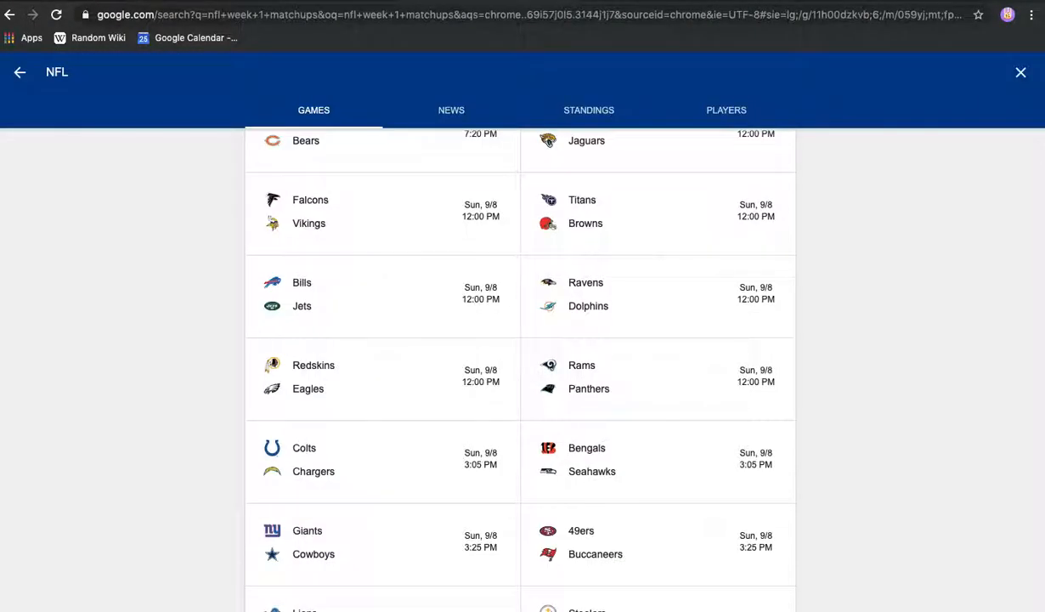
scroll(422, 352, "up", 1)
scroll(422, 353, "down", 2)
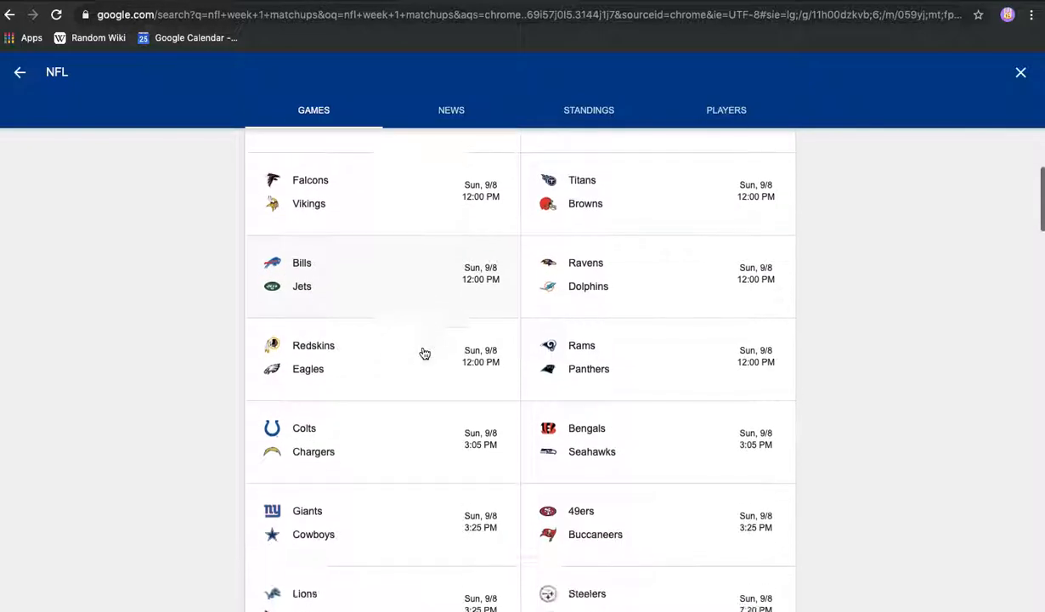
scroll(425, 353, "down", 1)
scroll(424, 353, "up", 3)
scroll(424, 353, "up", 3)
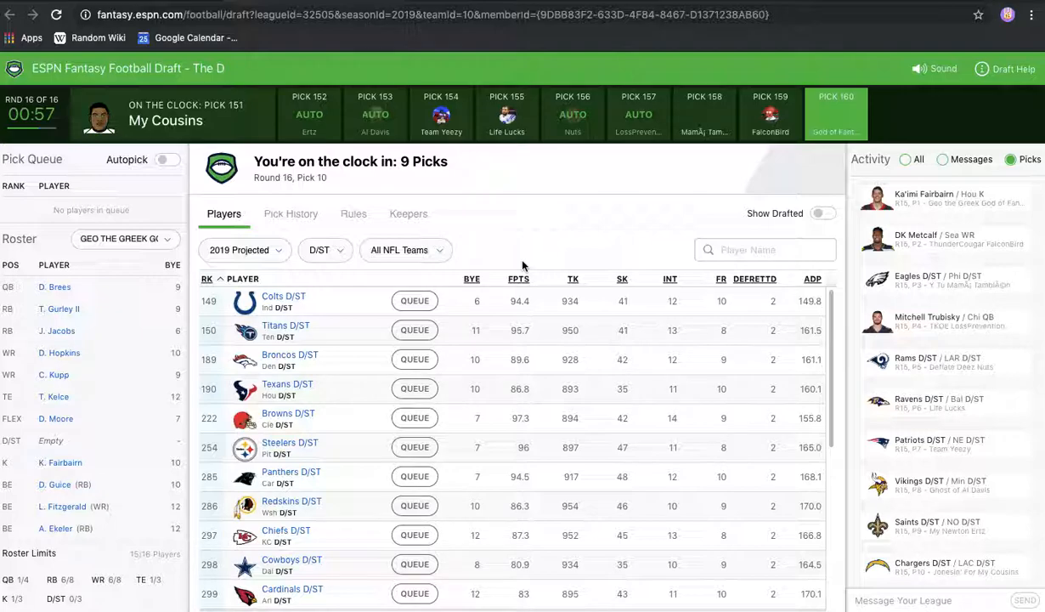
Look through the lower-ranked available D/ST units and check the starters of the team holding pick 158.
scroll(406, 425, "down", 3)
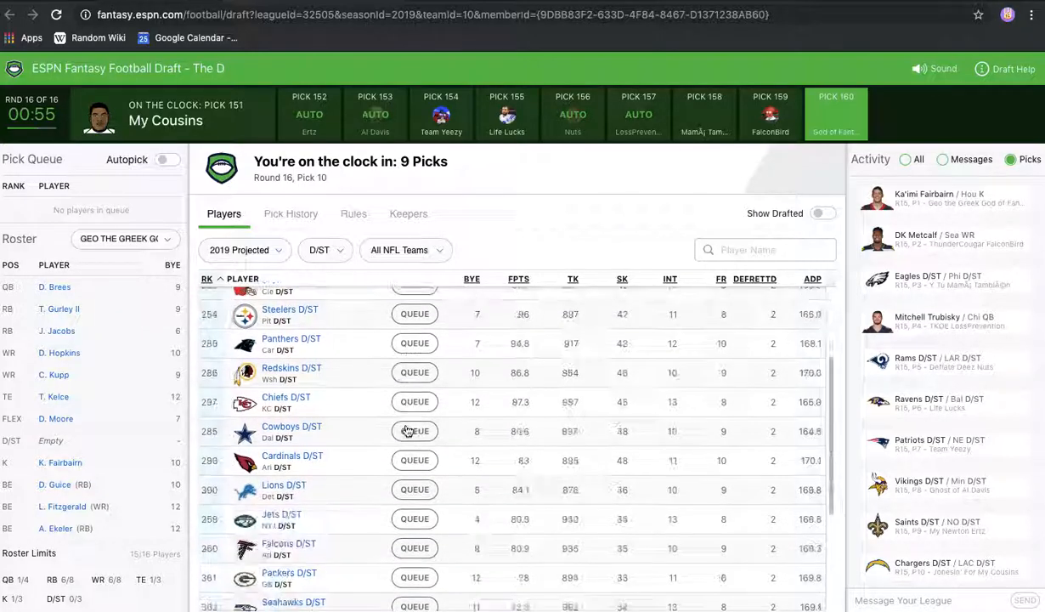
scroll(407, 430, "down", 1)
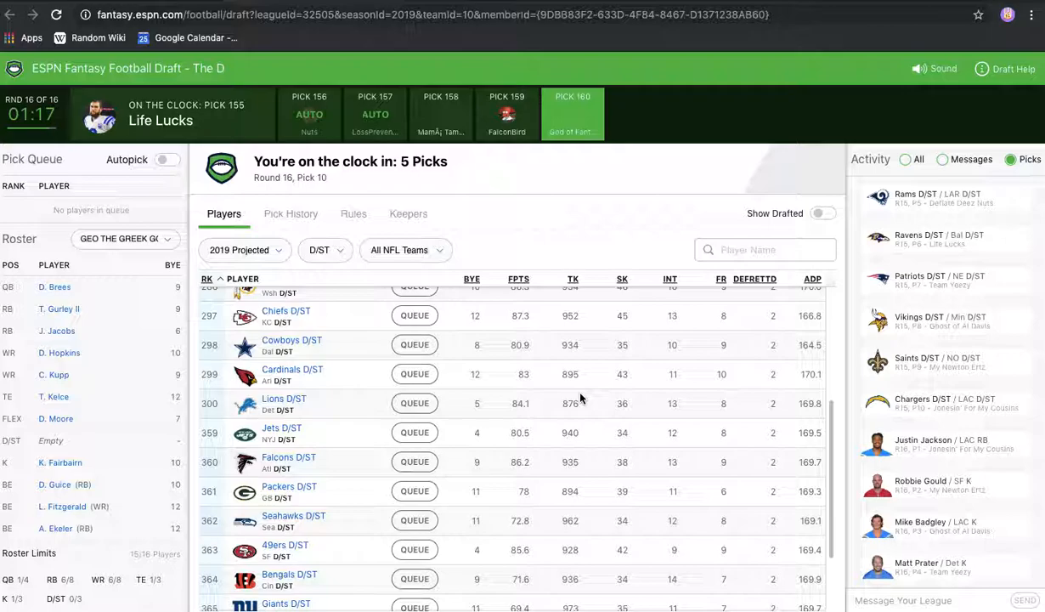
left_click(438, 121)
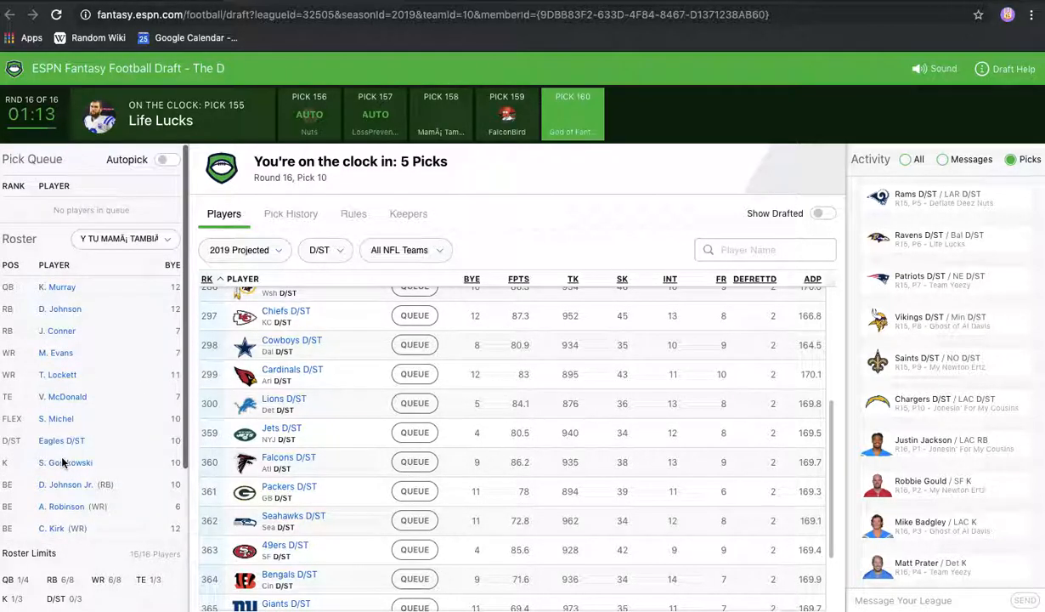
left_click(557, 110)
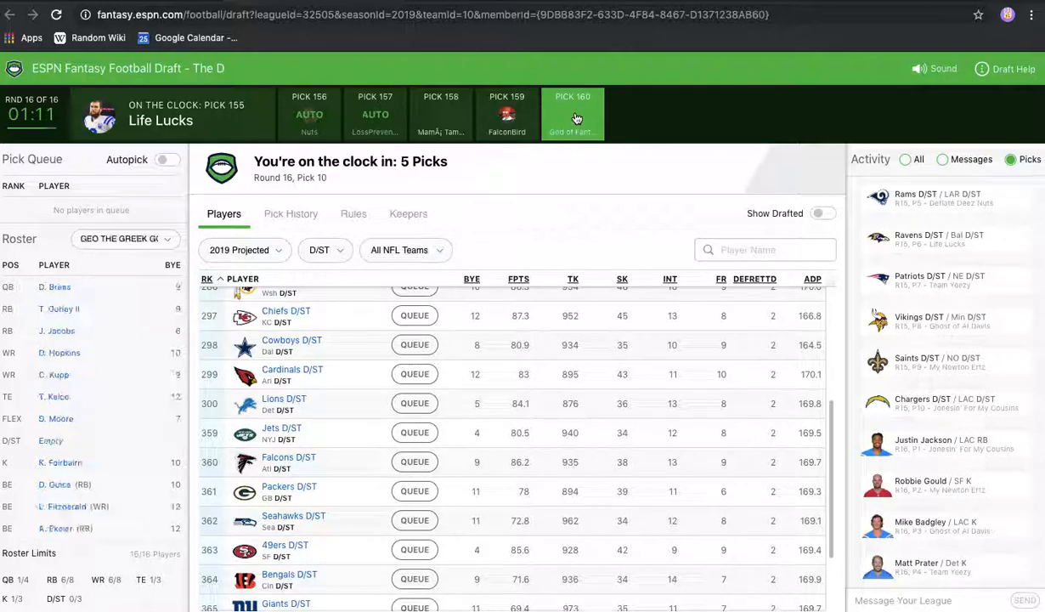
scroll(448, 431, "up", 1)
scroll(448, 434, "down", 1)
scroll(448, 434, "down", 1)
scroll(447, 434, "up", 1)
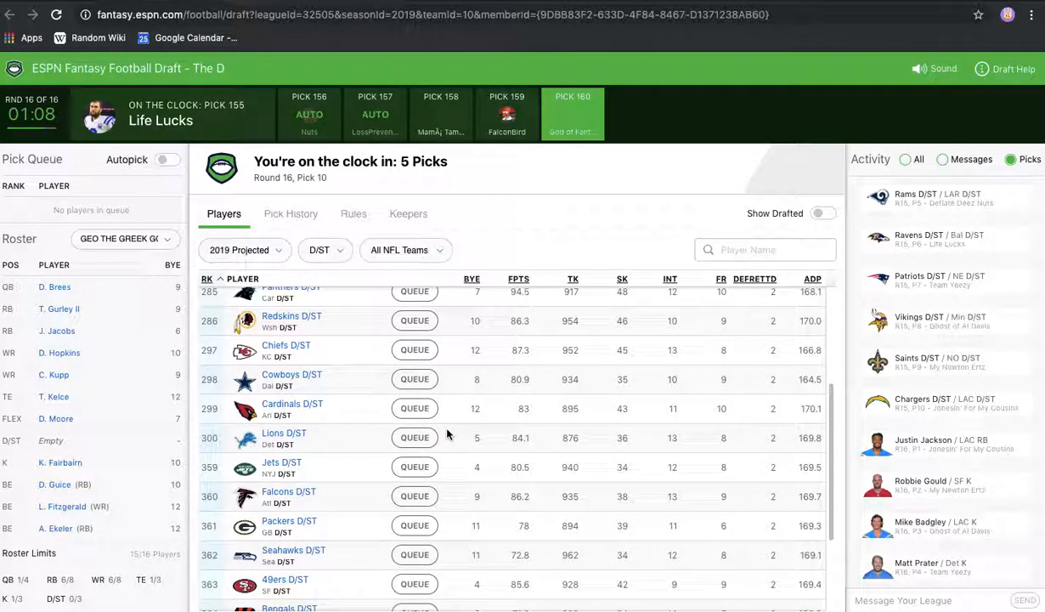
scroll(448, 434, "down", 1)
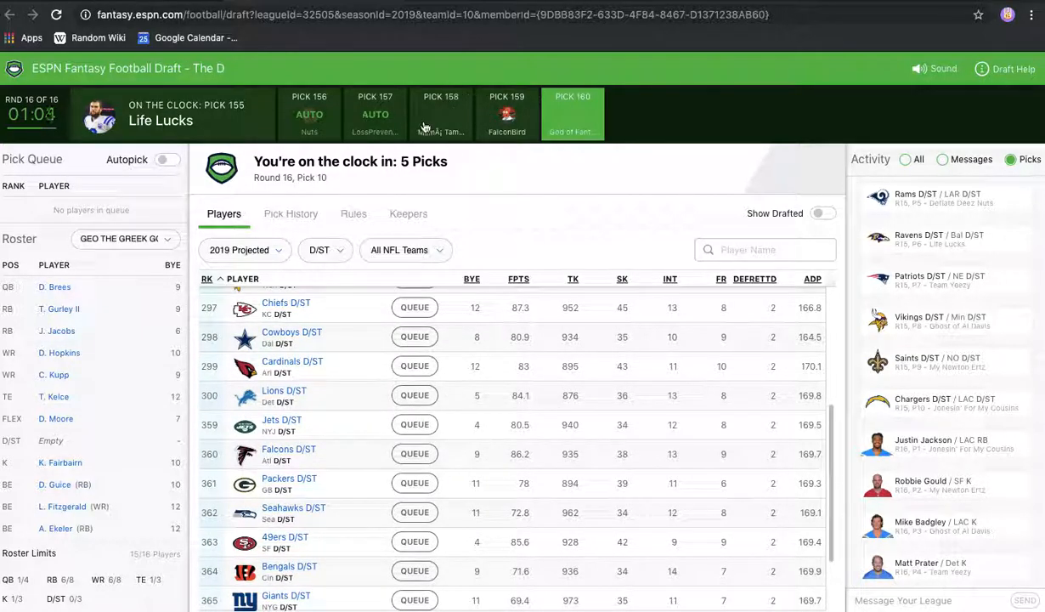
Review the full roster and bench of the team holding pick 158, and return to the own roster.
left_click(119, 239)
left_click(178, 314)
scroll(141, 384, "down", 3)
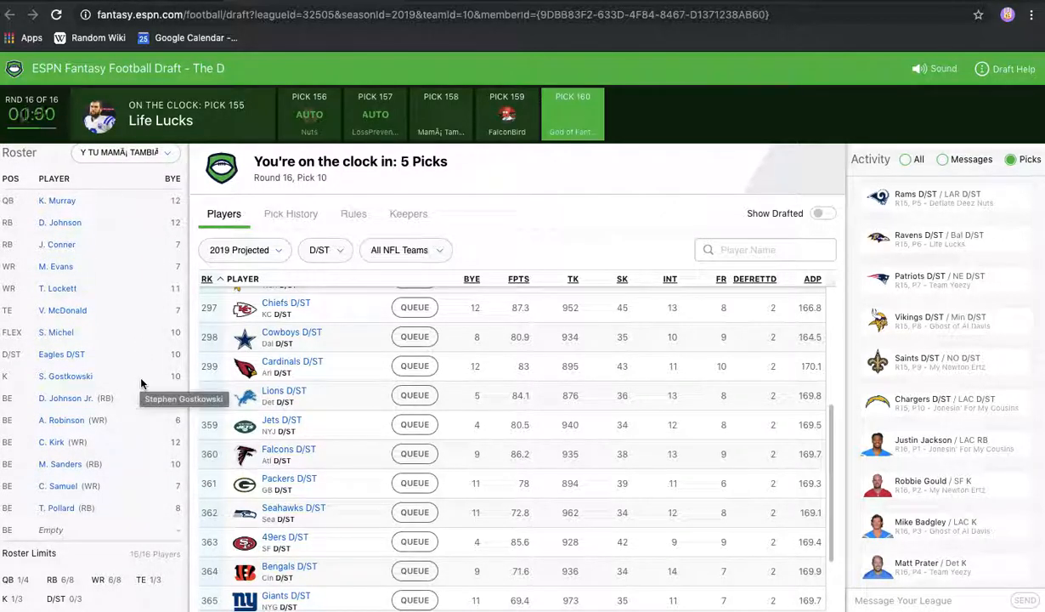
scroll(141, 384, "up", 3)
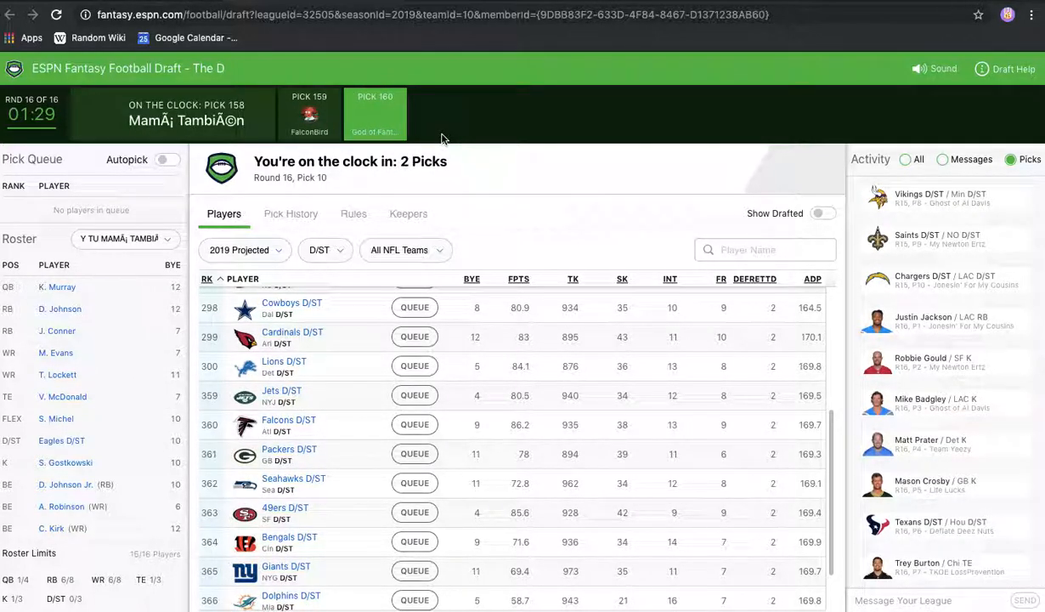
left_click(372, 125)
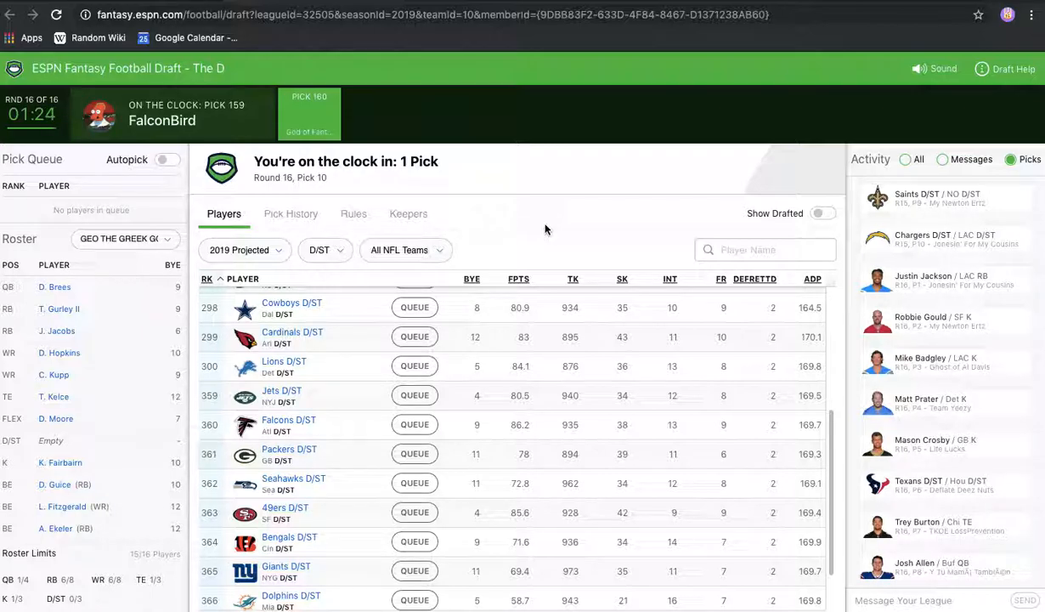
Compare the remaining D/ST units by rank and draft the Browns D/ST with pick 160.
scroll(478, 464, "up", 5)
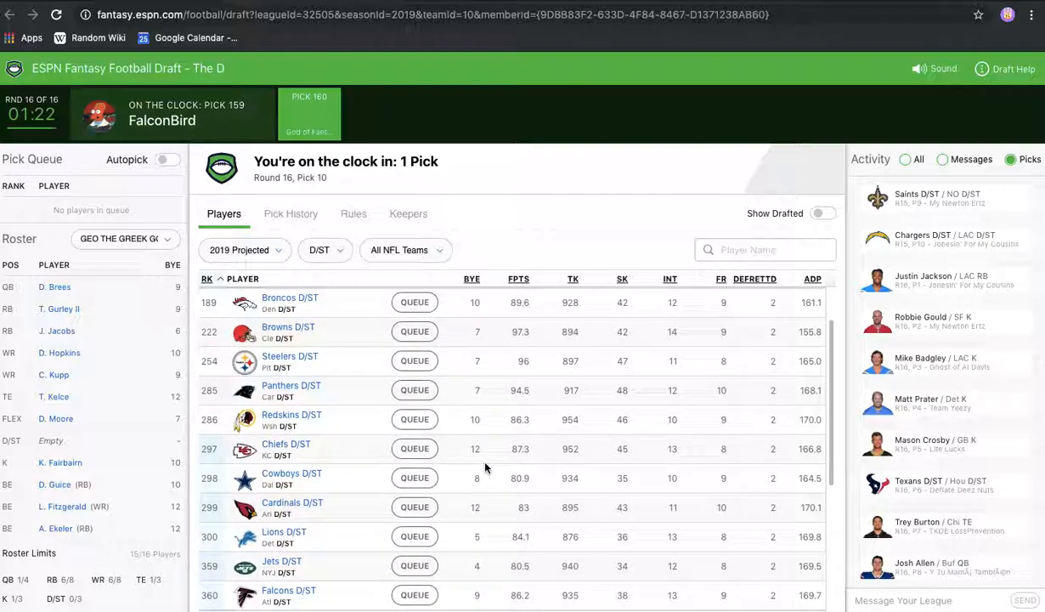
scroll(485, 465, "up", 2)
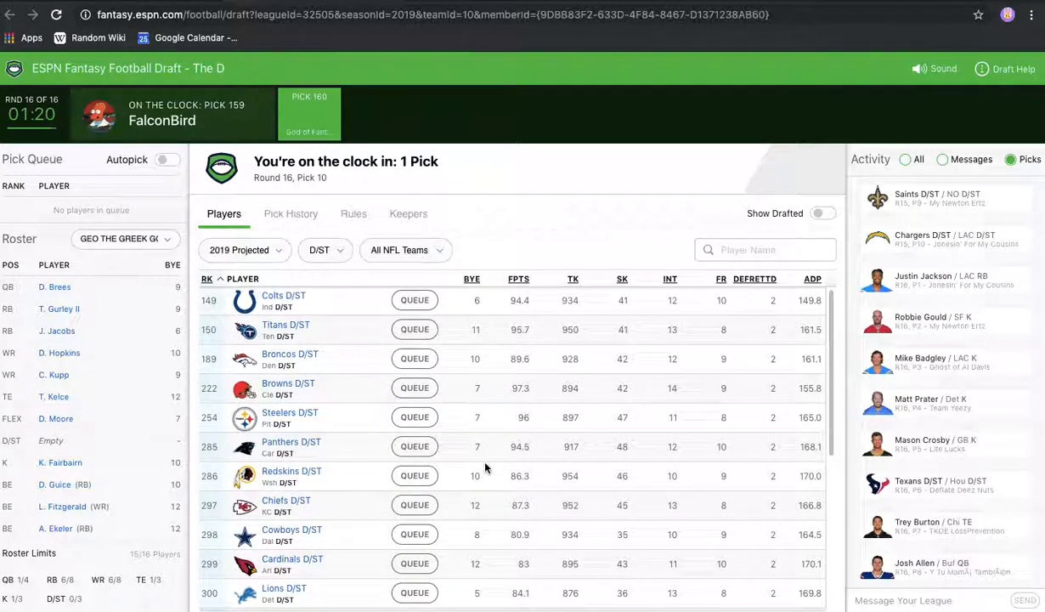
scroll(485, 465, "down", 1)
scroll(485, 466, "up", 1)
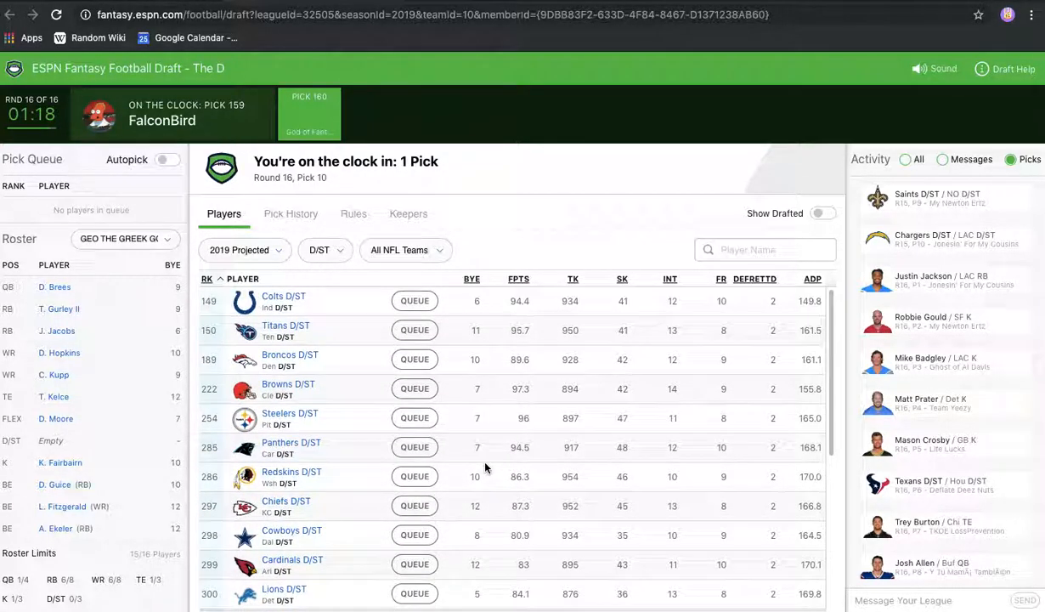
scroll(485, 466, "down", 2)
scroll(485, 466, "down", 1)
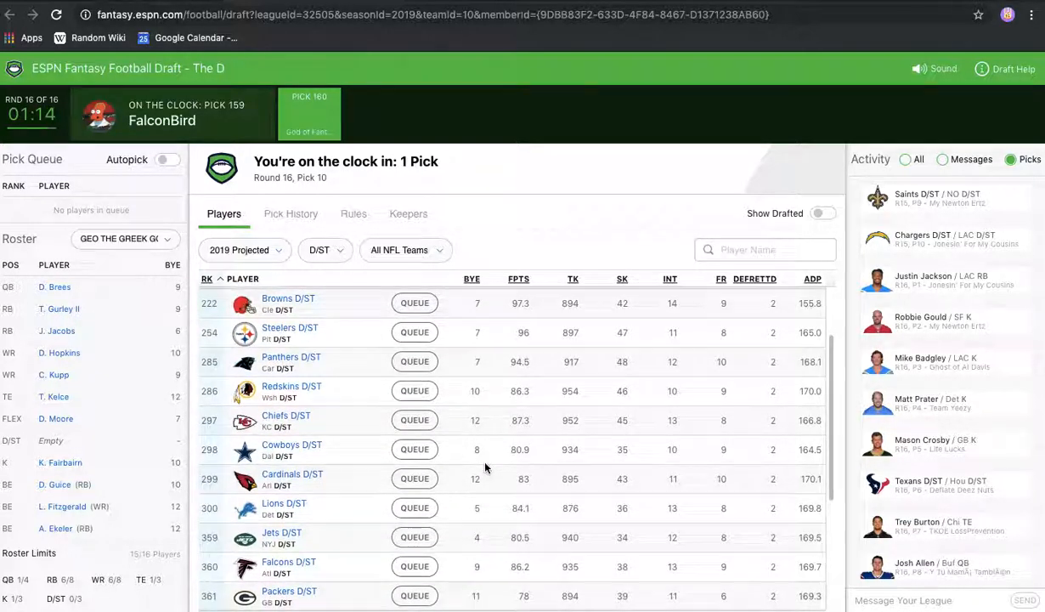
scroll(485, 466, "up", 3)
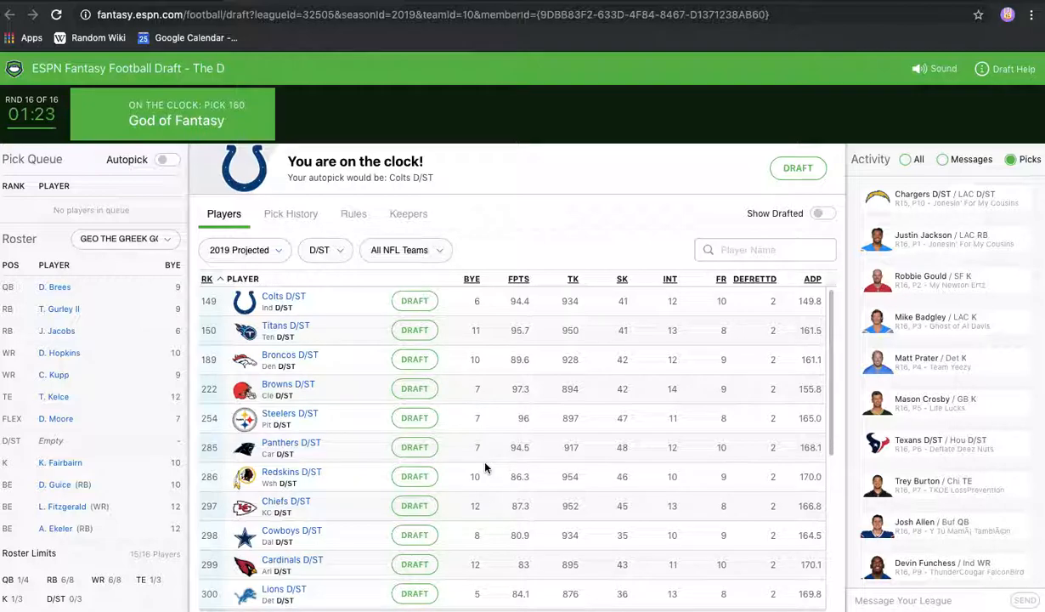
left_click(406, 391)
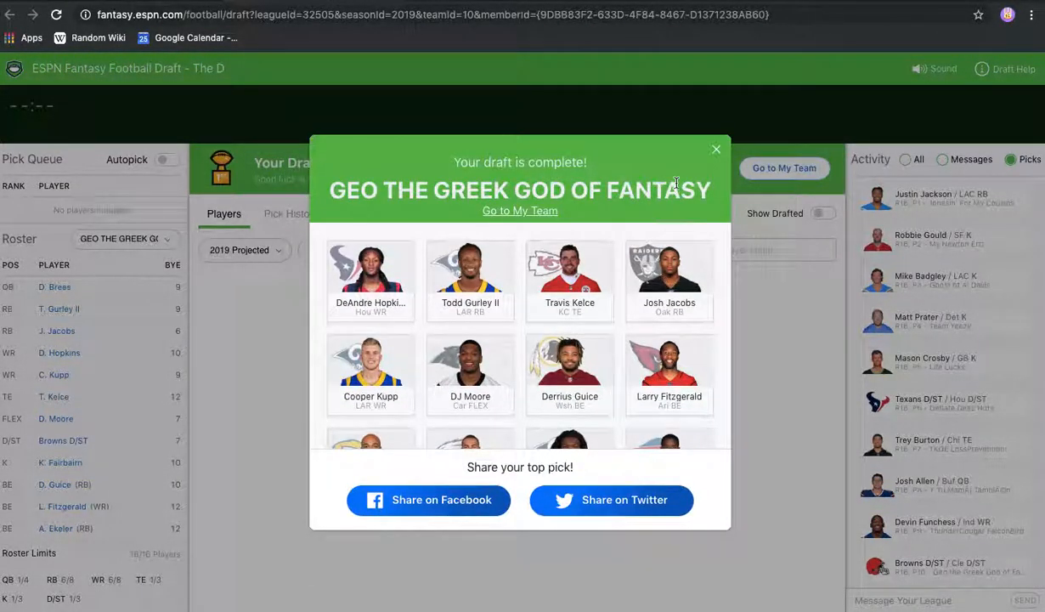
Look over the drafted players in the draft summary, close it, and open the own team page.
scroll(629, 321, "down", 3)
scroll(625, 319, "up", 3)
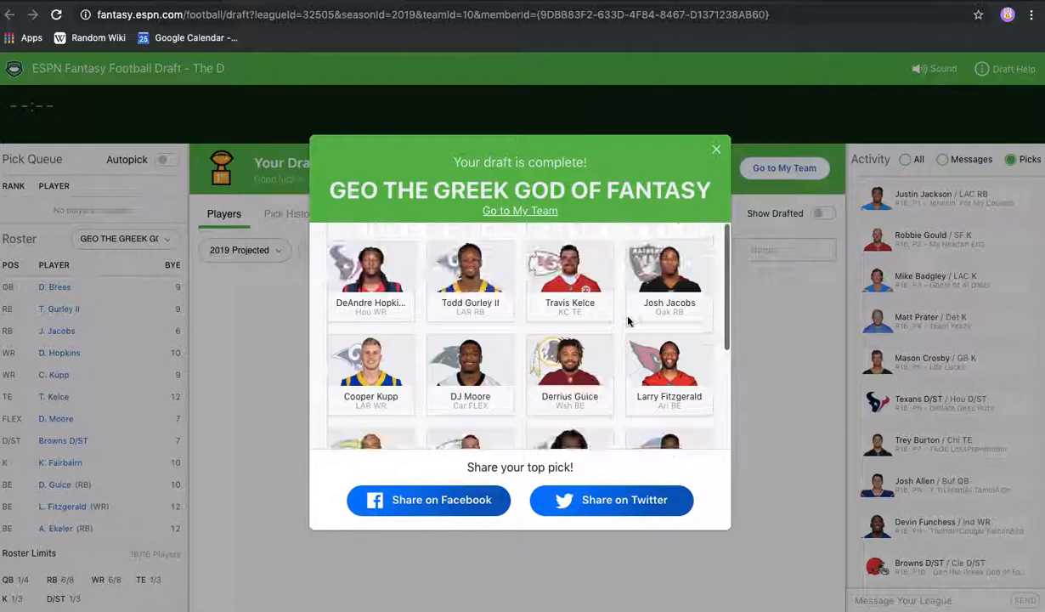
left_click(718, 151)
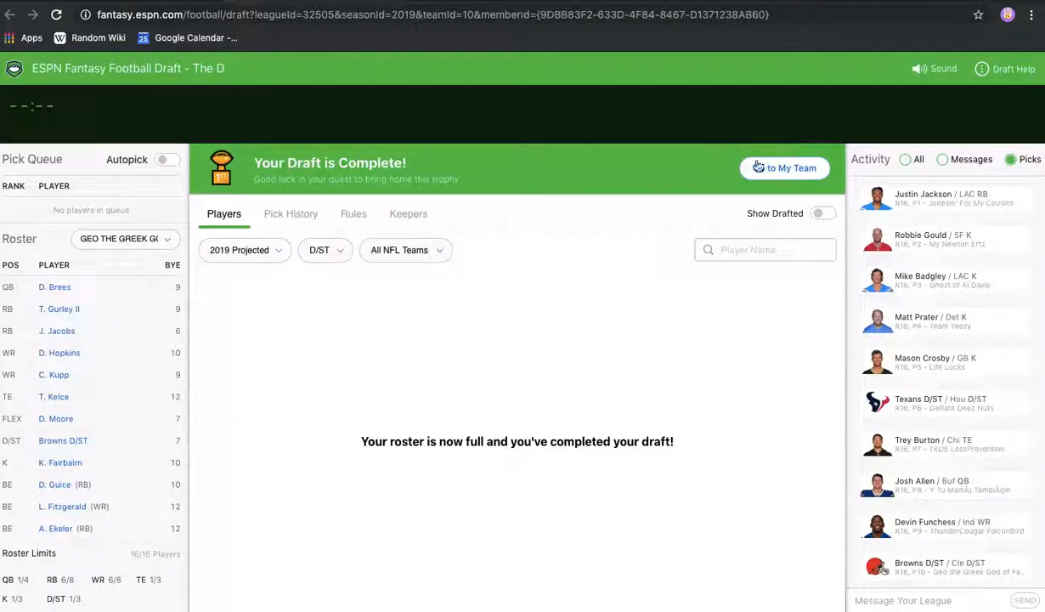
left_click(782, 171)
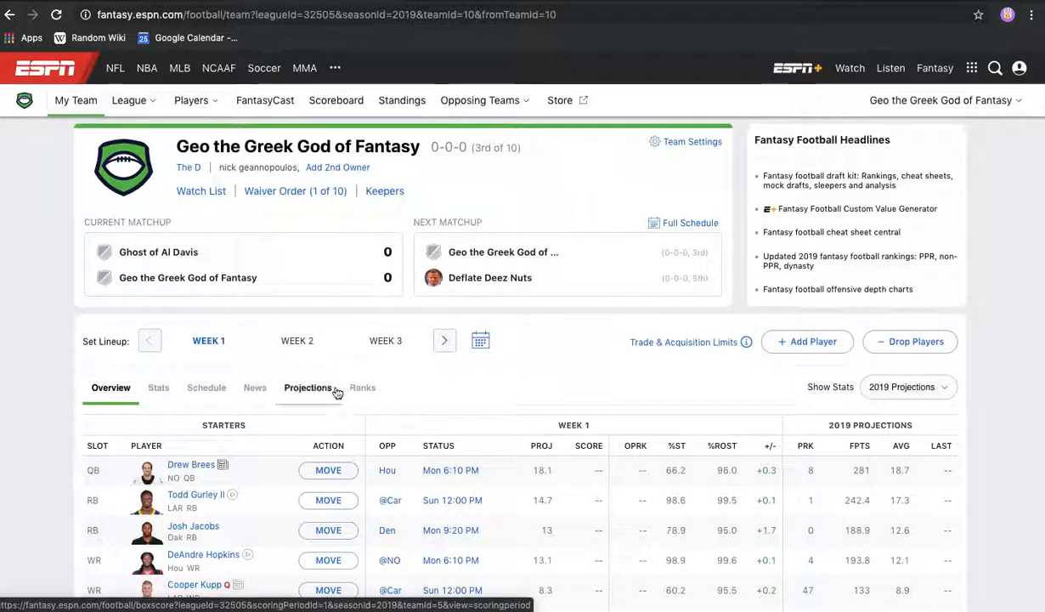
Review the drafted starters and bench on the team page, with their Week 1 opponents and projections.
scroll(338, 393, "down", 2)
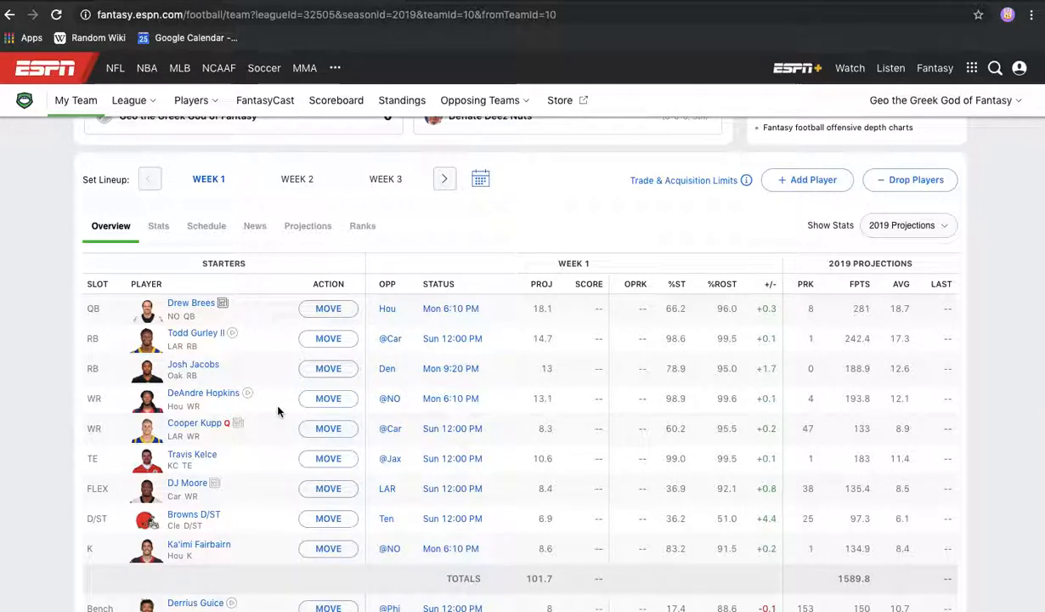
scroll(279, 410, "down", 5)
scroll(277, 412, "up", 5)
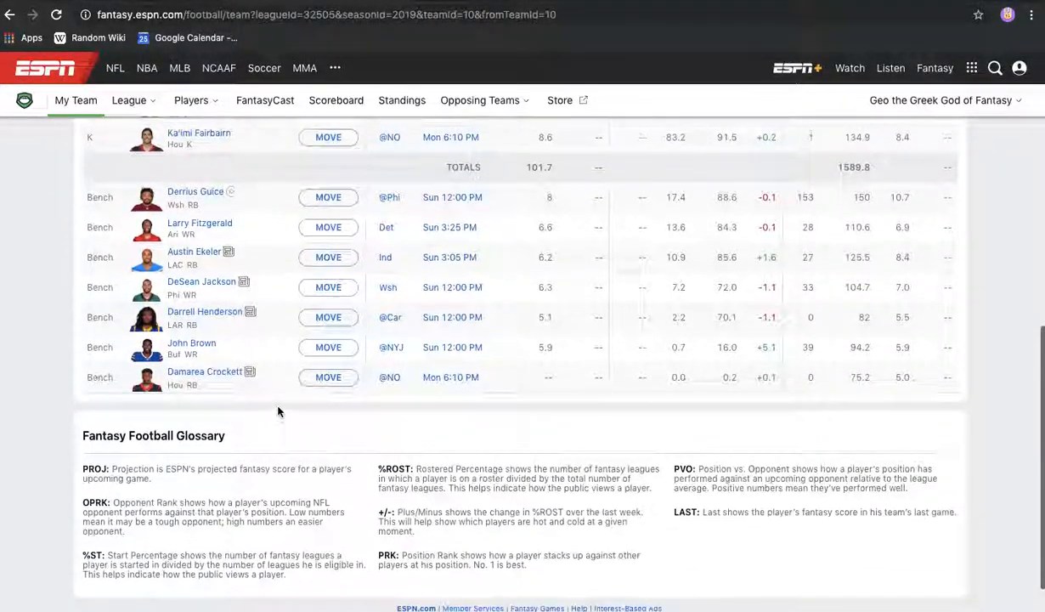
scroll(278, 411, "up", 1)
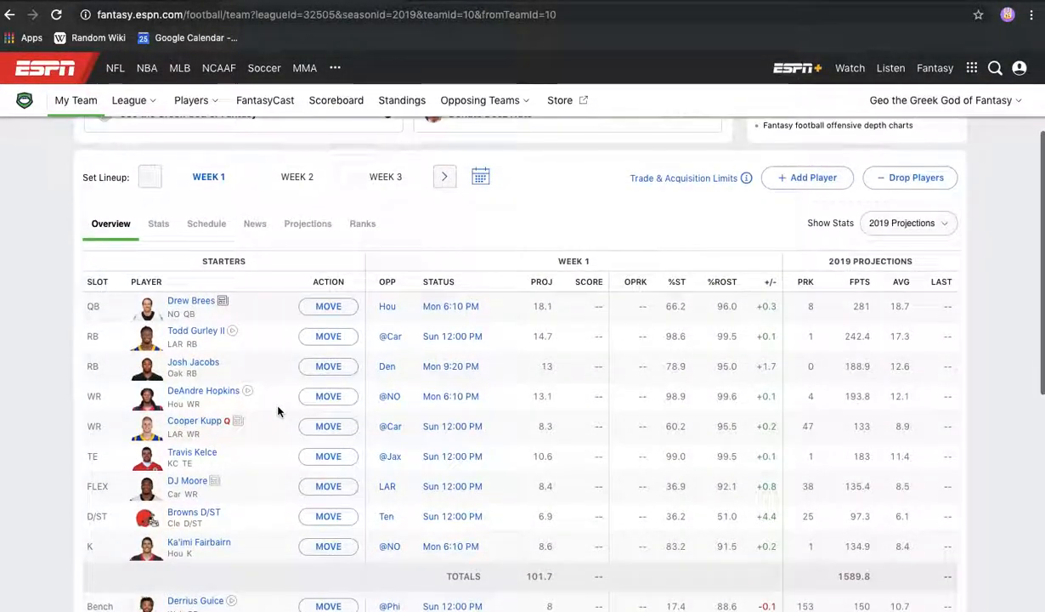
scroll(277, 411, "down", 1)
scroll(278, 411, "down", 1)
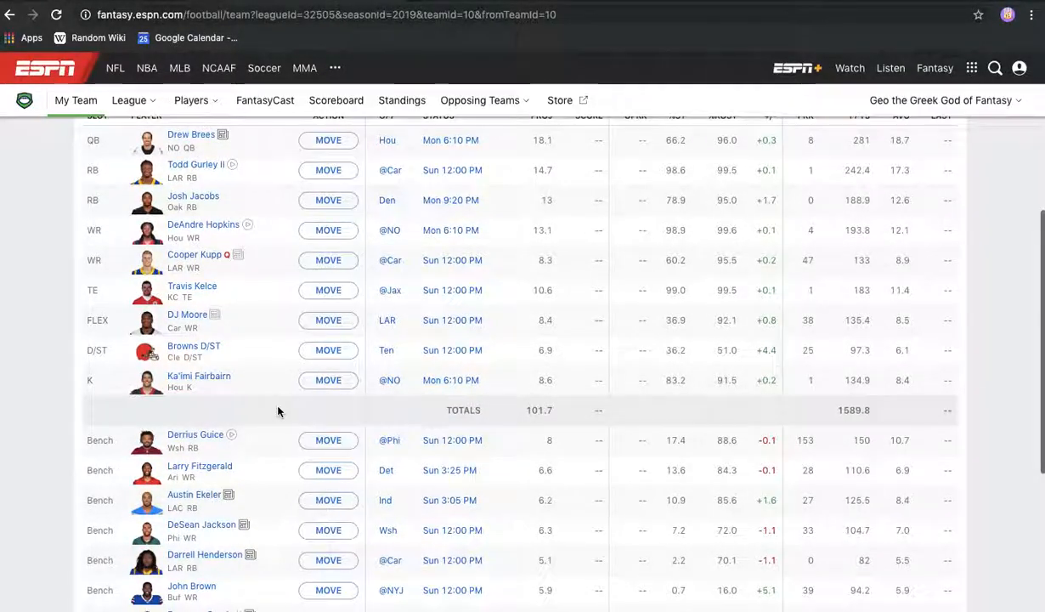
scroll(278, 411, "down", 4)
scroll(277, 411, "down", 1)
scroll(278, 411, "up", 5)
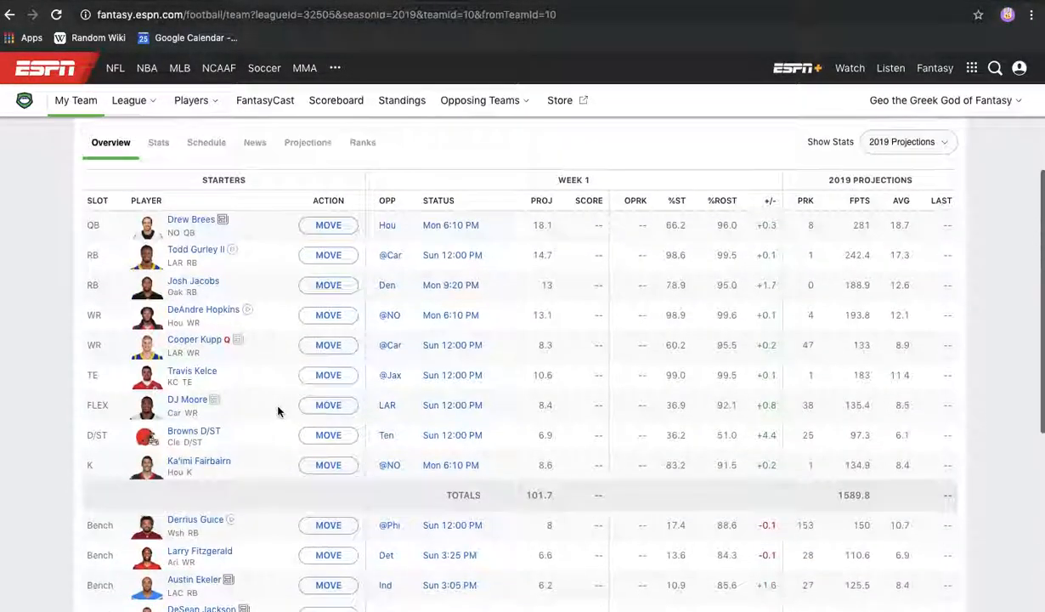
scroll(278, 411, "down", 5)
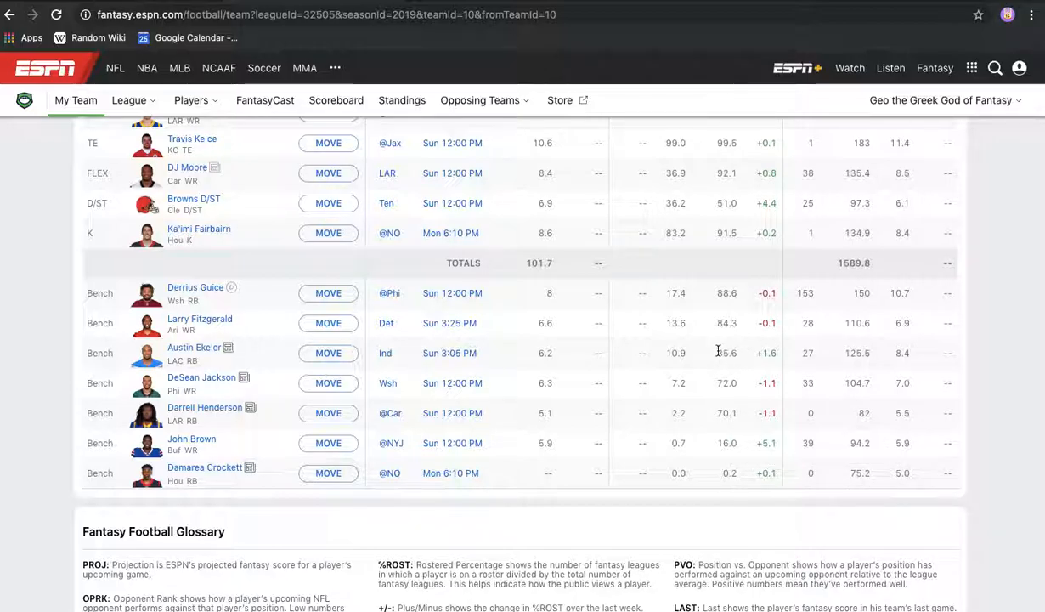
scroll(742, 338, "up", 5)
scroll(742, 337, "down", 5)
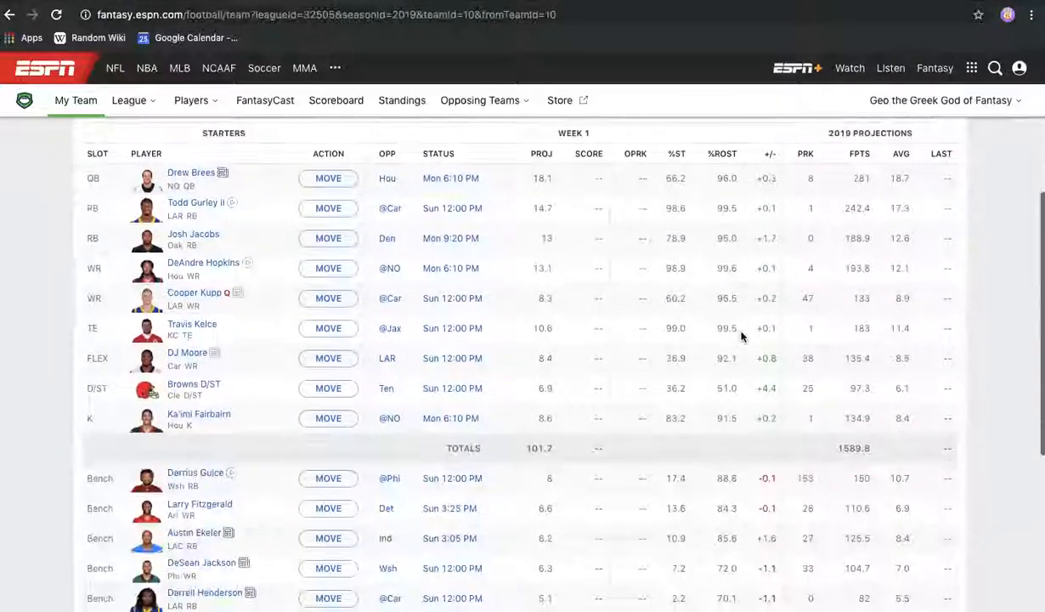
scroll(741, 338, "up", 10)
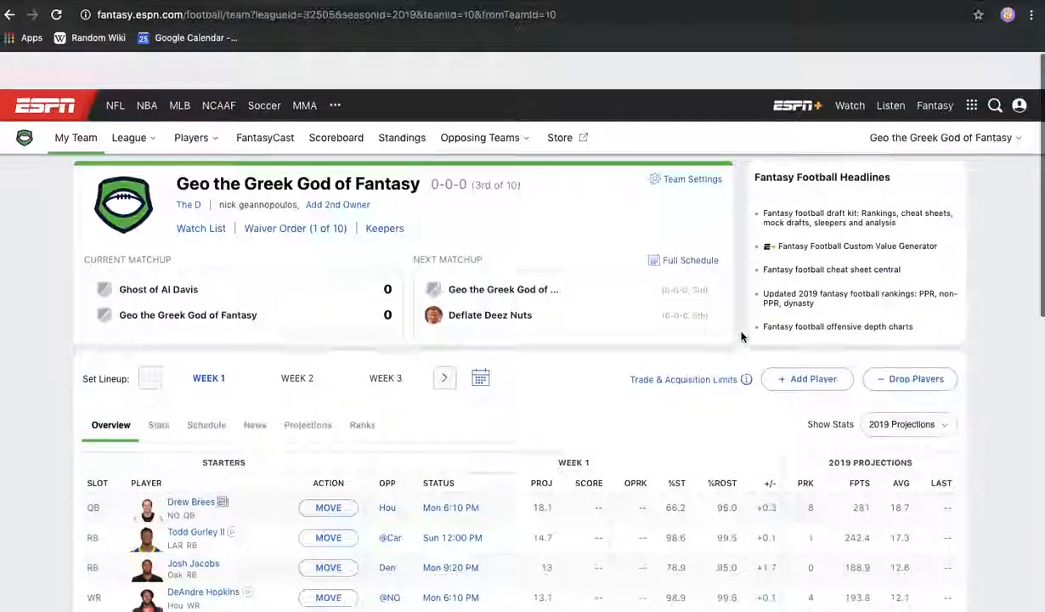
scroll(740, 337, "down", 2)
scroll(740, 337, "down", 3)
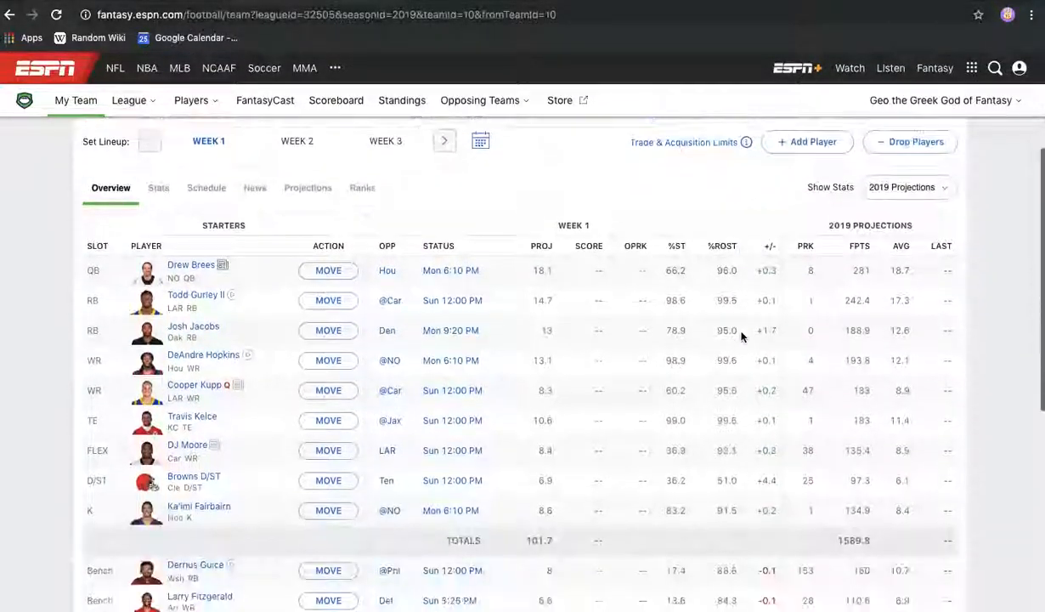
scroll(741, 335, "up", 5)
Switch to Mail, open the ESPN Fantasy Football Draft Results message, and look through the picks by round.
left_click(431, 605)
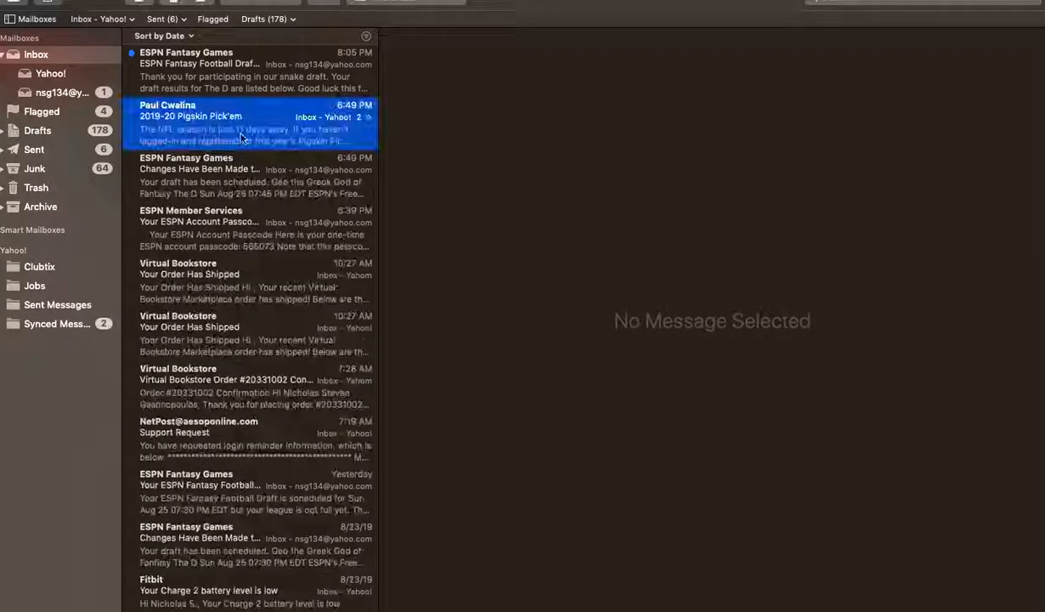
left_click(251, 63)
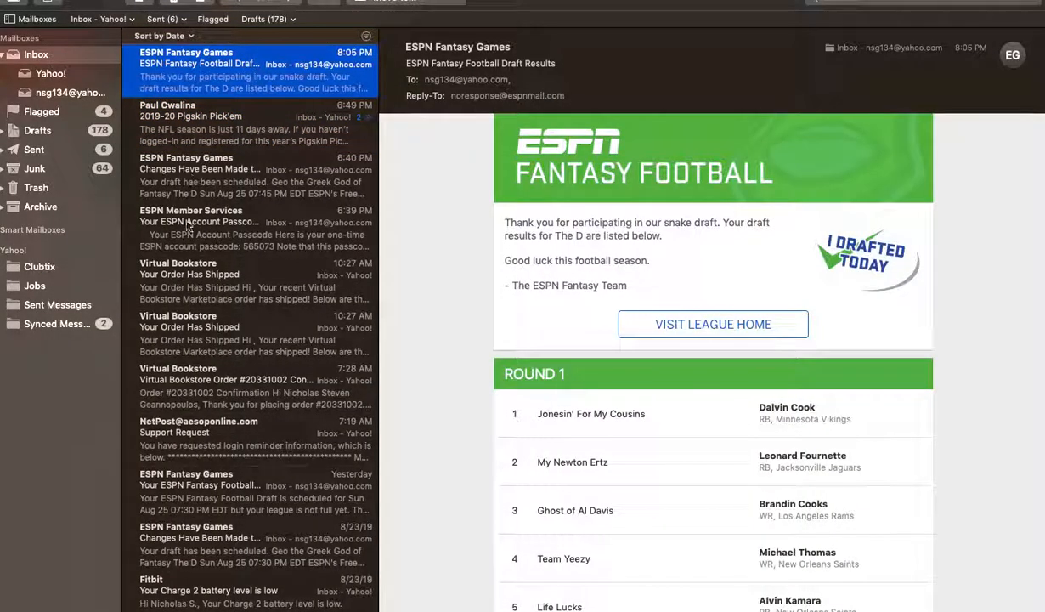
scroll(446, 230, "down", 20)
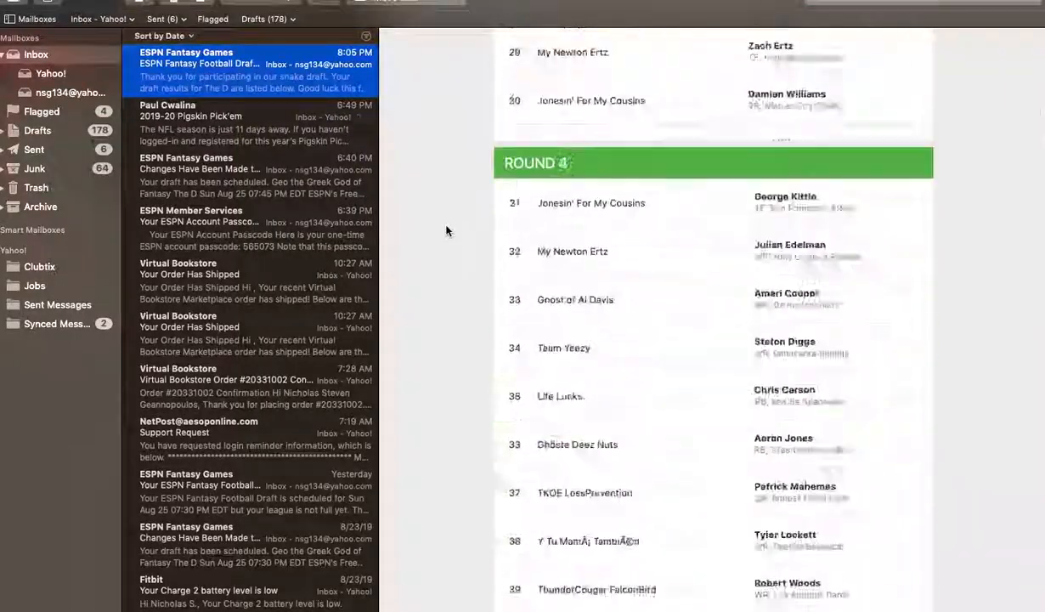
scroll(446, 230, "down", 10)
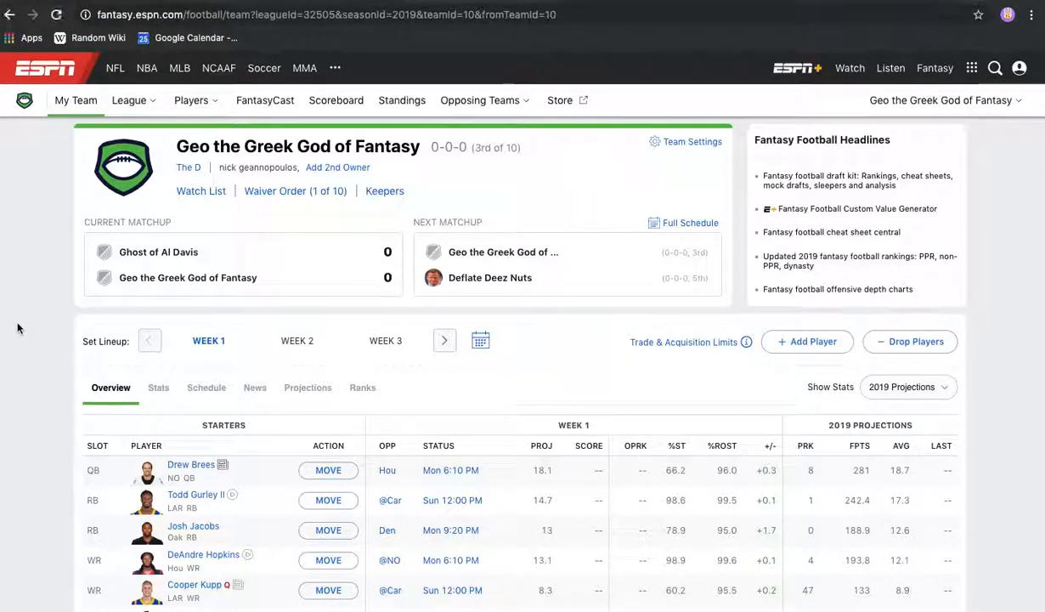
Go through the full roster on the team page player by player, from the quarterback and other starters to the last bench spot.
scroll(17, 327, "down", 3)
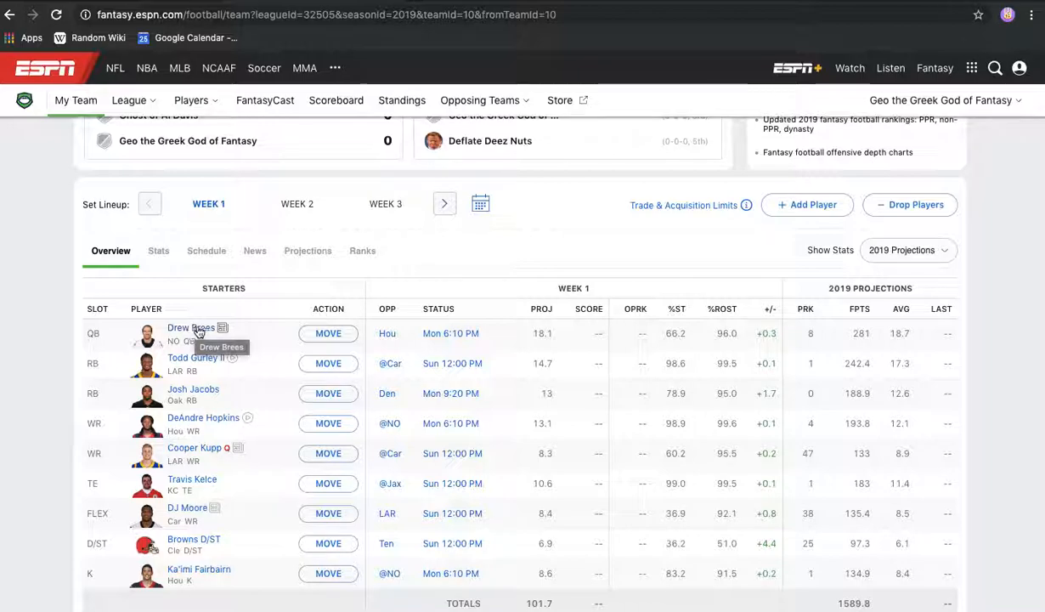
scroll(195, 390, "down", 4)
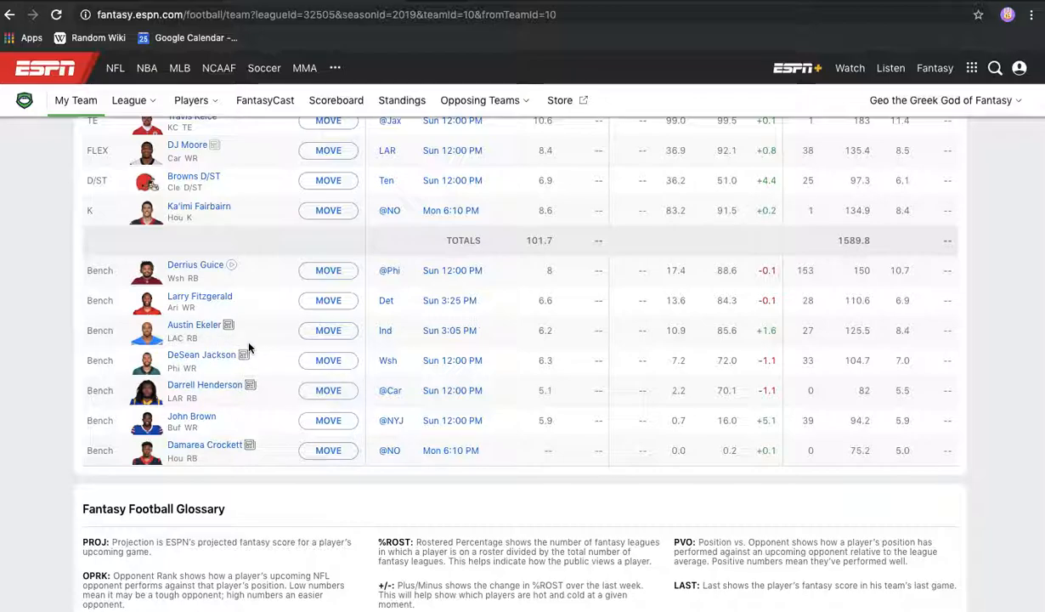
scroll(249, 346, "up", 4)
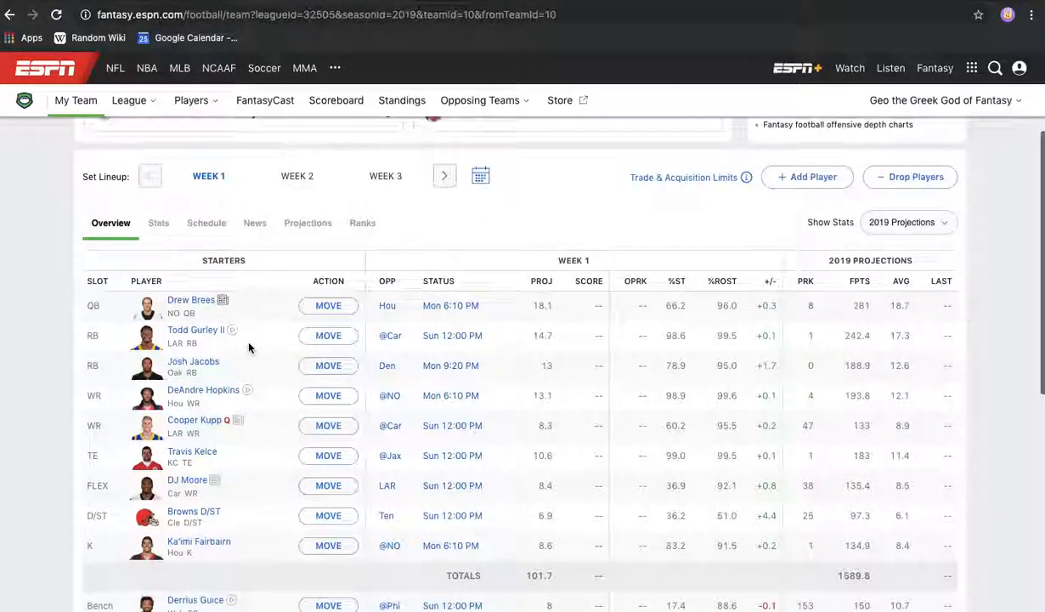
scroll(249, 347, "down", 1)
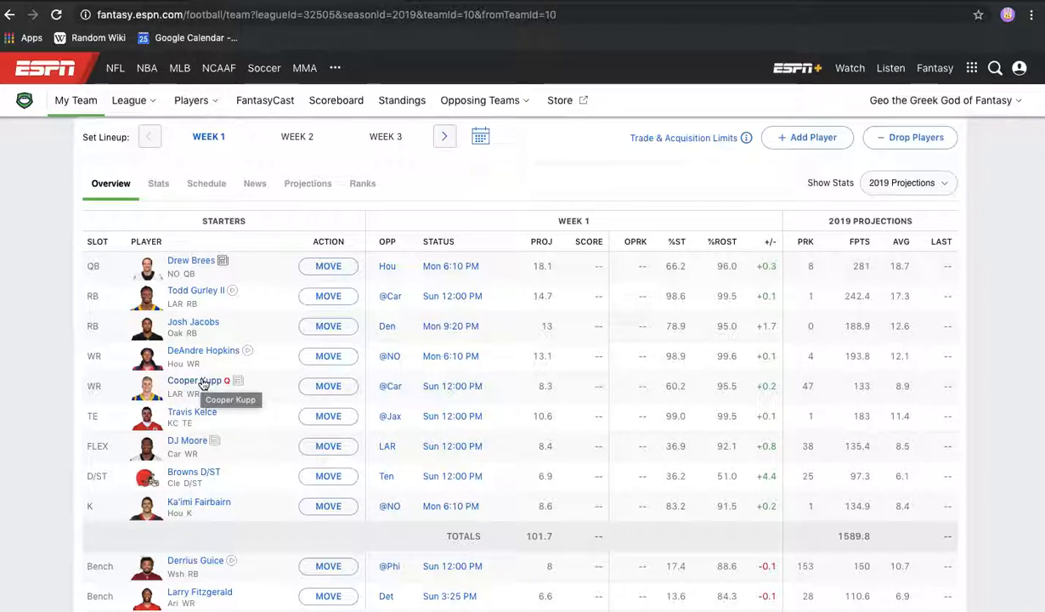
scroll(202, 384, "down", 1)
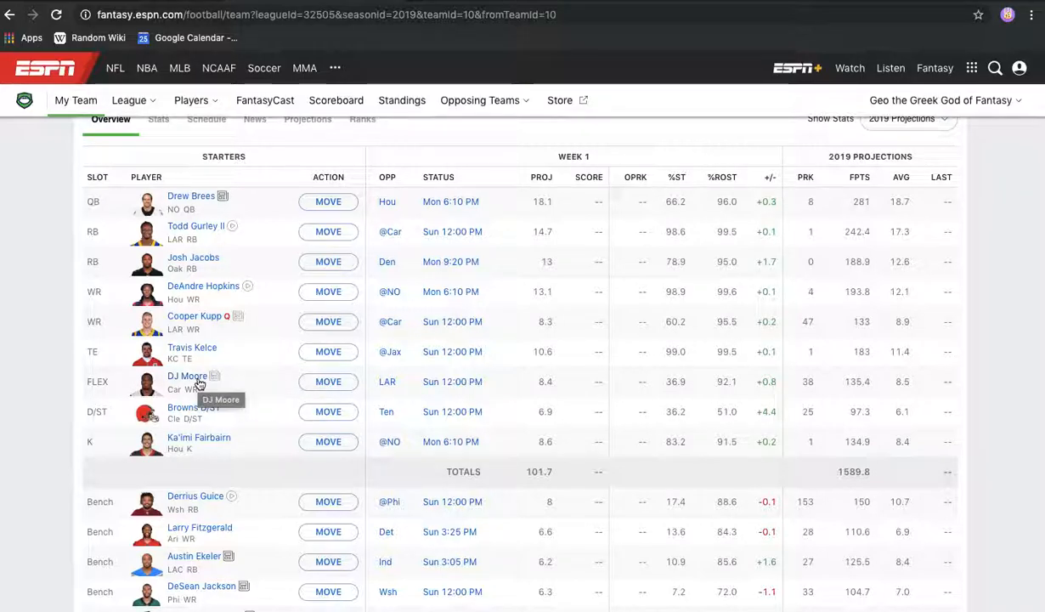
scroll(225, 398, "down", 3)
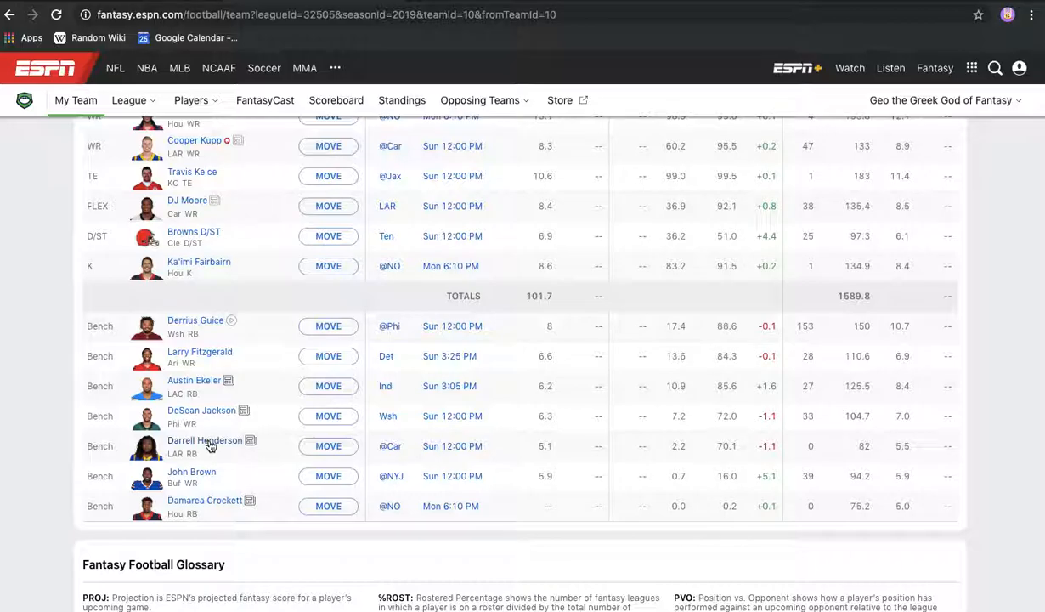
scroll(213, 439, "up", 5)
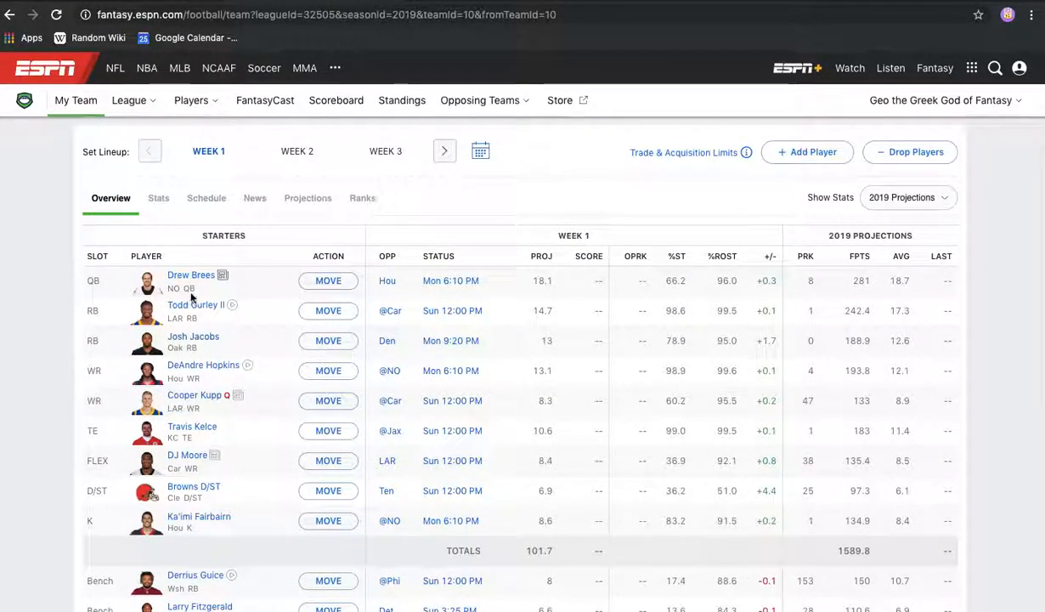
scroll(232, 476, "down", 4)
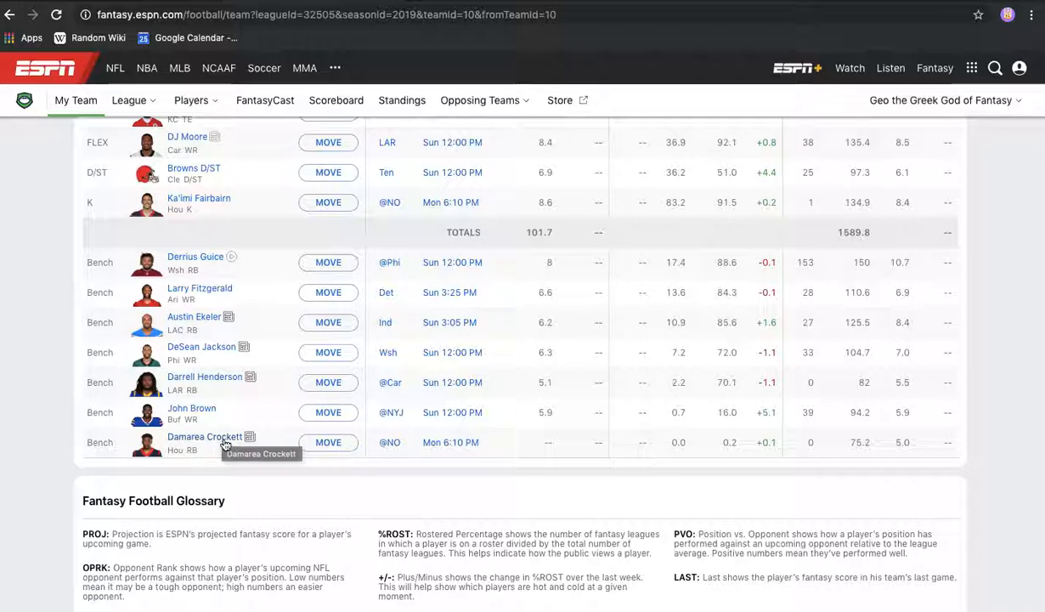
scroll(297, 479, "up", 4)
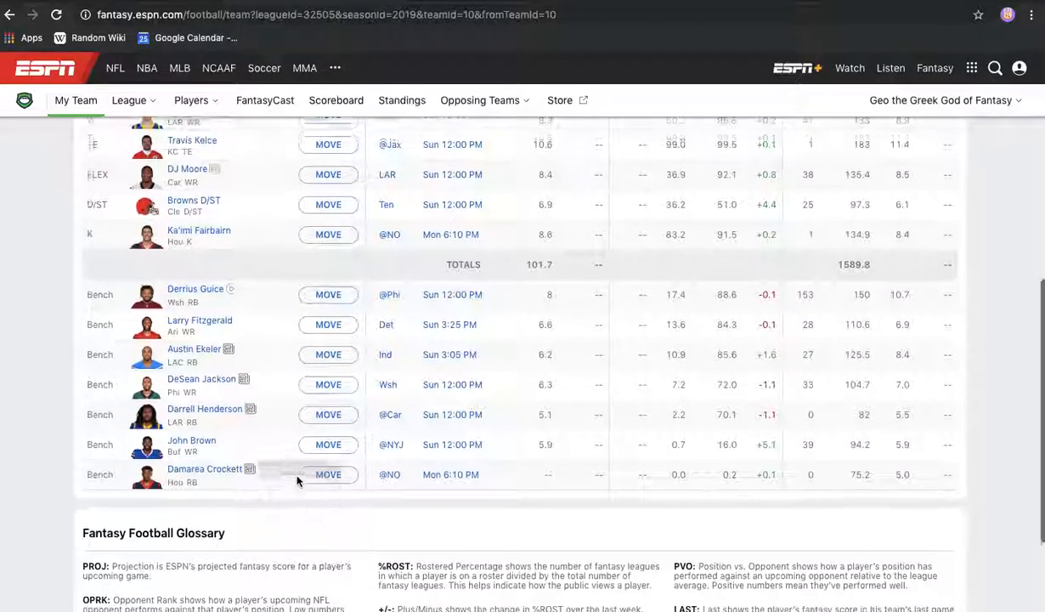
scroll(297, 480, "down", 4)
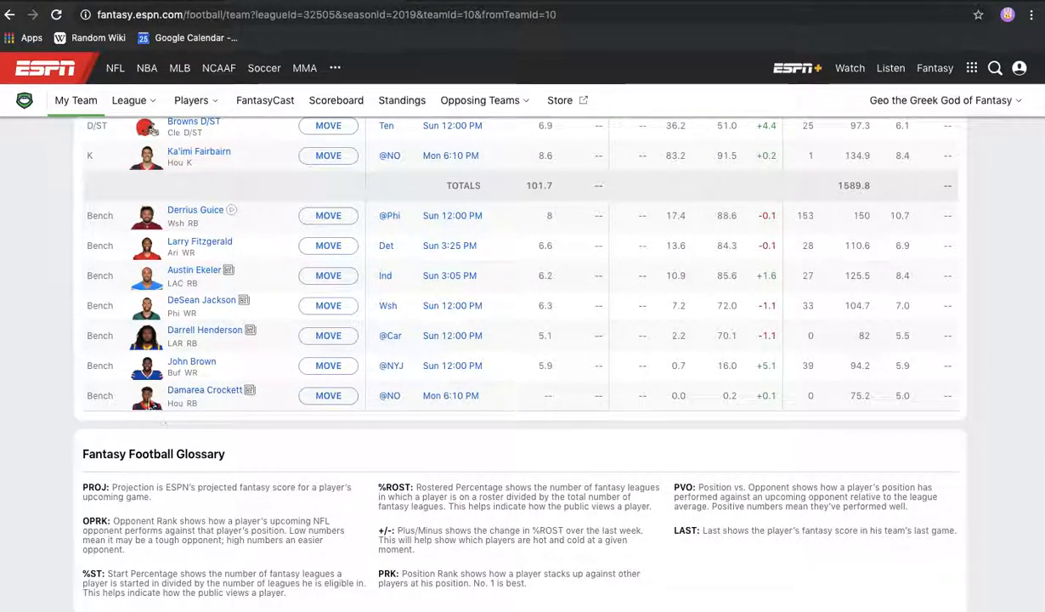
scroll(46, 382, "up", 7)
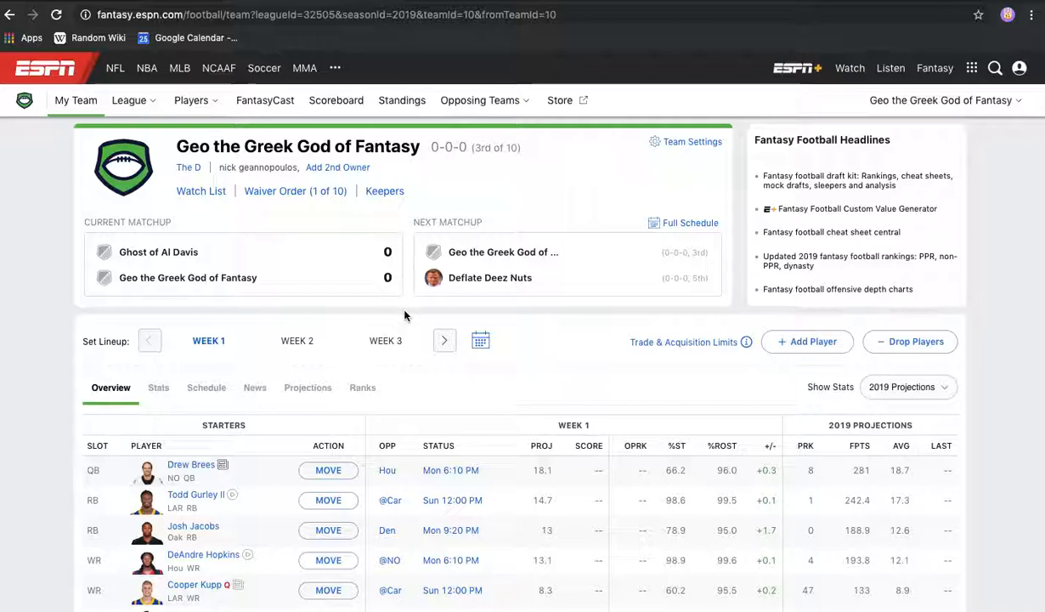
scroll(405, 315, "down", 1)
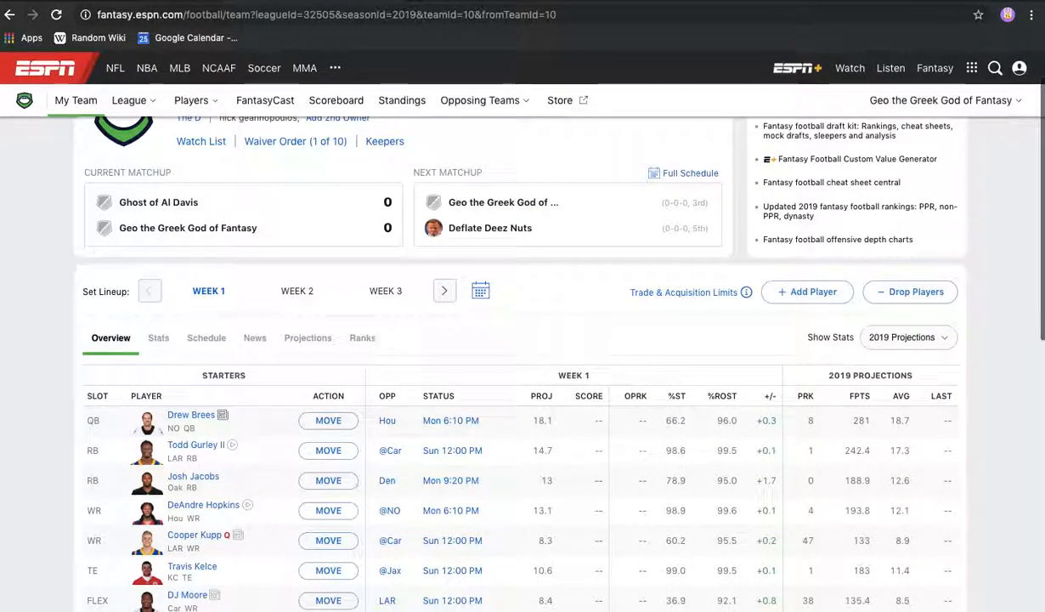